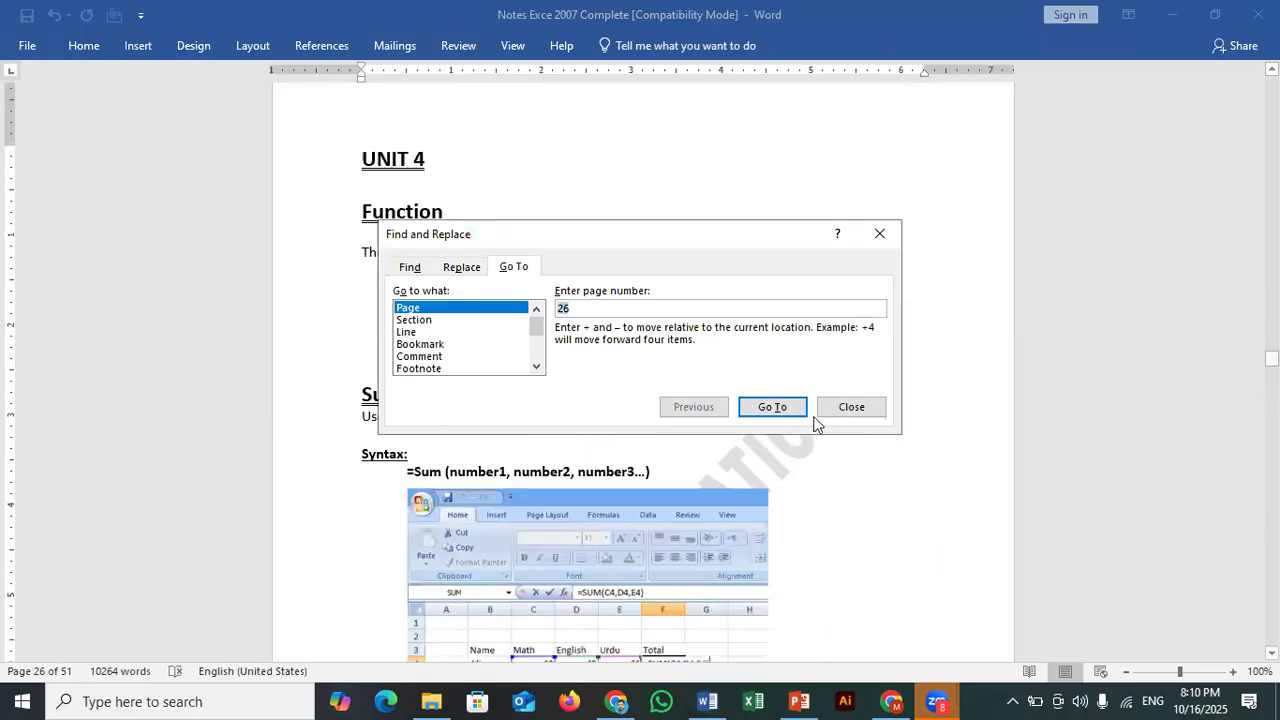
# Close the Find and Replace dialog and review the Sum and Average function notes from page 26 onward.
pyautogui.click(851, 406)
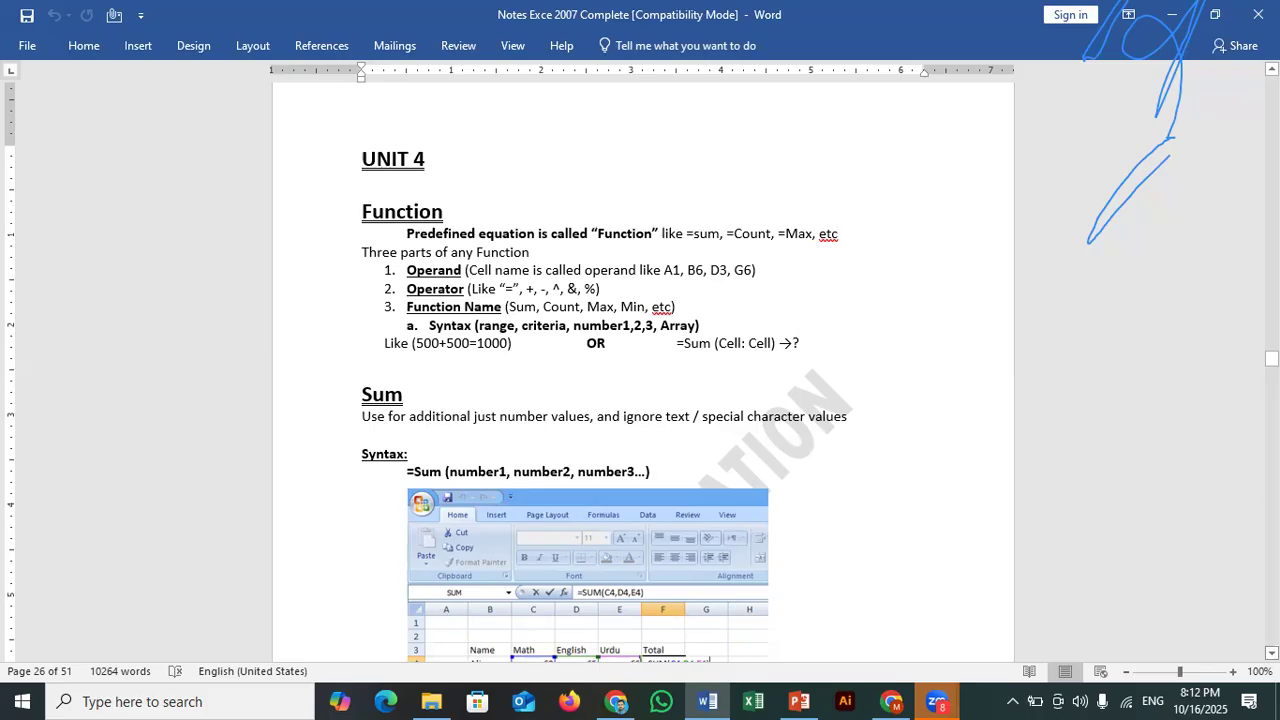
pyautogui.scroll(-2, 640, 400)
pyautogui.scroll(-7, 640, 400)
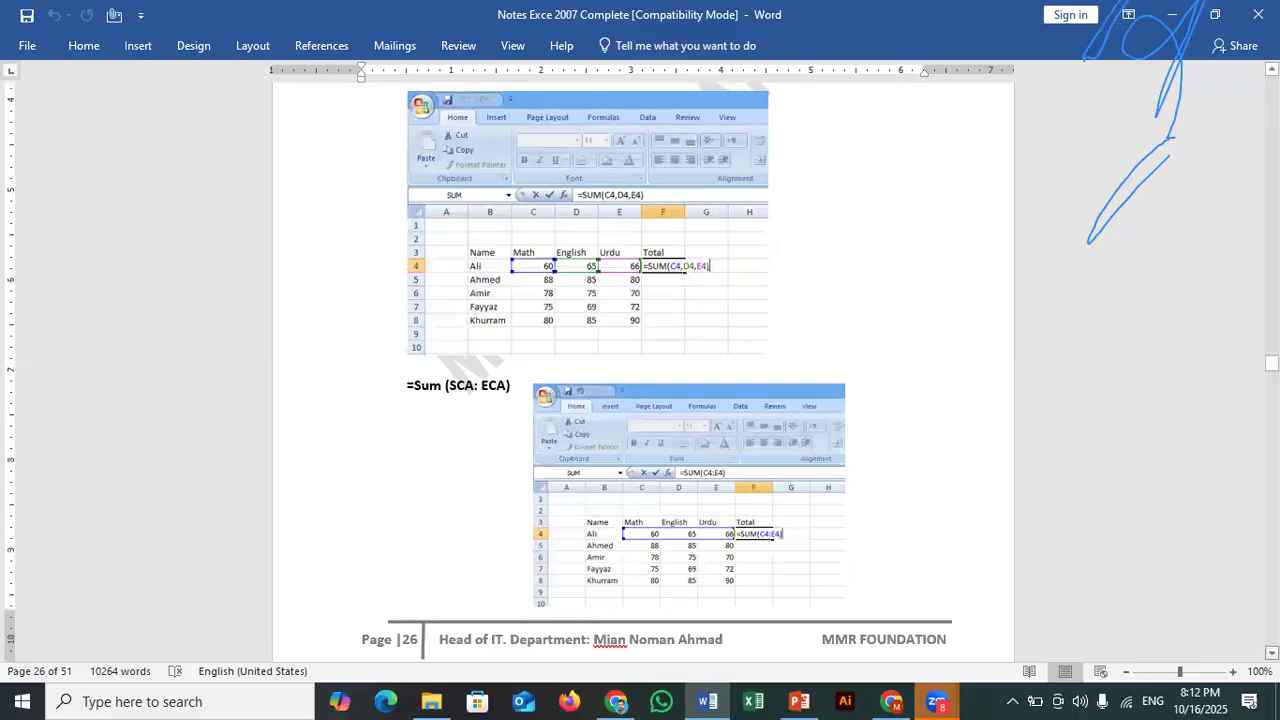
pyautogui.scroll(-9, 640, 400)
pyautogui.scroll(-2, 389, 332)
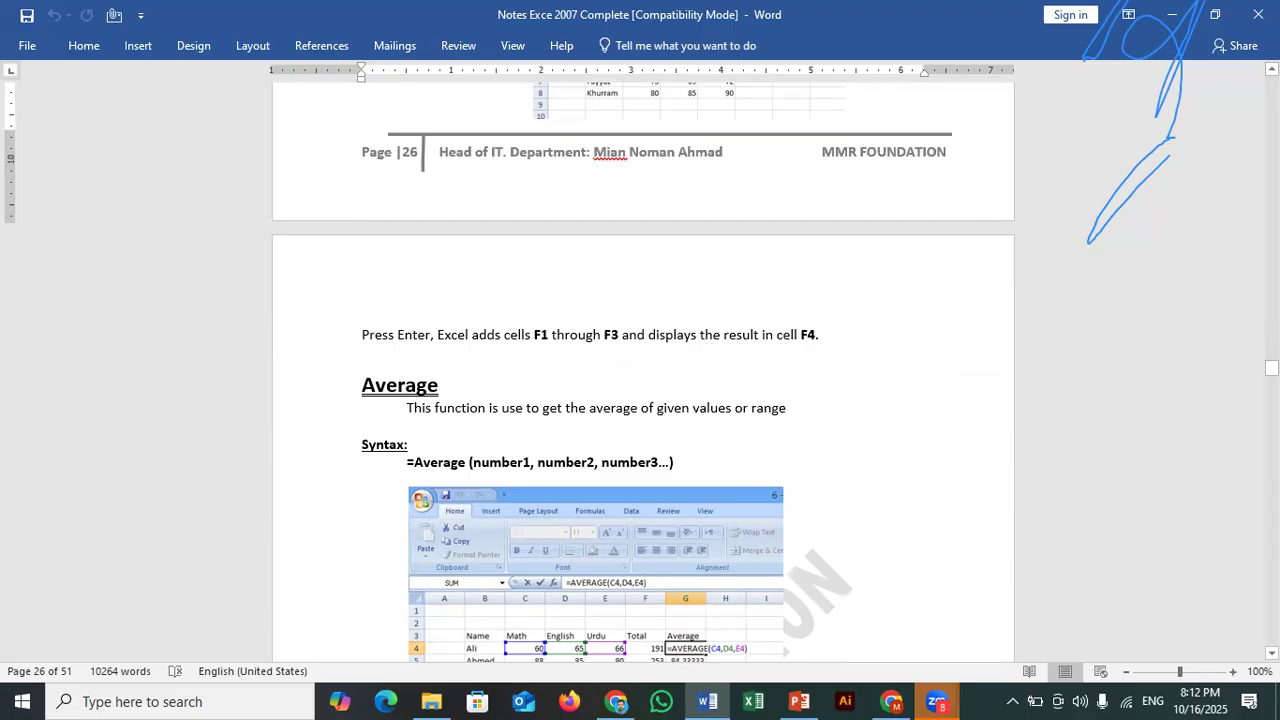
pyautogui.scroll(3, 1242, 116)
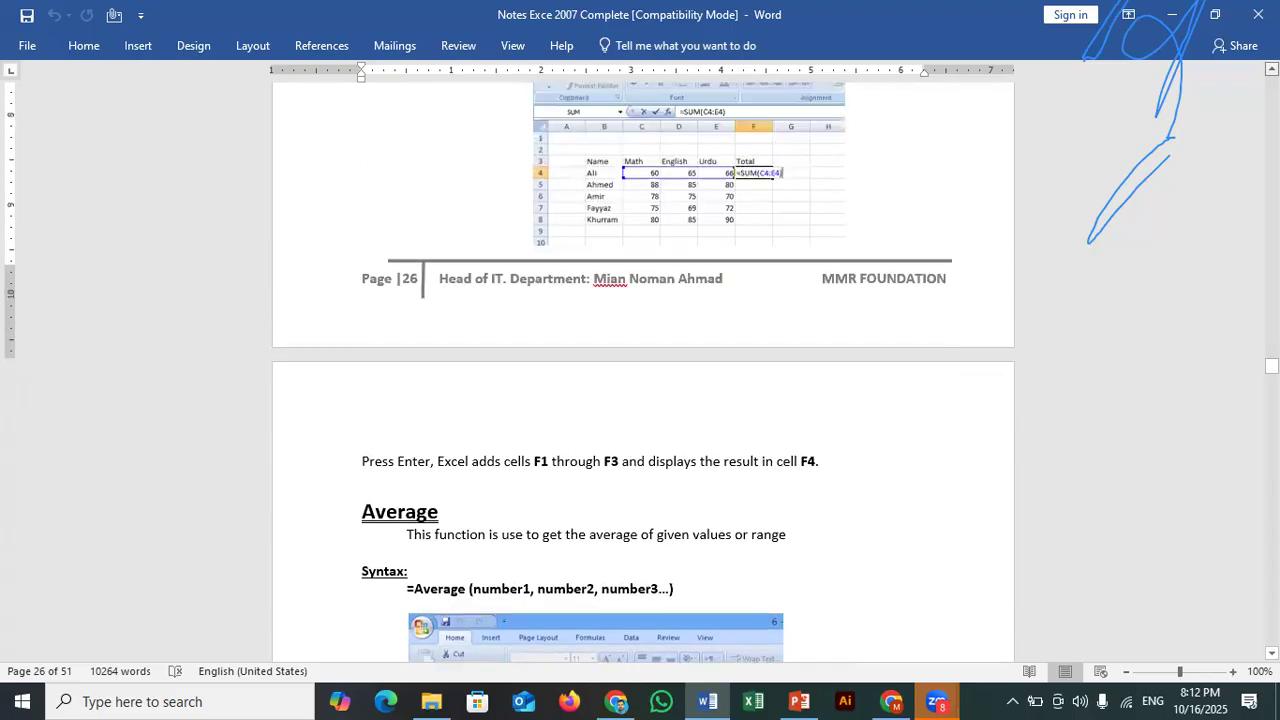
# Switch to Excel and create a new blank workbook.
pyautogui.click(752, 699)
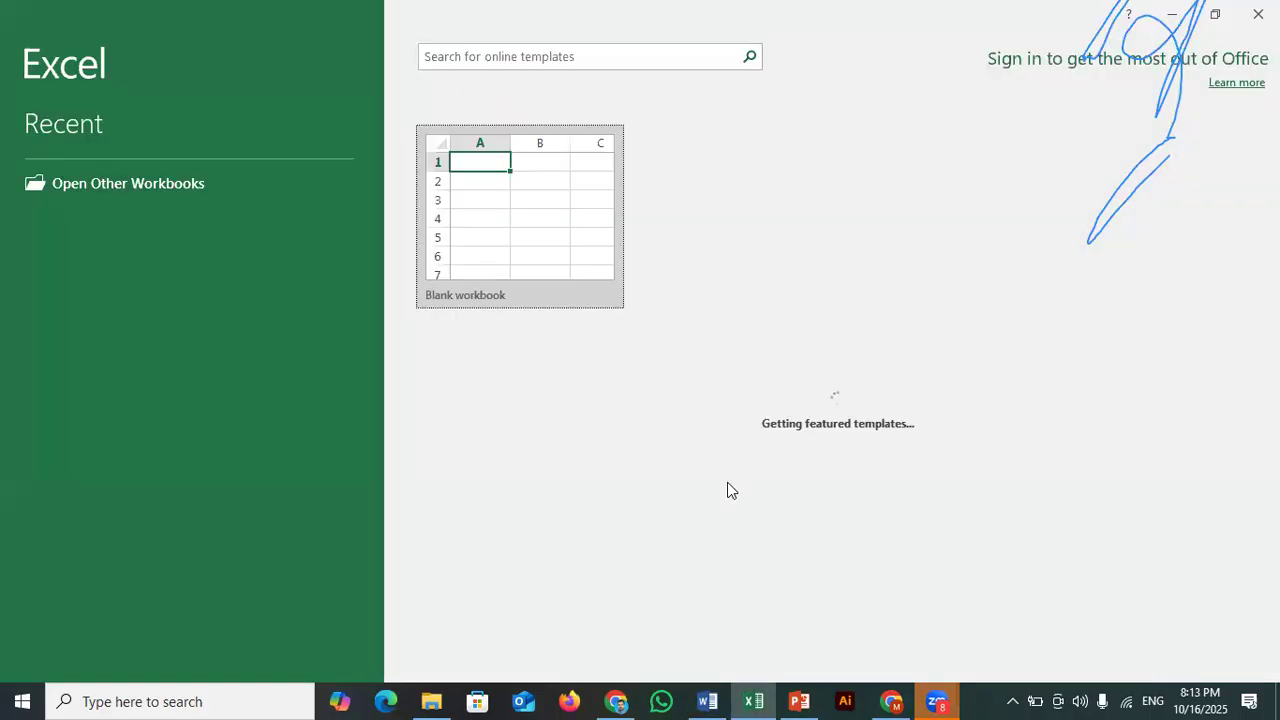
pyautogui.click(544, 266)
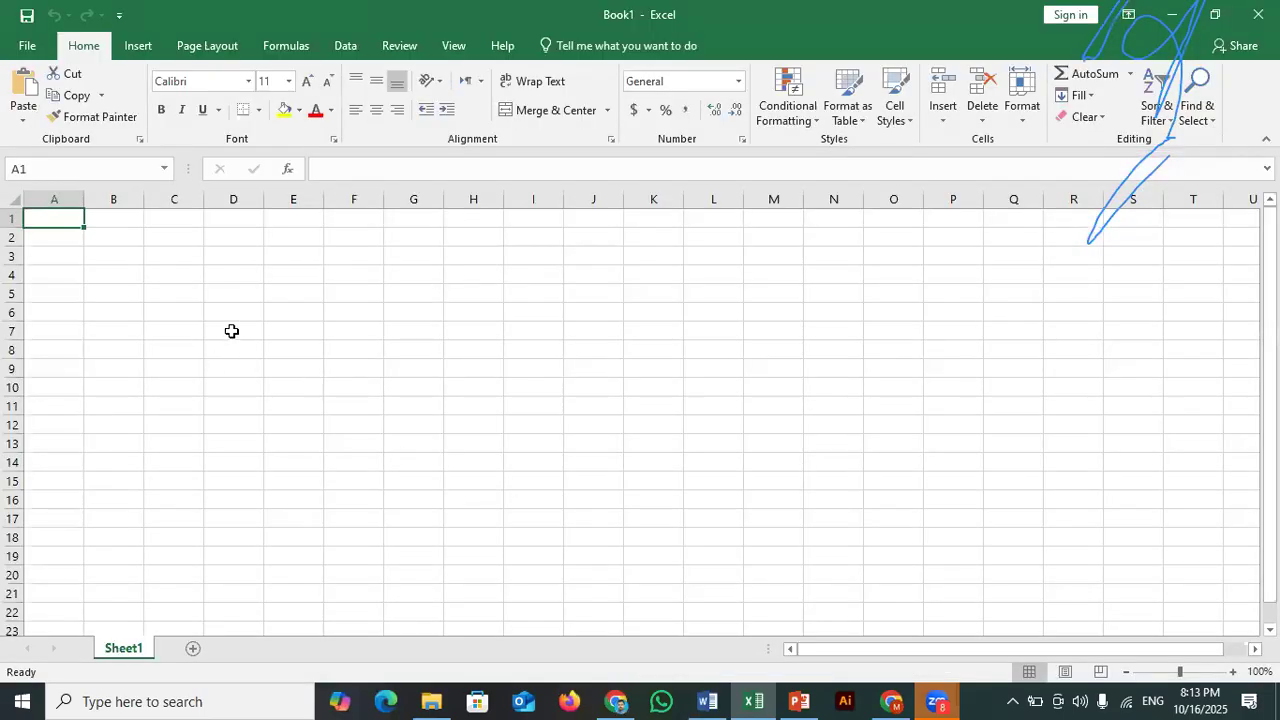
# Enter the headings Students Name, Urdu and English in cells C4 to E4.
pyautogui.click(186, 279)
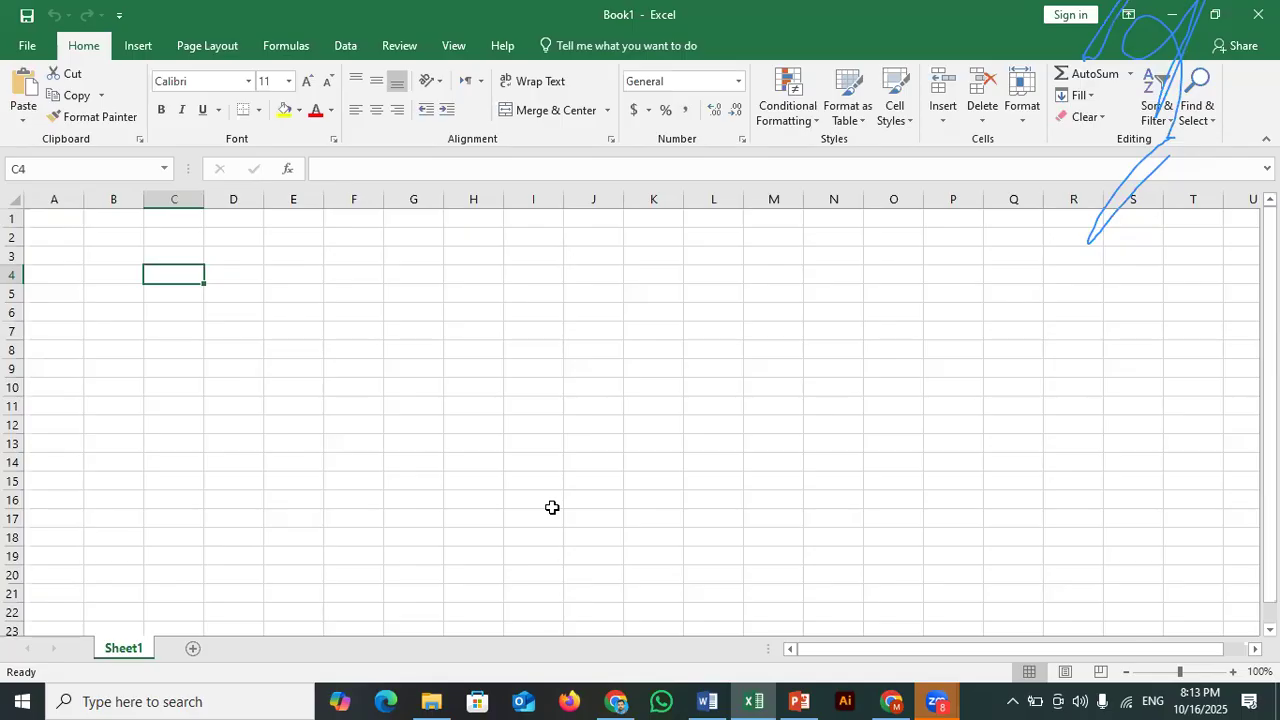
pyautogui.write('Studen')
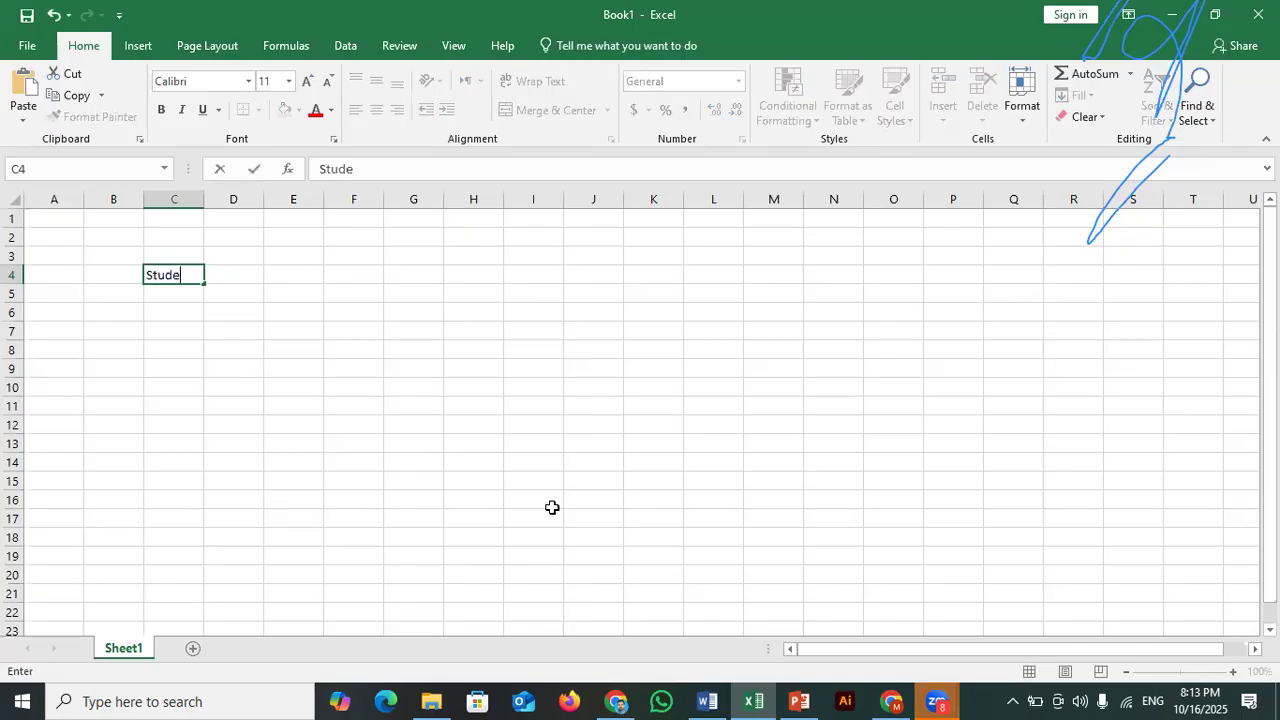
pyautogui.write('Name')
pyautogui.press('Tab')
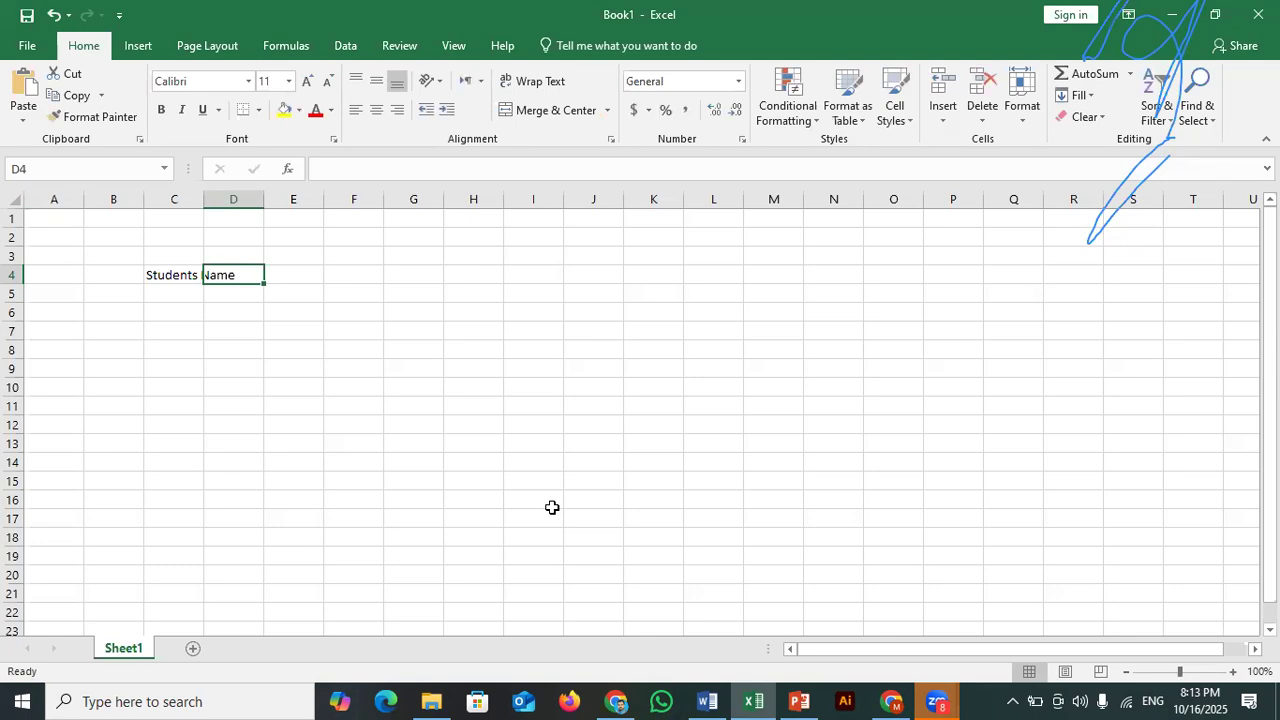
pyautogui.write('Urdu')
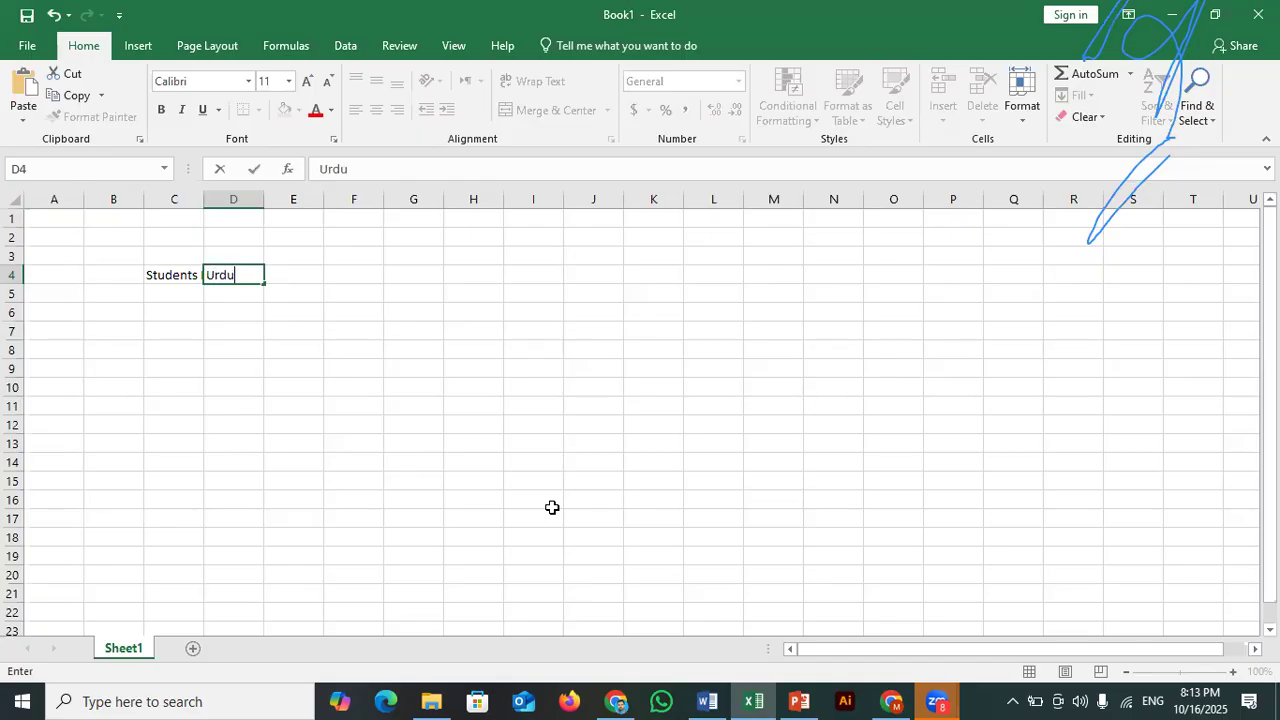
pyautogui.press('Tab')
pyautogui.write('e')
pyautogui.press('BackSpace')
pyautogui.write('Eng')
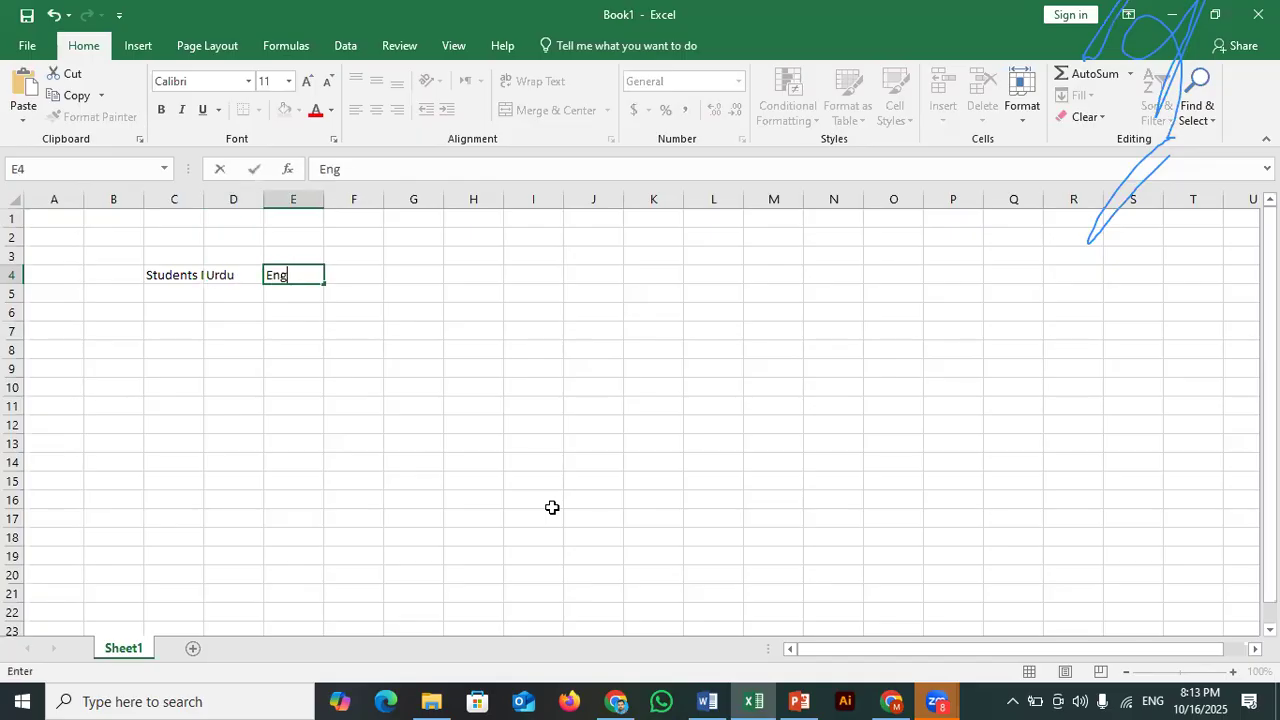
pyautogui.press('BackSpace')
pyautogui.write('glish')
pyautogui.press('Tab')
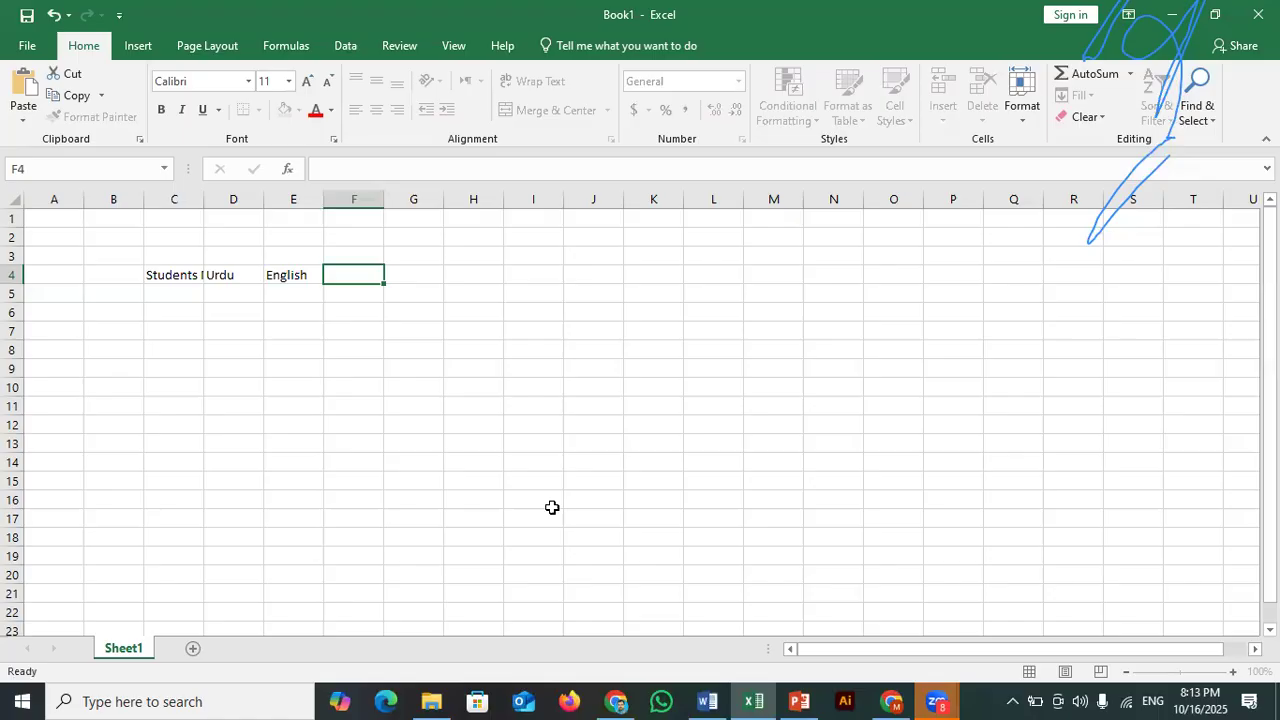
# Add the headings Islamiyat in F4 and Social Studies in G4.
pyautogui.write('Islami')
pyautogui.write('ya')
pyautogui.press('BackSpace')
pyautogui.press('BackSpace')
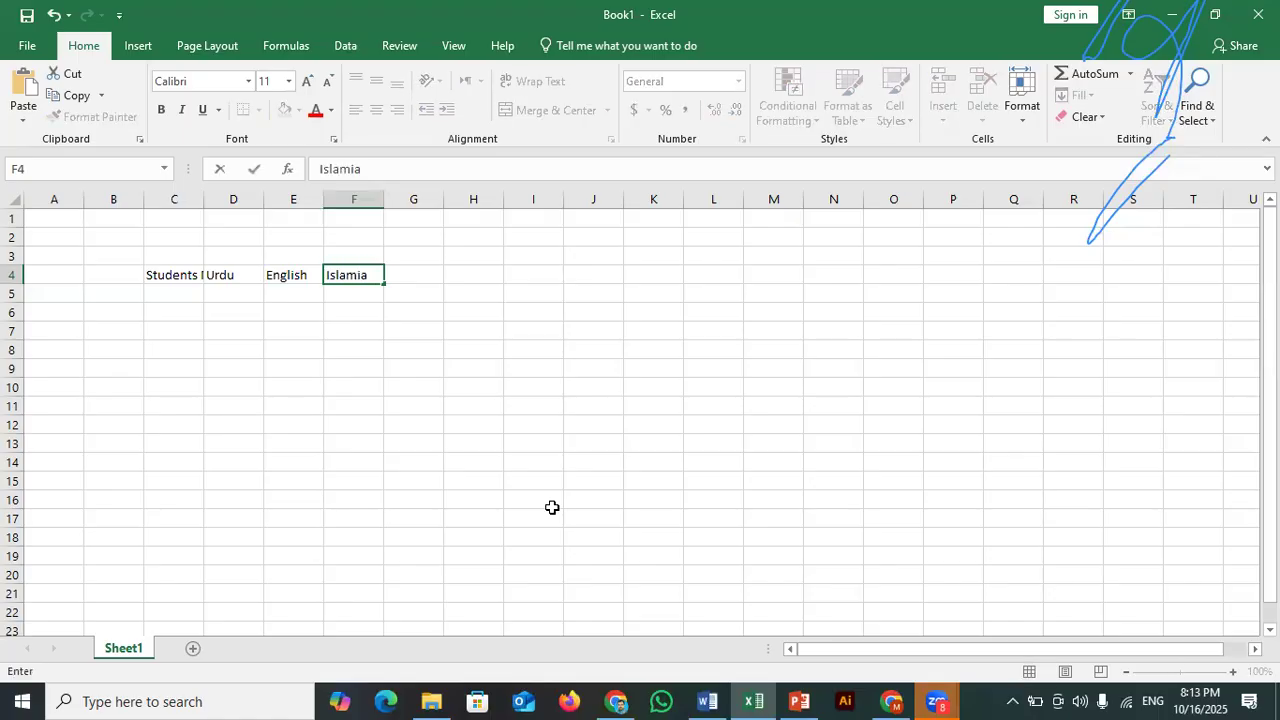
pyautogui.write('yat')
pyautogui.press('Tab')
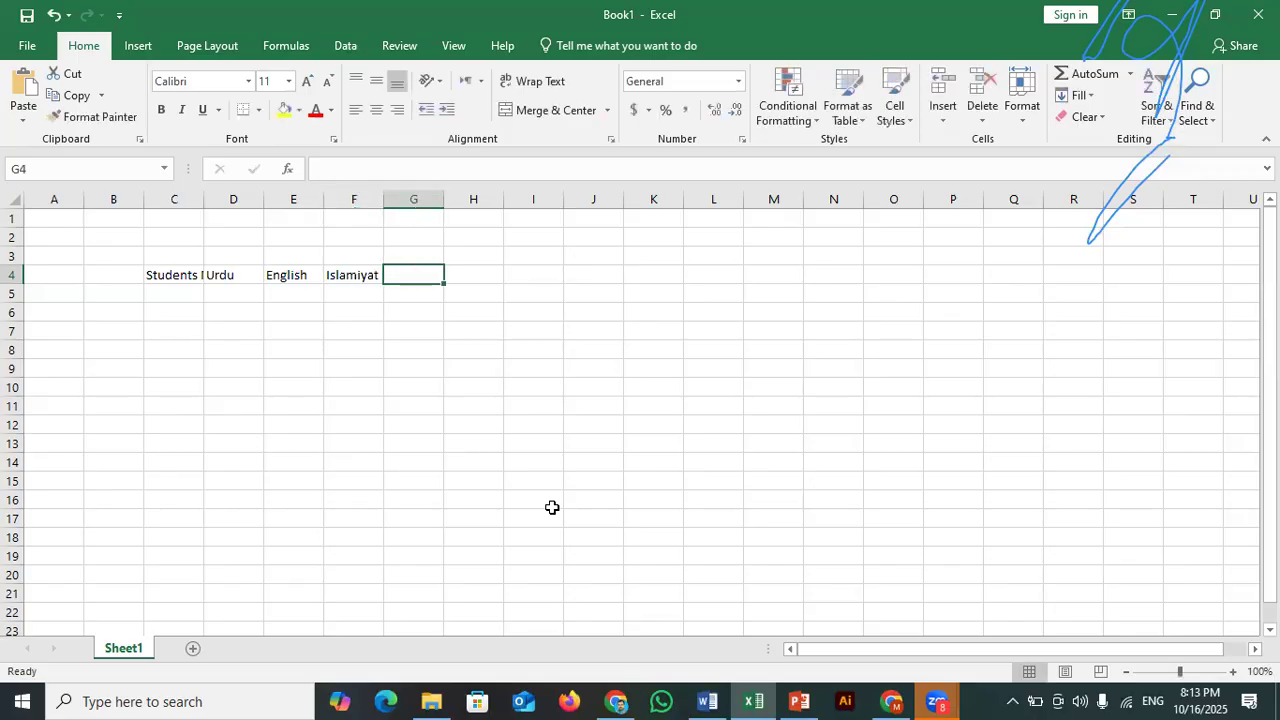
pyautogui.write('So')
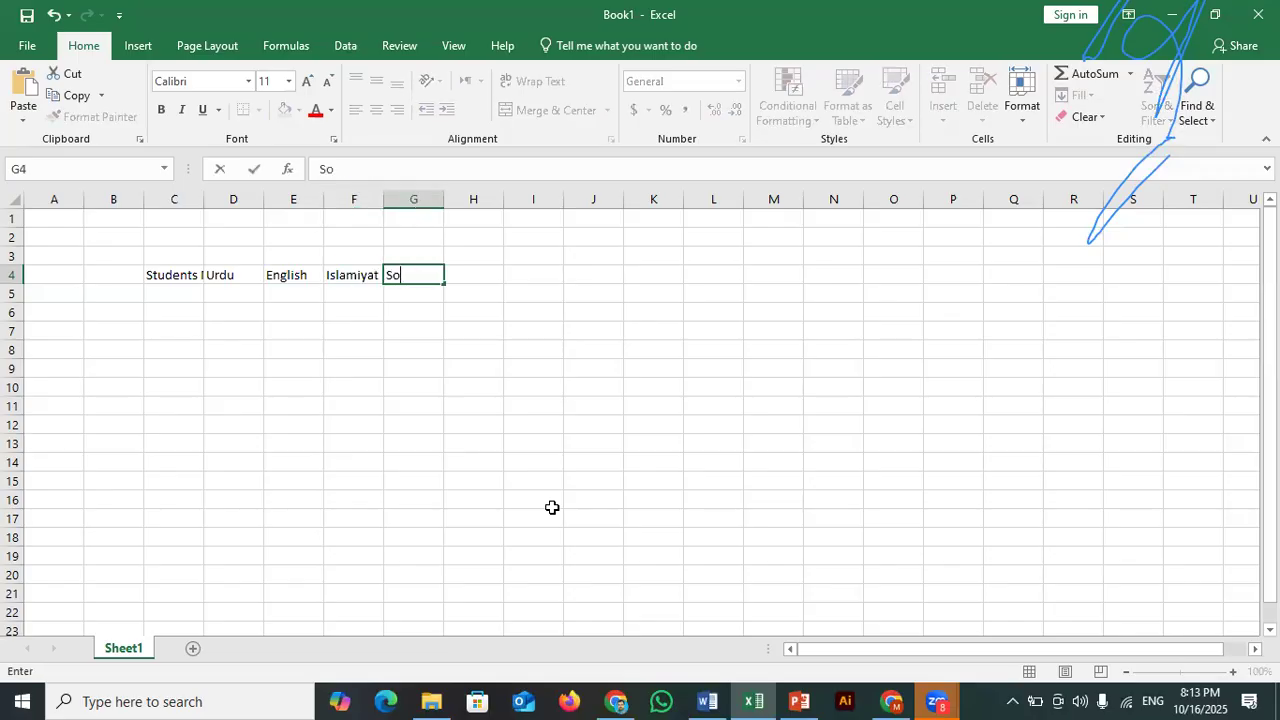
pyautogui.write('cial Studies')
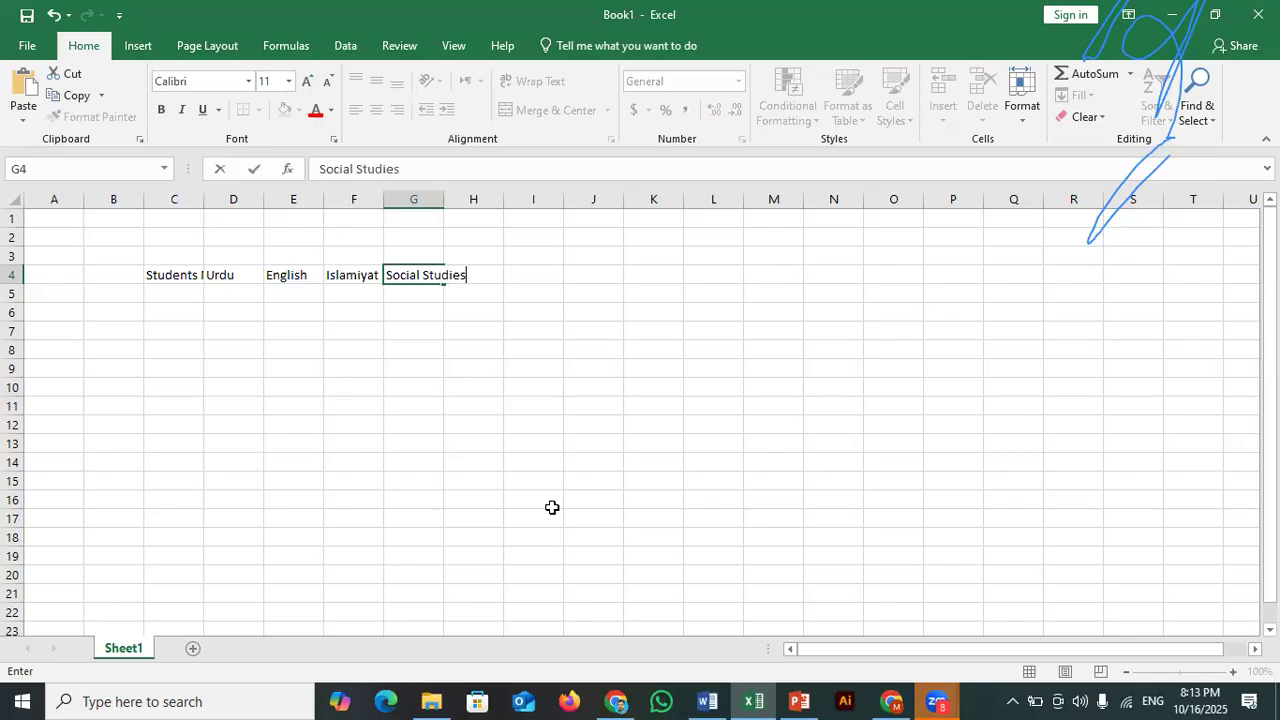
pyautogui.press('Tab')
# Complete the heading row with Mathematics in H4, Science in I4 and Total in J4.
pyautogui.write('M')
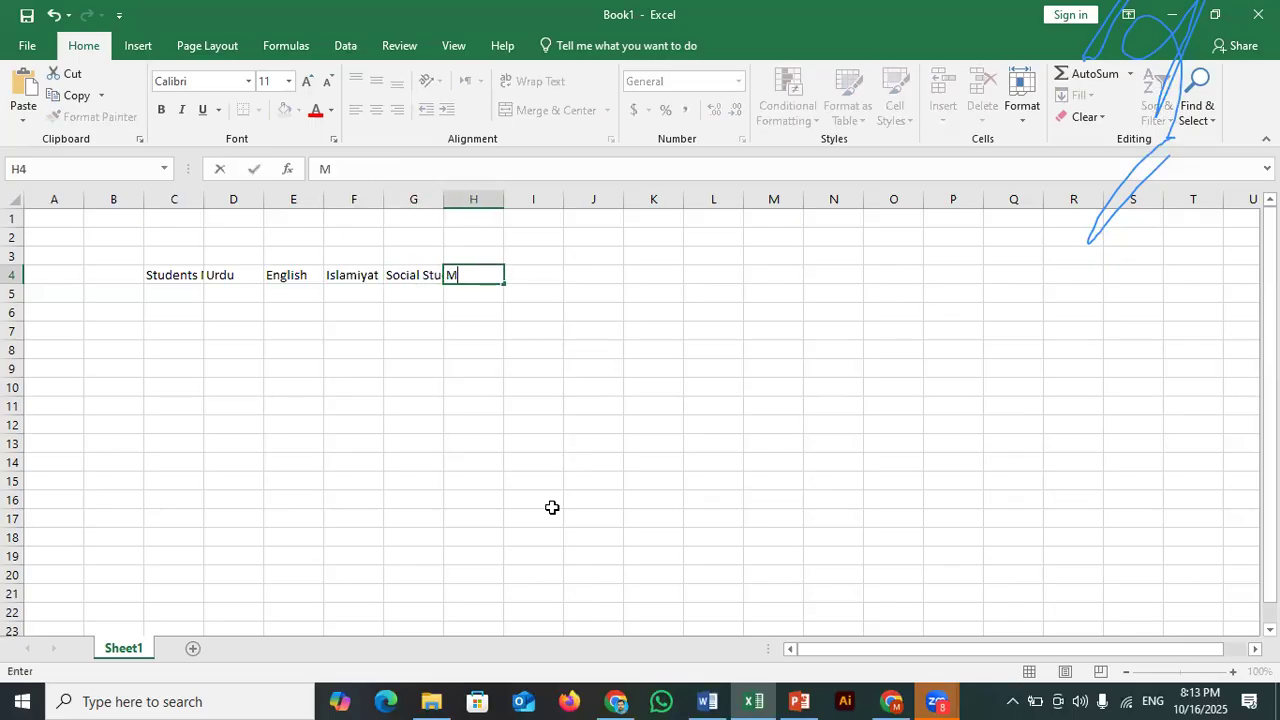
pyautogui.write('athematics')
pyautogui.hotkey('ctrl', 'Return')
pyautogui.press('Tab')
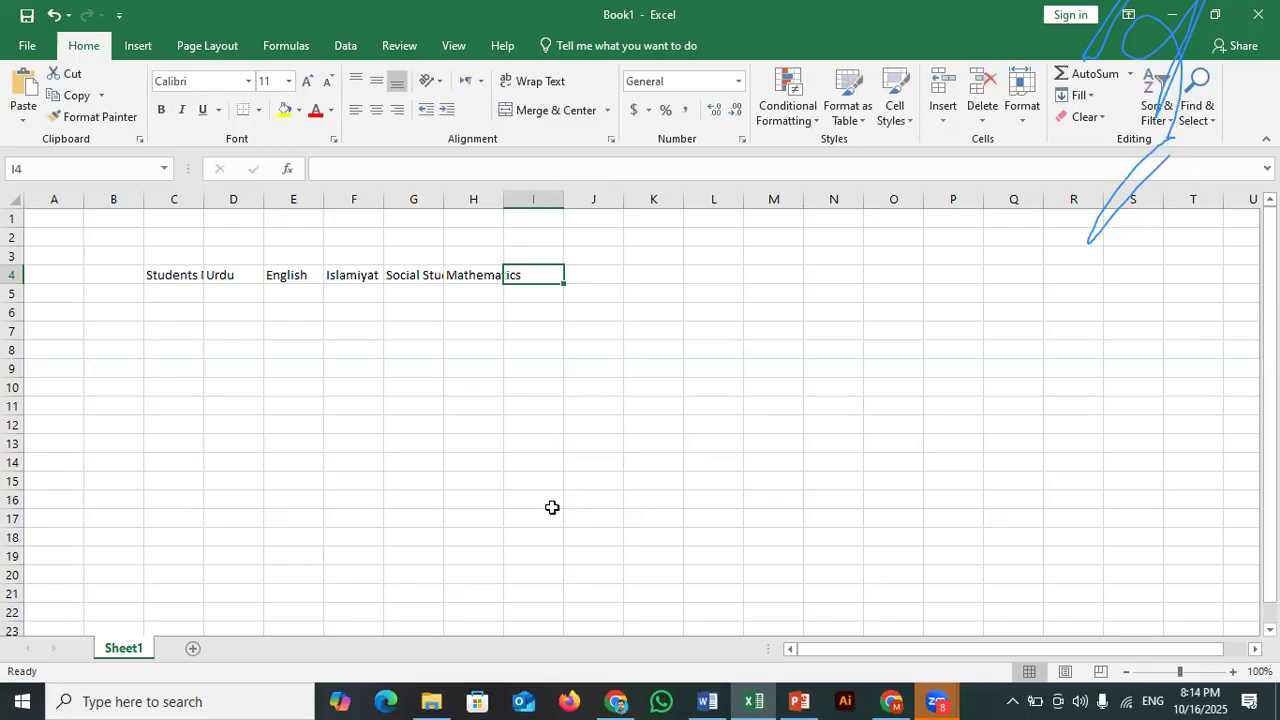
pyautogui.write('S')
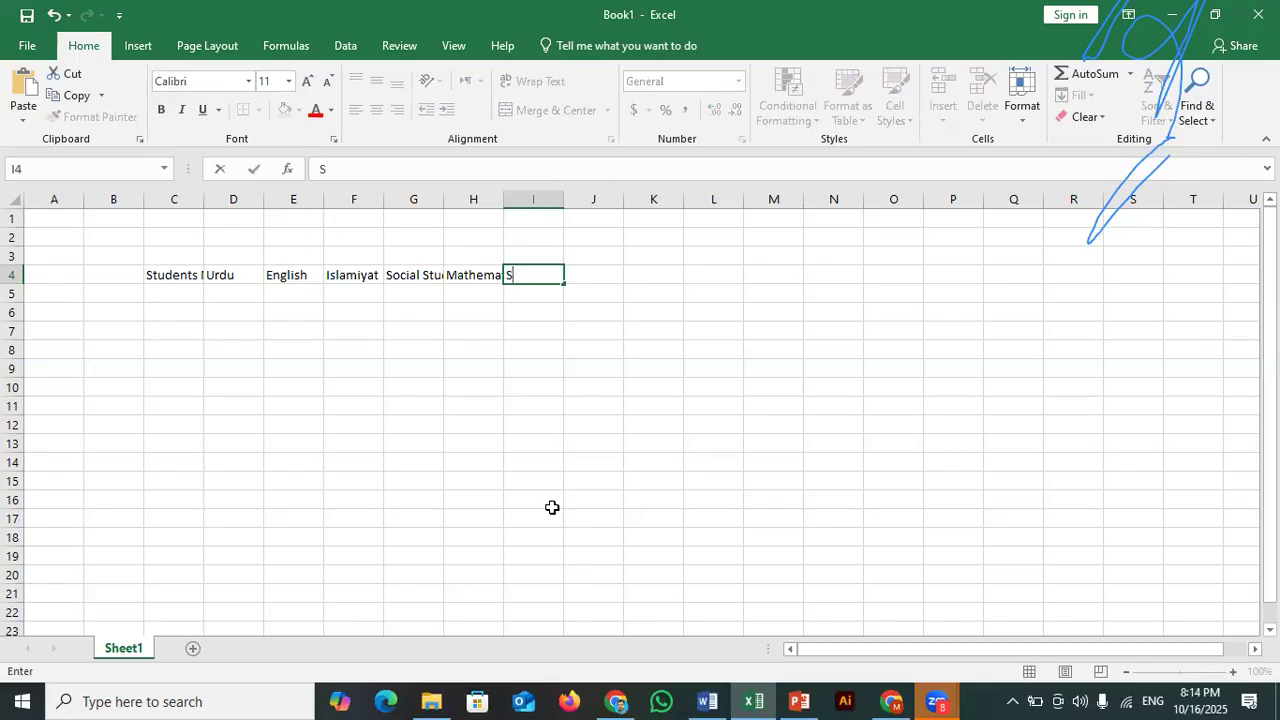
pyautogui.write('cience')
pyautogui.press('Tab')
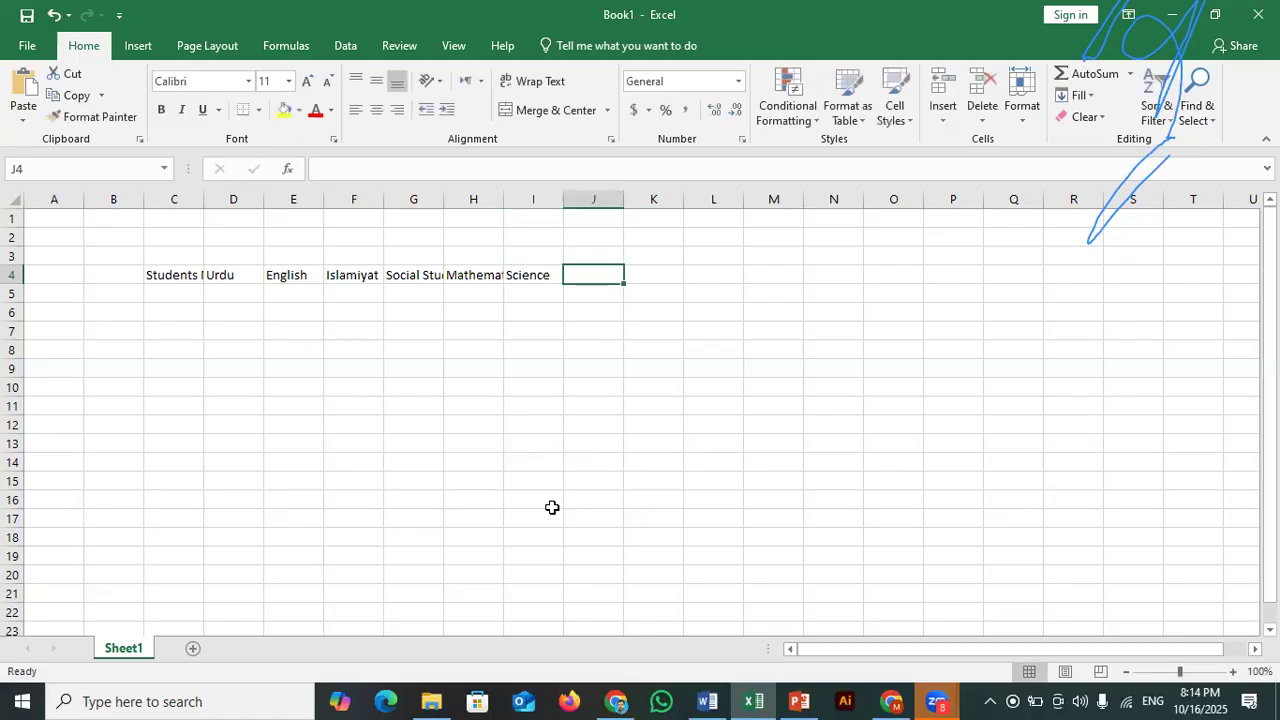
pyautogui.write('Total')
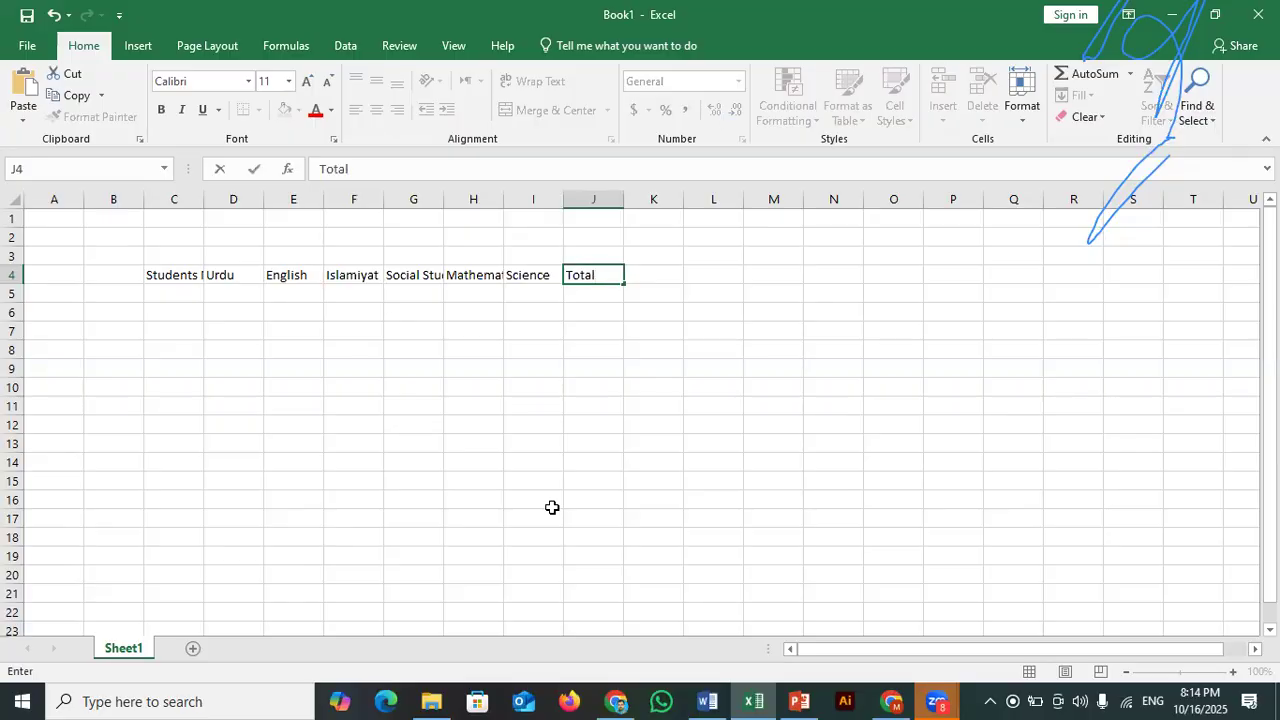
pyautogui.press('Tab')
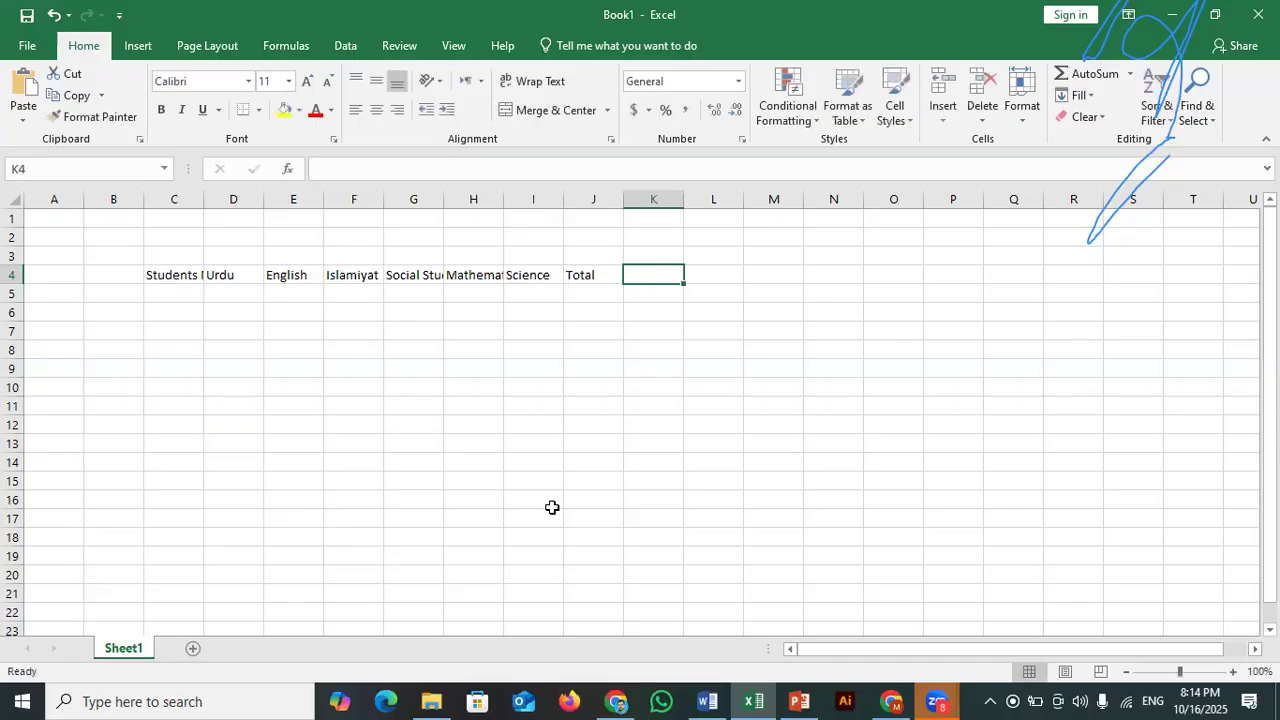
pyautogui.press('Left')
pyautogui.press('Left')
pyautogui.press('Left')
pyautogui.press('Left')
pyautogui.press('Left')
pyautogui.press('Left')
pyautogui.press('Left')
pyautogui.press('Left')
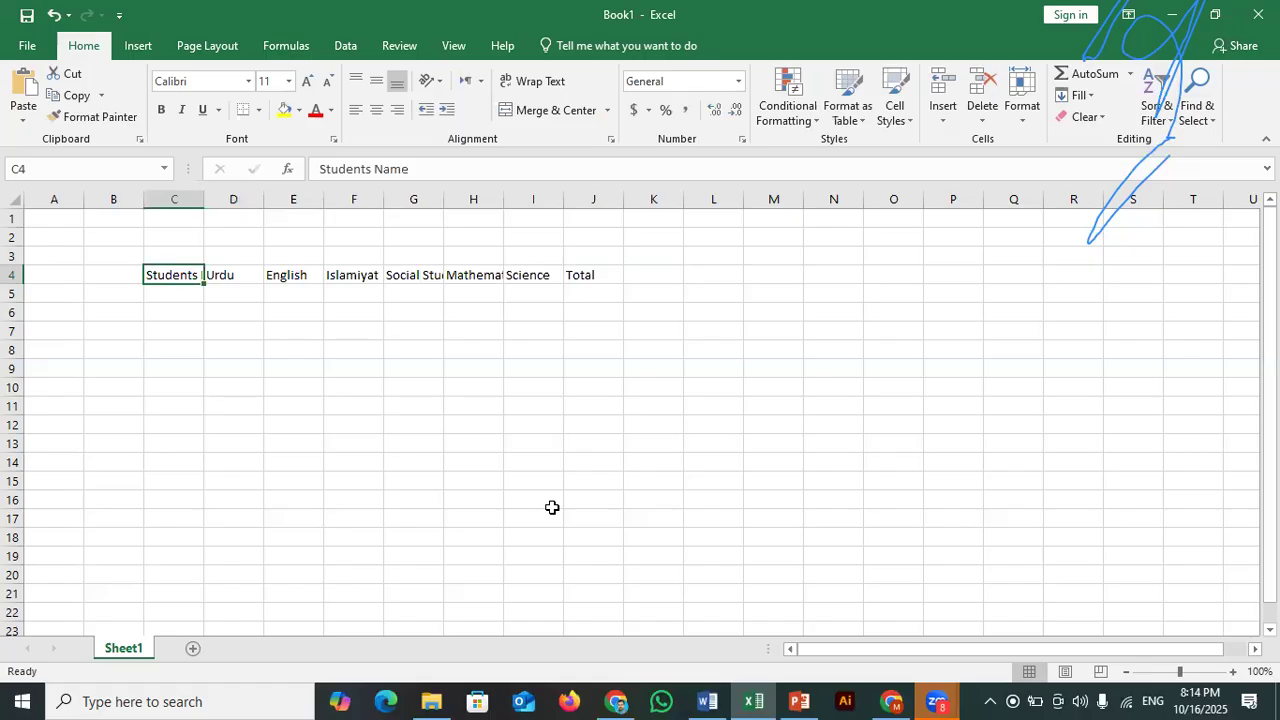
pyautogui.hotkey('shift', 'Right')
pyautogui.hotkey('shift', 'Right')
pyautogui.hotkey('shift', 'Right')
pyautogui.hotkey('shift', 'Right')
pyautogui.hotkey('shift', 'Right')
pyautogui.hotkey('shift', 'Right')
pyautogui.hotkey('shift', 'Right')
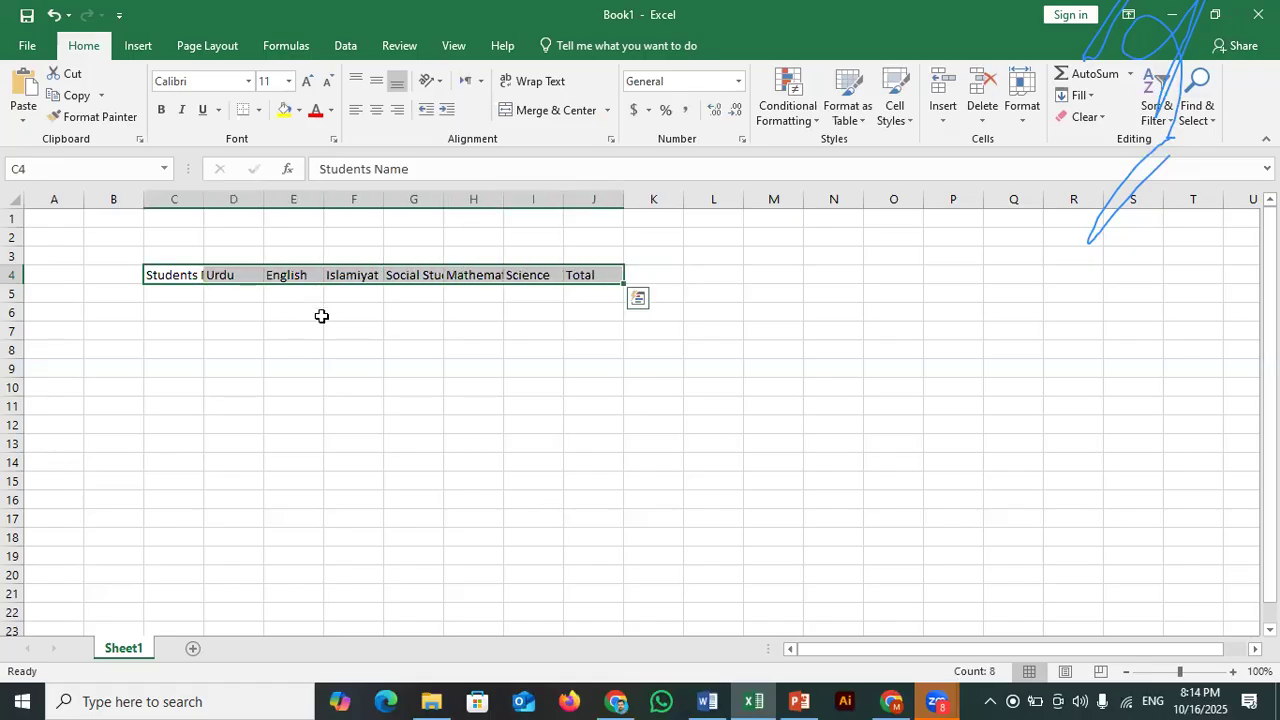
# Fill the Students Name column in C5 to C9 with SS, SF, RR, RJ and AT.
pyautogui.click(183, 305)
pyautogui.press('Up')
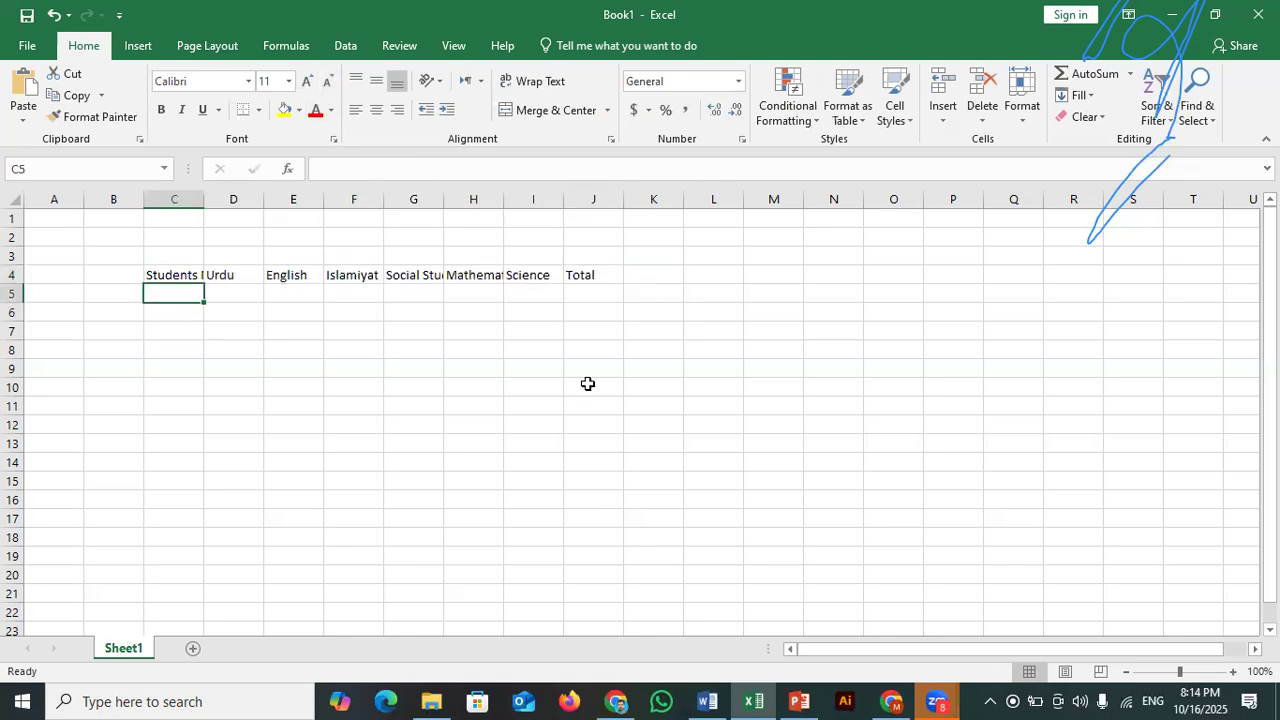
pyautogui.write('SS')
pyautogui.press('Return')
pyautogui.write('SF')
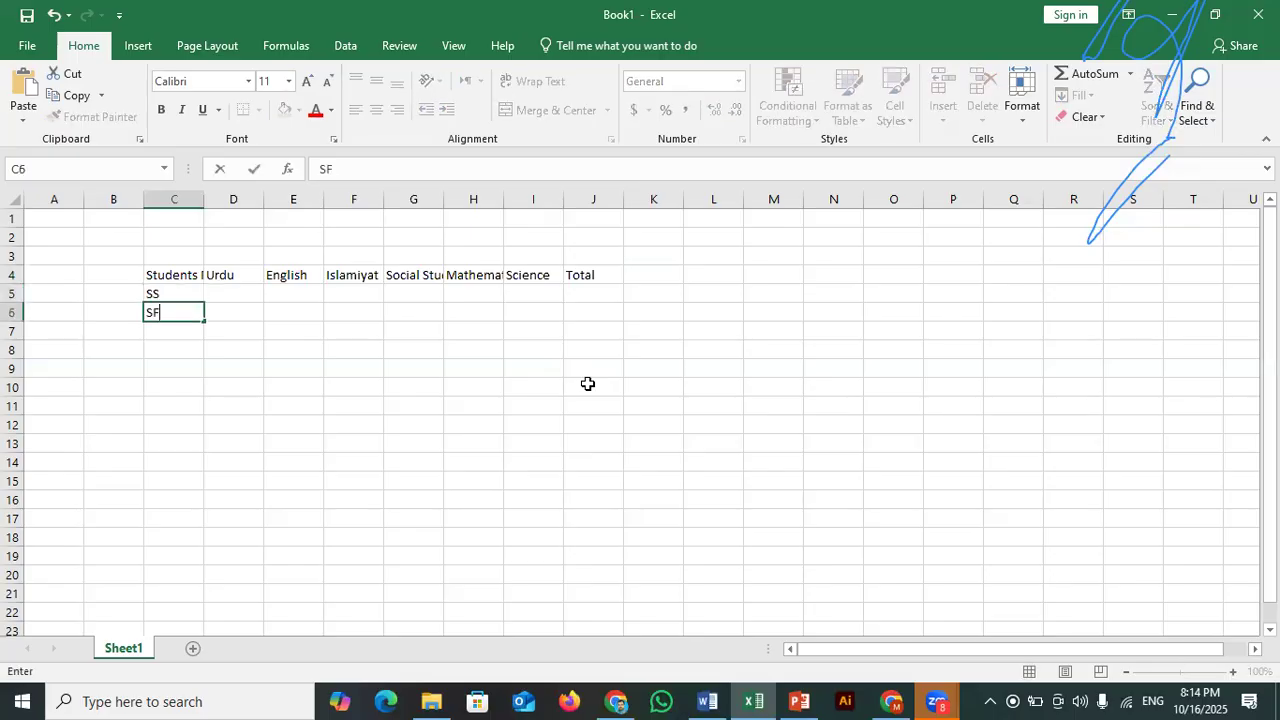
pyautogui.press('Return')
pyautogui.write('RR')
pyautogui.press('Return')
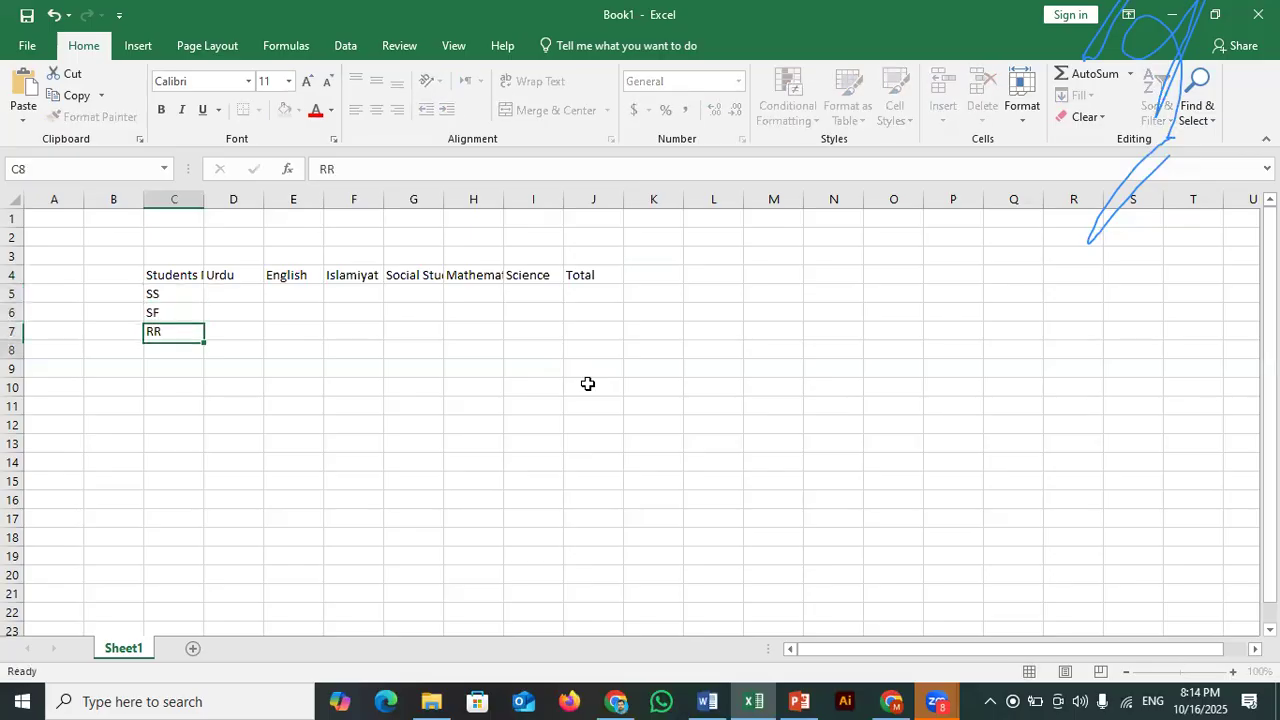
pyautogui.write('RJ')
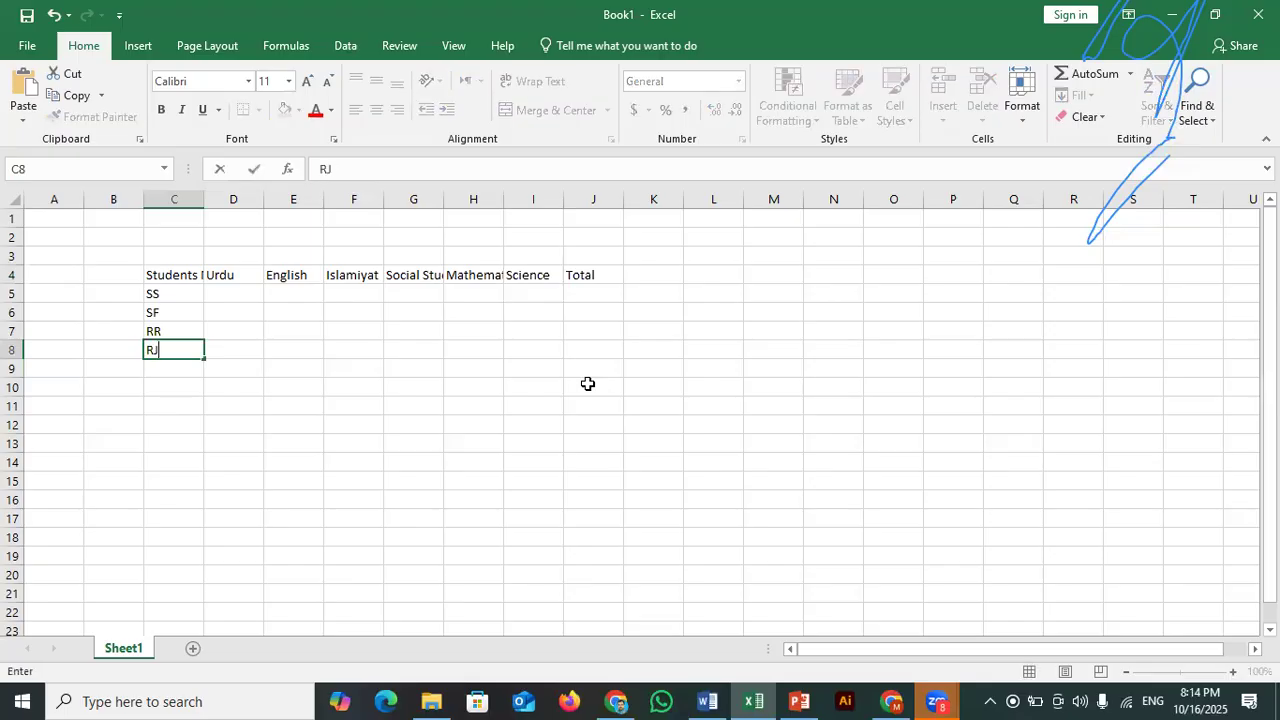
pyautogui.press('Return')
pyautogui.write('AT')
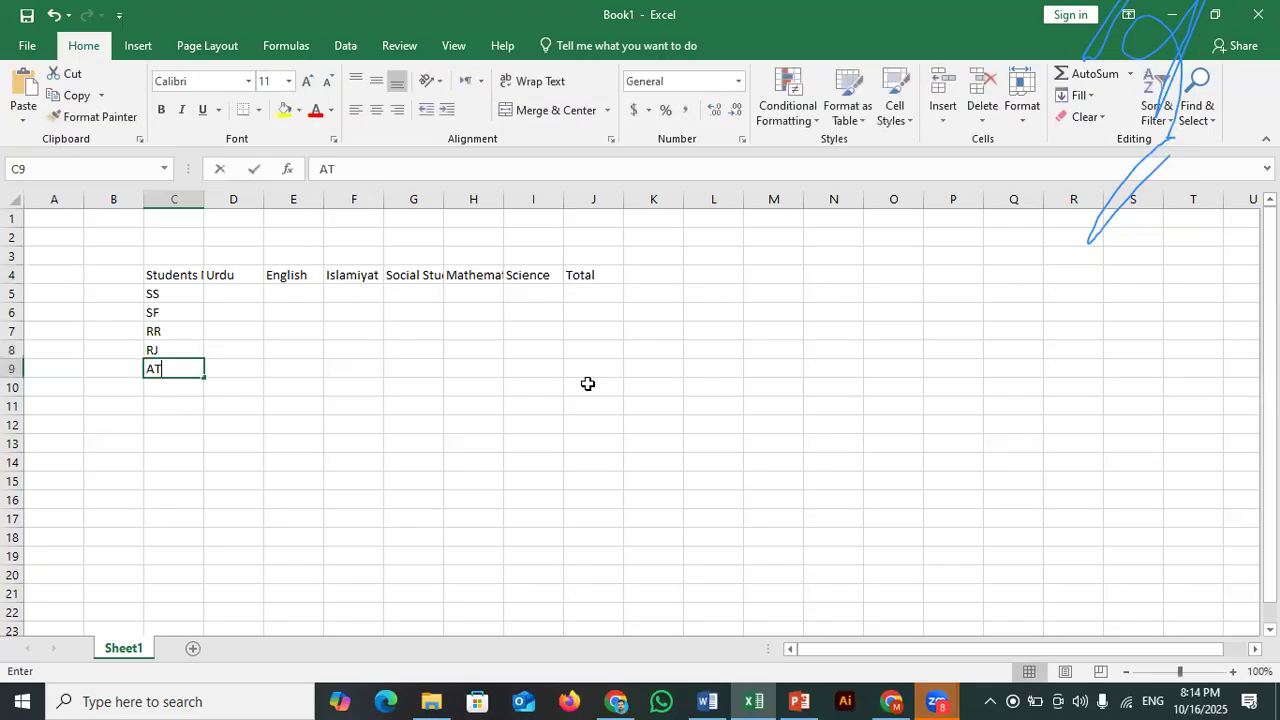
pyautogui.press('Return')
# Enter the heading Sr. No in B4, beside the Students Name heading.
pyautogui.press('Up')
pyautogui.press('Up')
pyautogui.press('Up')
pyautogui.press('Up')
pyautogui.press('Up')
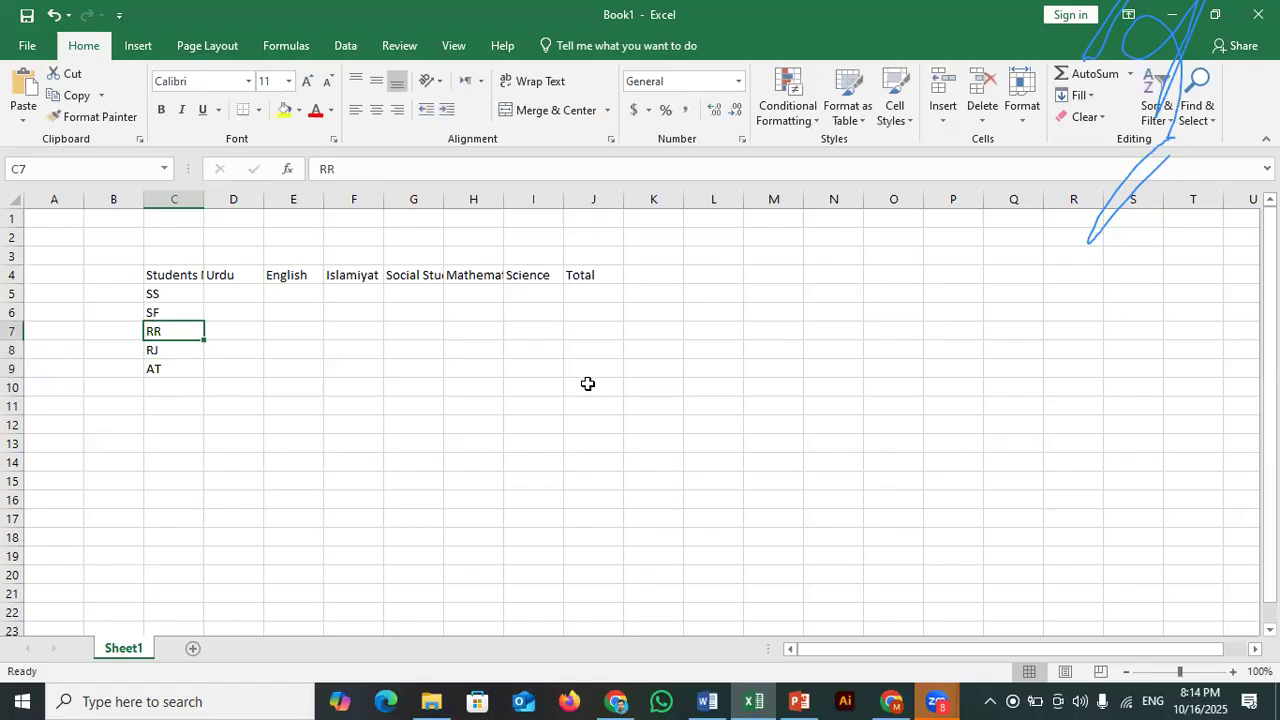
pyautogui.press('Up')
pyautogui.press('Left')
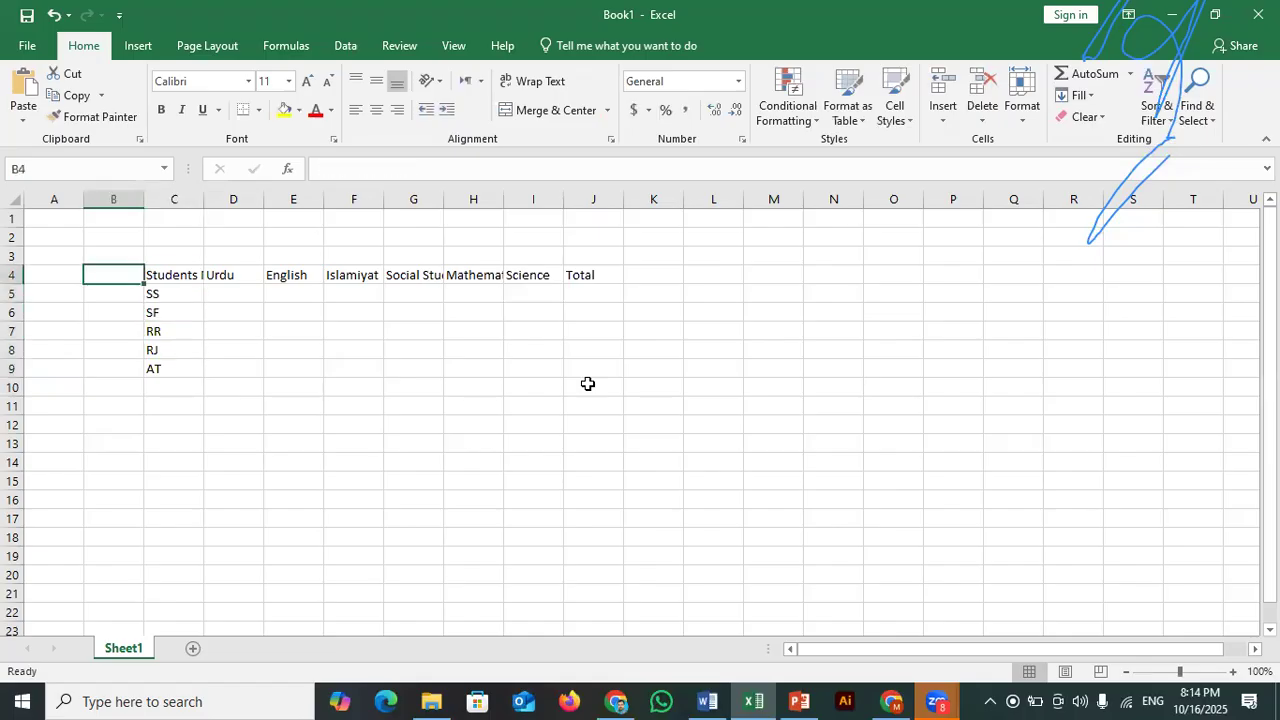
pyautogui.write('Sr.')
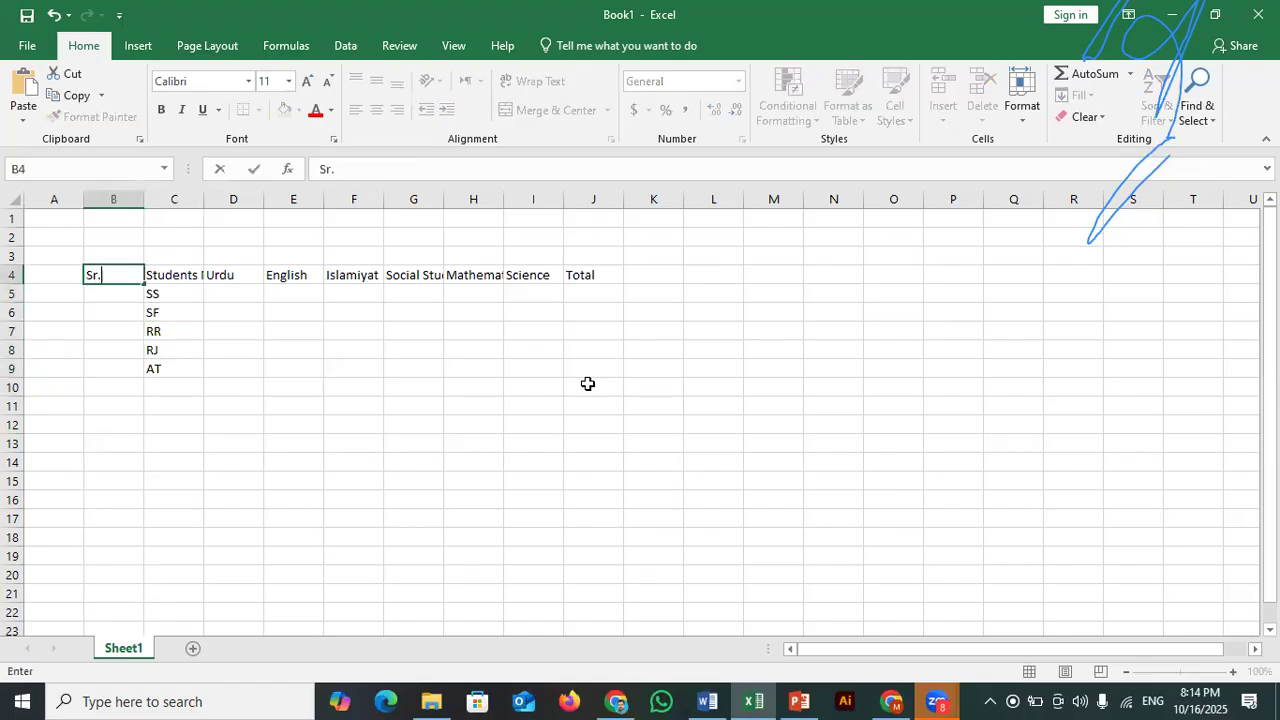
pyautogui.write(' No')
pyautogui.press('Return')
# Number the student rows 1 to 5 in B5 to B9, extending the series from the first two numbers.
pyautogui.write('1')
pyautogui.press('Return')
pyautogui.write('2')
pyautogui.press('Up')
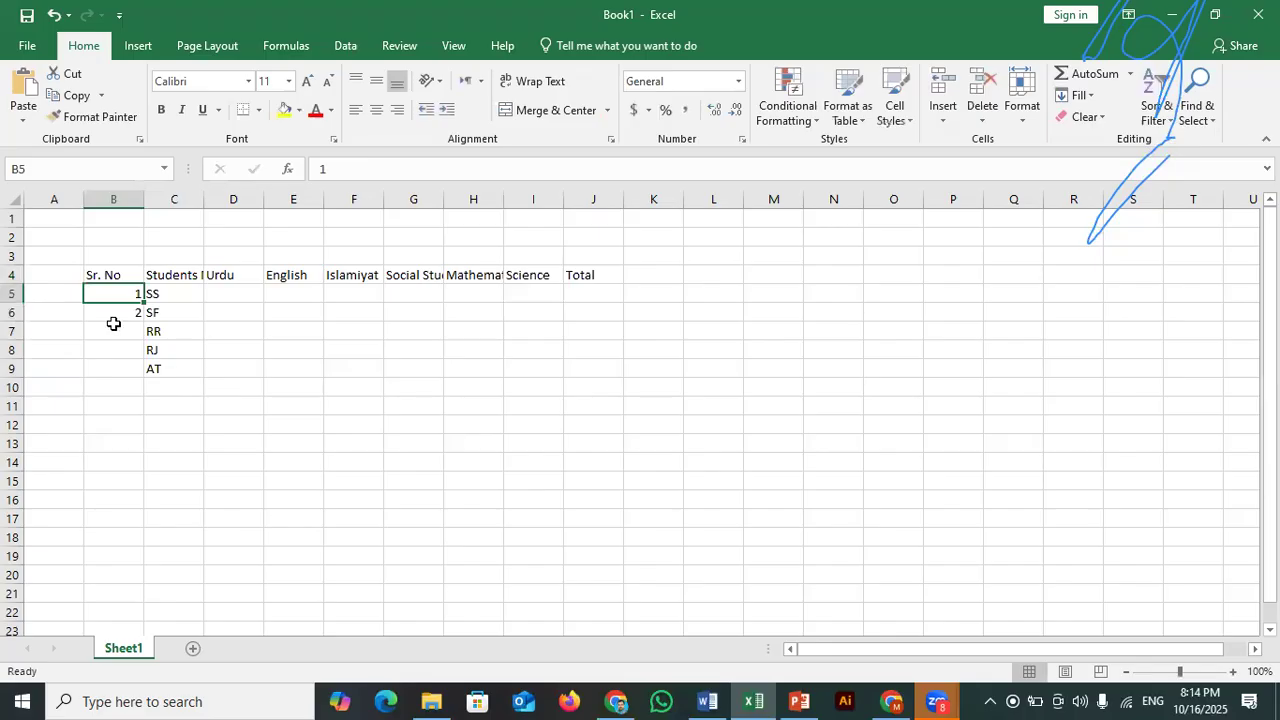
pyautogui.moveTo(111, 293); pyautogui.dragTo(135, 377)
pyautogui.click(287, 352)
# Increase the font size of the whole table, B4 to J9, to 12.
pyautogui.moveTo(94, 272); pyautogui.dragTo(590, 361)
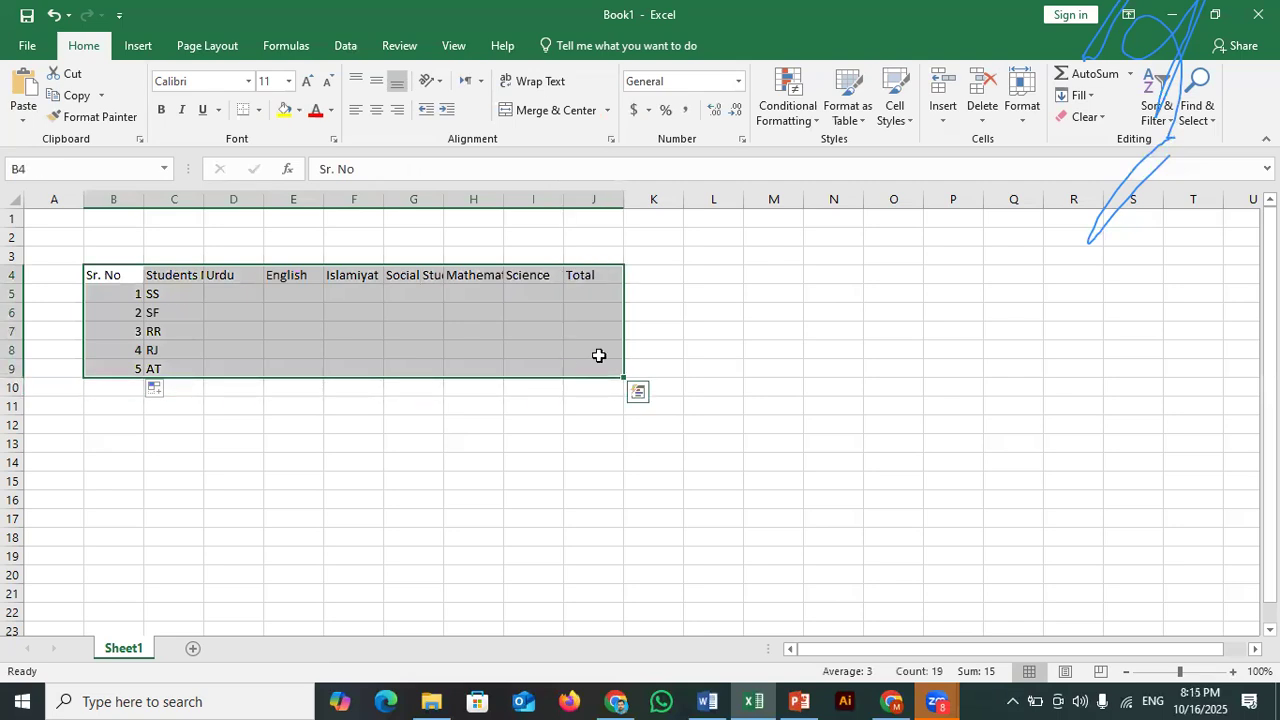
pyautogui.click(307, 81)
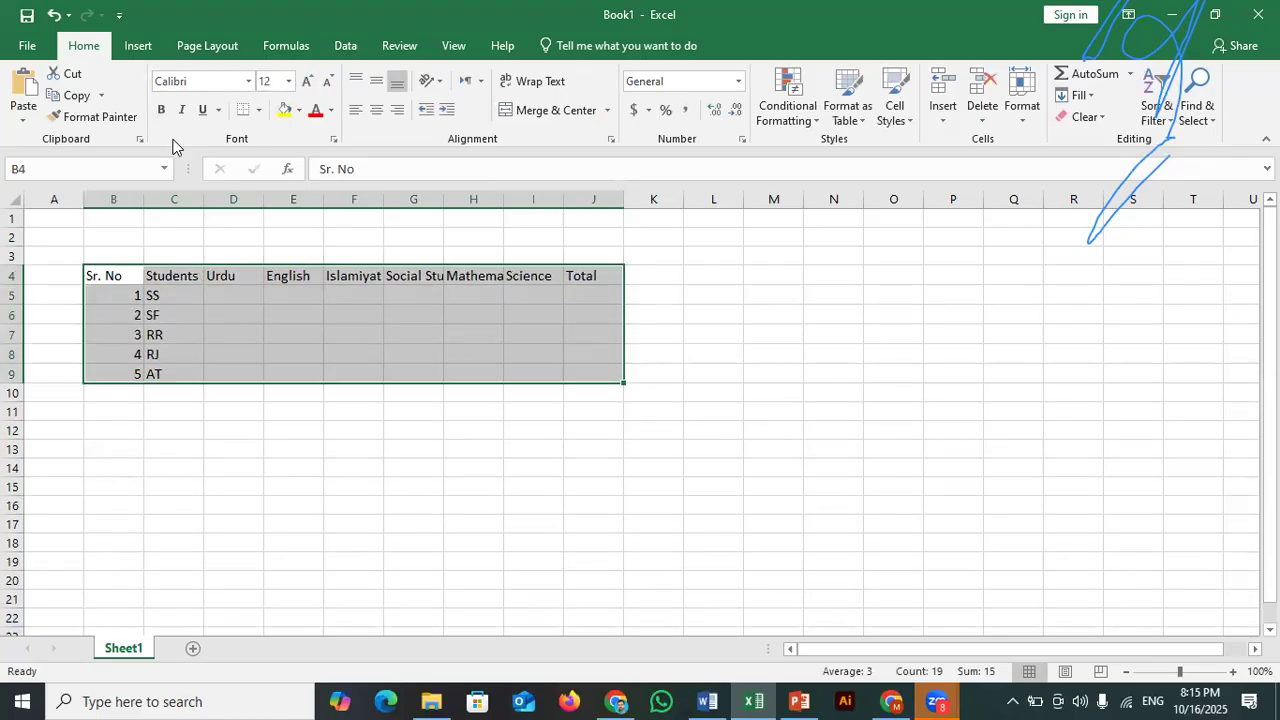
# Middle-align the whole table vertically and make the header row B4 to J4 bold.
pyautogui.click(376, 83)
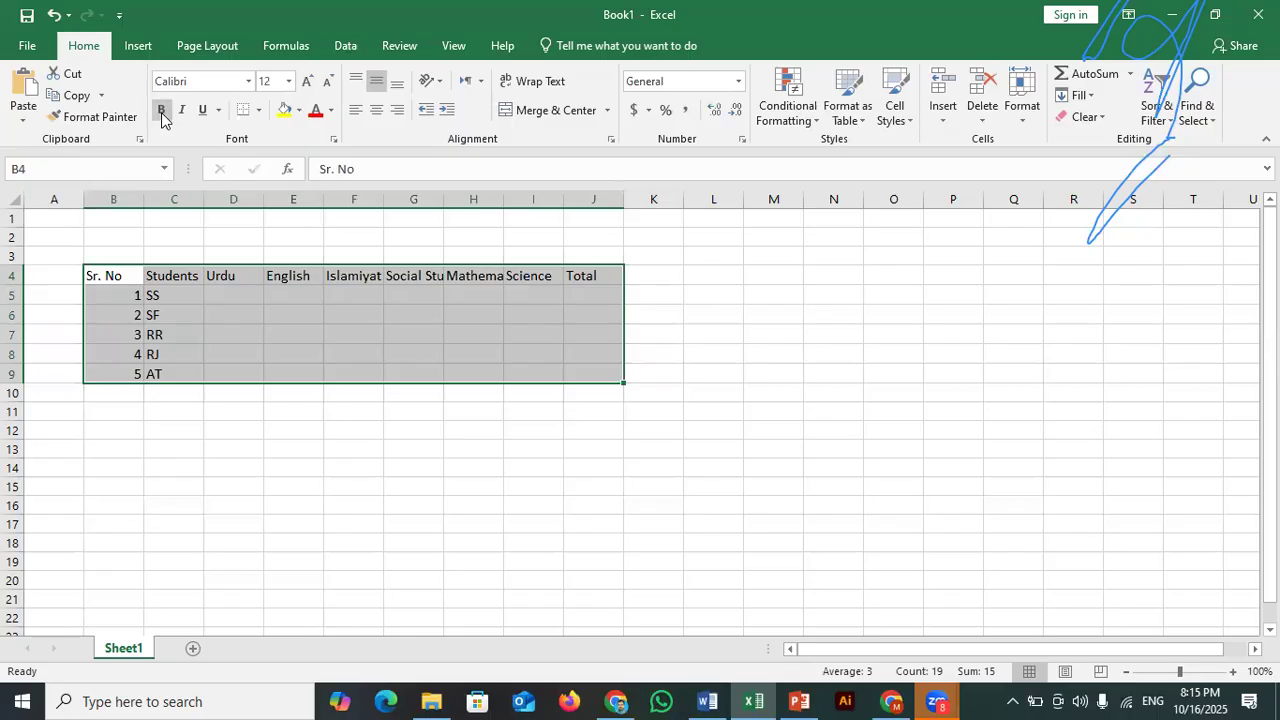
pyautogui.click(166, 281)
pyautogui.moveTo(106, 276); pyautogui.dragTo(595, 276)
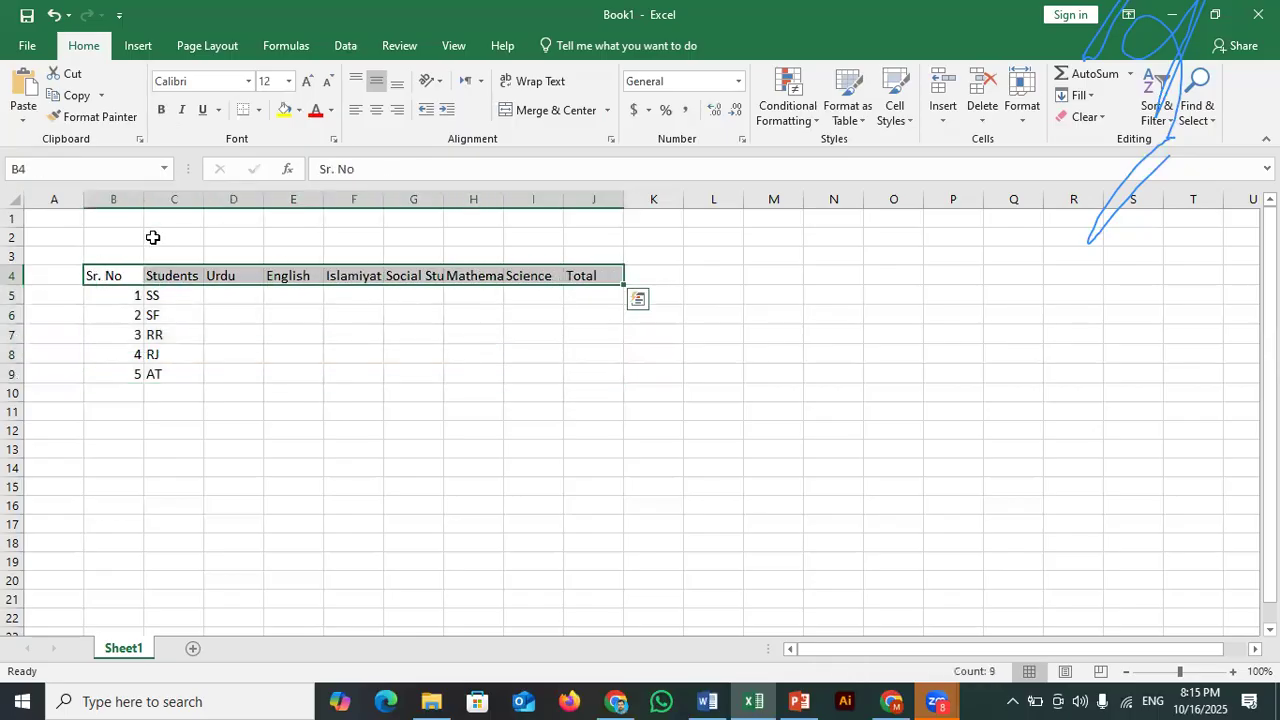
pyautogui.click(161, 110)
# Centre the serial numbers in B5 to B9 horizontally.
pyautogui.moveTo(126, 297); pyautogui.dragTo(120, 370)
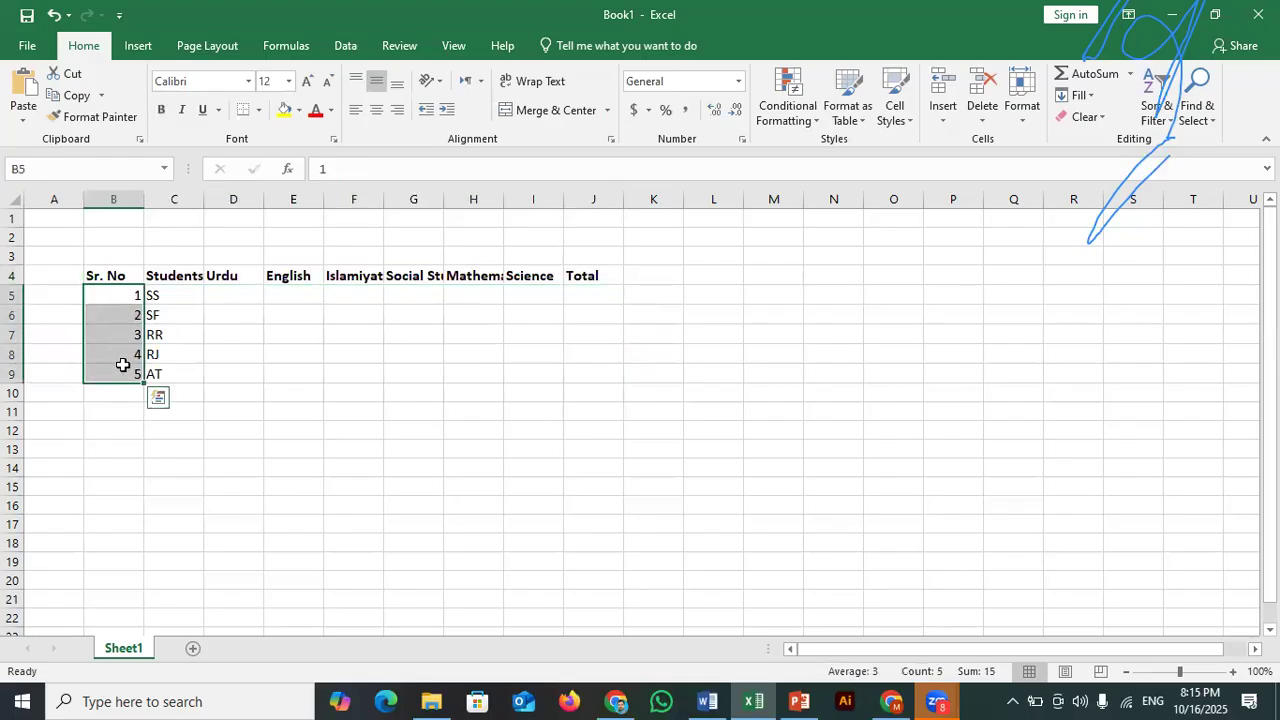
pyautogui.click(376, 110)
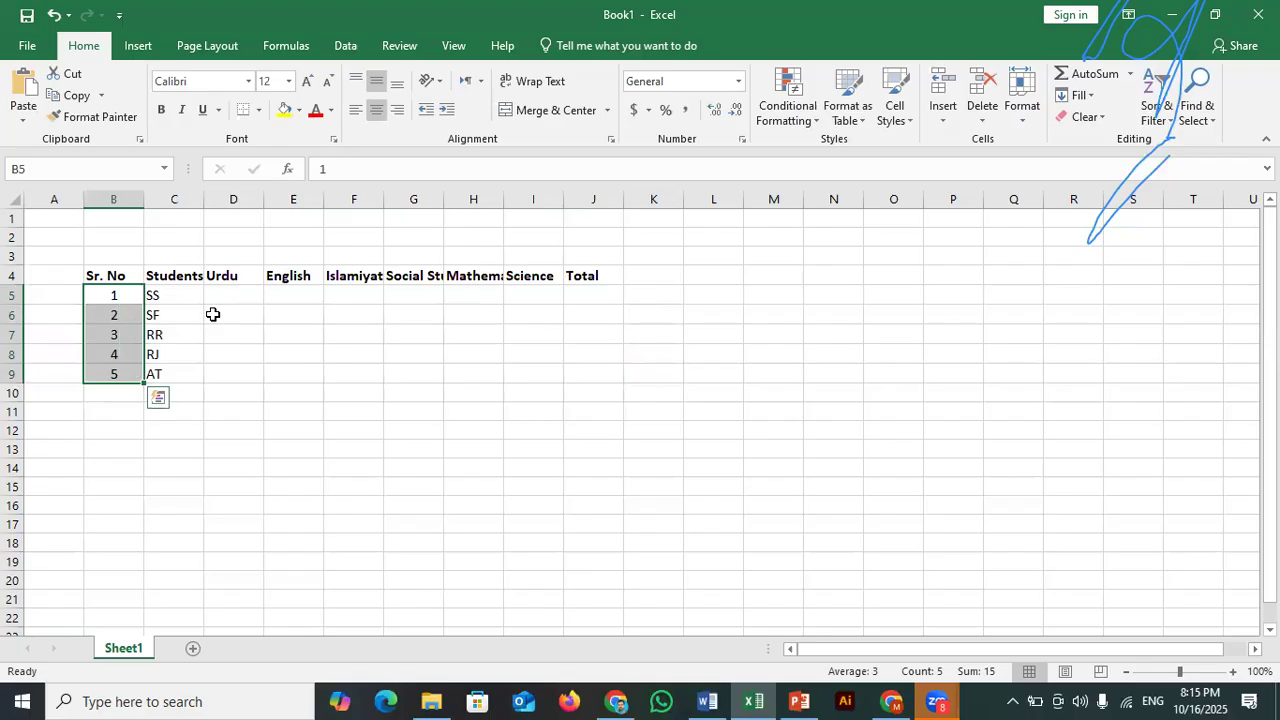
pyautogui.click(192, 304)
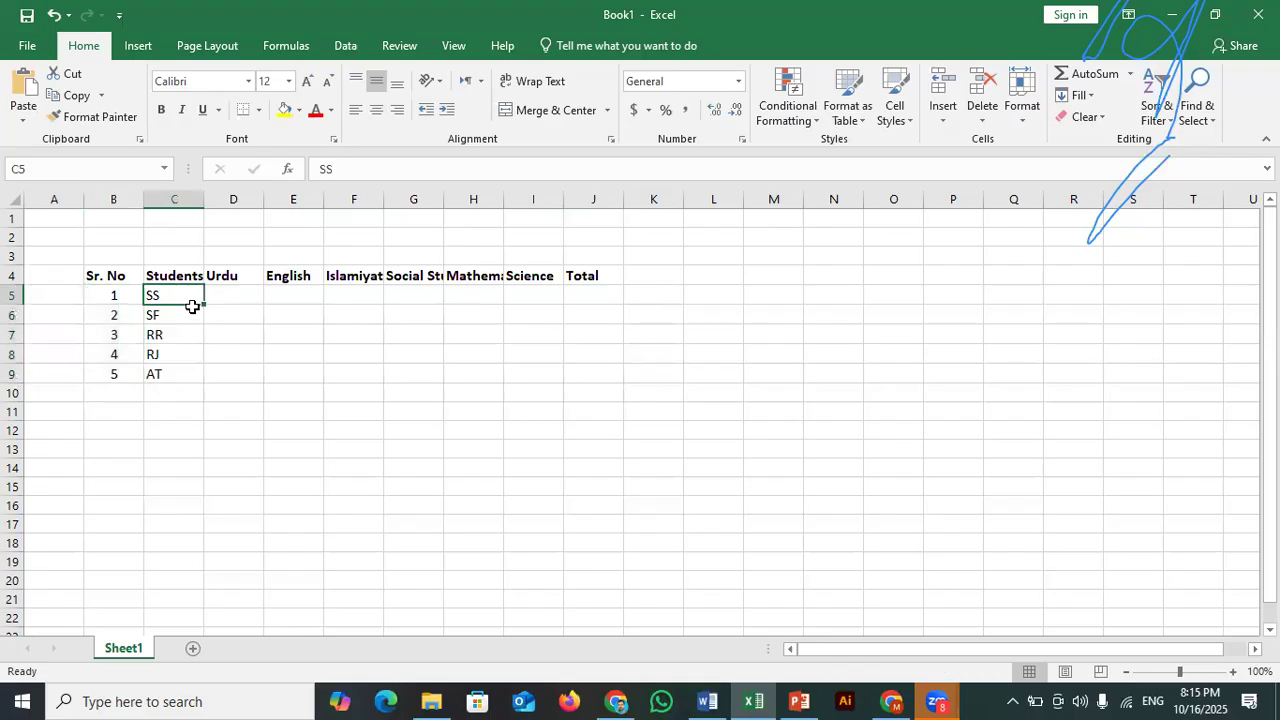
# Fit the Students Name, Islamiyat, Social Studies and Mathematics columns to their headings, and centre the header row B4 to J4.
pyautogui.doubleClick(204, 199)
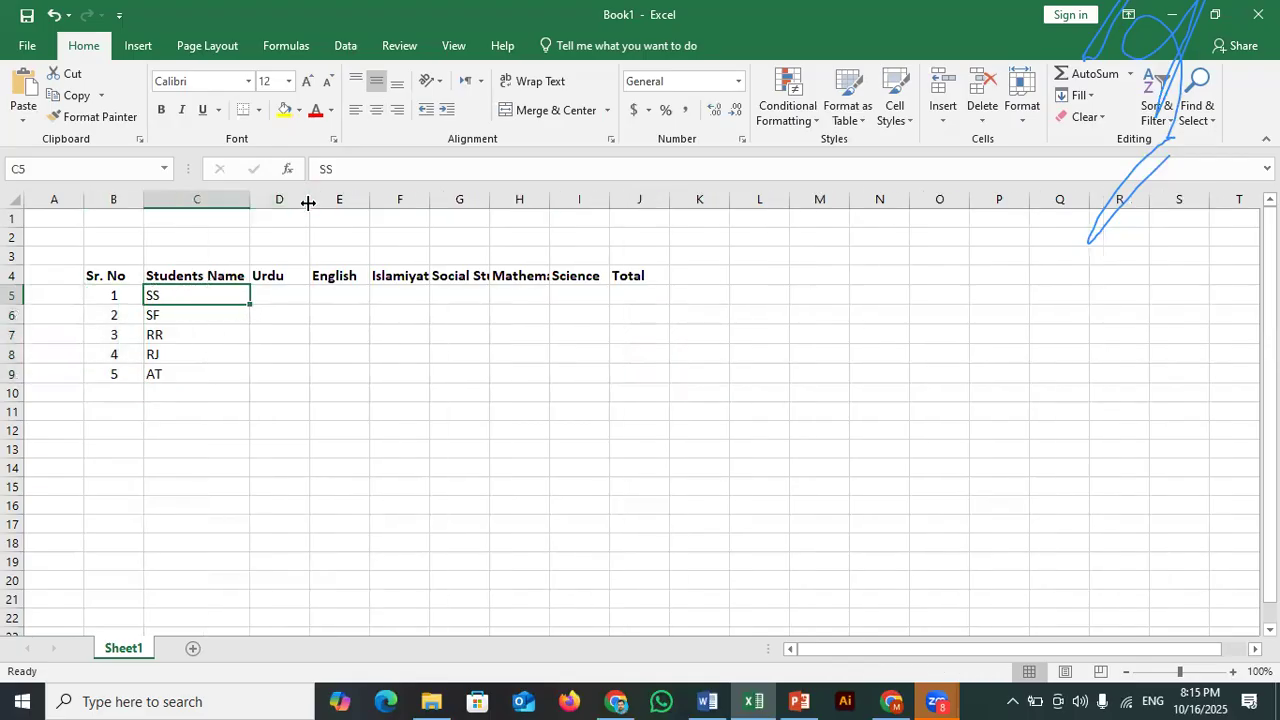
pyautogui.doubleClick(430, 199)
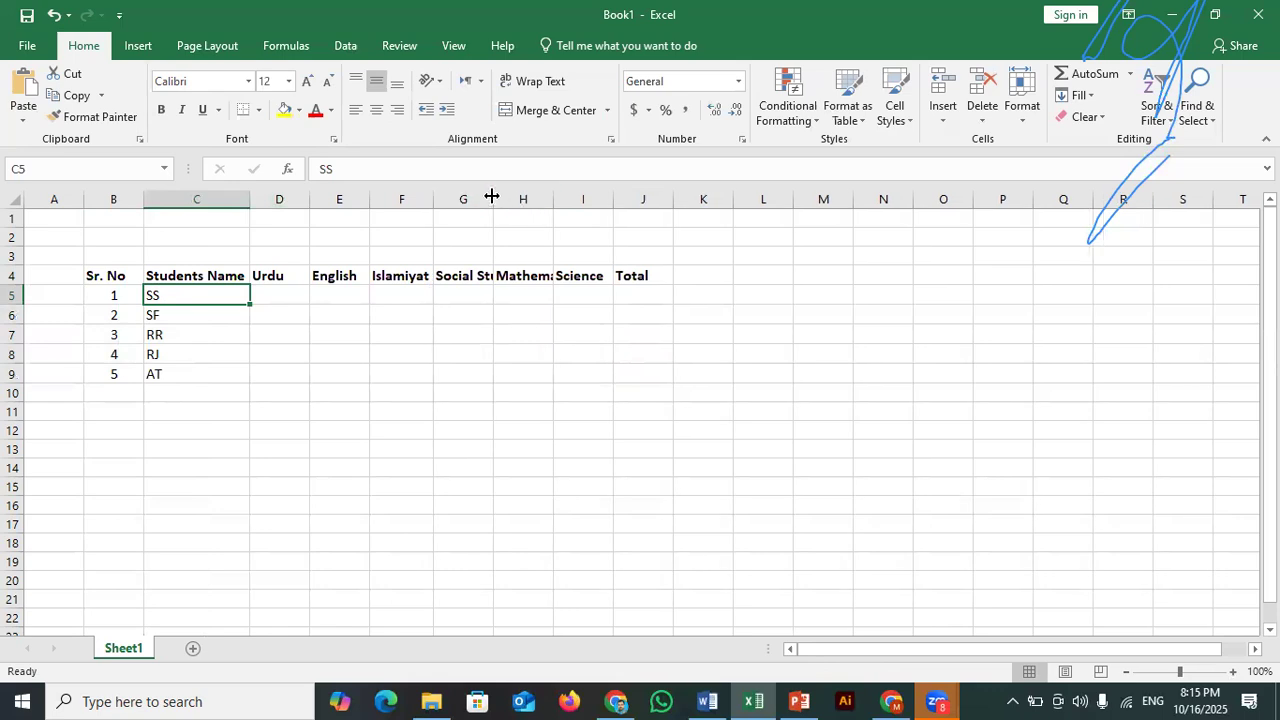
pyautogui.doubleClick(492, 199)
pyautogui.doubleClick(589, 199)
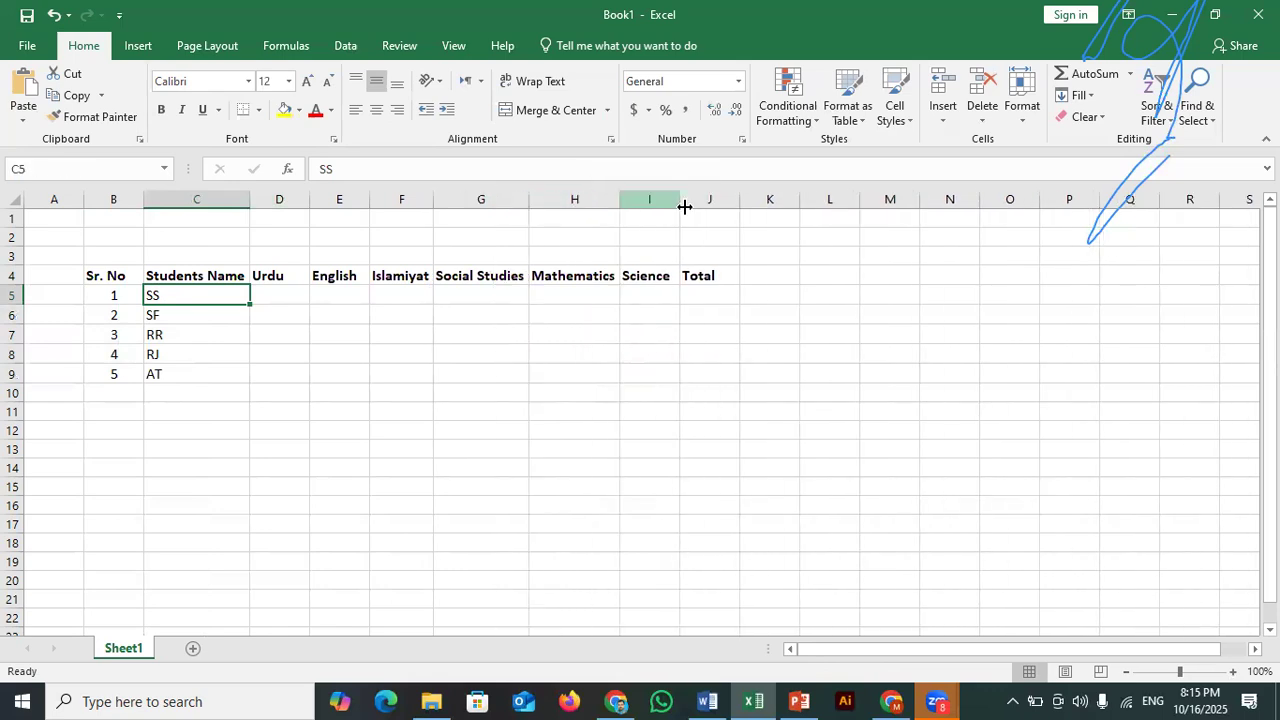
pyautogui.moveTo(115, 275); pyautogui.dragTo(712, 276)
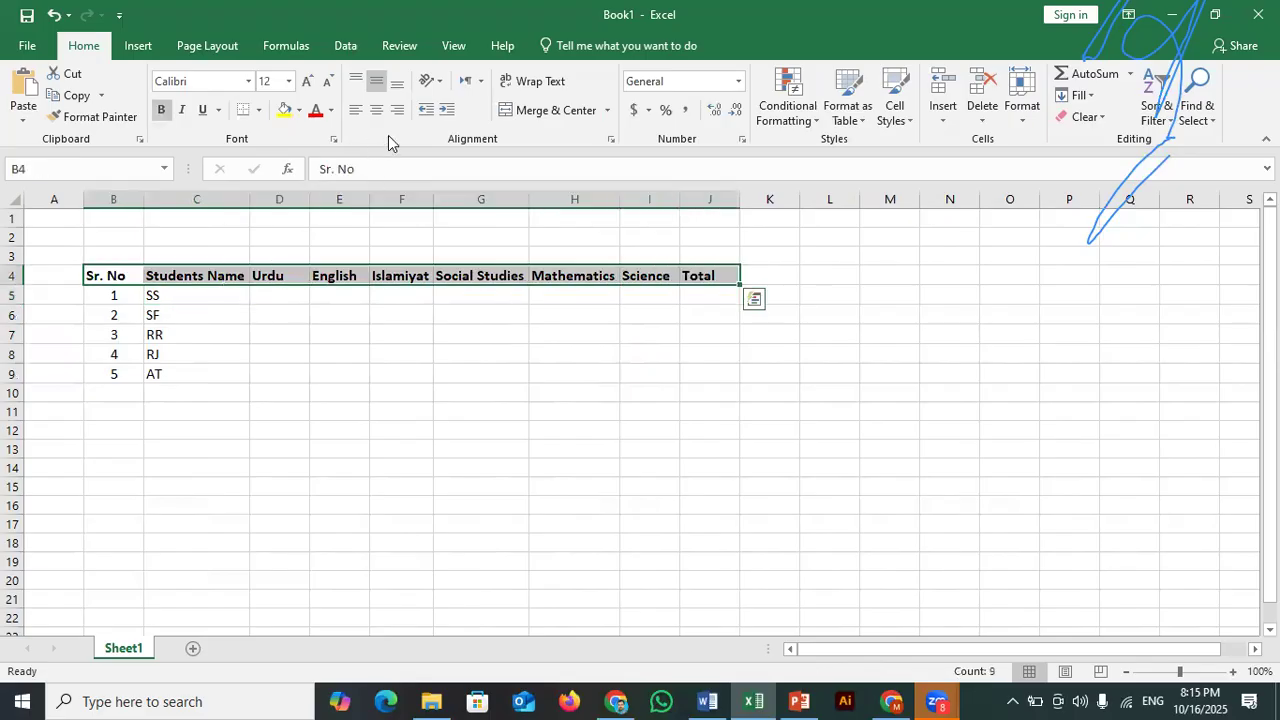
pyautogui.click(376, 109)
# Fill the Urdu marks in D5 to D9 with 50, 55, 40, 45 and 48.
pyautogui.click(262, 300)
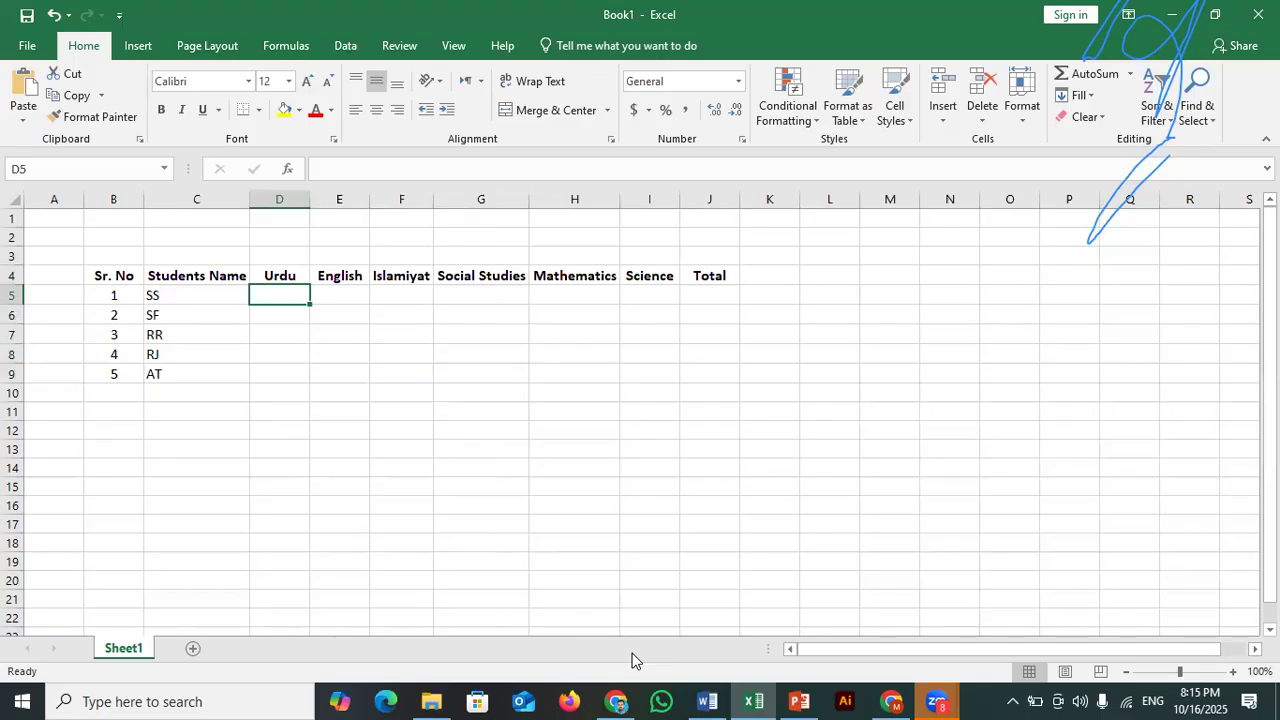
pyautogui.write('50')
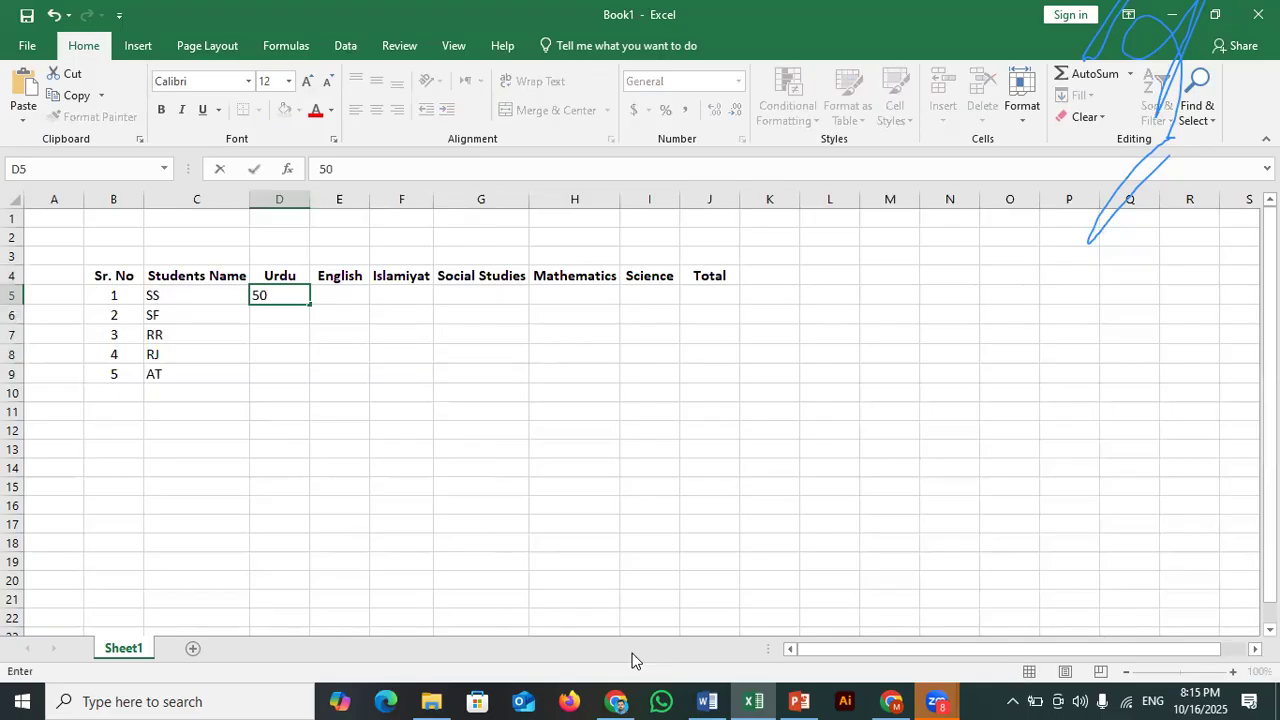
pyautogui.press('Return')
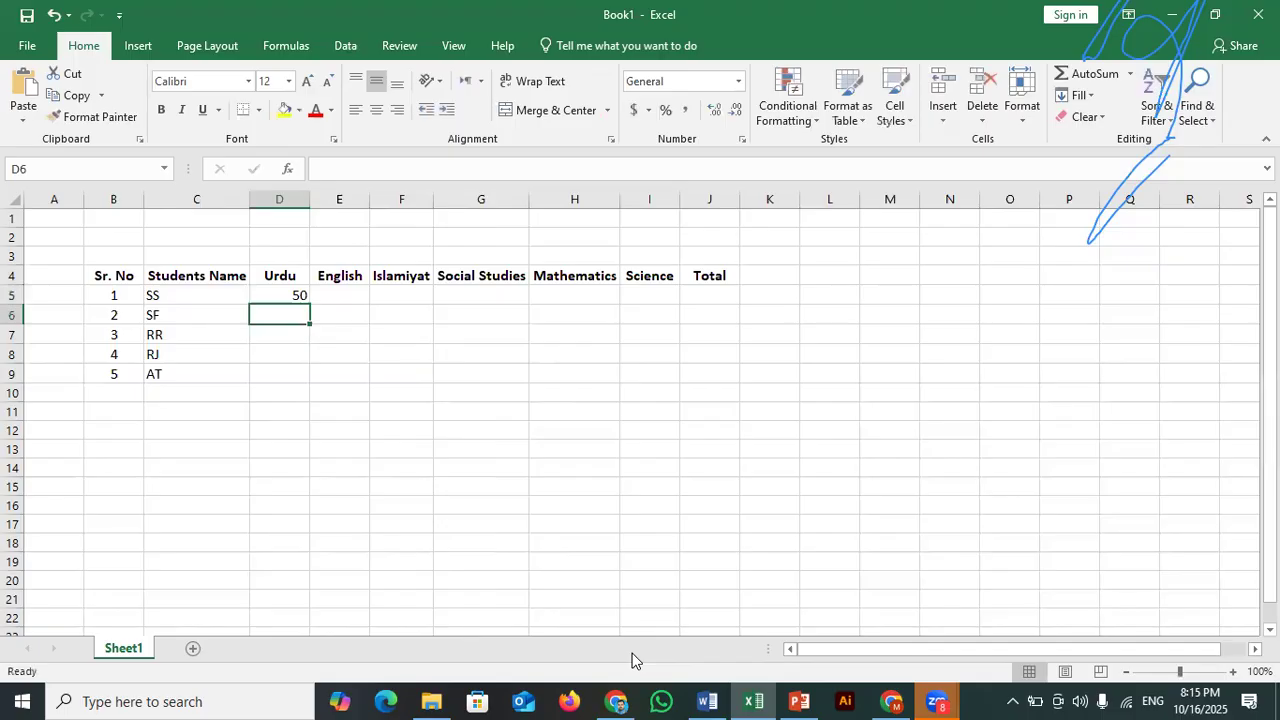
pyautogui.write('55')
pyautogui.press('Return')
pyautogui.write('5')
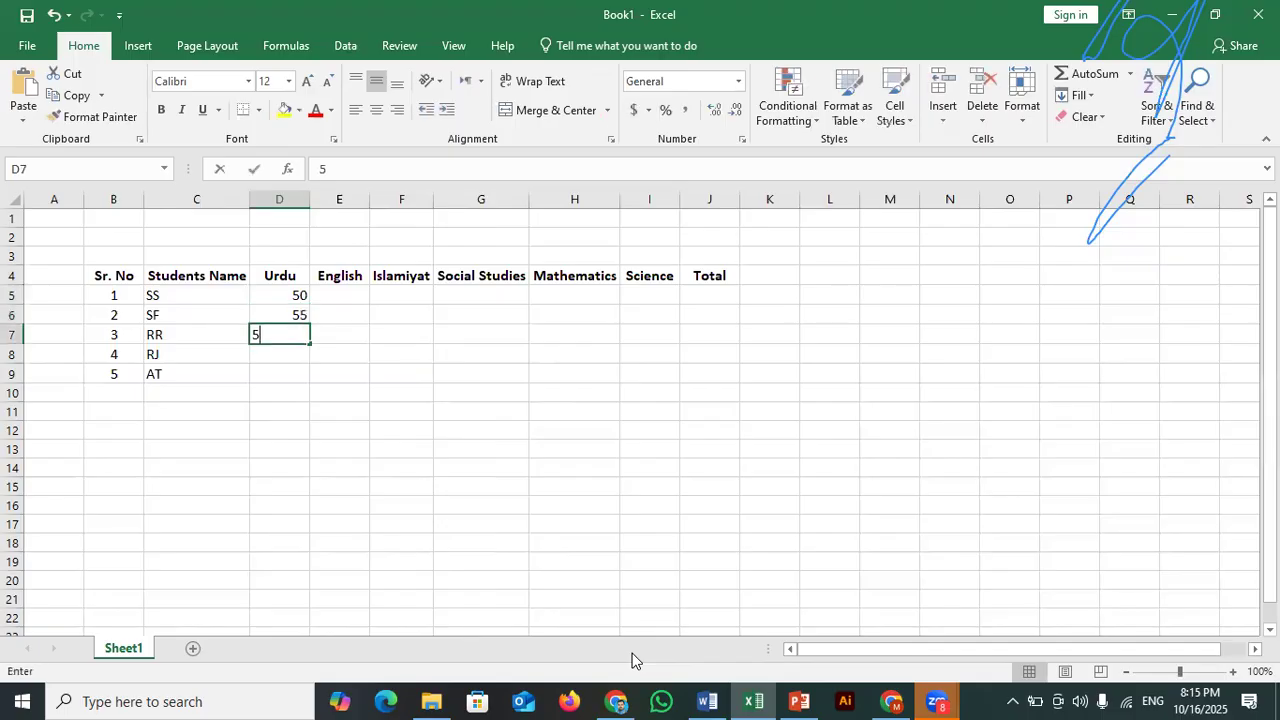
pyautogui.press('BackSpace')
pyautogui.write('40')
pyautogui.press('Return')
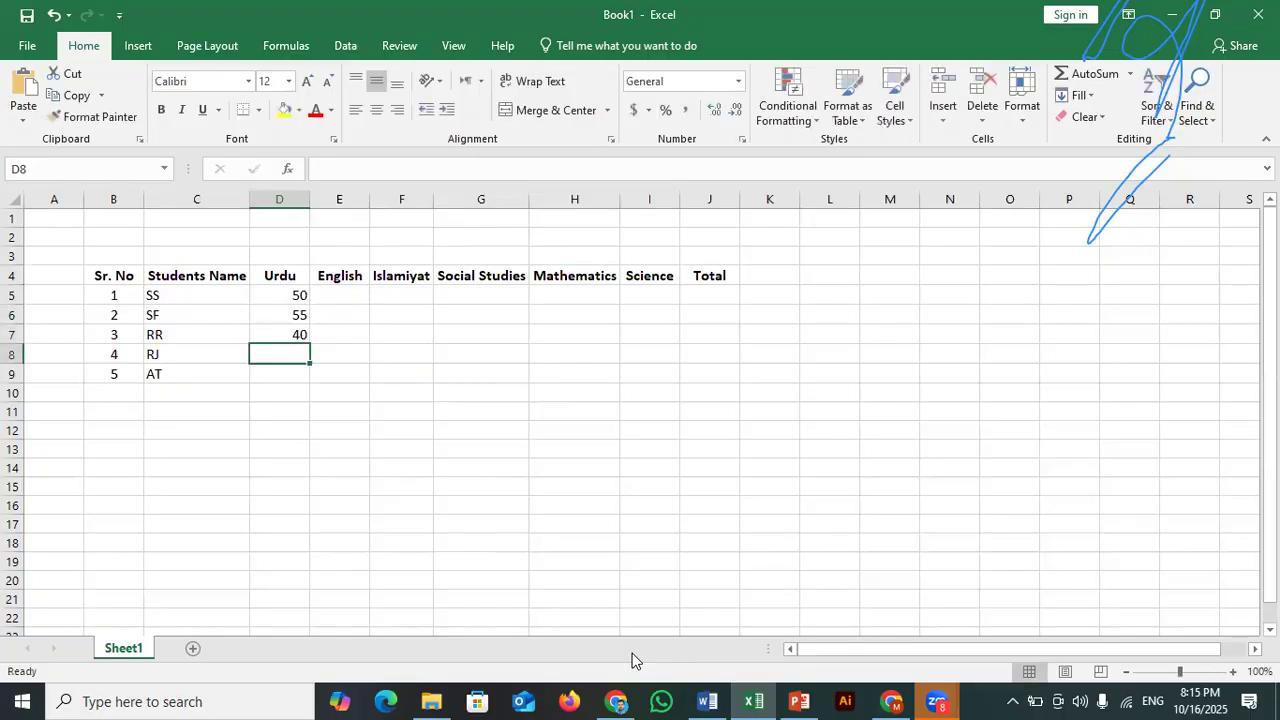
pyautogui.write('45')
pyautogui.press('Return')
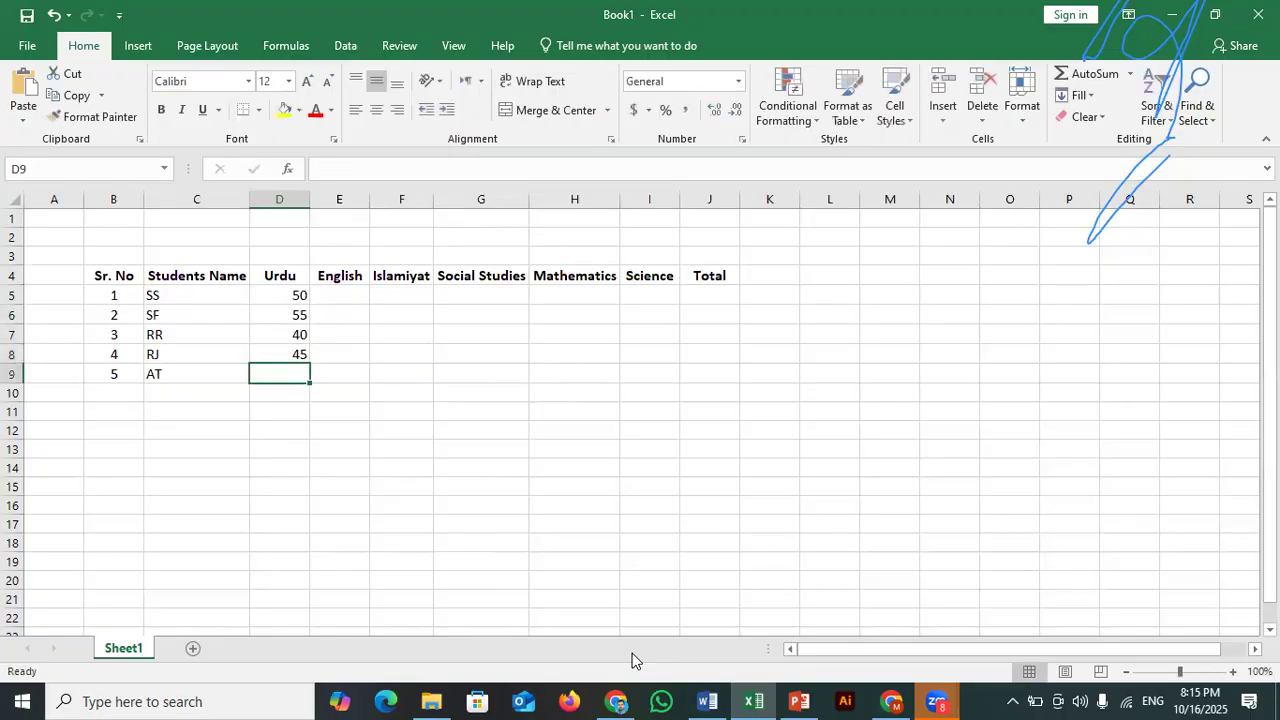
pyautogui.write('48')
pyautogui.press('Return')
# Fill the English marks in E5 to E9 with 48, 45, 40, 55 and 50.
pyautogui.press('Right')
pyautogui.press('Up')
pyautogui.press('Up')
pyautogui.press('Up')
pyautogui.press('Up')
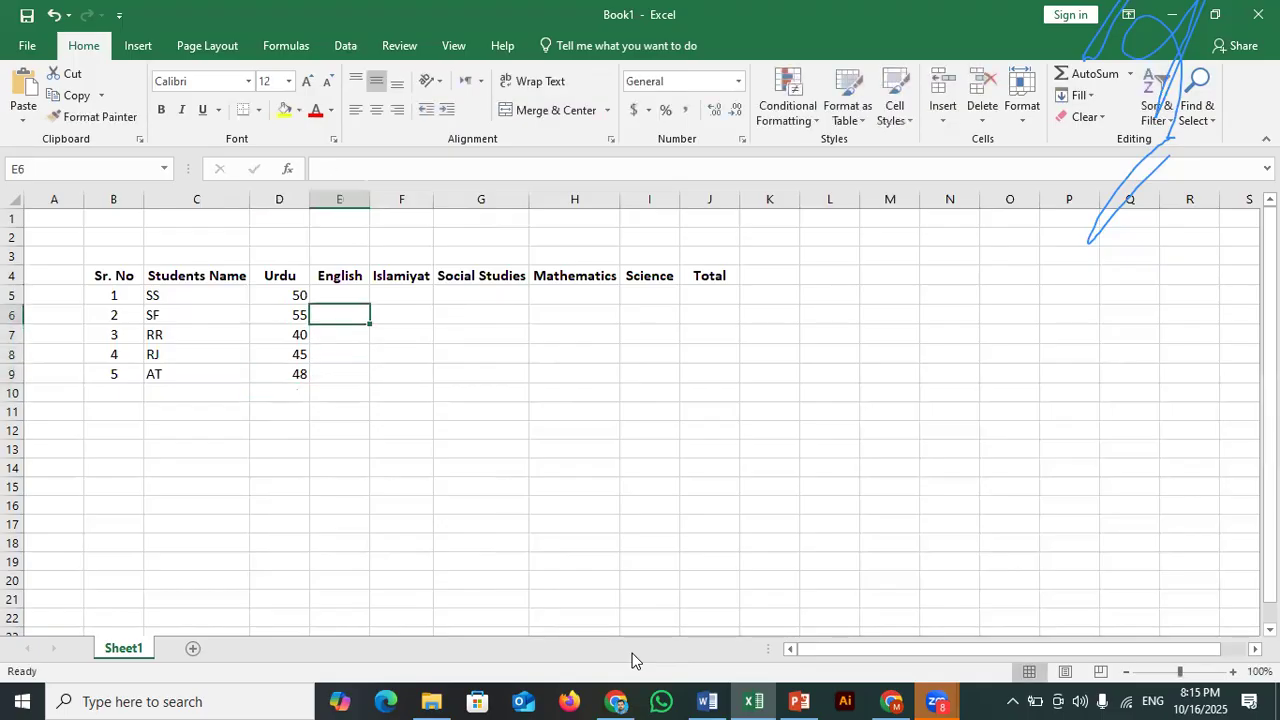
pyautogui.press('Up')
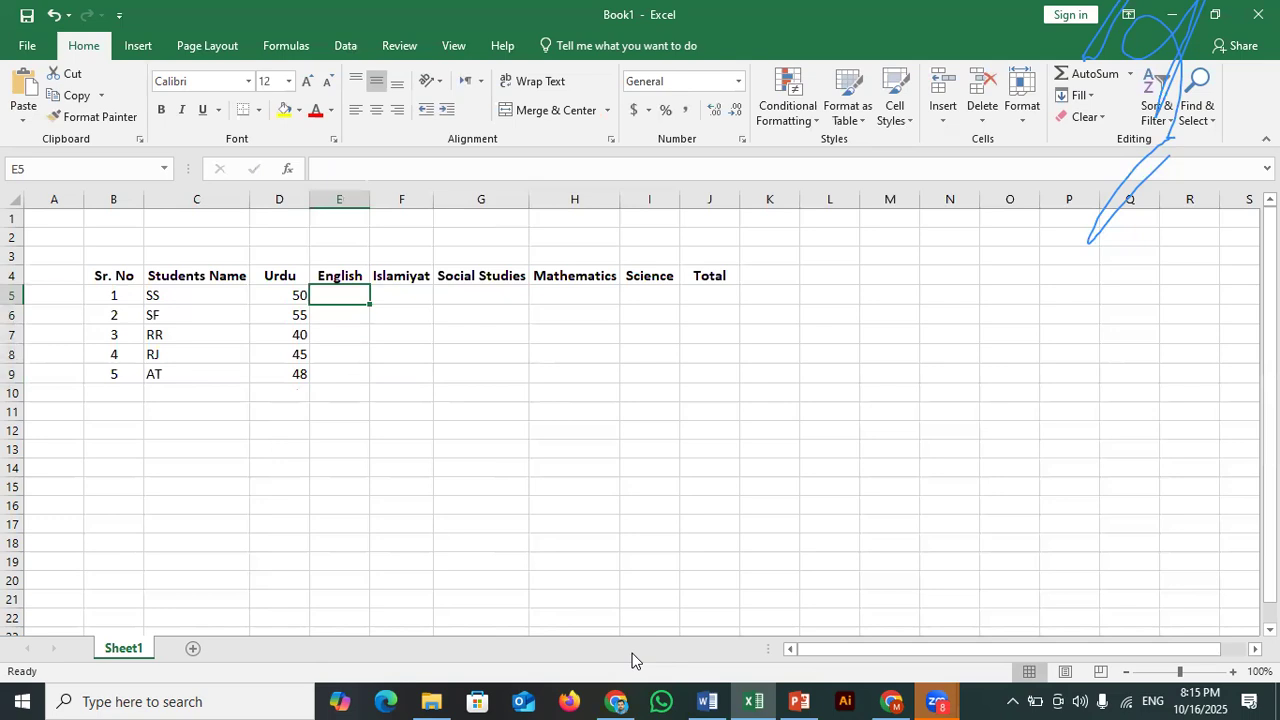
pyautogui.write('48')
pyautogui.press('Return')
pyautogui.write('45')
pyautogui.press('Return')
pyautogui.write('40')
pyautogui.press('Return')
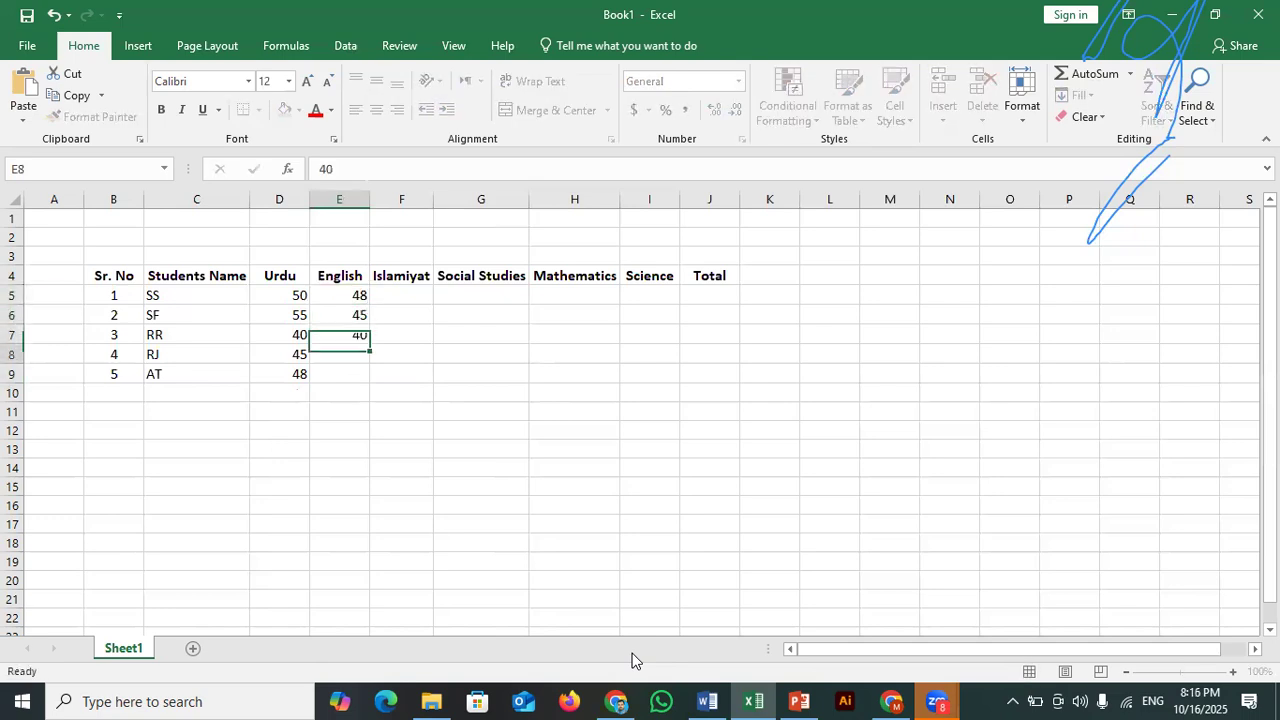
pyautogui.write('55')
pyautogui.hotkey('ctrl', 'Return')
pyautogui.press('Down')
pyautogui.write('50')
pyautogui.press('Return')
# Copy the English marks from E5 to E9 into the Social Studies column, G5 to G9.
pyautogui.press('Up')
pyautogui.hotkey('shift', 'Up')
pyautogui.hotkey('shift', 'Up')
pyautogui.hotkey('shift', 'Up')
pyautogui.hotkey('shift', 'Up')
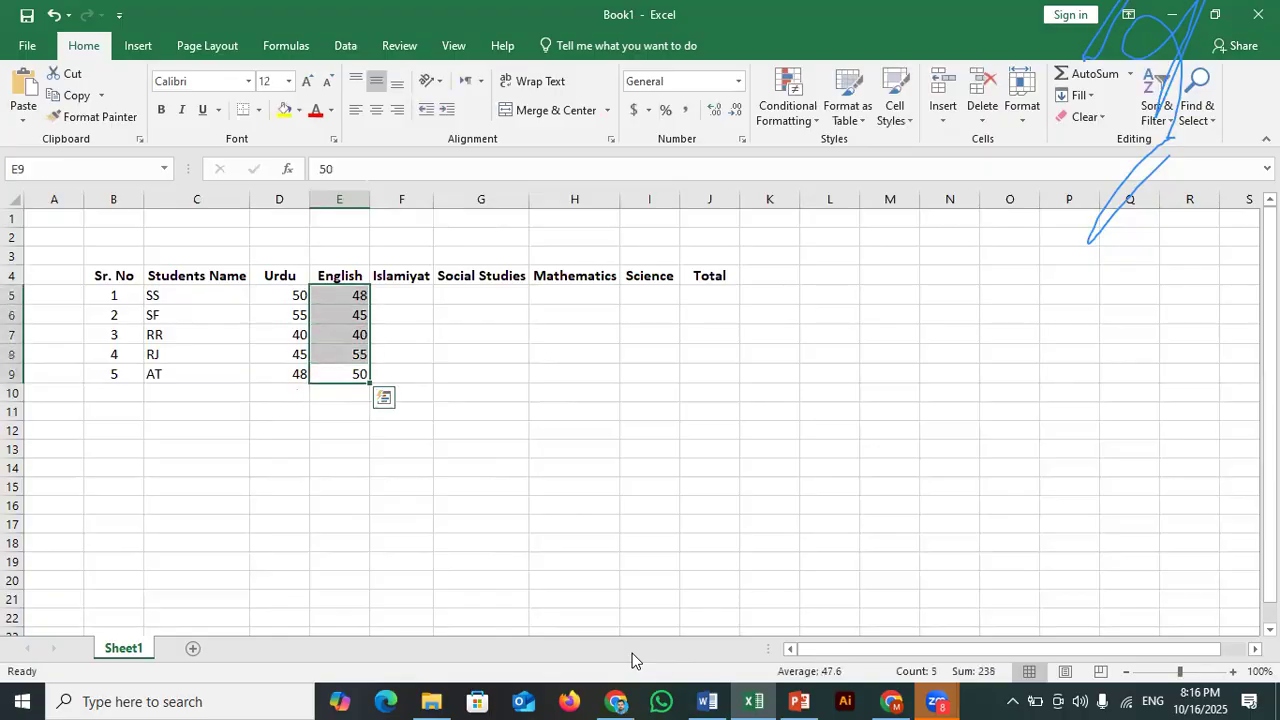
pyautogui.hotkey('ctrl', 'c')
pyautogui.press('Right')
pyautogui.press('Right')
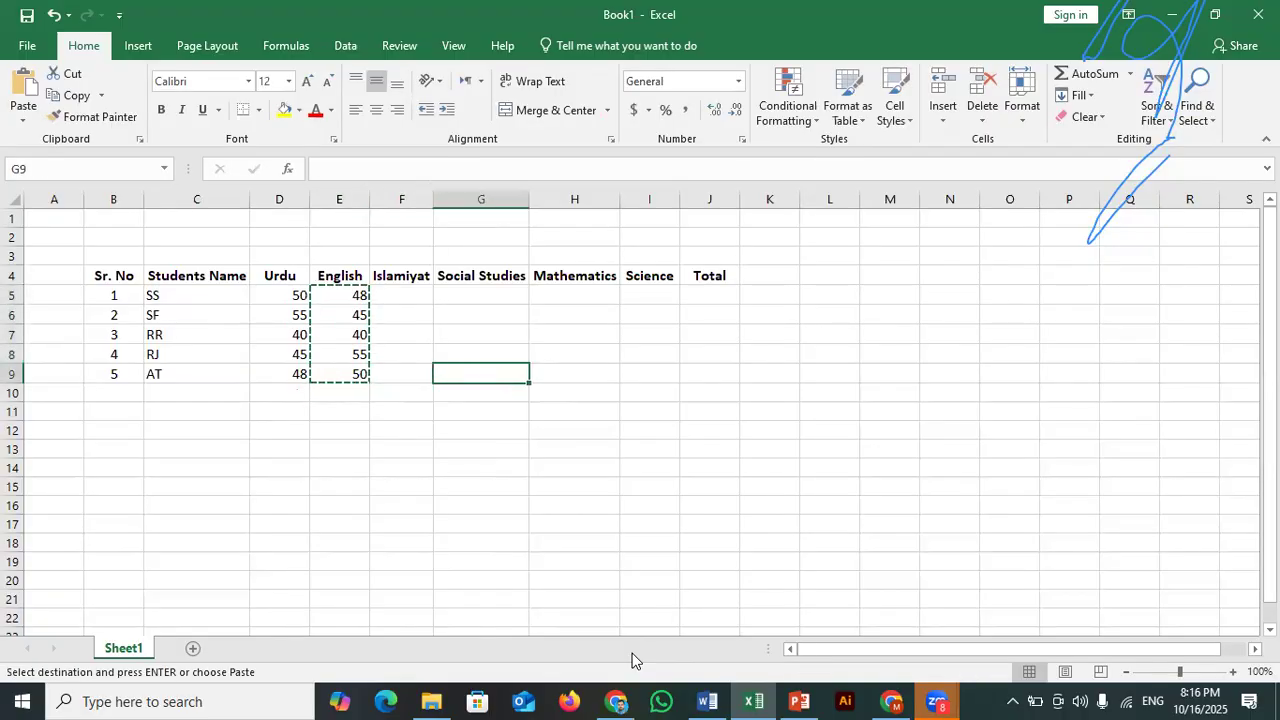
pyautogui.hotkey('shift', 'Up')
pyautogui.hotkey('shift', 'Up')
pyautogui.hotkey('shift', 'Up')
pyautogui.hotkey('shift', 'Up')
pyautogui.hotkey('ctrl', 'v')
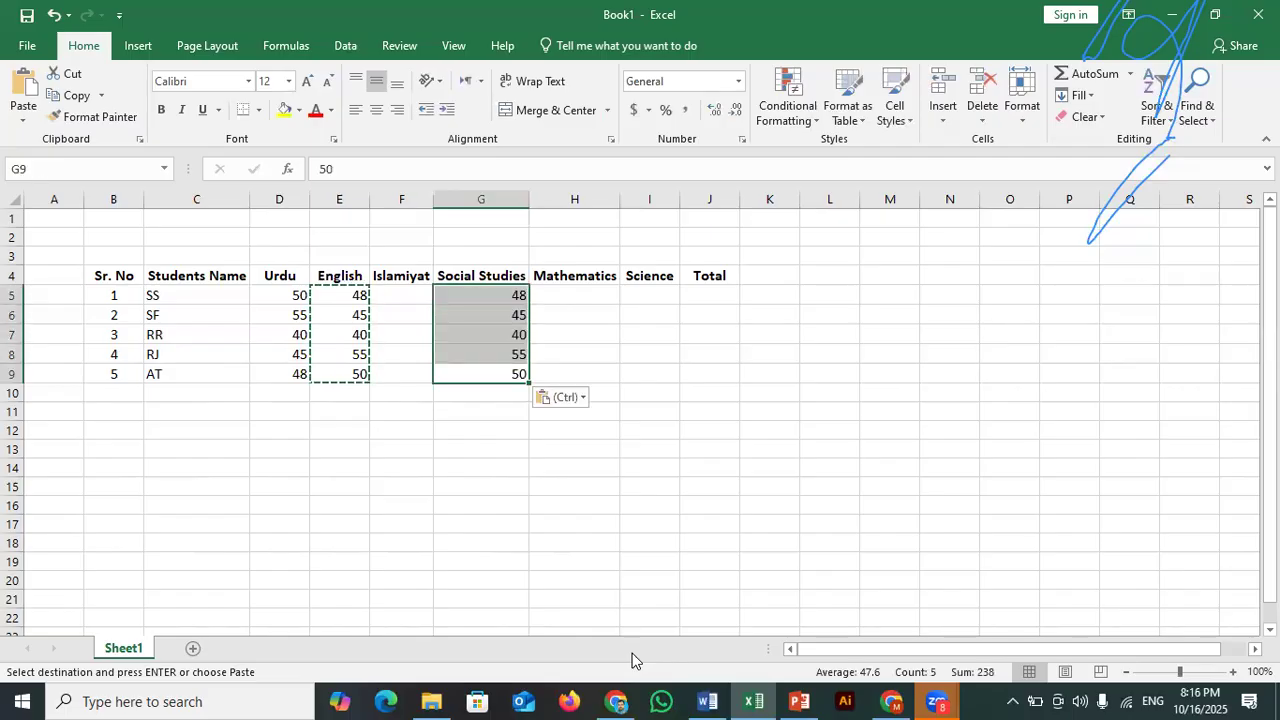
# Paste the copied English marks into the Science column, I5 to I9, as well.
pyautogui.press('Right')
pyautogui.press('Right')
pyautogui.hotkey('shift', 'Up')
pyautogui.hotkey('shift', 'Up')
pyautogui.hotkey('shift', 'Up')
pyautogui.hotkey('shift', 'Up')
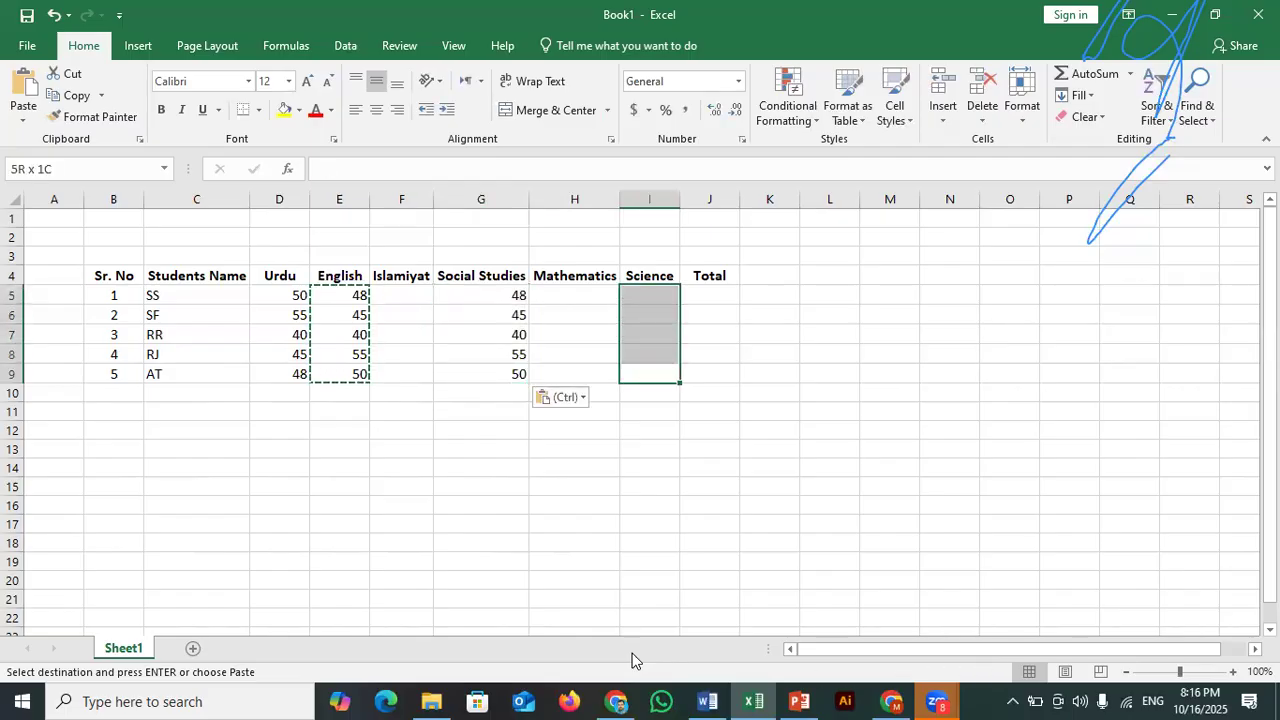
pyautogui.hotkey('ctrl', 'v')
# Copy the Urdu marks from D5 to D9 into the Islamiyat column, F5 to F9.
pyautogui.press('Left')
pyautogui.press('Left')
pyautogui.press('Left')
pyautogui.press('Left')
pyautogui.press('Left')
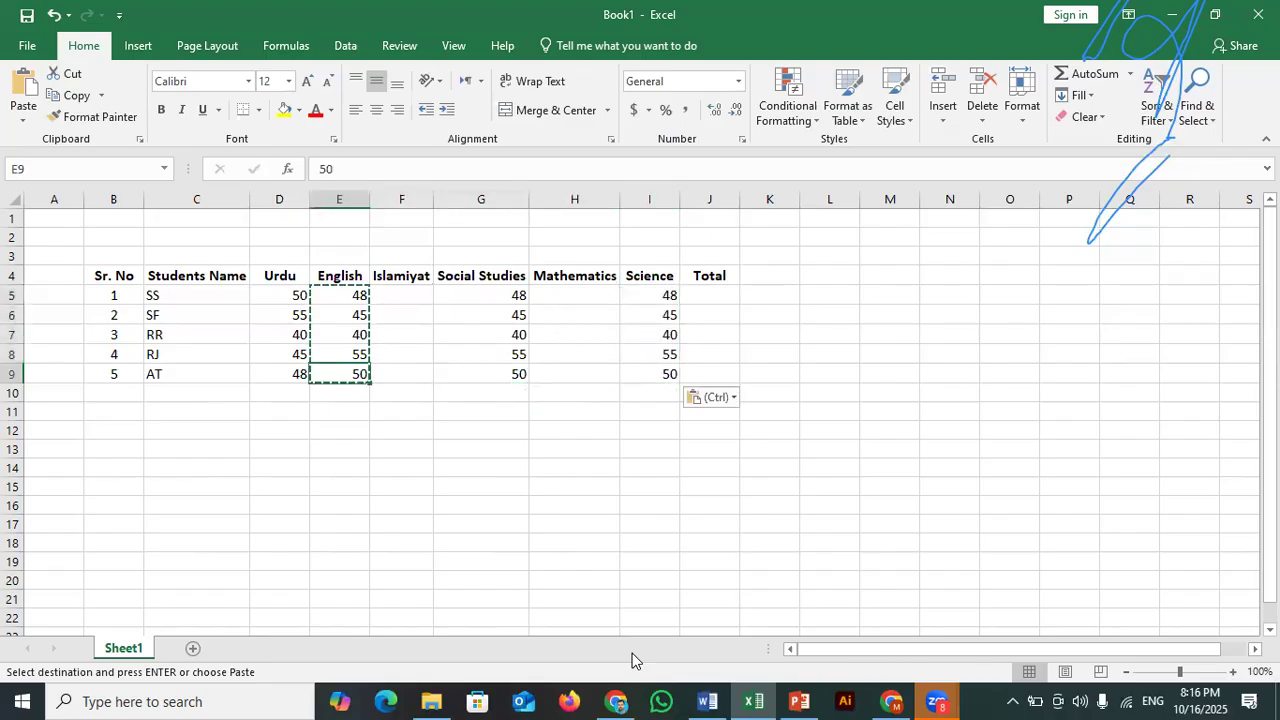
pyautogui.hotkey('shift', 'Up')
pyautogui.hotkey('shift', 'Up')
pyautogui.hotkey('shift', 'Up')
pyautogui.hotkey('shift', 'Up')
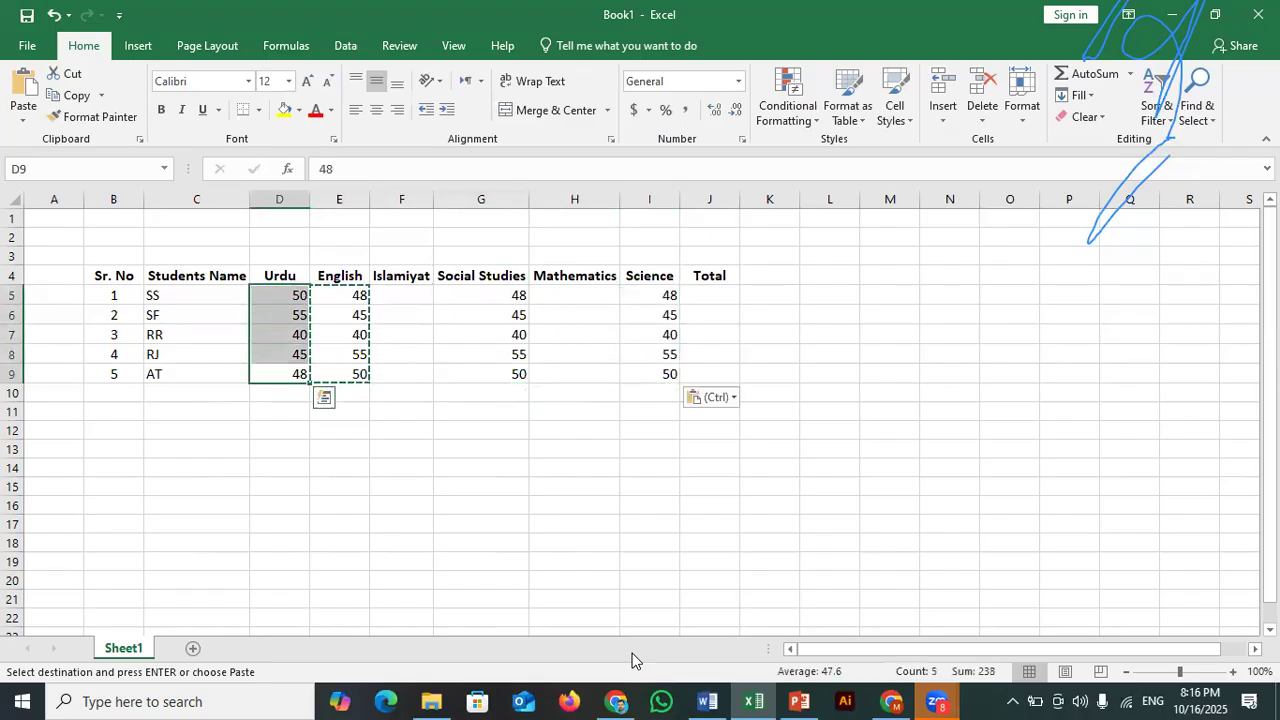
pyautogui.hotkey('ctrl', 'c')
pyautogui.press('Down')
pyautogui.press('Right')
pyautogui.press('Right')
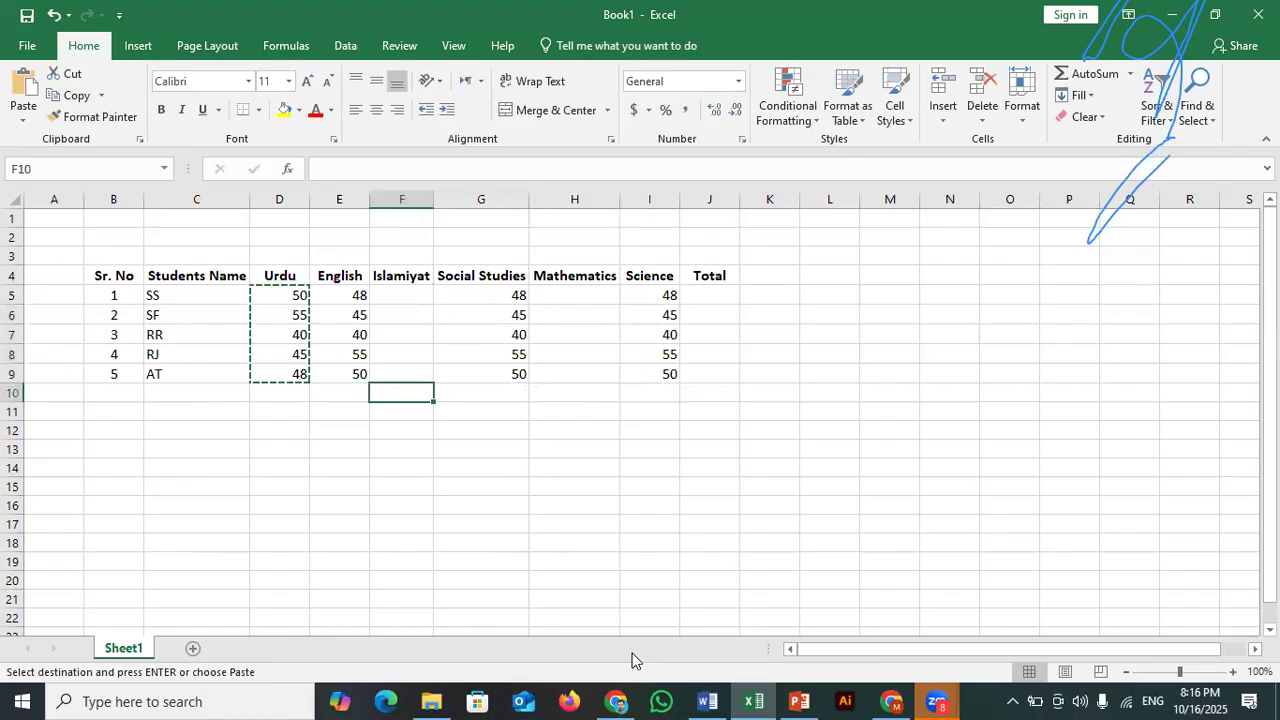
pyautogui.press('Up')
pyautogui.hotkey('shift', 'Up')
pyautogui.hotkey('shift', 'Up')
pyautogui.hotkey('shift', 'Up')
pyautogui.hotkey('shift', 'Up')
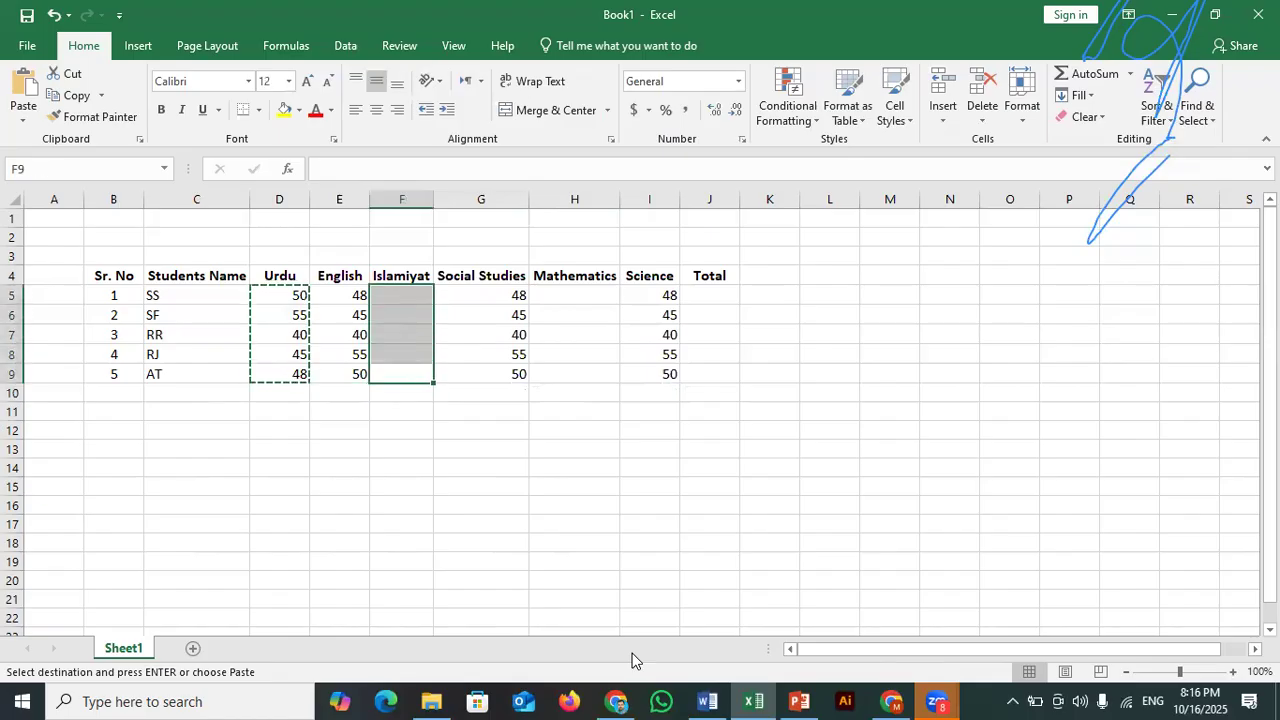
pyautogui.hotkey('ctrl', 'v')
# Paste the copied Urdu marks into the Mathematics column, H5 to H9.
pyautogui.press('Right')
pyautogui.press('Right')
pyautogui.press('Right')
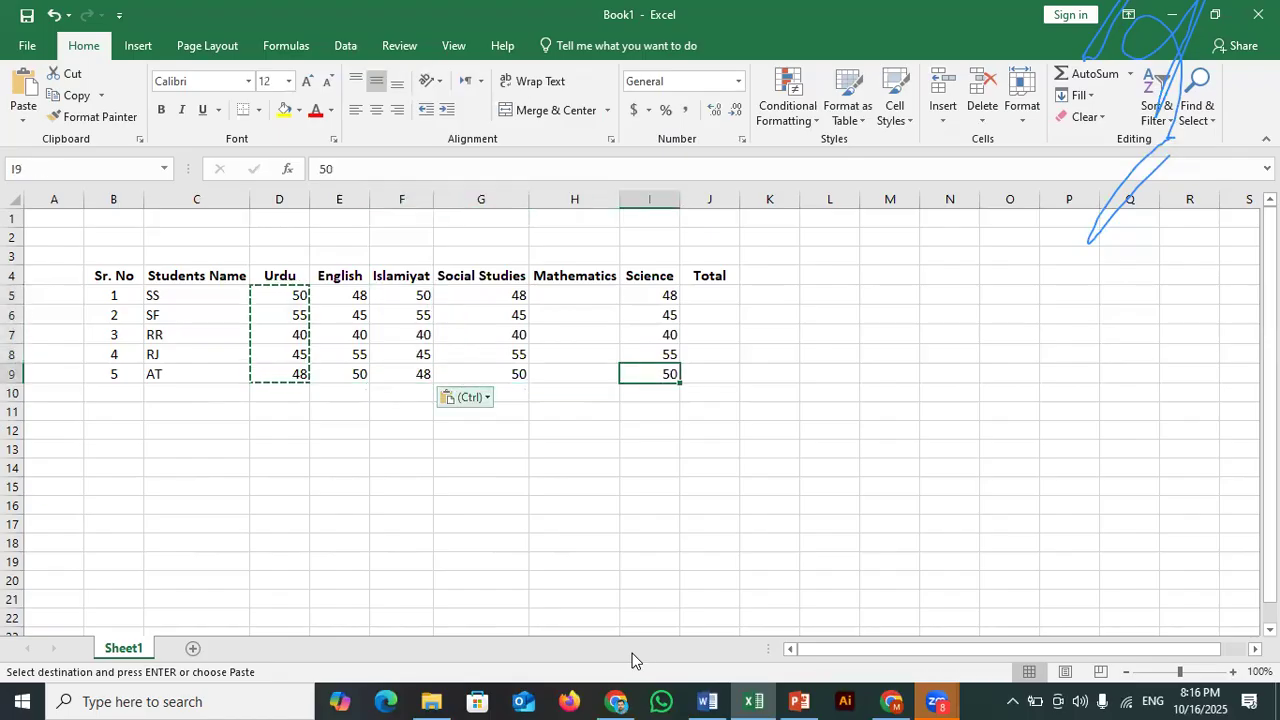
pyautogui.press('ctrl')
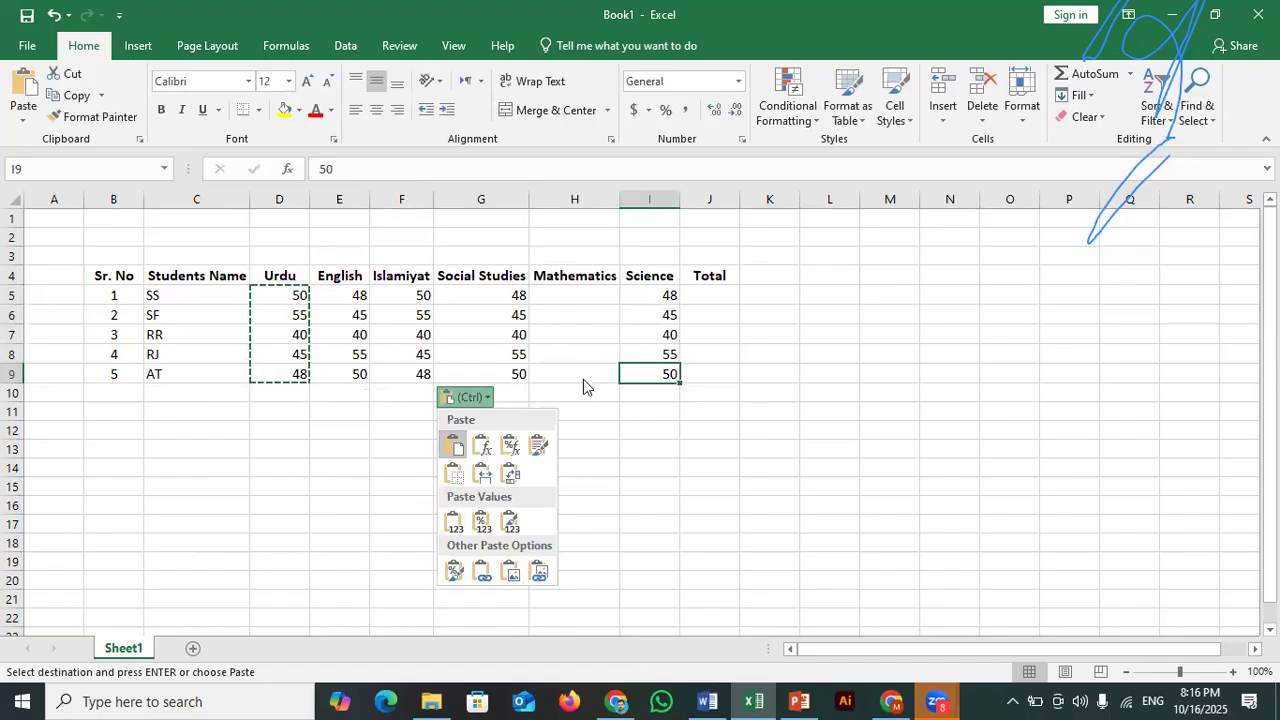
pyautogui.press('Escape')
pyautogui.press('Left')
pyautogui.hotkey('shift', 'Up')
pyautogui.hotkey('shift', 'Up')
pyautogui.hotkey('shift', 'Up')
pyautogui.hotkey('shift', 'Up')
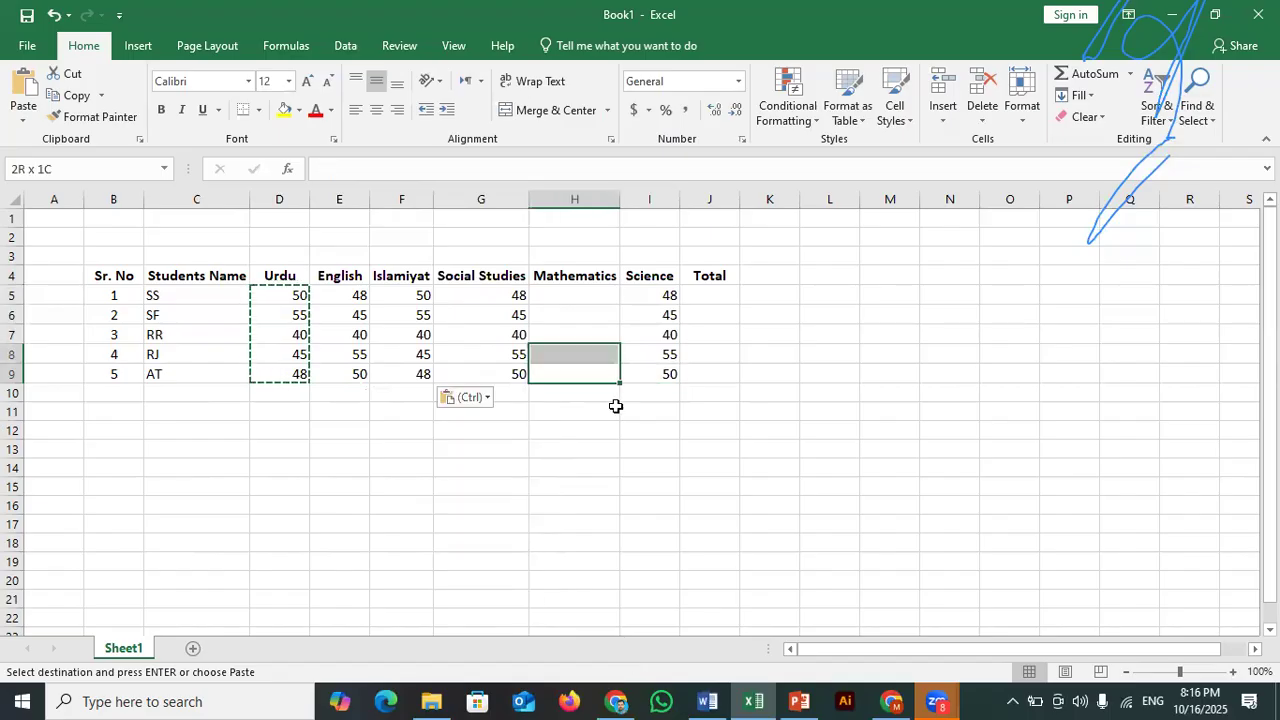
pyautogui.hotkey('ctrl', 'v')
# End the copy mode and make J5, the first student's Total cell, the active cell.
pyautogui.hotkey('shift', 'Down')
pyautogui.hotkey('shift', 'Down')
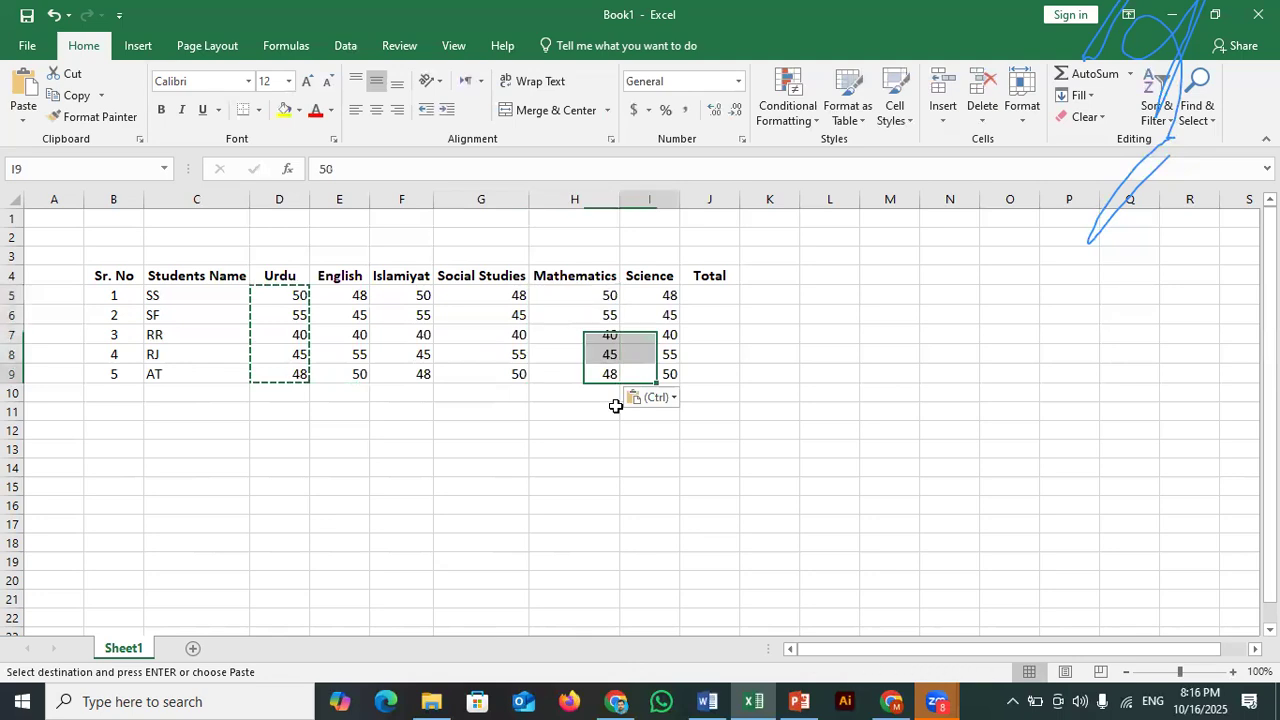
pyautogui.hotkey('shift', 'Down')
pyautogui.hotkey('shift', 'Down')
pyautogui.press('Right')
pyautogui.press('Right')
pyautogui.press('Right')
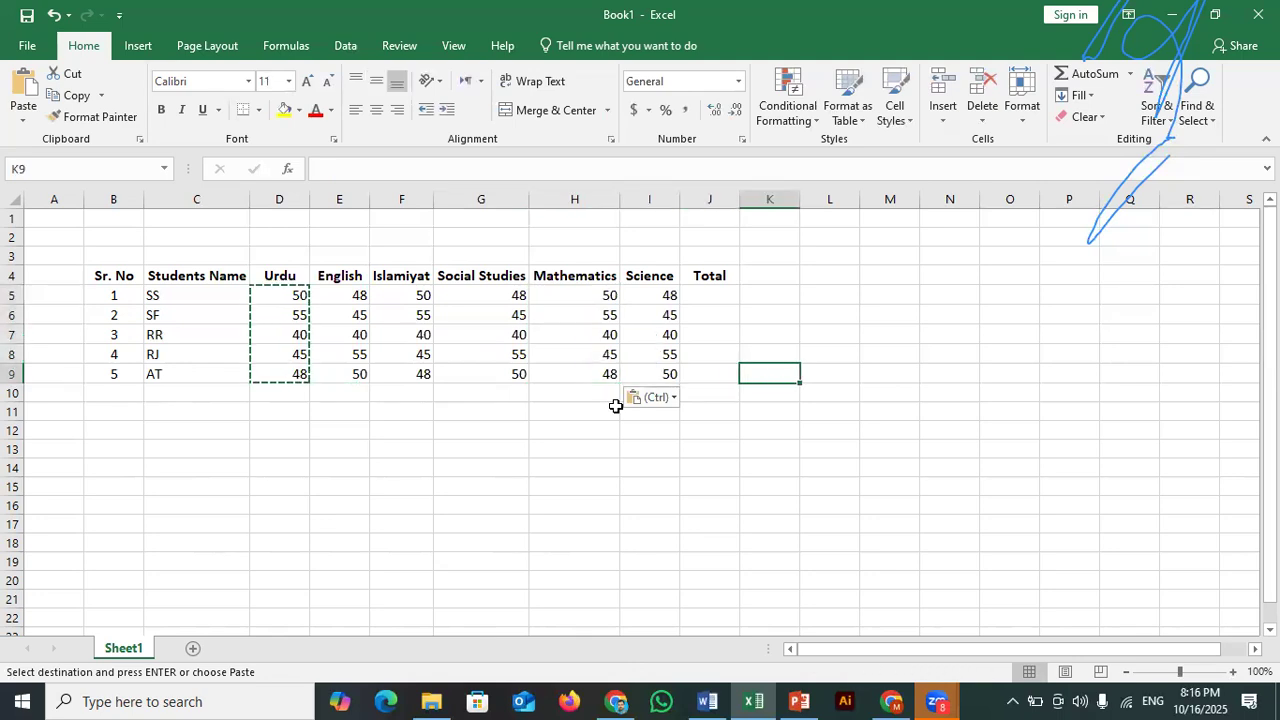
pyautogui.press('Left')
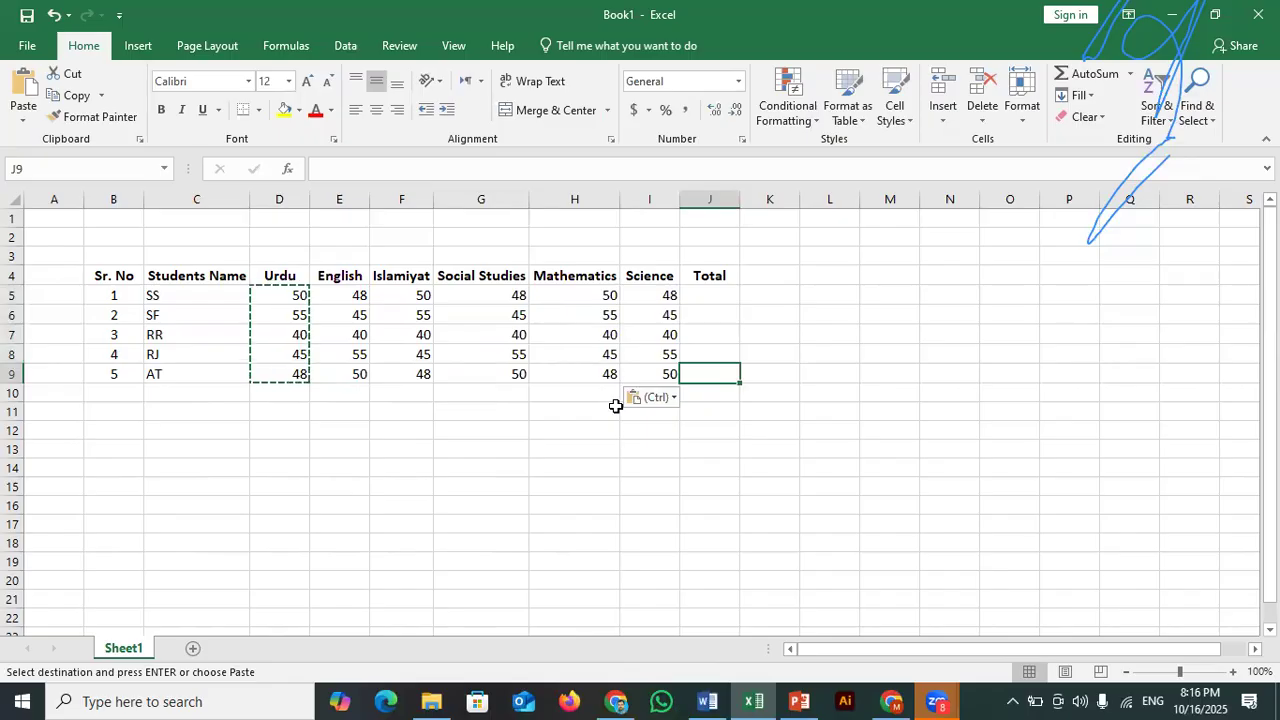
pyautogui.press('Up')
pyautogui.press('Up')
pyautogui.press('Up')
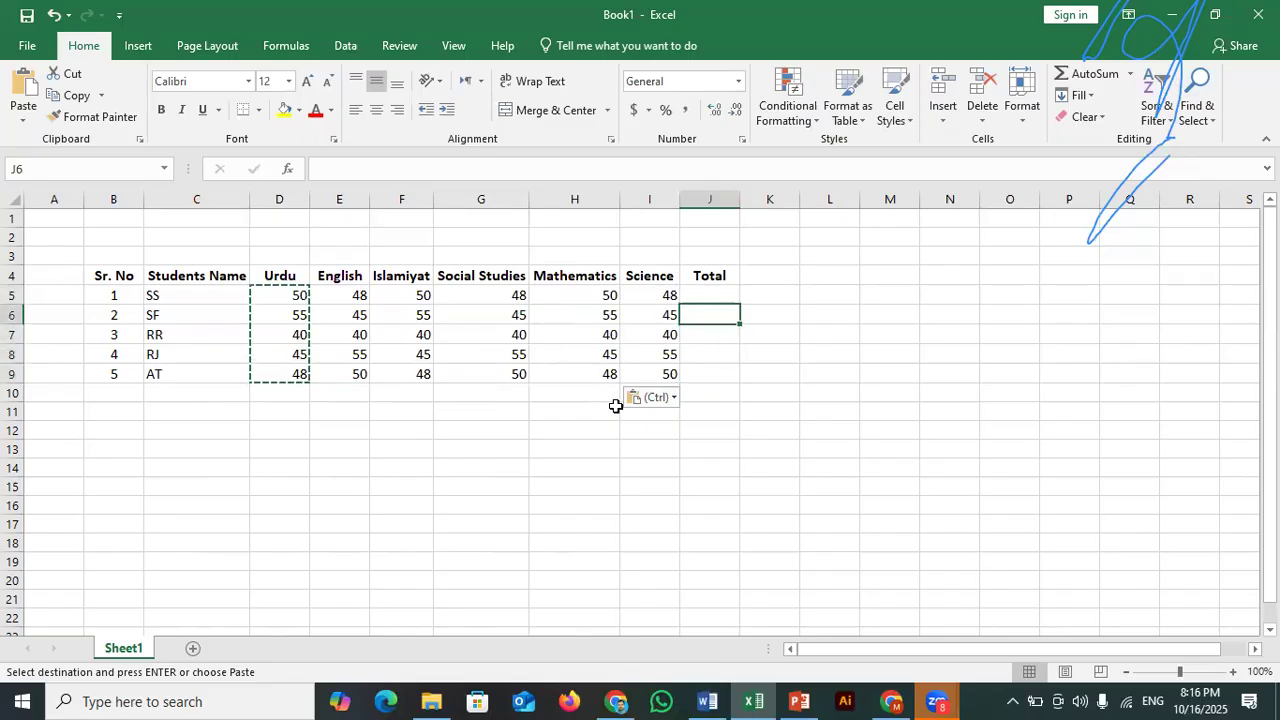
pyautogui.press('Escape')
pyautogui.press('Up')
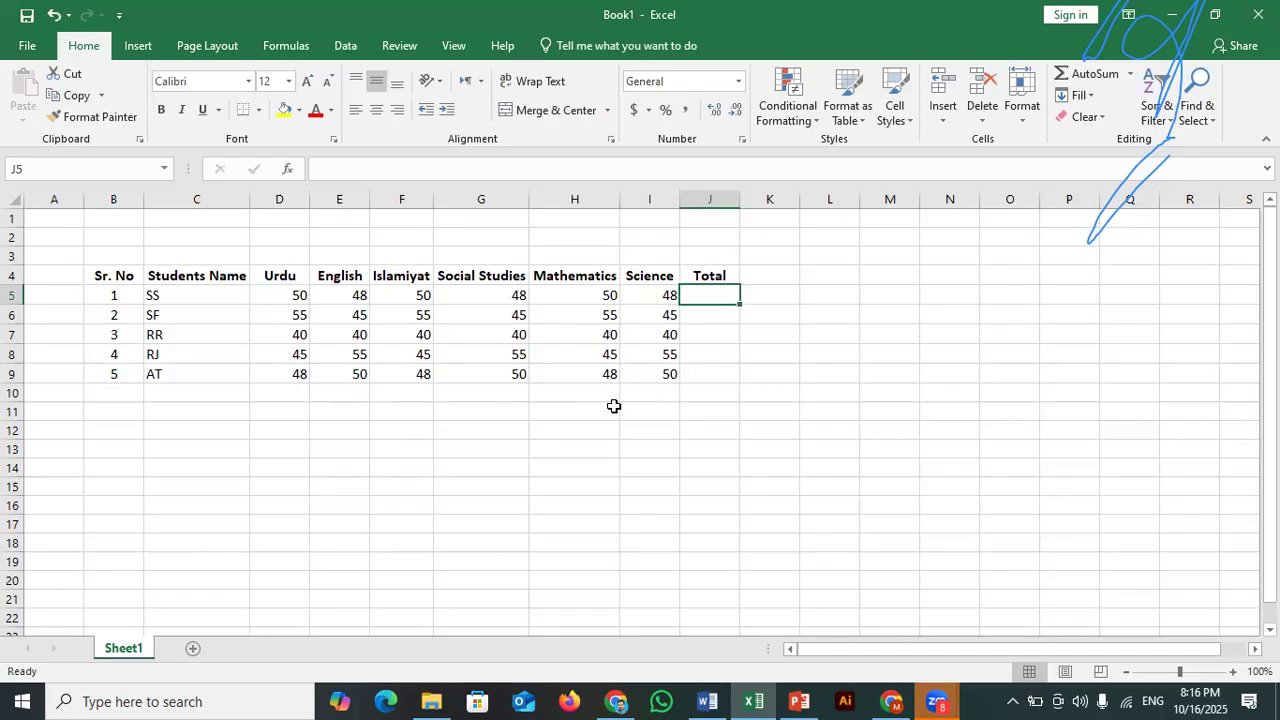
pyautogui.press('Left')
pyautogui.press('Left')
pyautogui.press('Left')
pyautogui.press('Left')
pyautogui.press('Left')
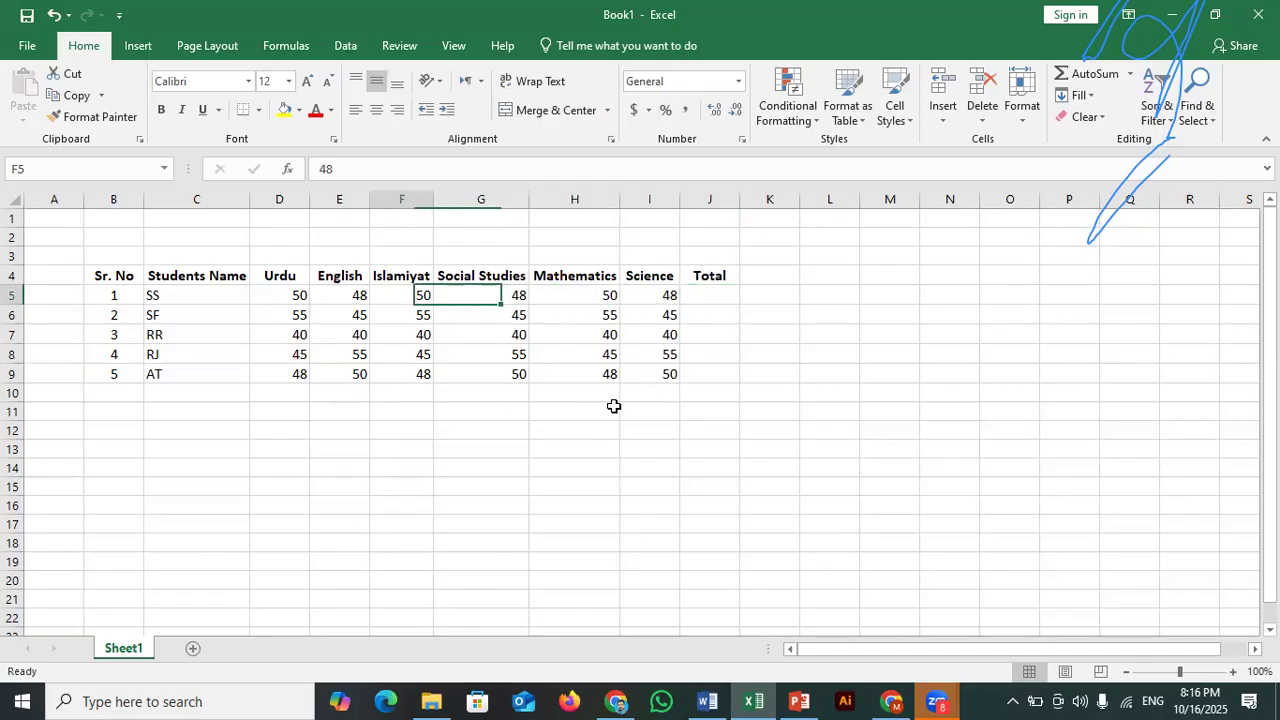
# Replace the last student's Urdu mark in D9 with A.
pyautogui.press('Down')
pyautogui.press('Down')
pyautogui.press('Down')
pyautogui.press('Down')
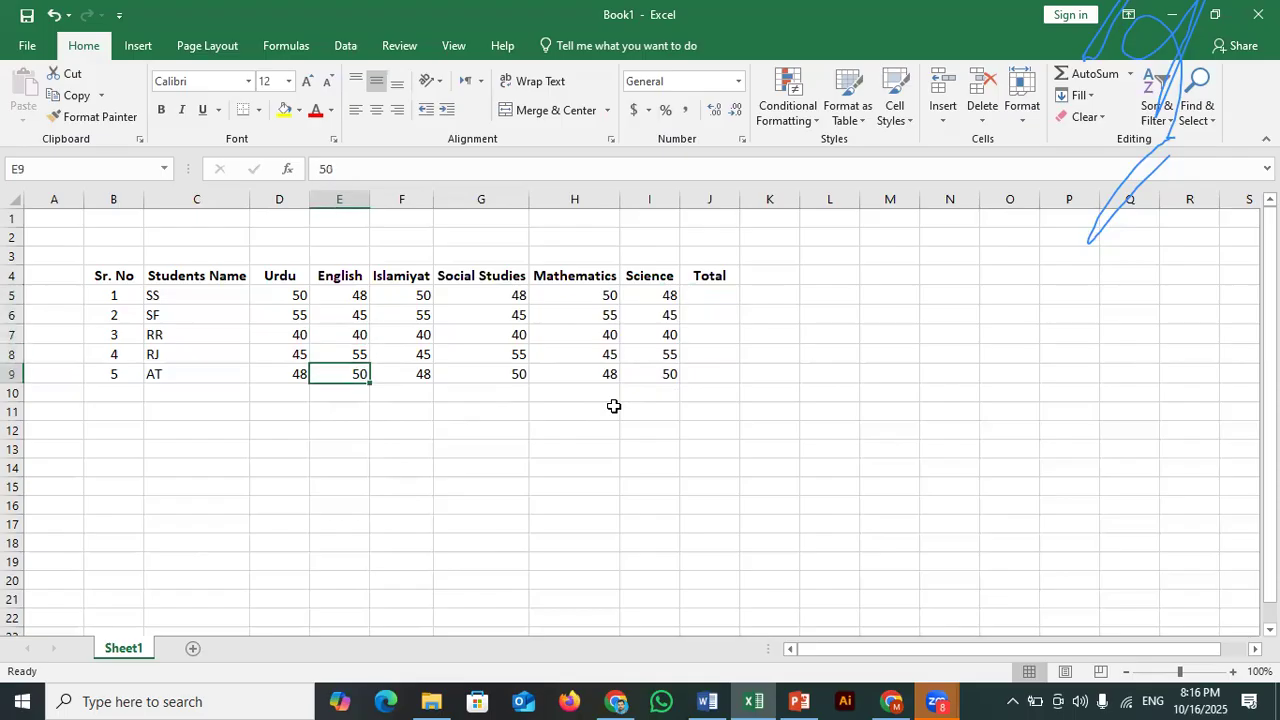
pyautogui.press('Left')
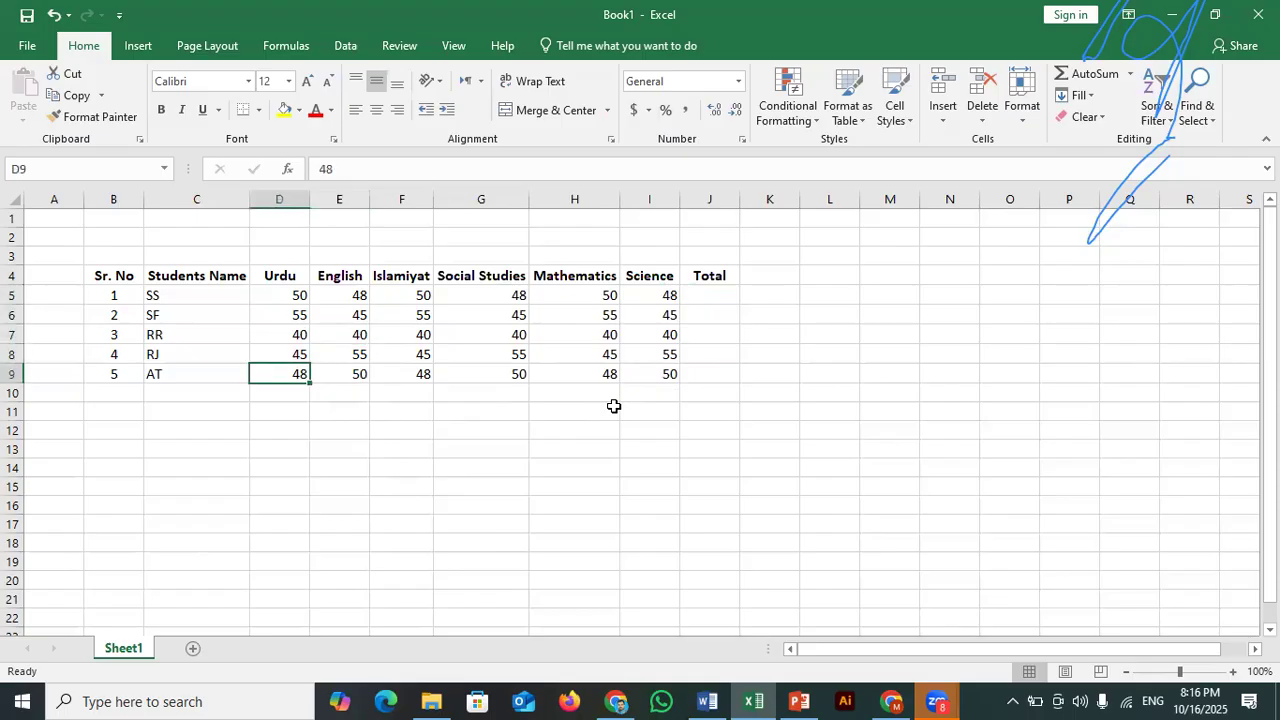
pyautogui.write('A')
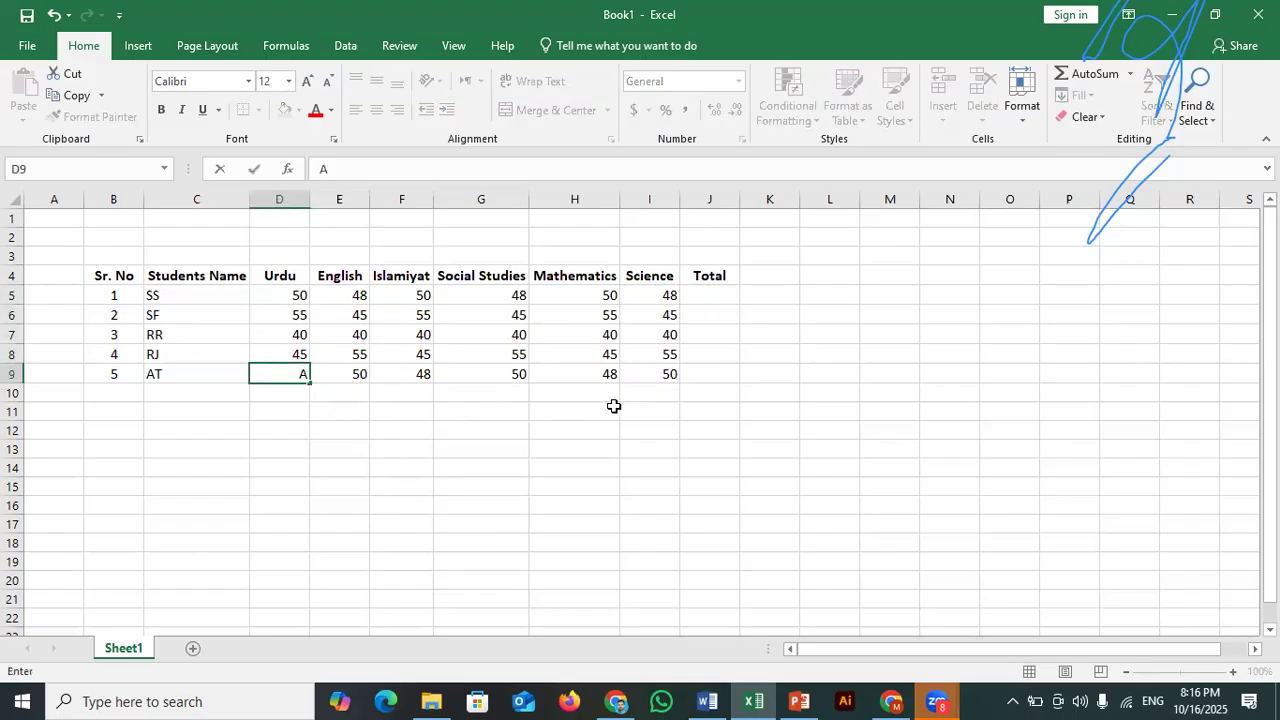
pyautogui.press('Up')
pyautogui.press('Down')
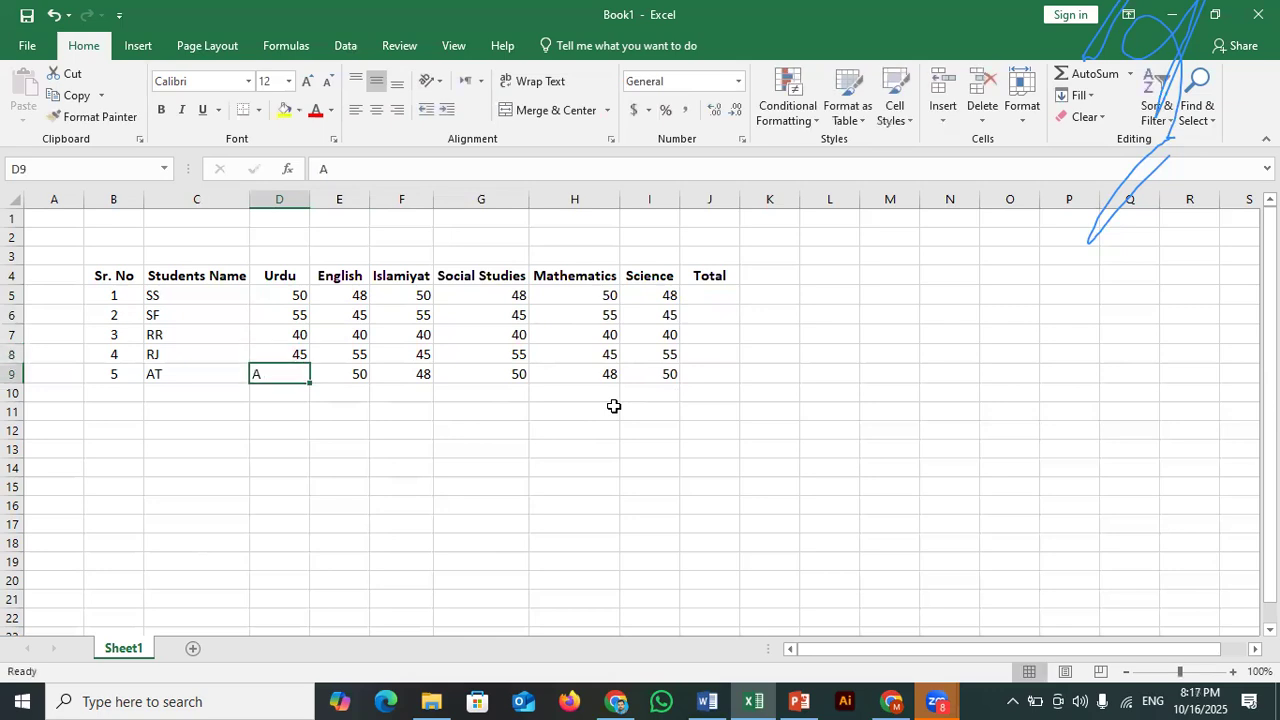
# Enter the formula =SUM(D5:I5) in J5 to total the first student's marks.
pyautogui.press('Right')
pyautogui.press('Right')
pyautogui.press('Right')
pyautogui.press('Right')
pyautogui.press('Right')
pyautogui.press('Right')
pyautogui.press('Up')
pyautogui.press('Up')
pyautogui.press('Up')
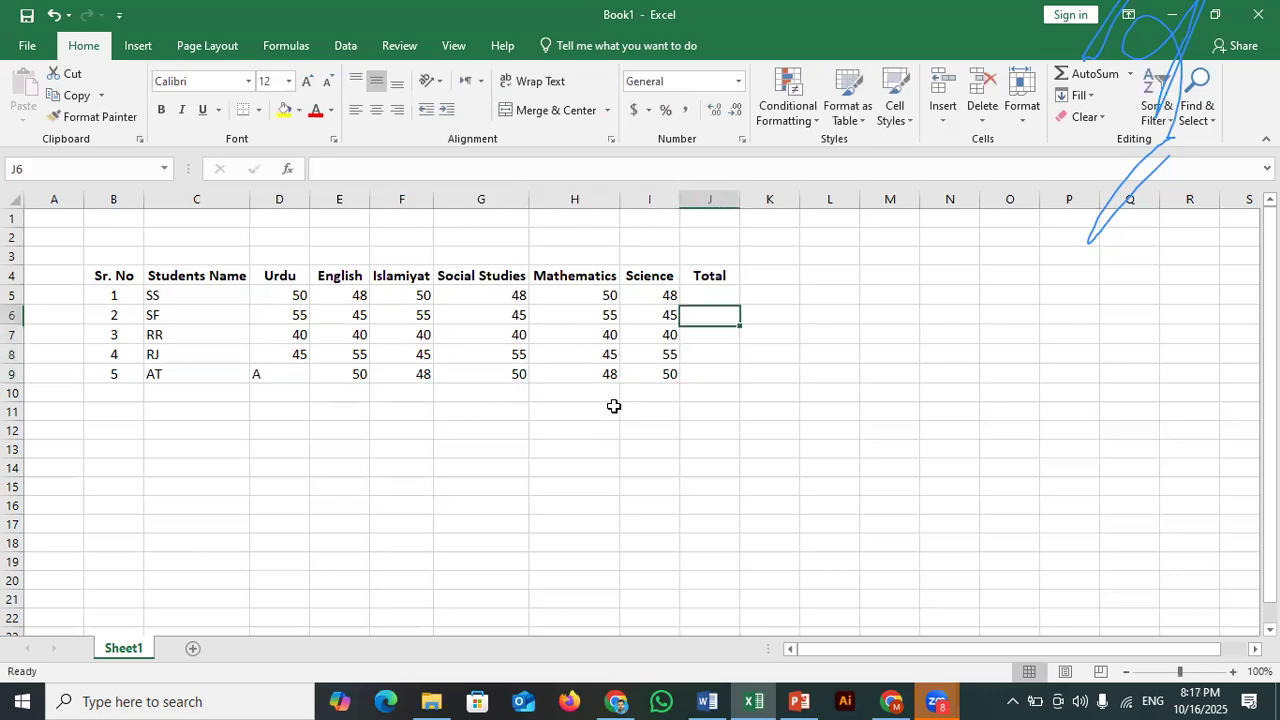
pyautogui.press('Up')
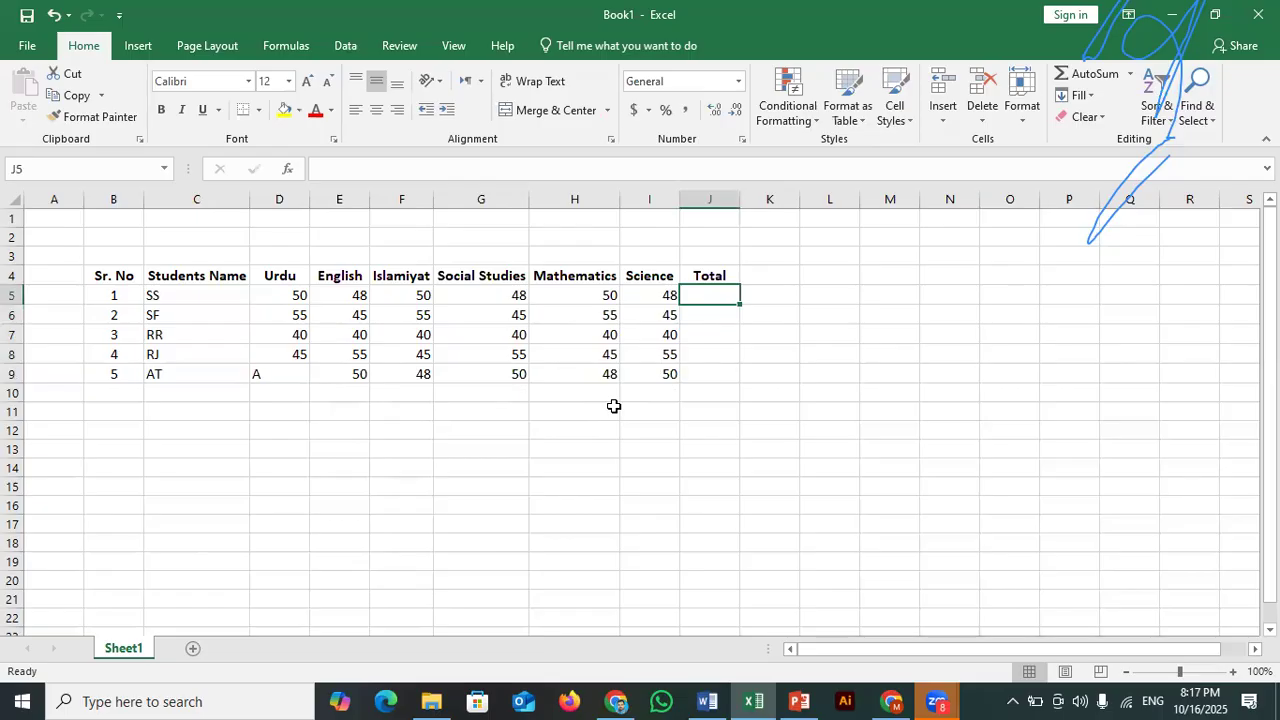
pyautogui.write('=SUMM')
pyautogui.press('BackSpace')
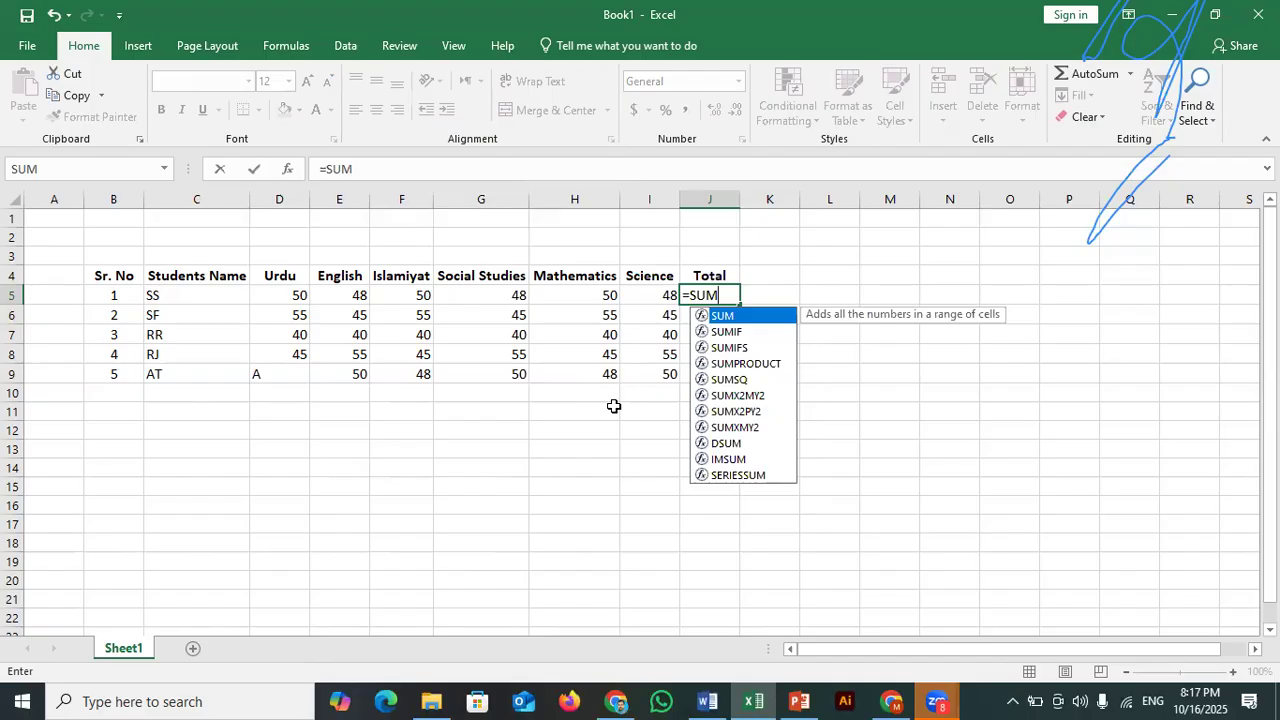
pyautogui.write('(')
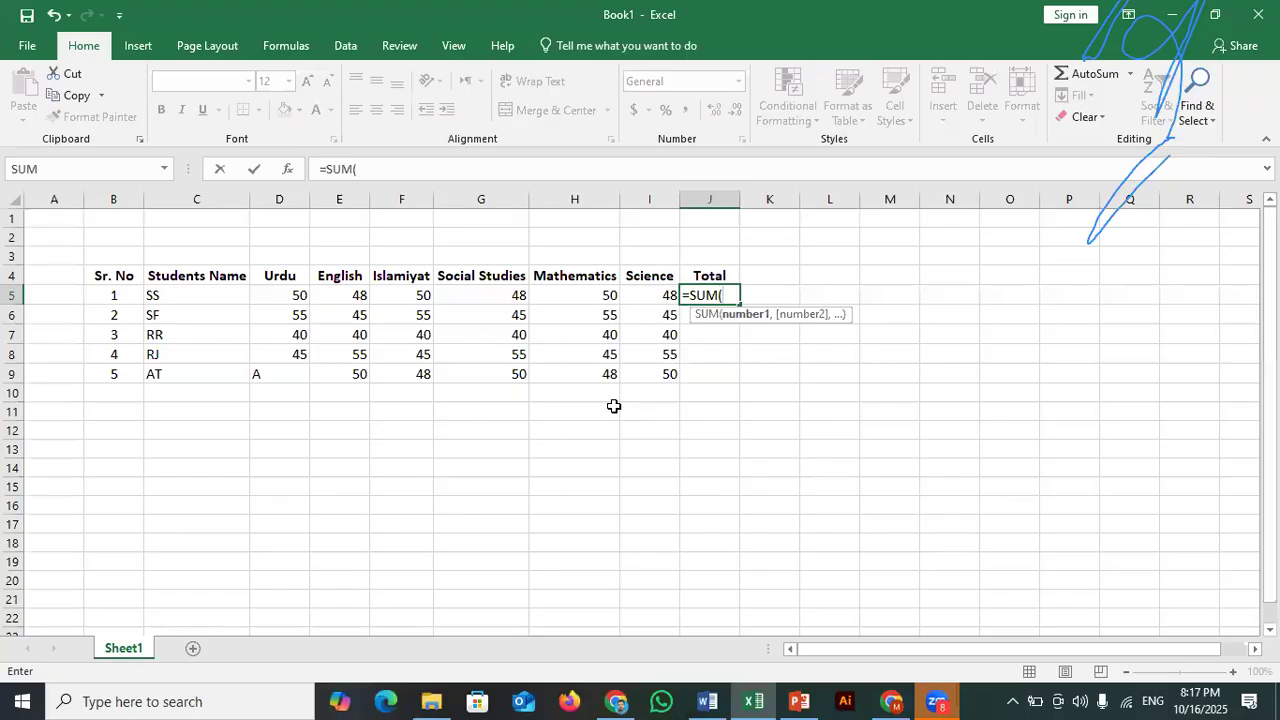
pyautogui.press('Left')
pyautogui.press('Left')
pyautogui.press('Left')
pyautogui.press('Left')
pyautogui.press('Left')
pyautogui.press('Left')
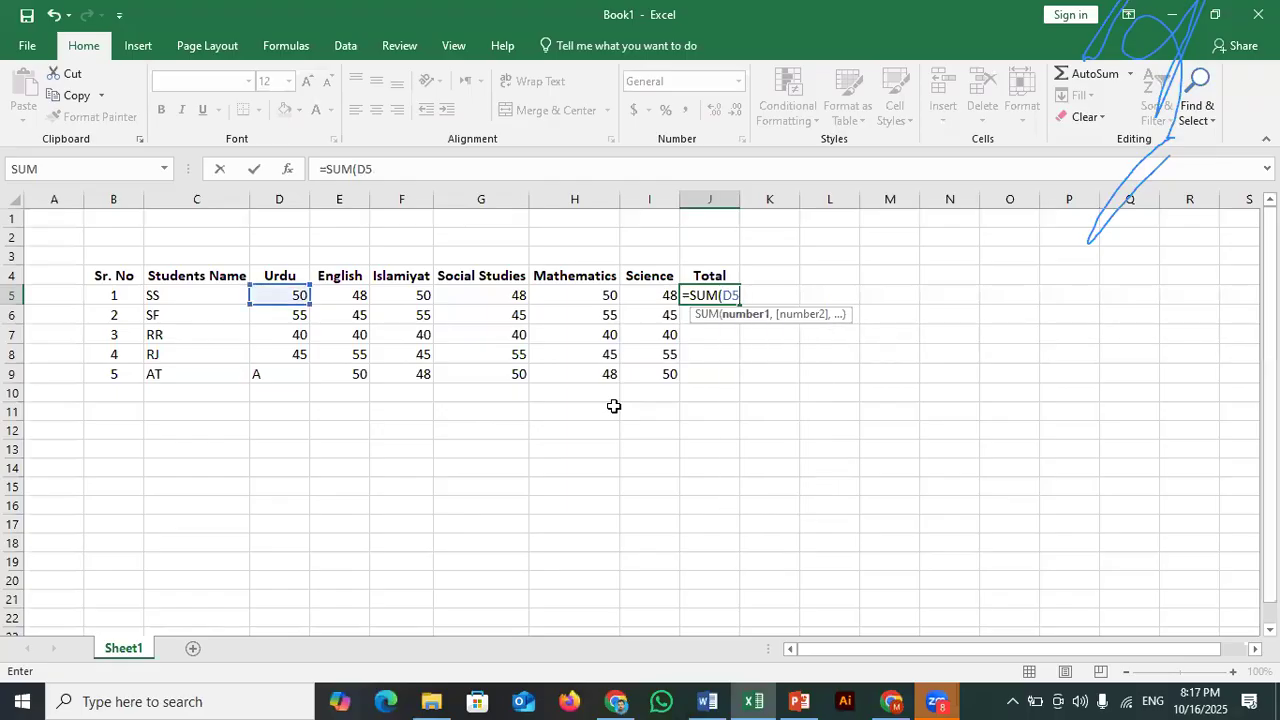
pyautogui.write(':')
pyautogui.write('I')
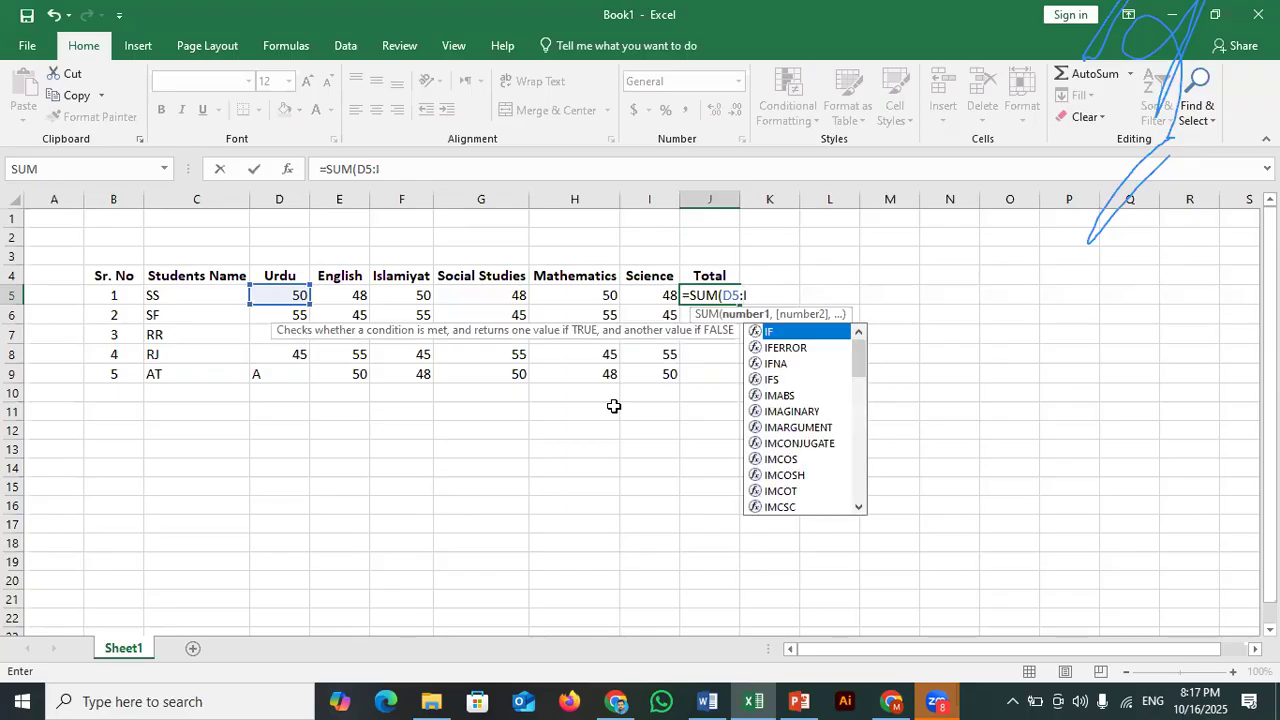
pyautogui.write('5')
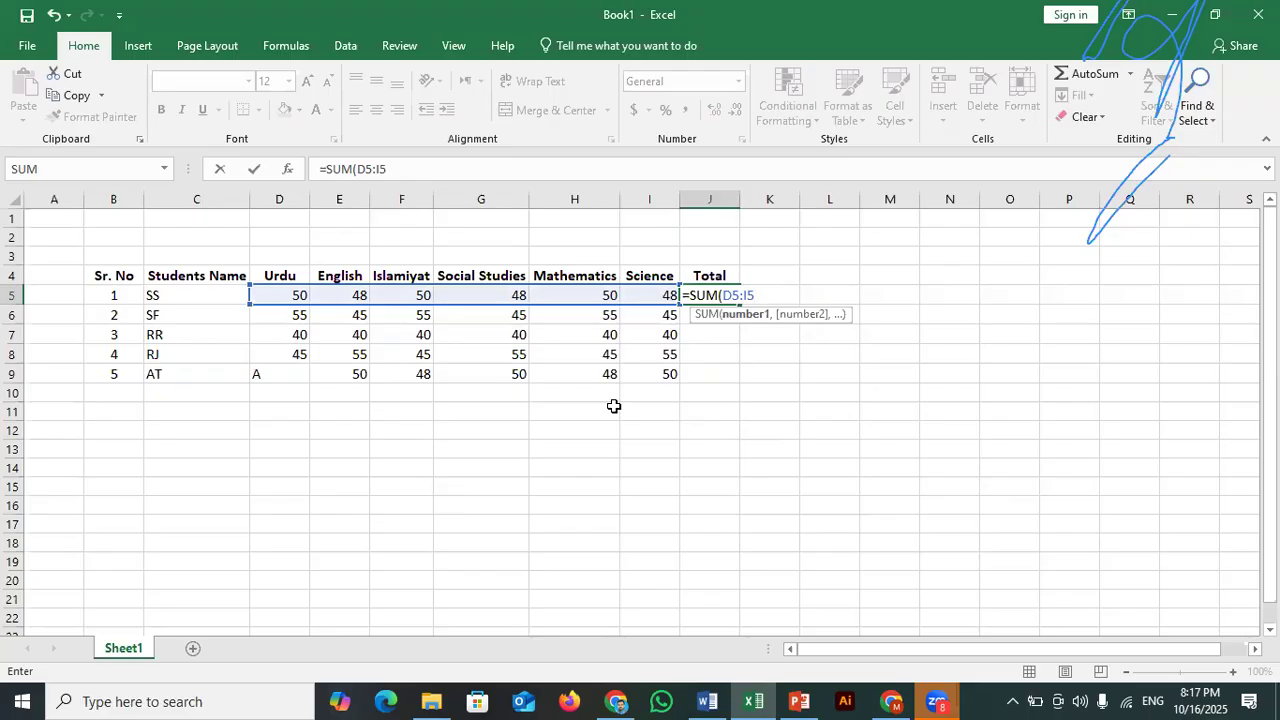
pyautogui.write(')')
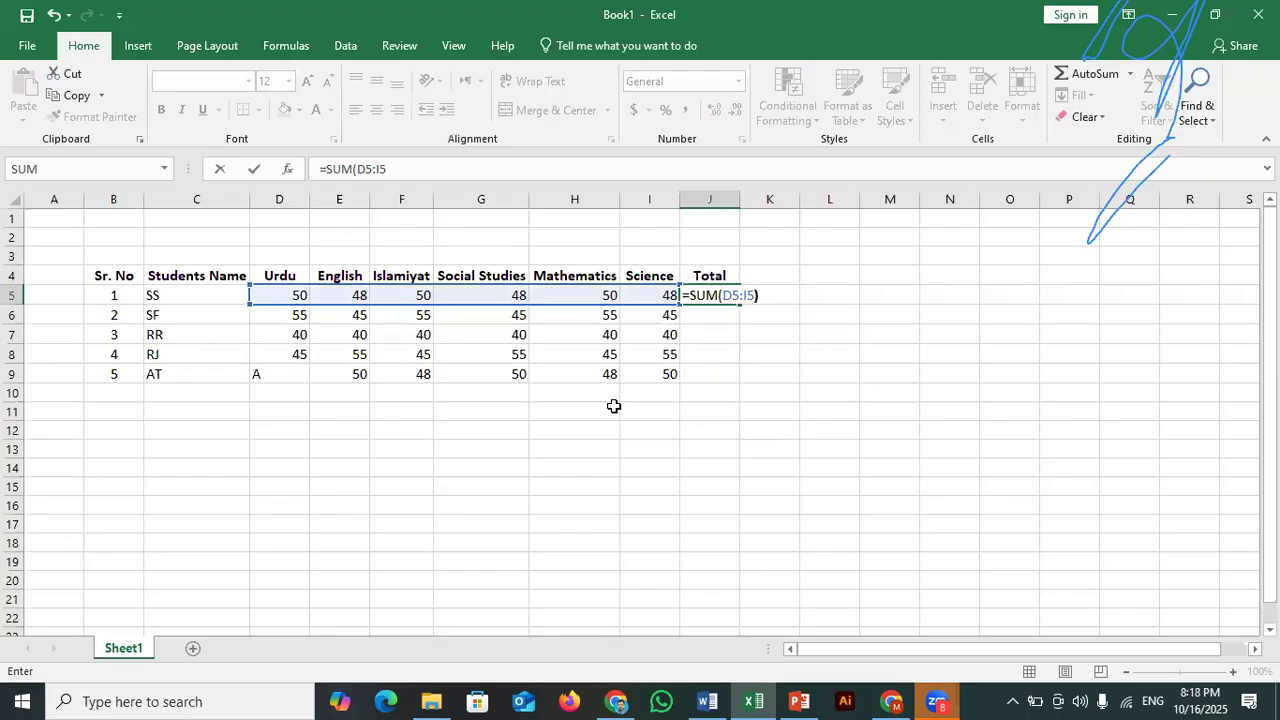
pyautogui.press('Return')
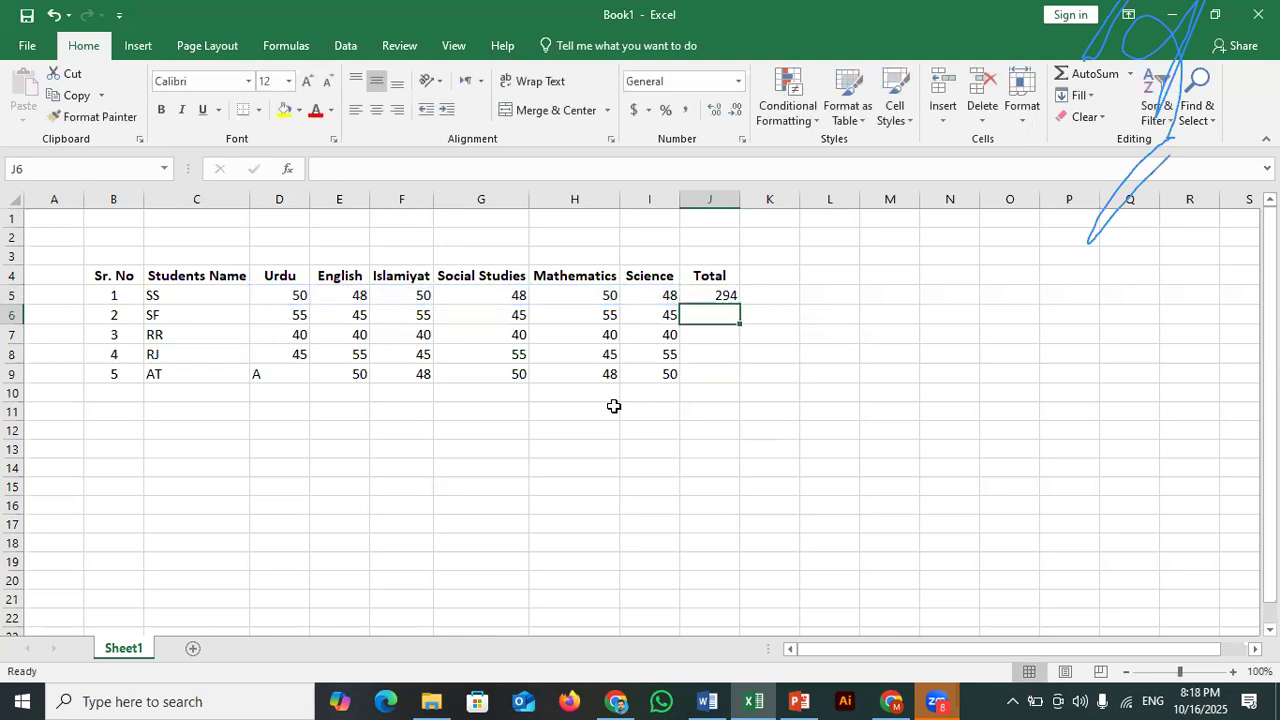
# Fill the SUM formula from J5 down the Total column to J9.
pyautogui.press('Up')
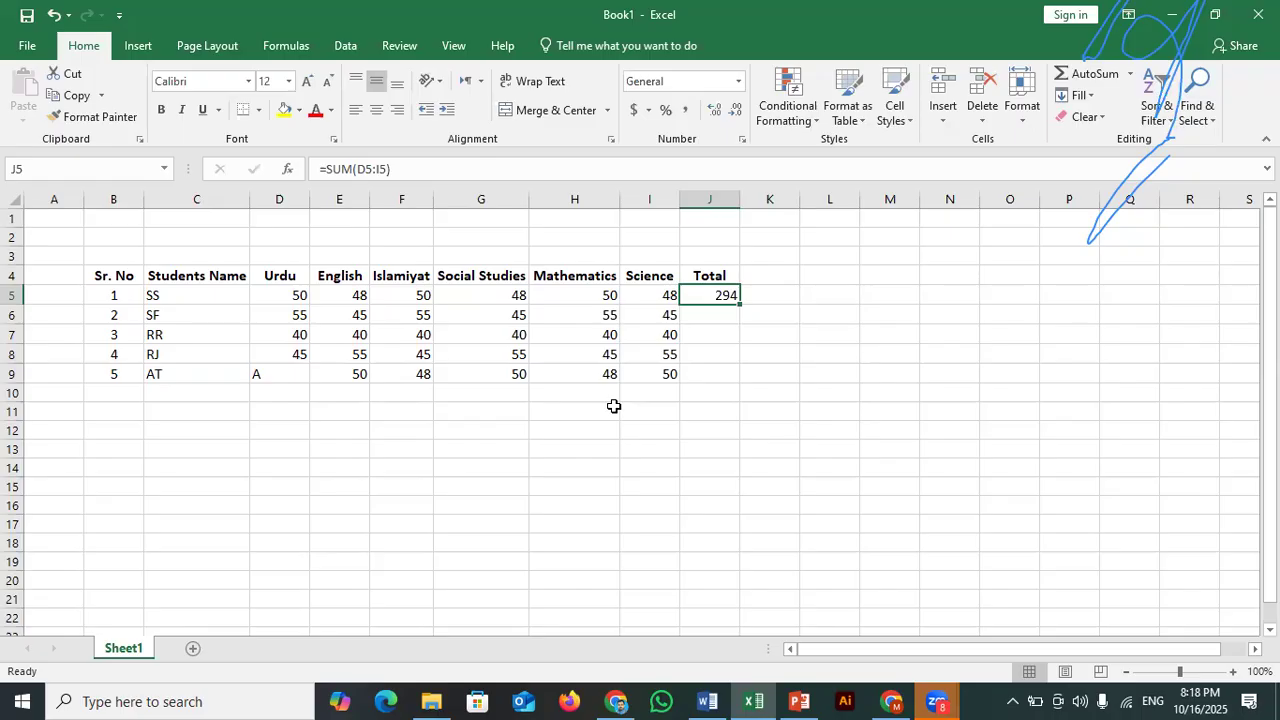
pyautogui.click(700, 317)
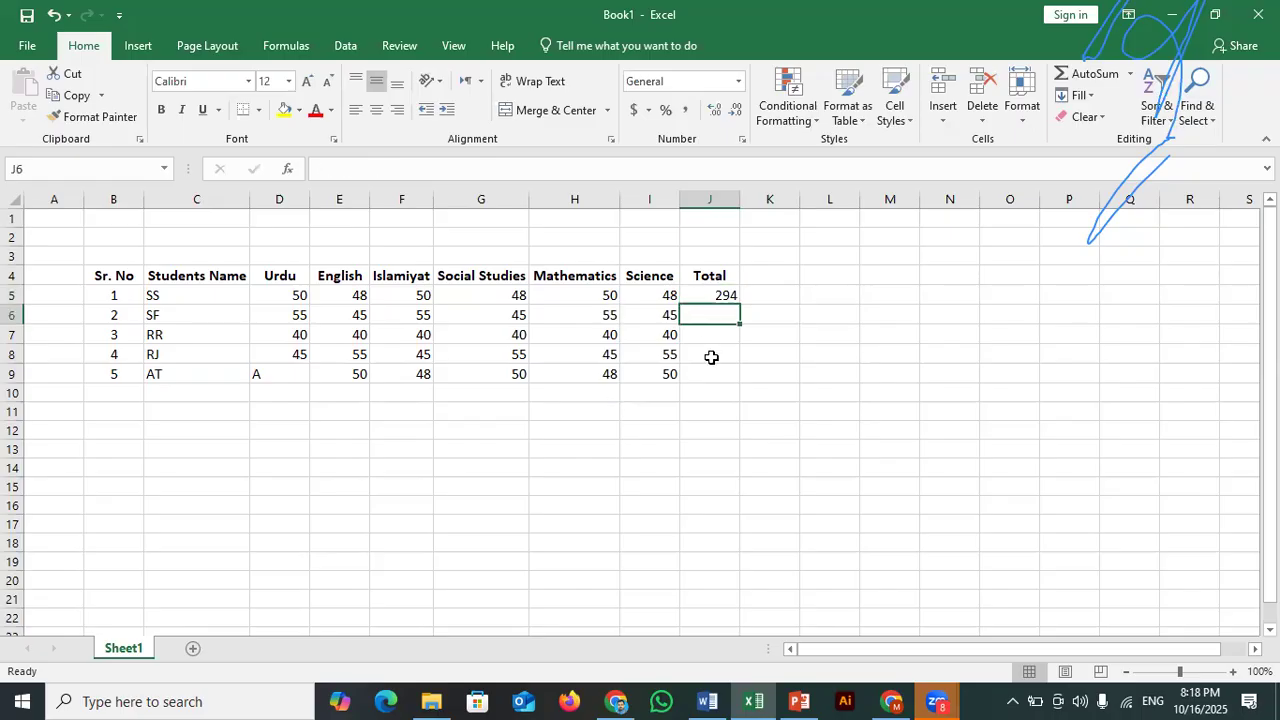
pyautogui.click(698, 292)
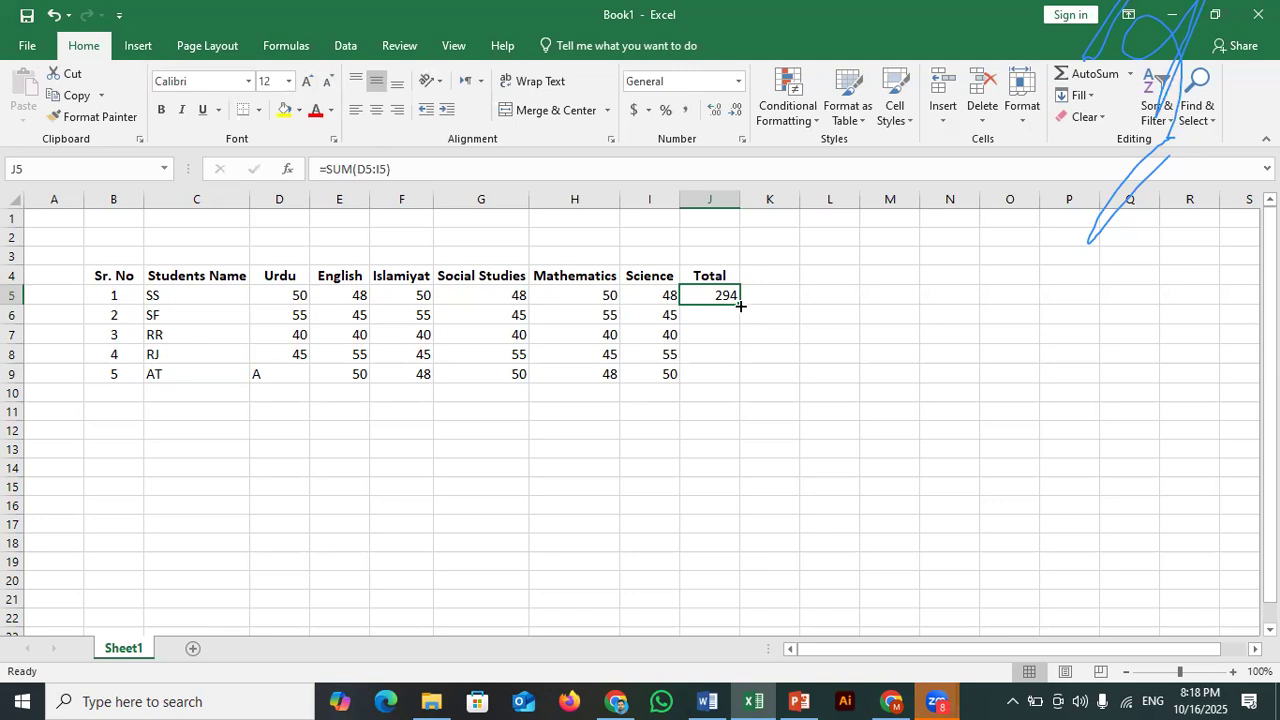
pyautogui.moveTo(740, 306); pyautogui.dragTo(741, 383)
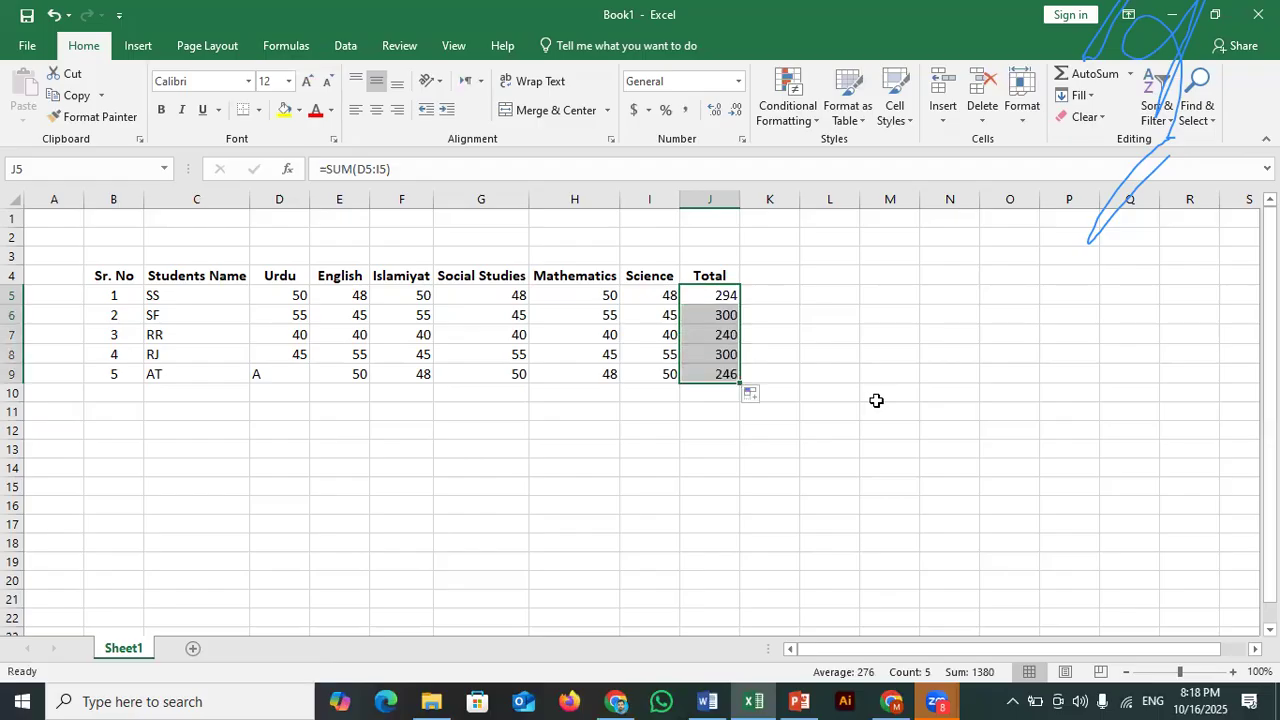
# Examine the last student's Urdu entry in D9 and the Total formula in J9.
pyautogui.click(830, 350)
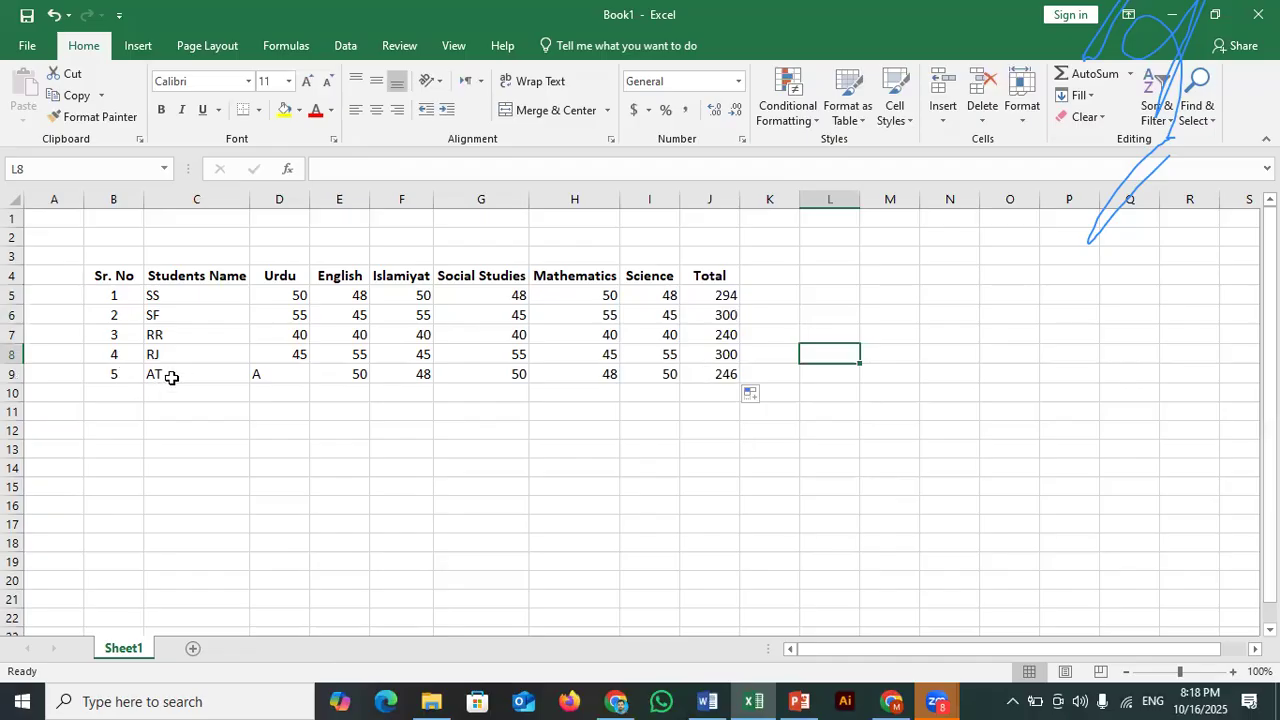
pyautogui.click(281, 381)
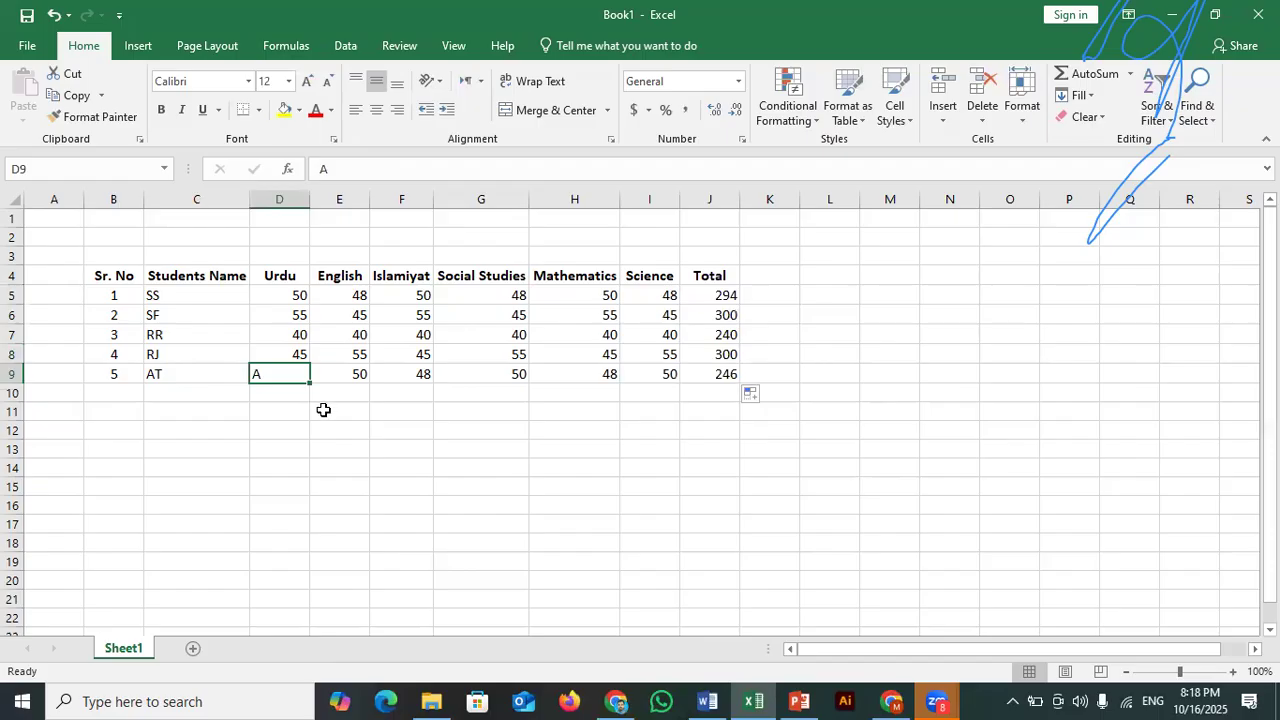
pyautogui.click(704, 375)
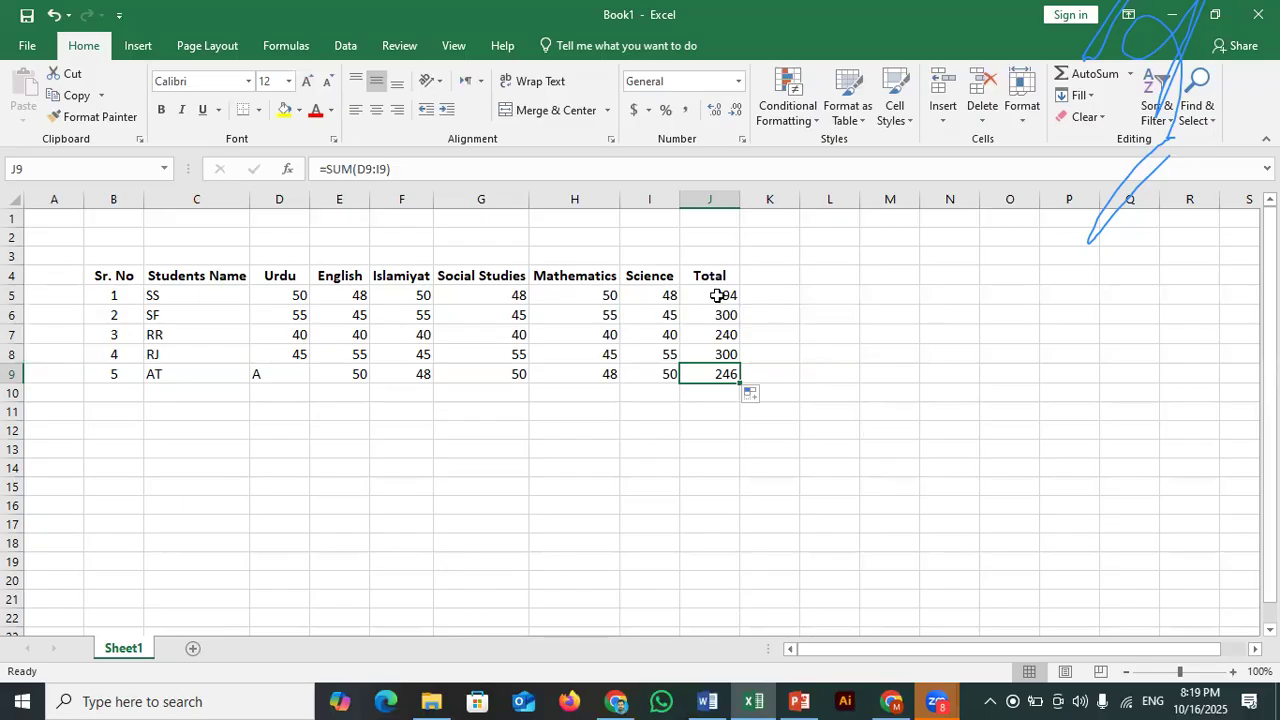
# Set the header row B4 to J4 and the Total column J4 to J9 to font size 14, and make the totals bold.
pyautogui.moveTo(125, 276); pyautogui.dragTo(697, 275)
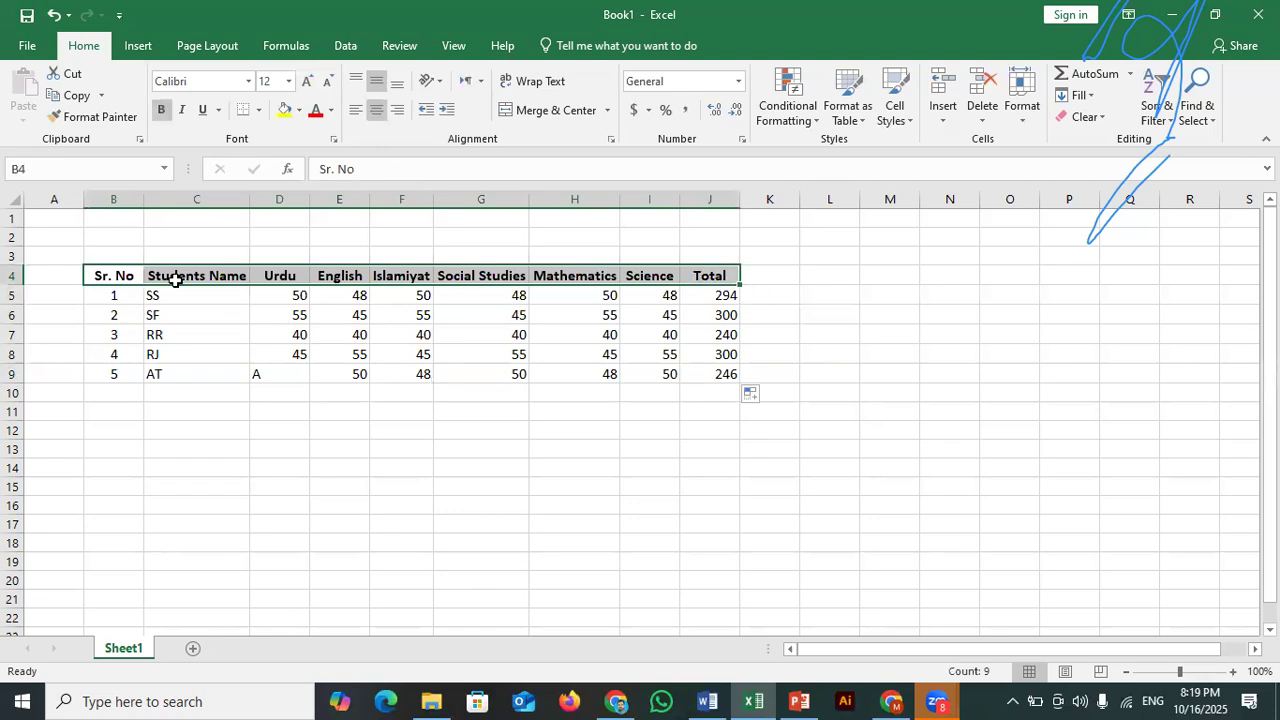
pyautogui.click(307, 84)
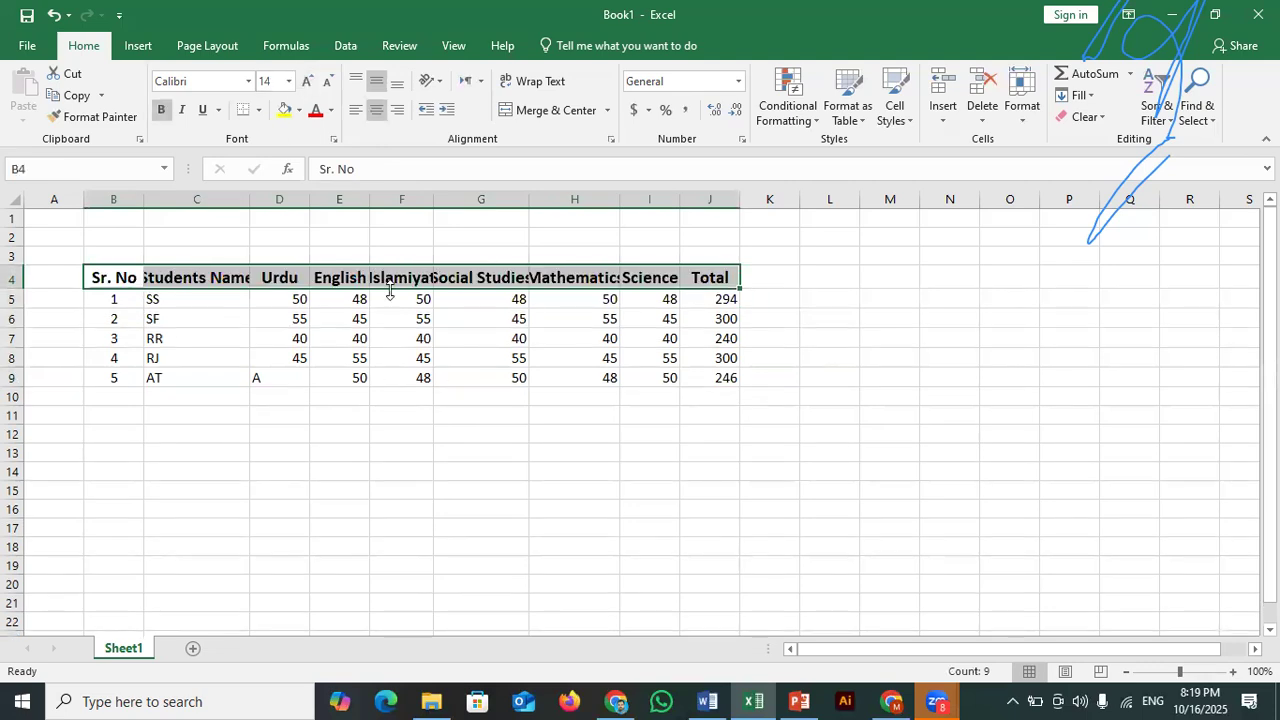
pyautogui.moveTo(712, 278); pyautogui.dragTo(723, 378)
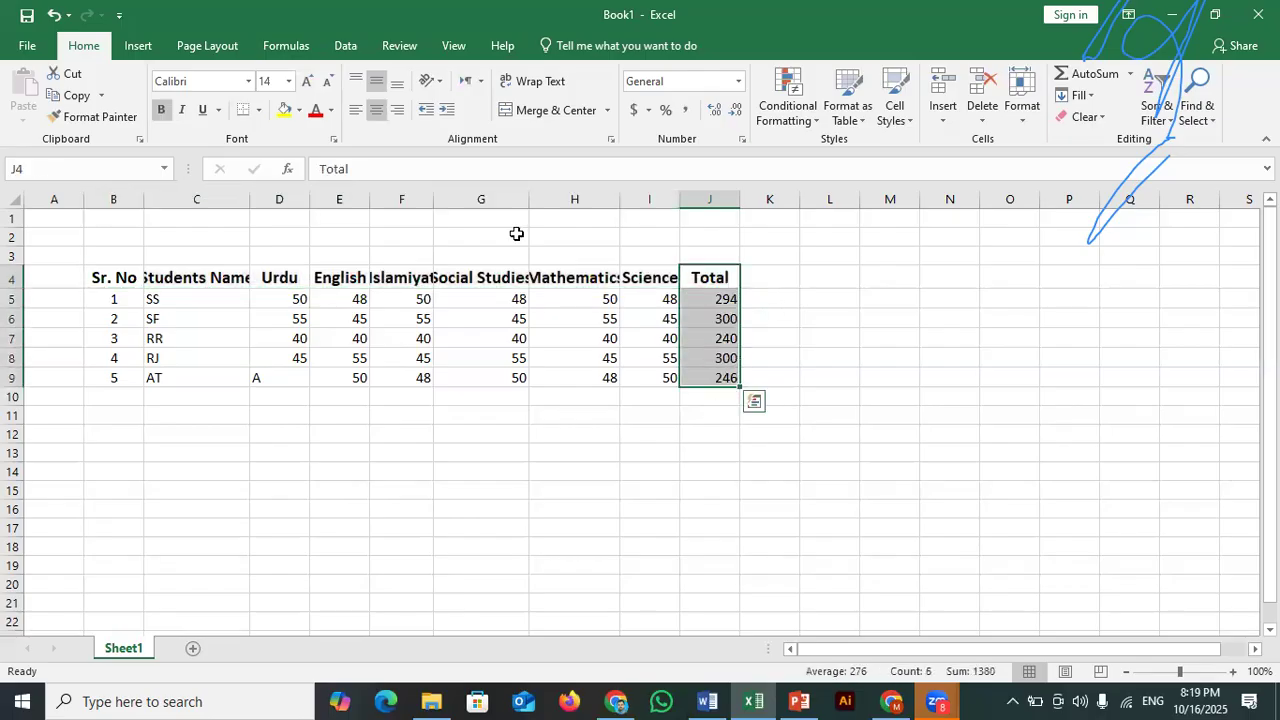
pyautogui.click(288, 81)
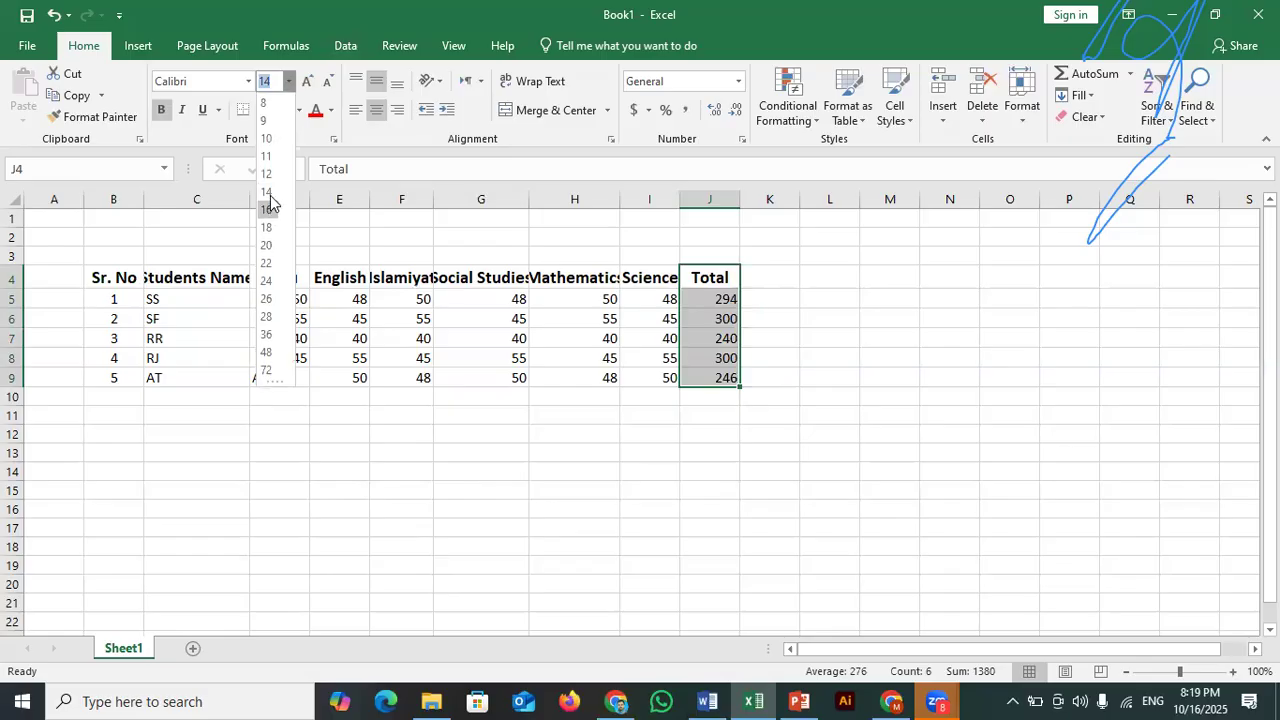
pyautogui.click(267, 200)
pyautogui.click(160, 109)
pyautogui.click(160, 109)
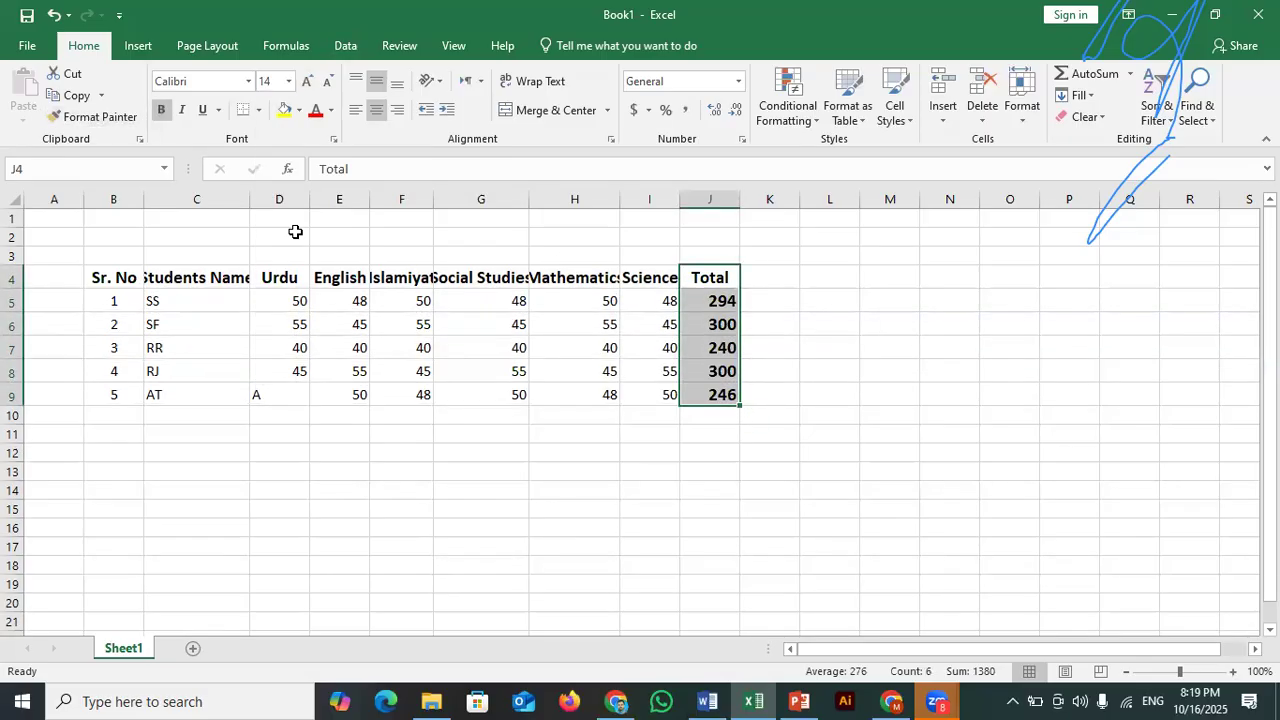
pyautogui.click(718, 324)
pyautogui.moveTo(114, 277); pyautogui.dragTo(718, 277)
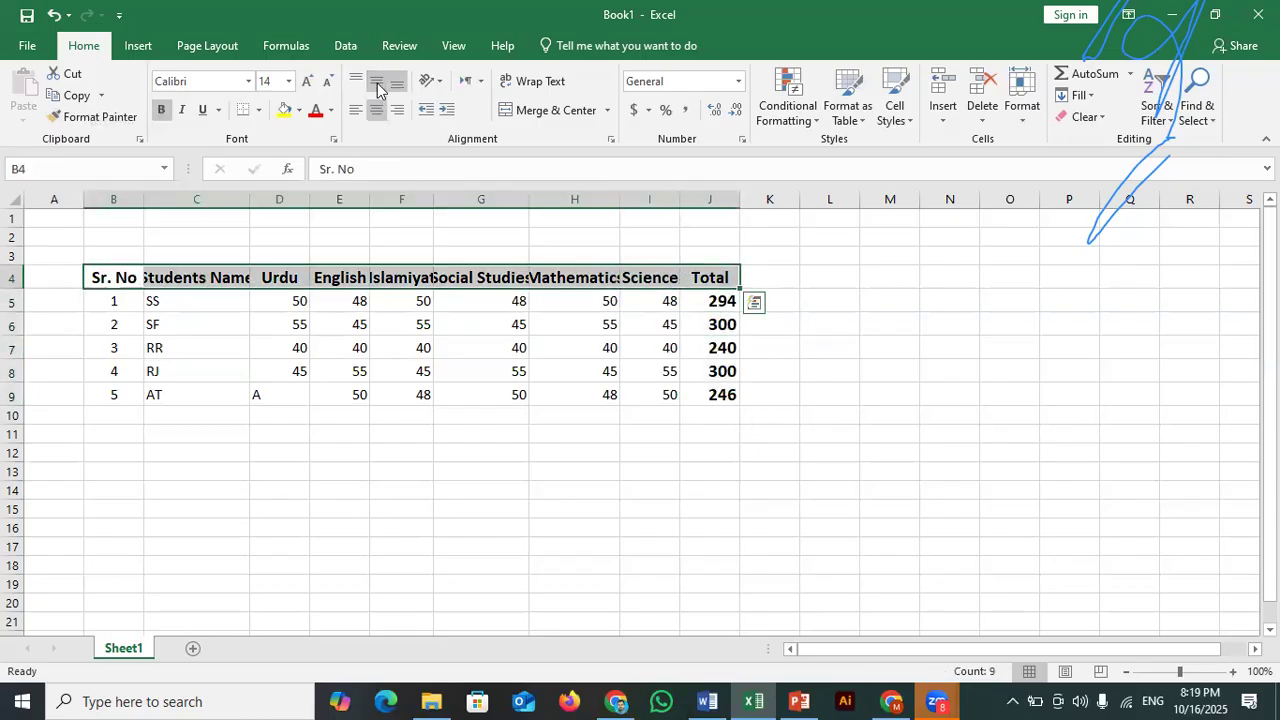
pyautogui.click(376, 110)
pyautogui.click(376, 110)
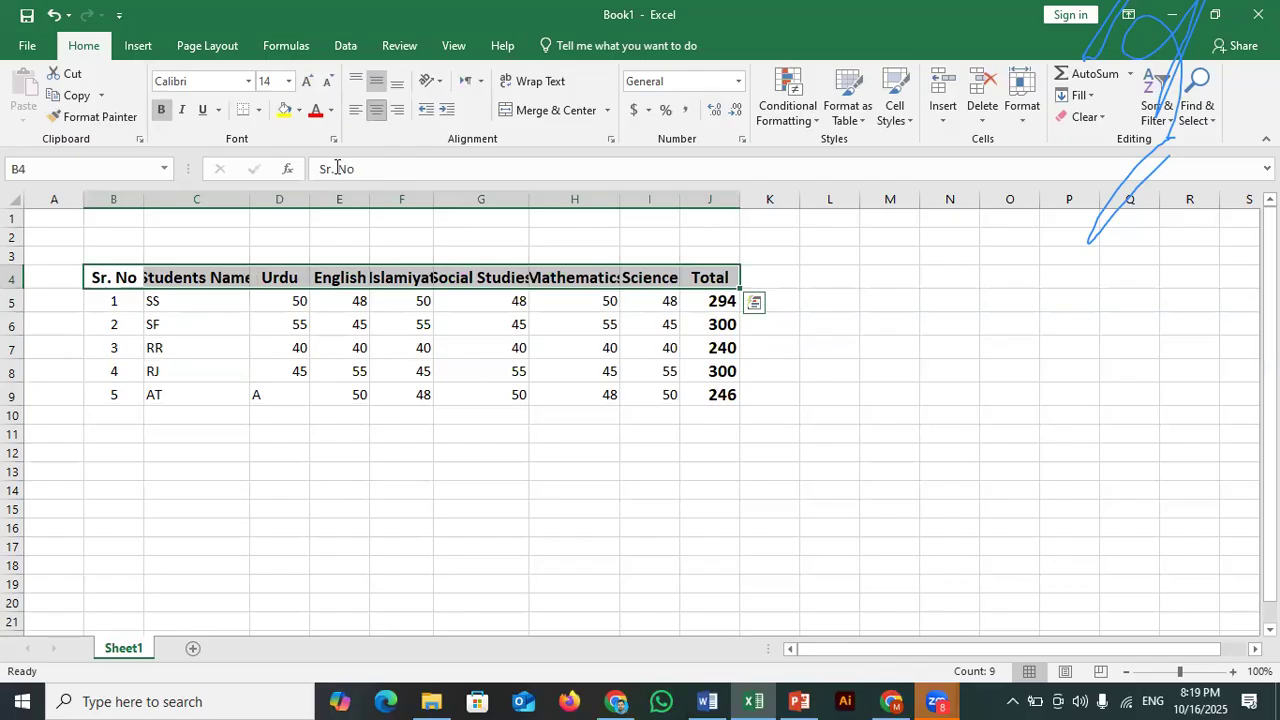
# Narrow the Sr. No and Students Name columns, and wrap the Students Name header text in C4.
pyautogui.click(163, 277)
pyautogui.moveTo(143, 196); pyautogui.dragTo(137, 196)
pyautogui.moveTo(243, 197); pyautogui.dragTo(262, 197)
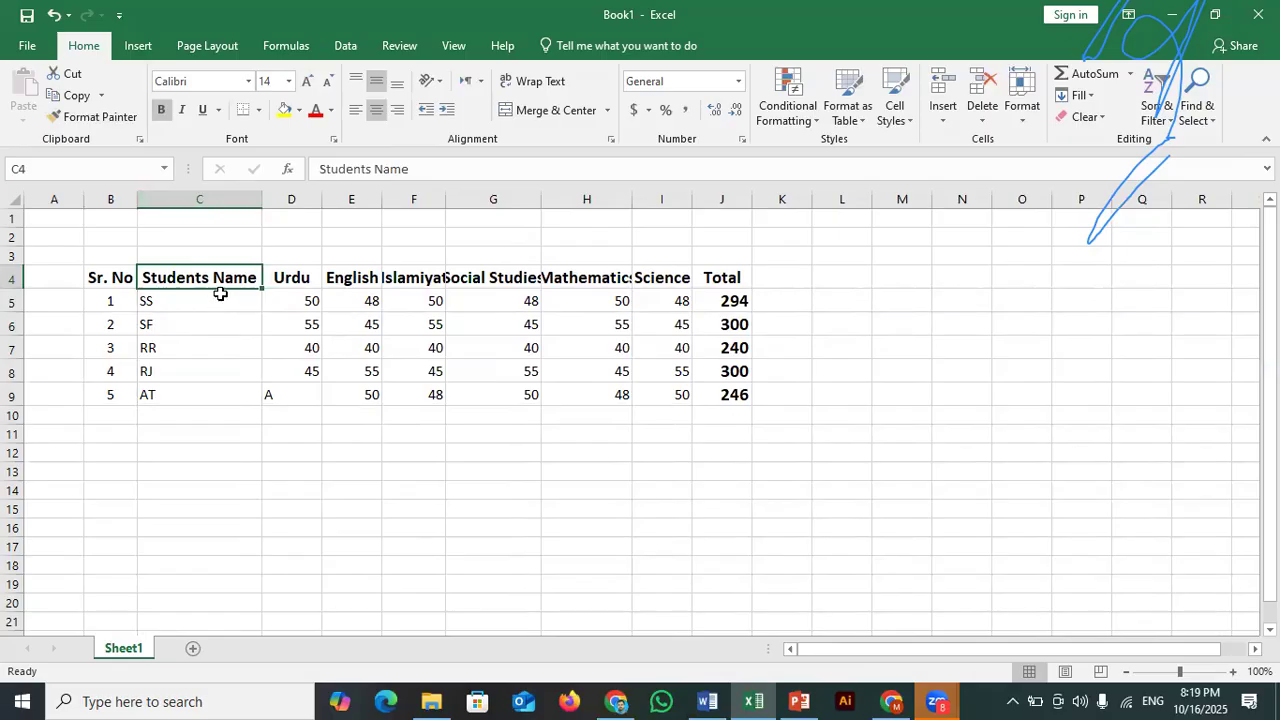
pyautogui.hotkey('ctrl', 'z')
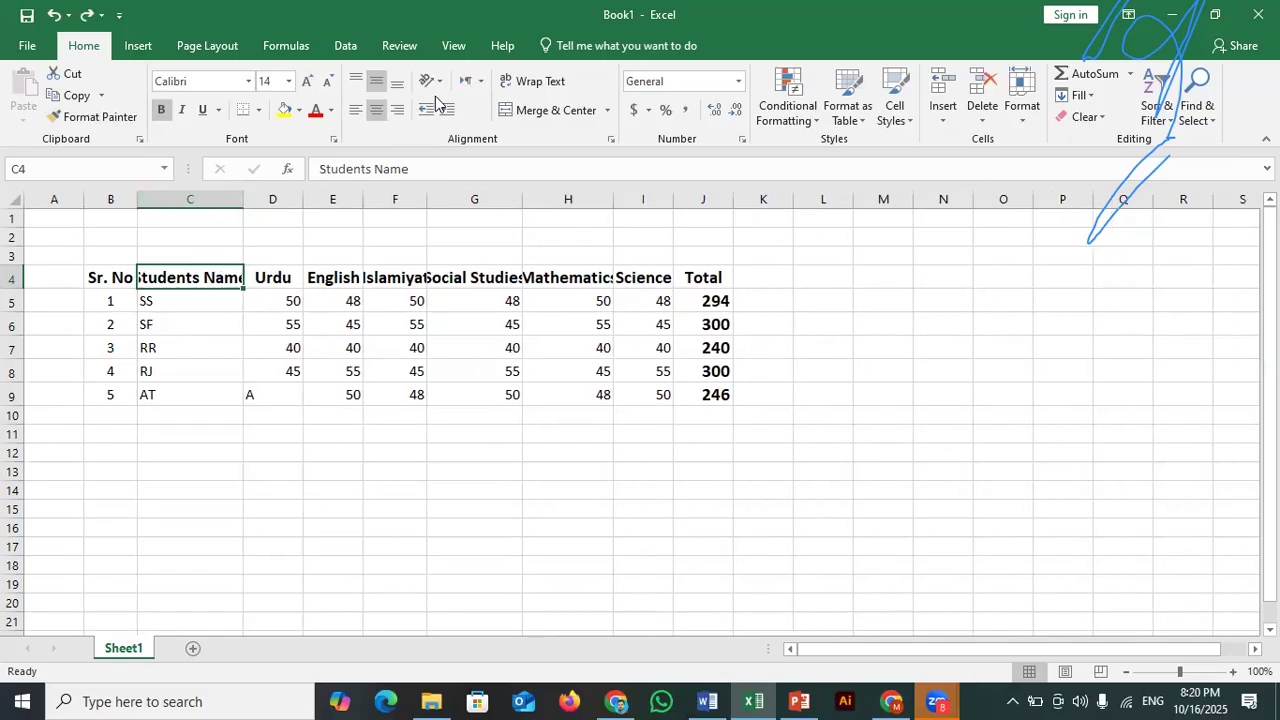
pyautogui.click(510, 83)
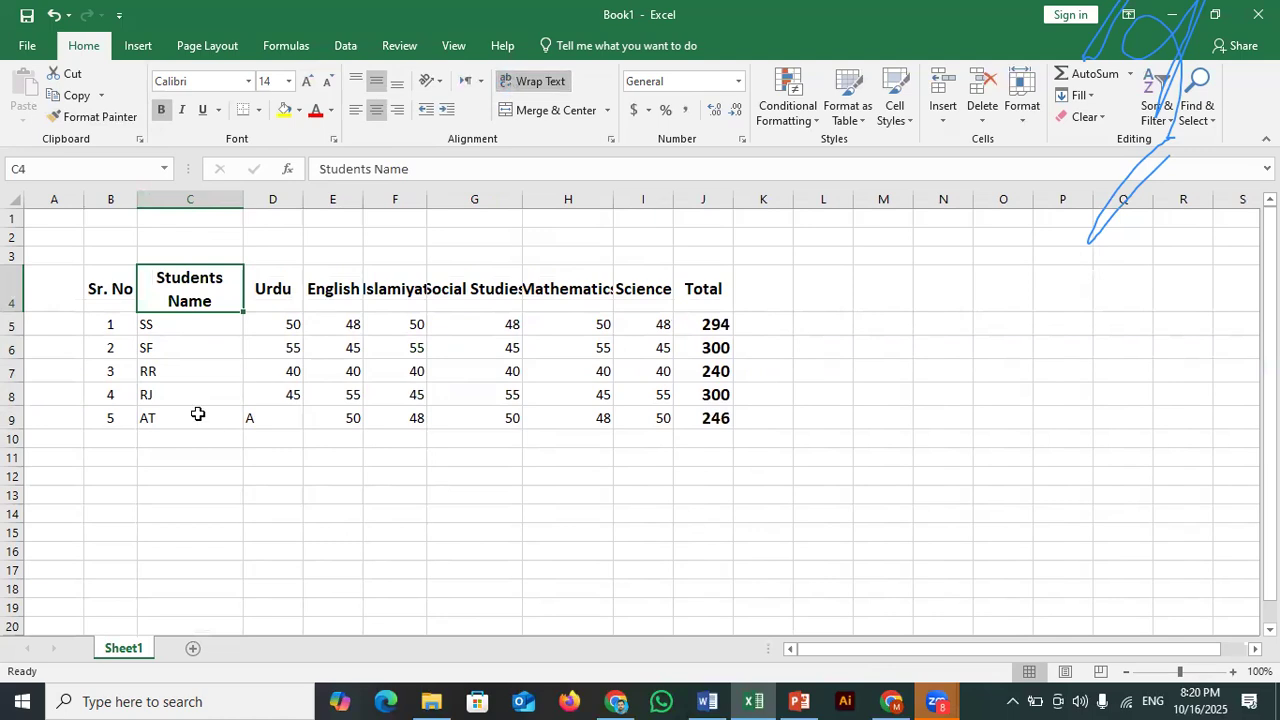
pyautogui.doubleClick(243, 195)
# Widen the Islamiyat, Social Studies, Mathematics and Science columns to fit their headers.
pyautogui.doubleClick(330, 198)
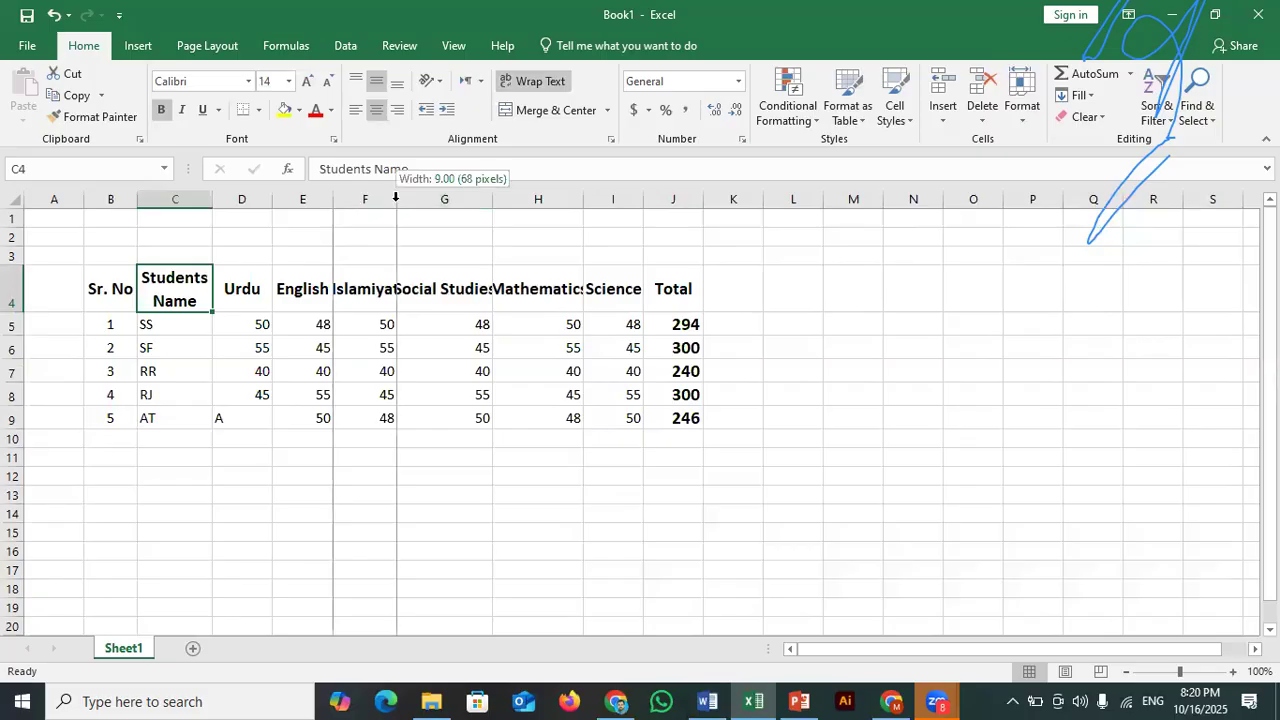
pyautogui.doubleClick(396, 198)
pyautogui.doubleClick(508, 198)
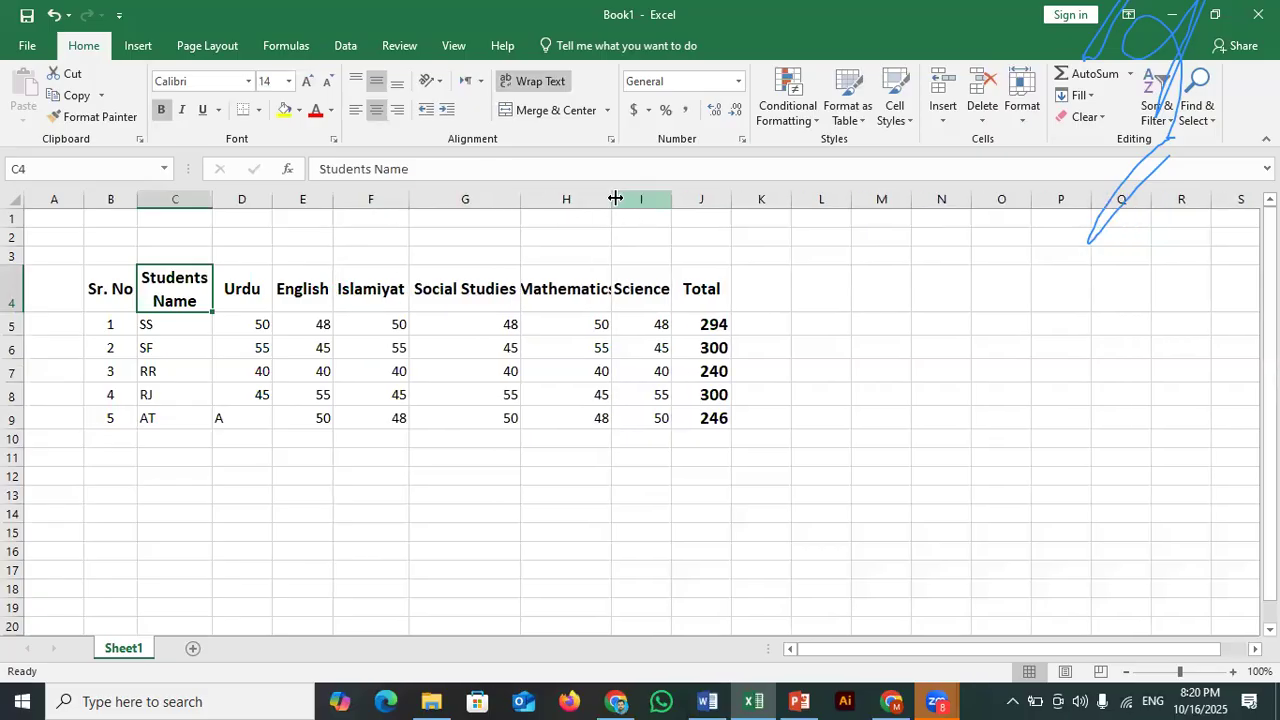
pyautogui.doubleClick(612, 198)
pyautogui.doubleClick(688, 200)
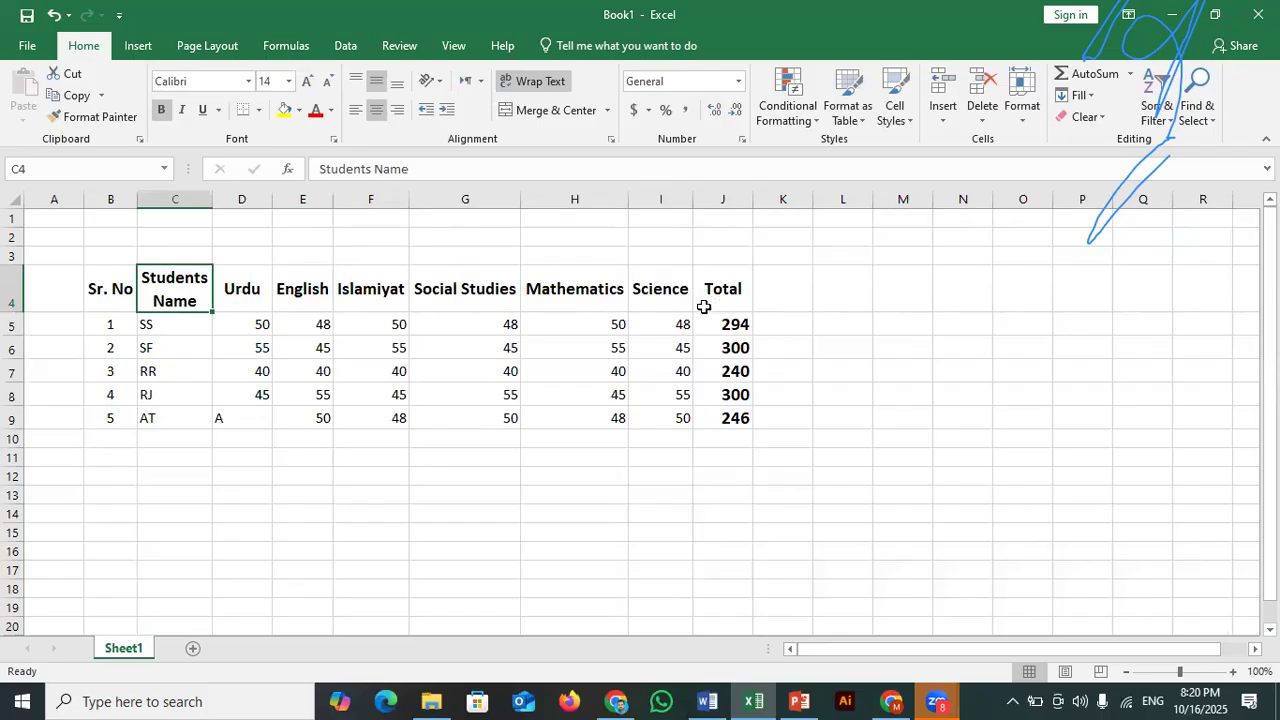
# Narrow the Social Studies column and wrap its header text in G4 onto two lines.
pyautogui.moveTo(520, 200); pyautogui.dragTo(497, 200)
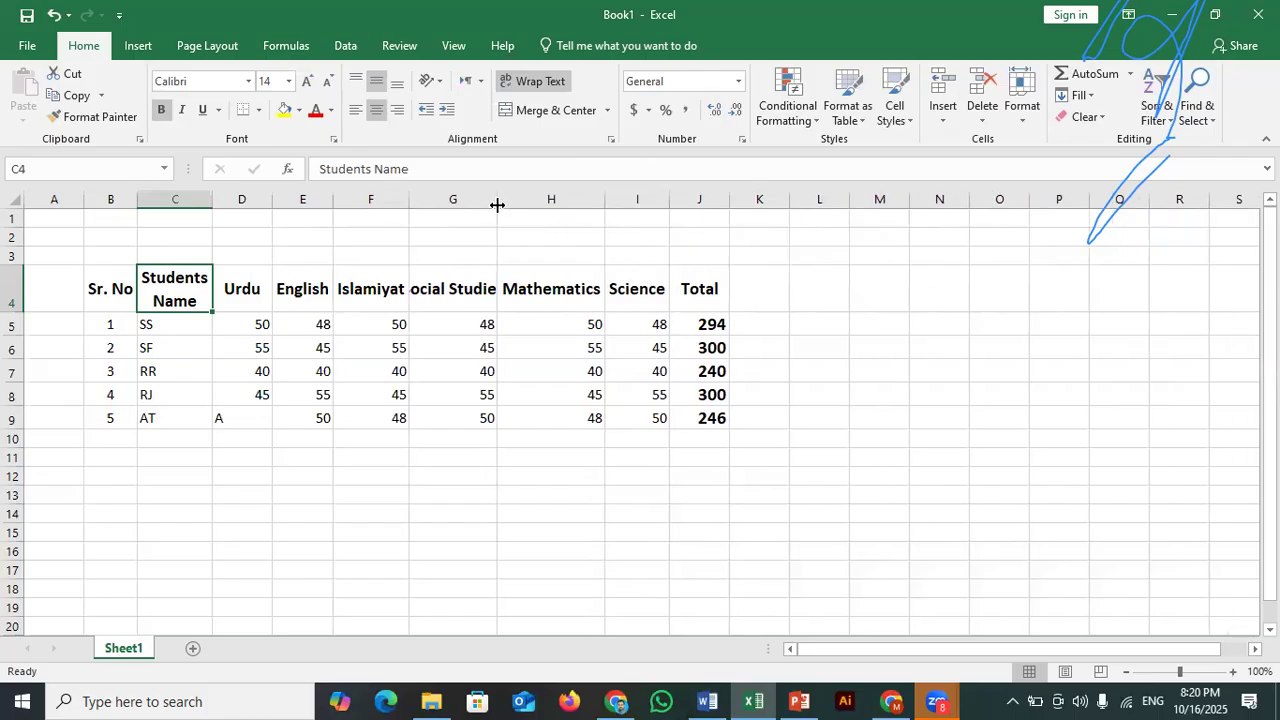
pyautogui.click(532, 84)
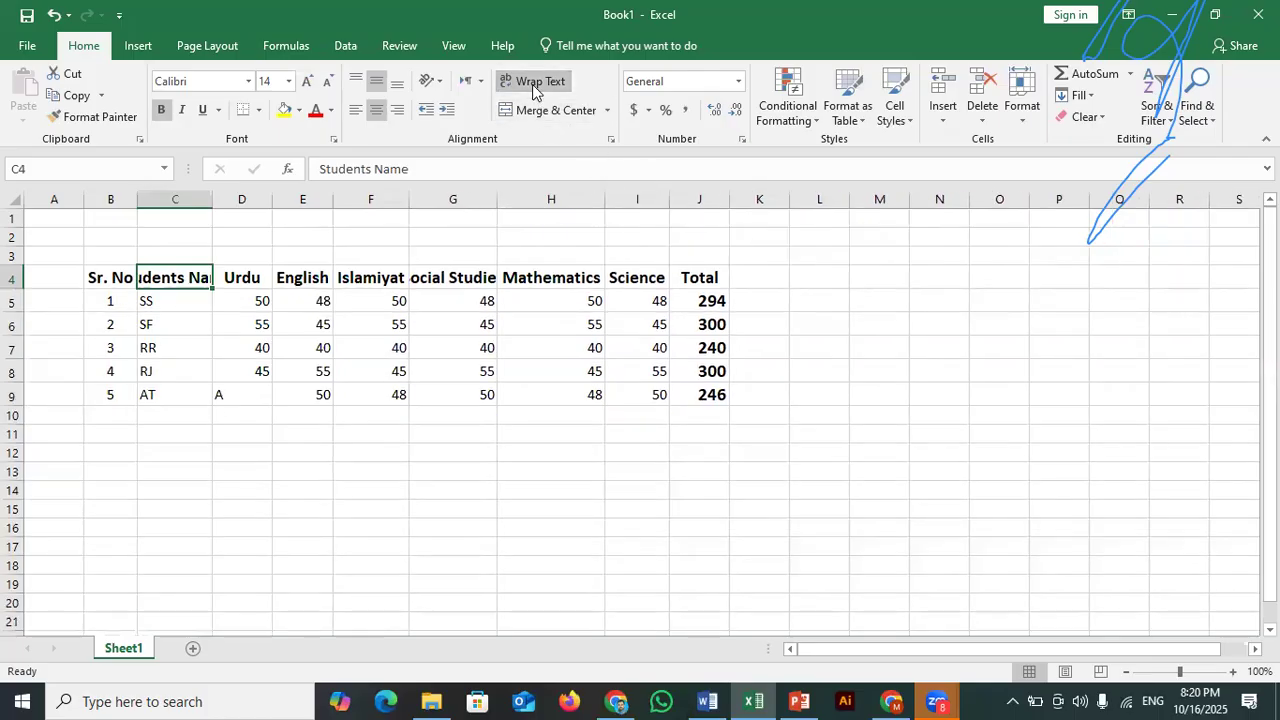
pyautogui.click(532, 84)
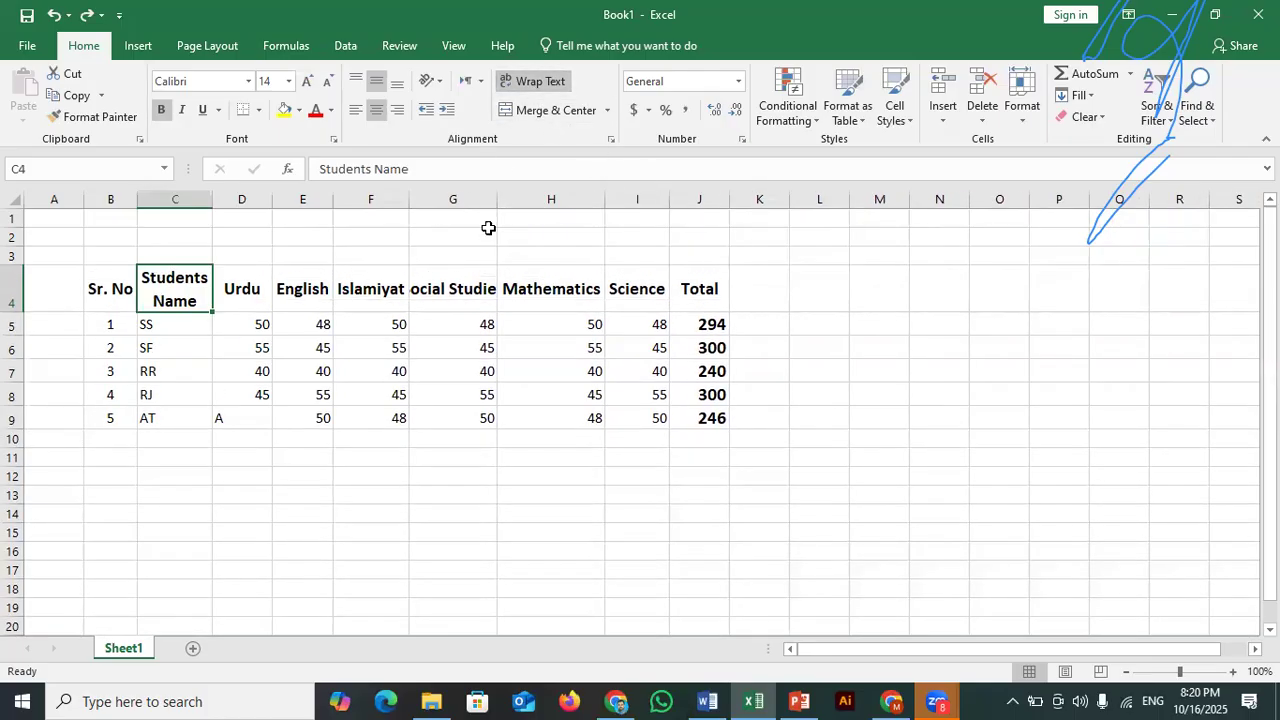
pyautogui.click(482, 294)
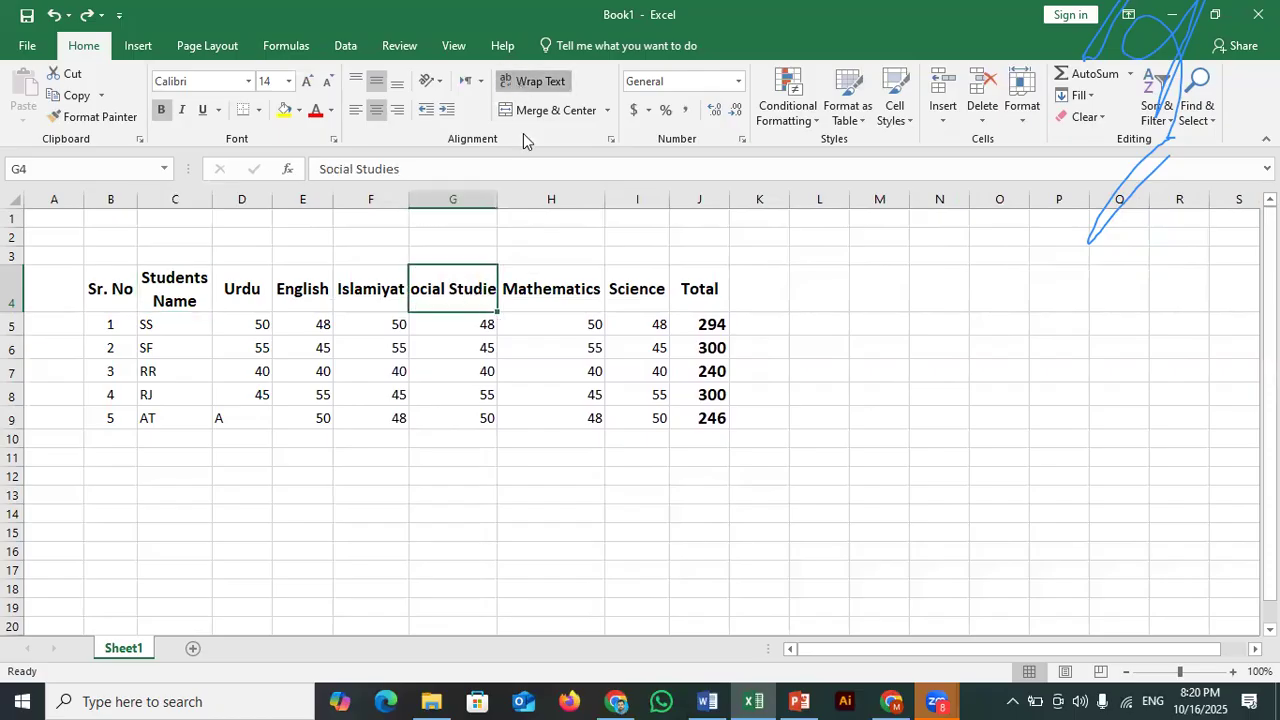
pyautogui.click(532, 84)
pyautogui.doubleClick(497, 199)
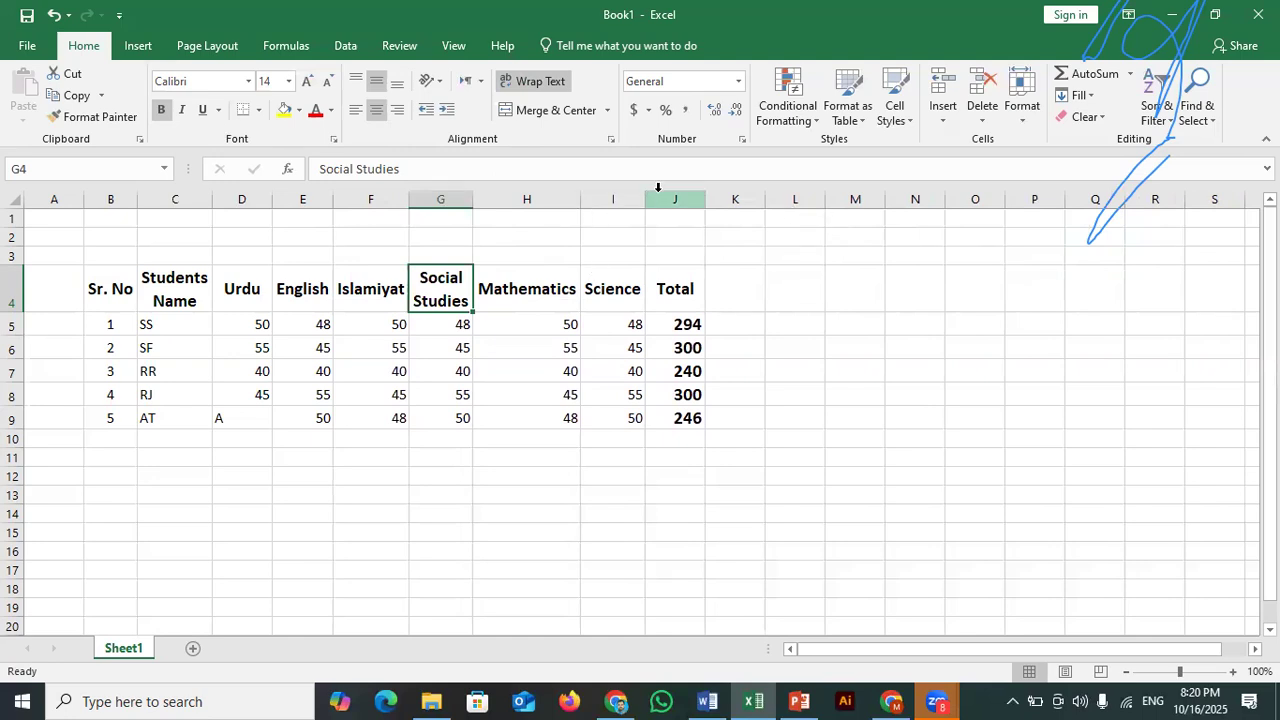
pyautogui.doubleClick(705, 199)
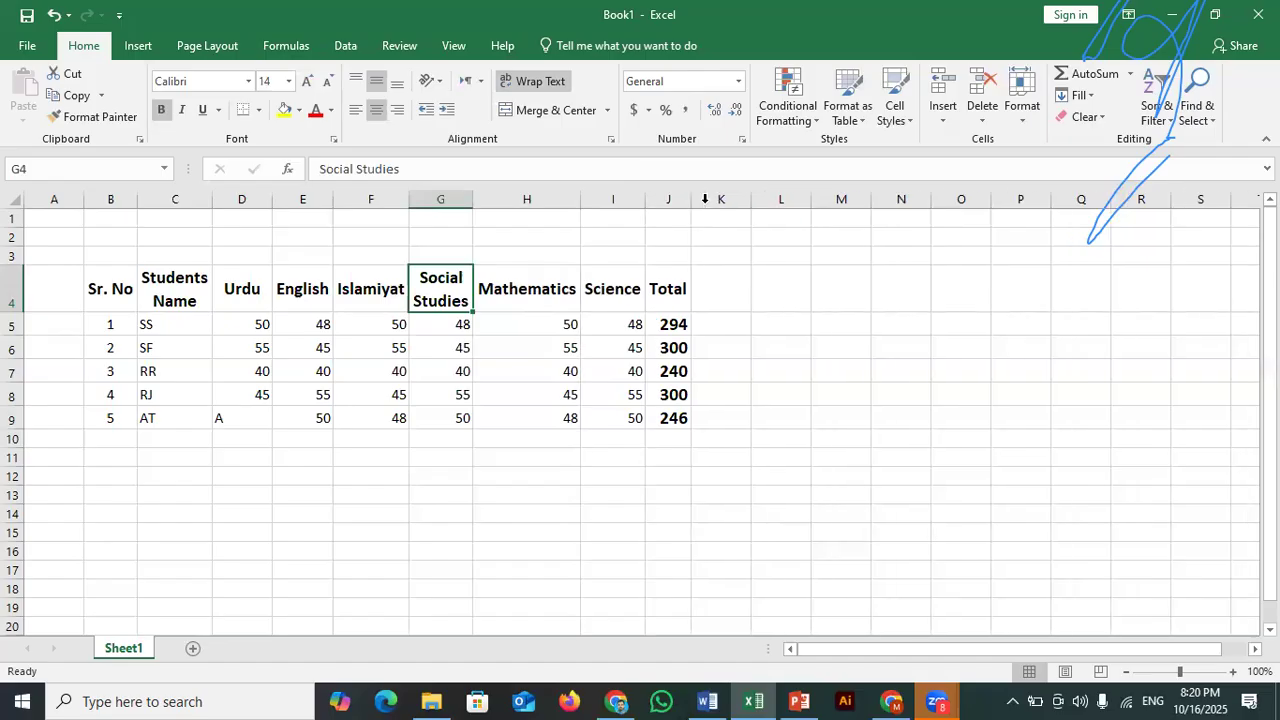
pyautogui.hotkey('ctrl', 'z')
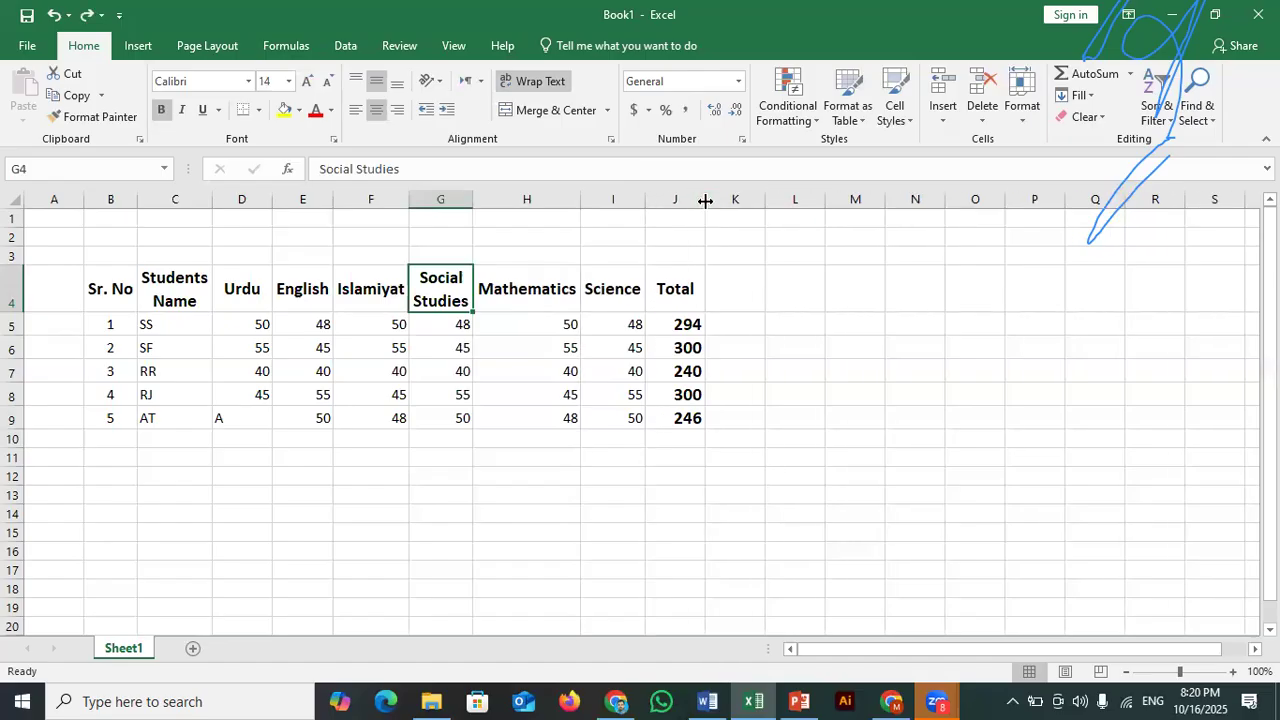
# Center the contents of the student rows B5 to J9 horizontally and vertically.
pyautogui.click(252, 427)
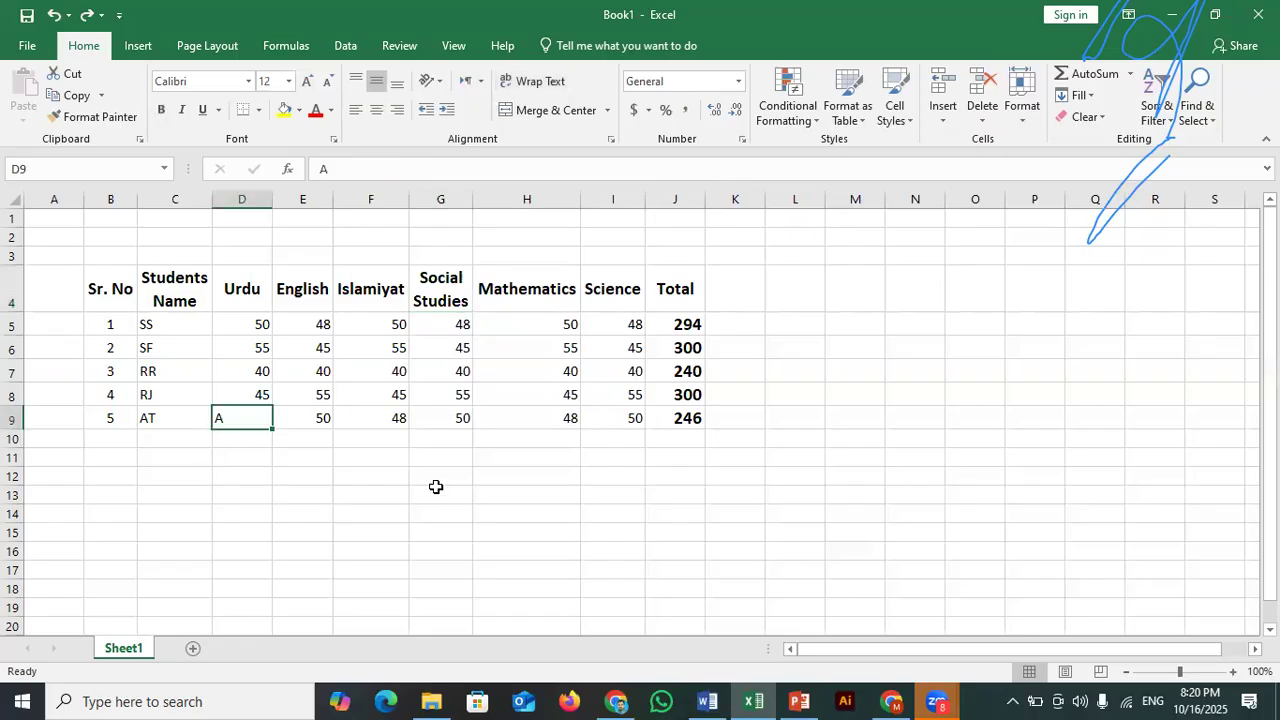
pyautogui.moveTo(110, 324); pyautogui.dragTo(678, 425)
pyautogui.click(376, 112)
pyautogui.click(378, 87)
pyautogui.click(843, 400)
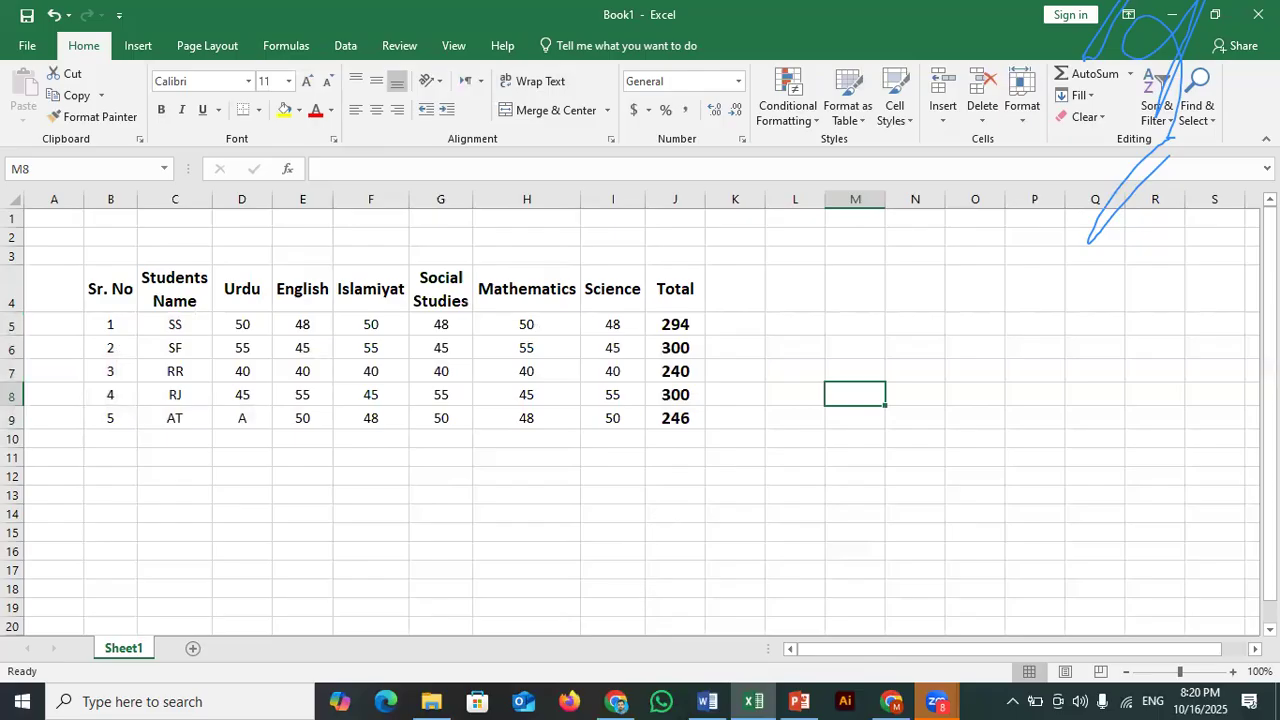
pyautogui.click(688, 326)
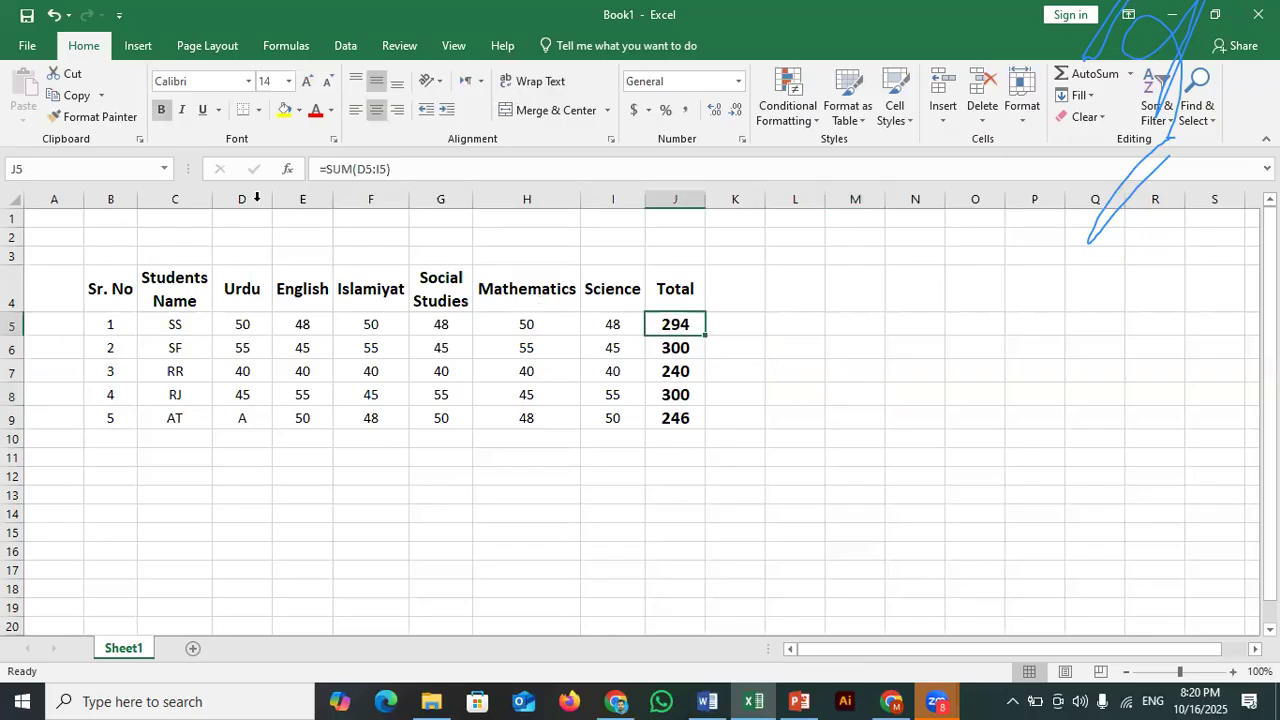
pyautogui.moveTo(320, 169); pyautogui.dragTo(429, 183)
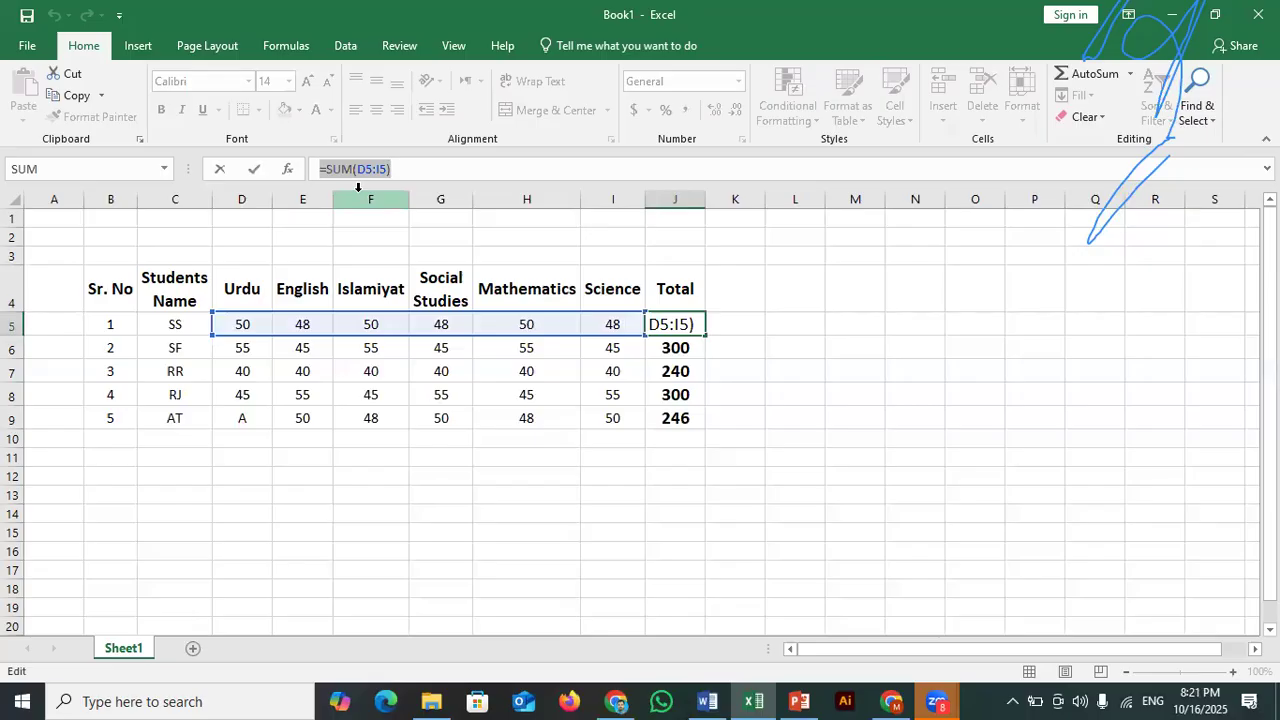
pyautogui.write('=')
pyautogui.click(744, 332)
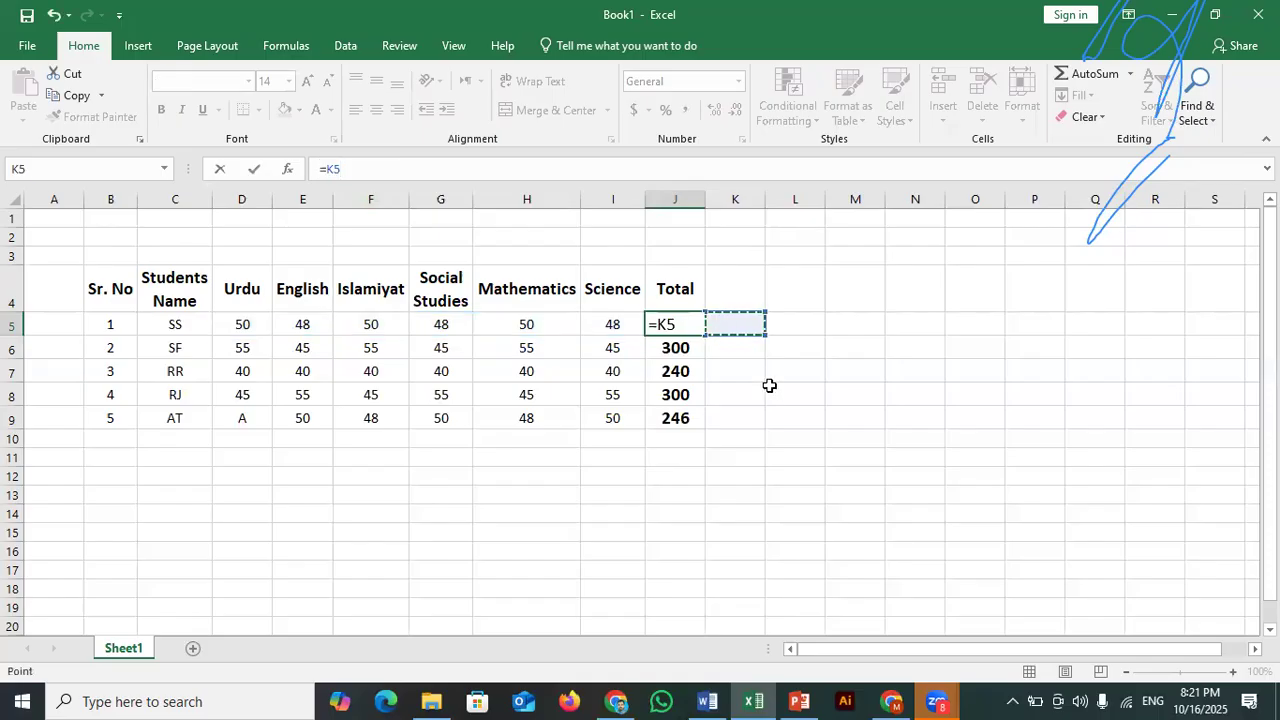
pyautogui.press('Escape')
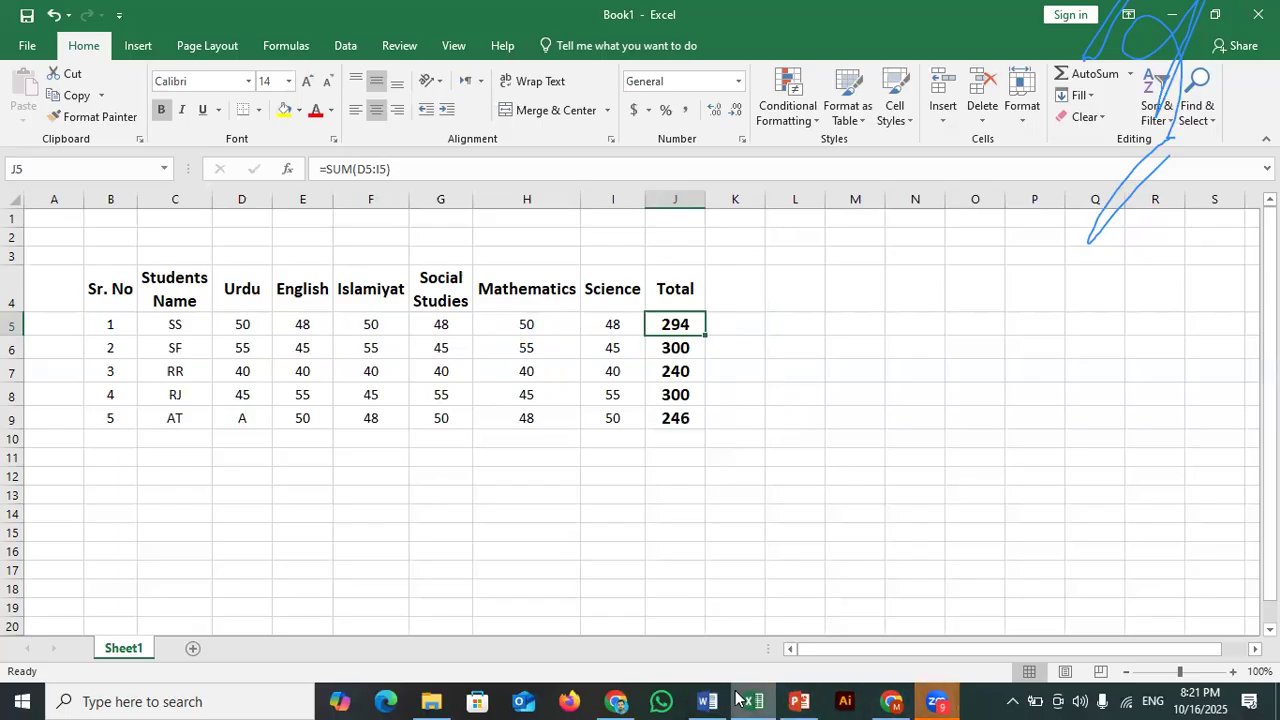
# Switch to the Excel notes document in Word and read the Average function's description, syntax and example.
pyautogui.click(707, 701)
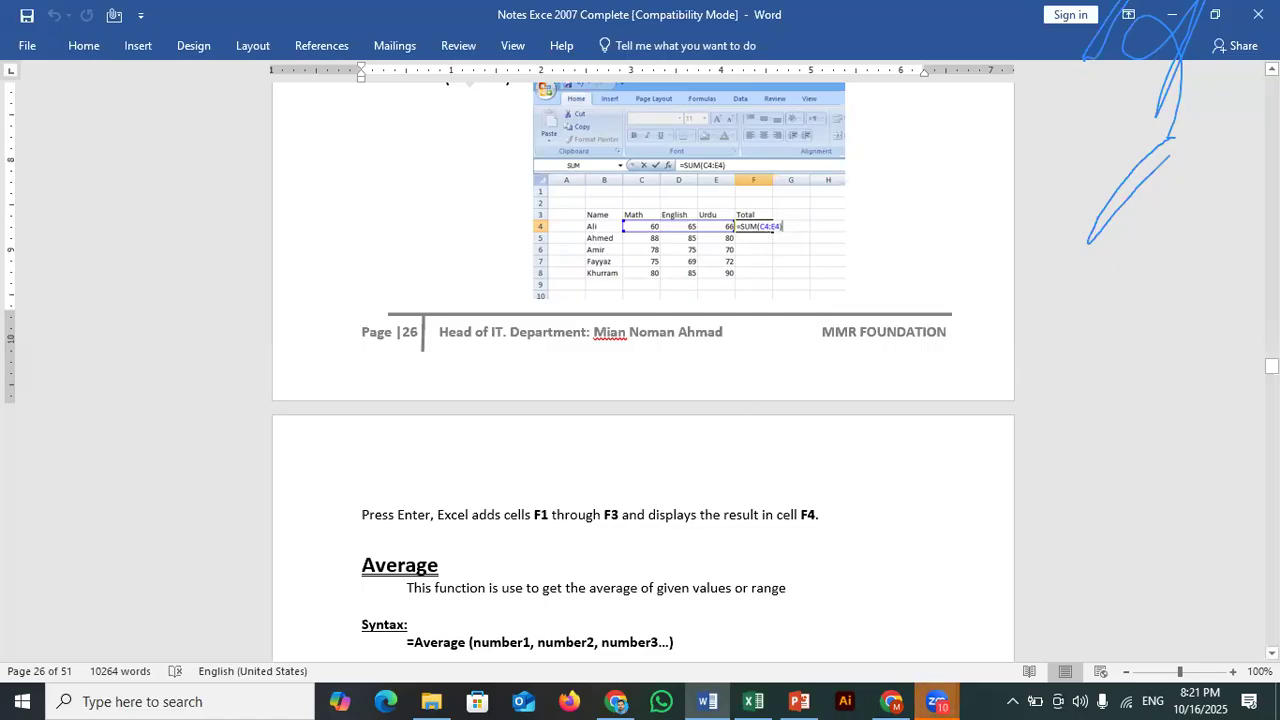
pyautogui.scroll(-3, 644, 373)
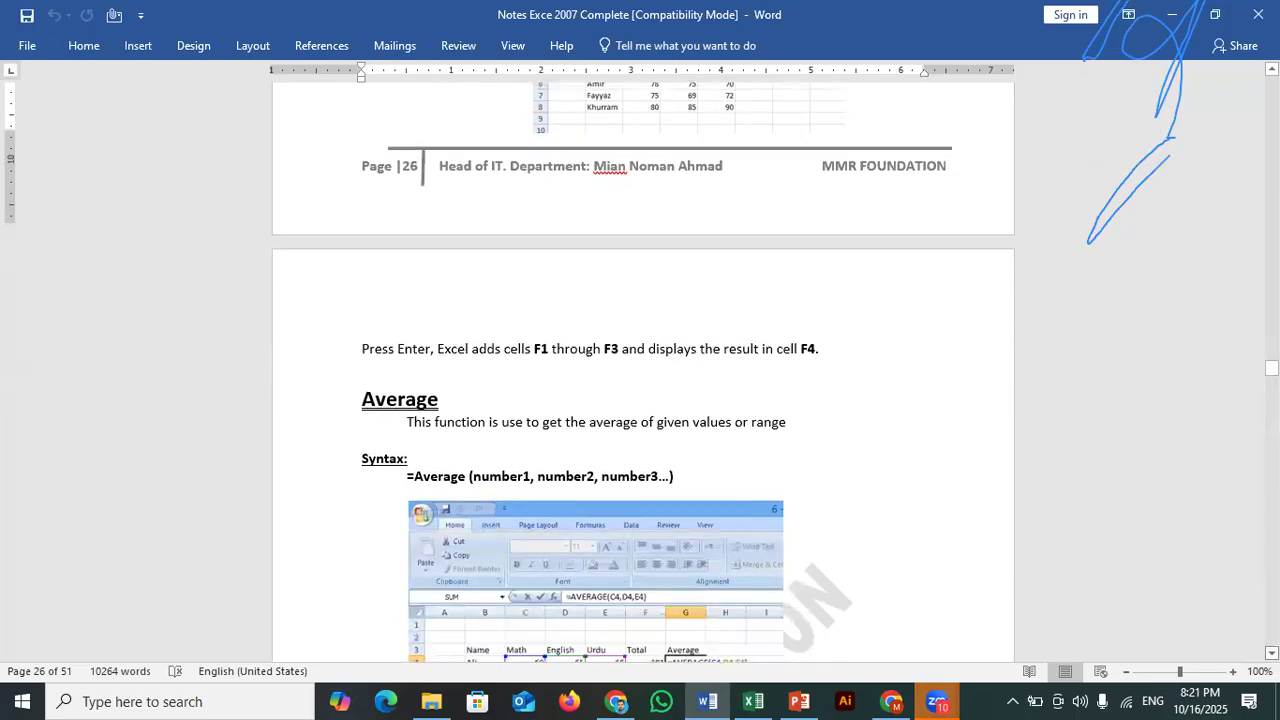
pyautogui.scroll(-2, 1046, 600)
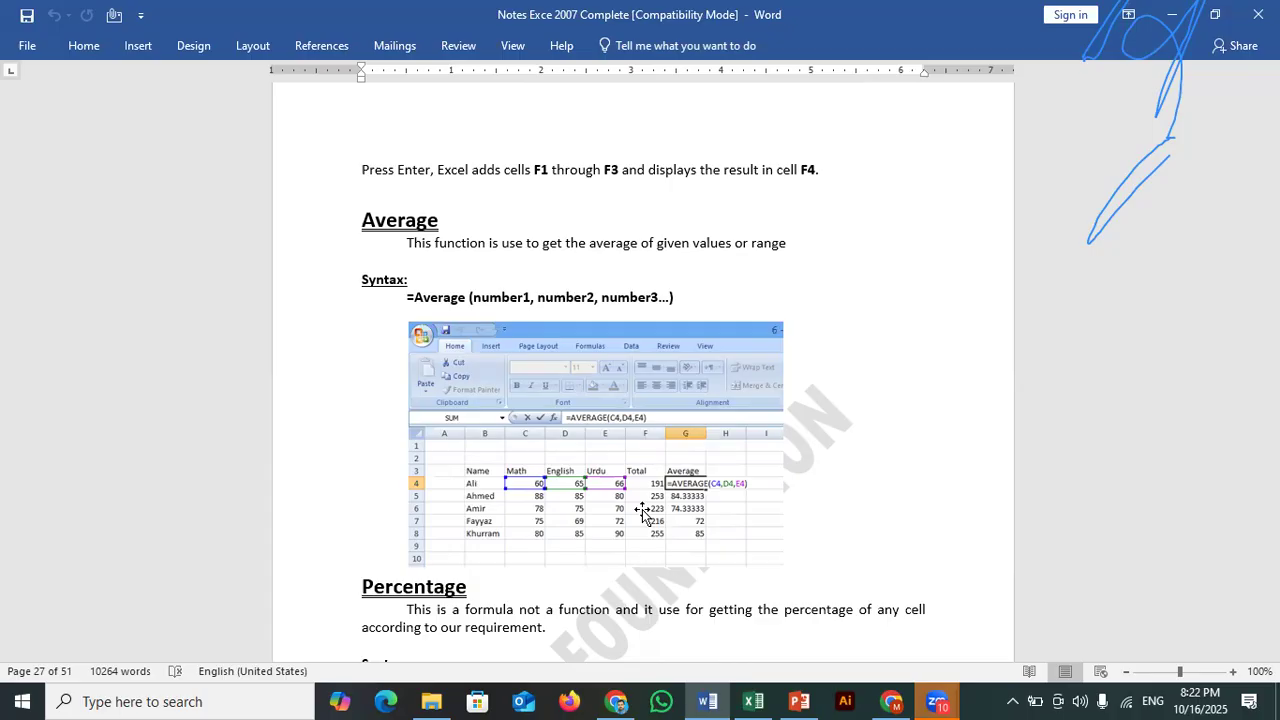
# Switch back to the Excel workbook, add the header "Average" in K4 and fit column K to its width.
pyautogui.click(753, 701)
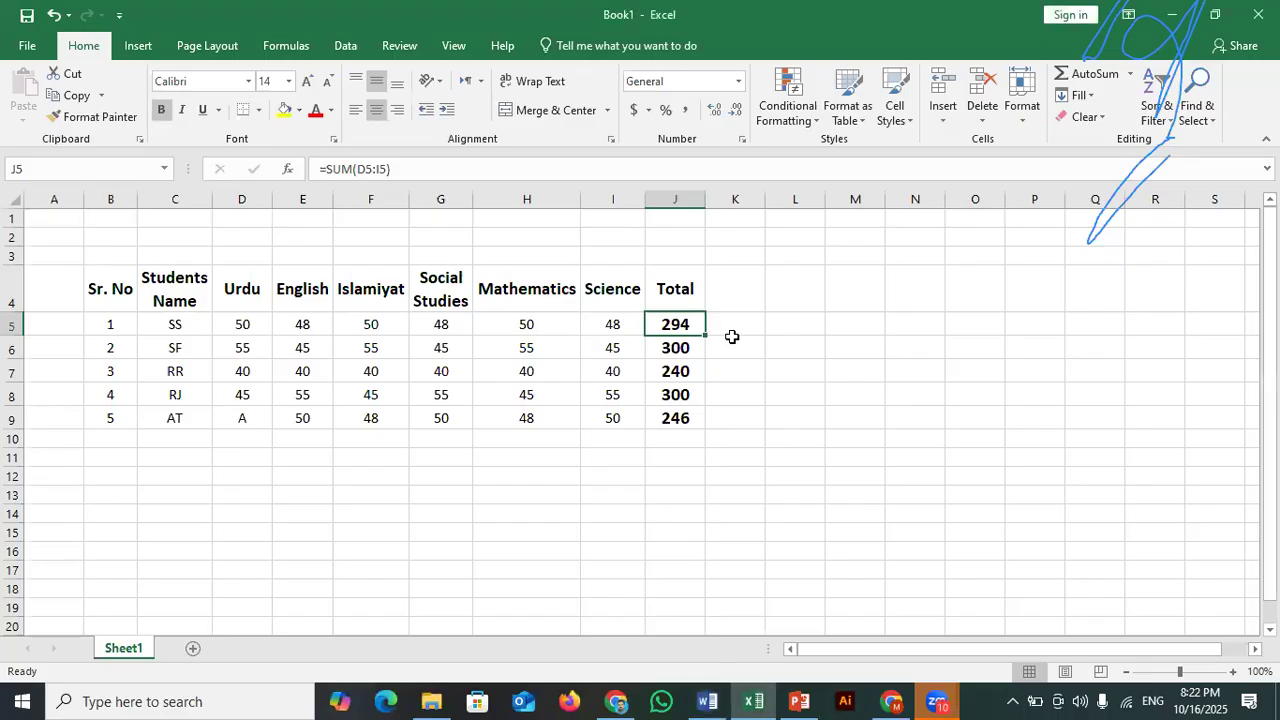
pyautogui.click(686, 295)
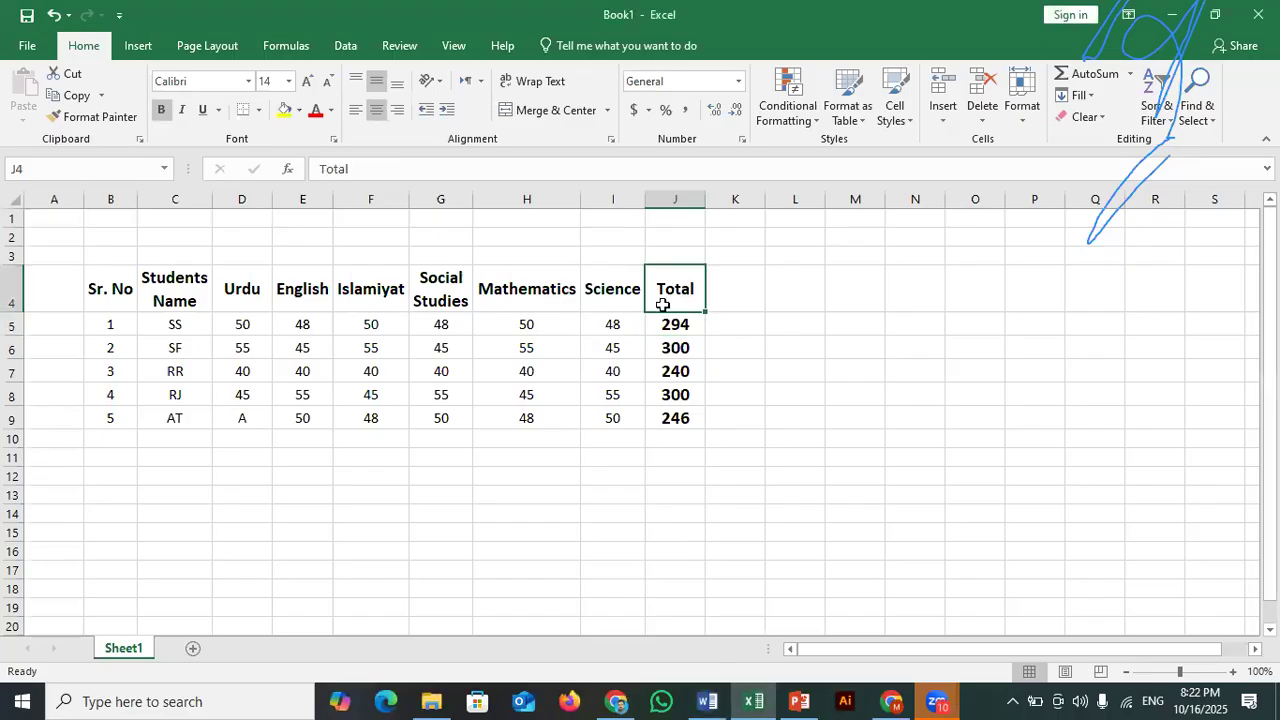
pyautogui.click(740, 294)
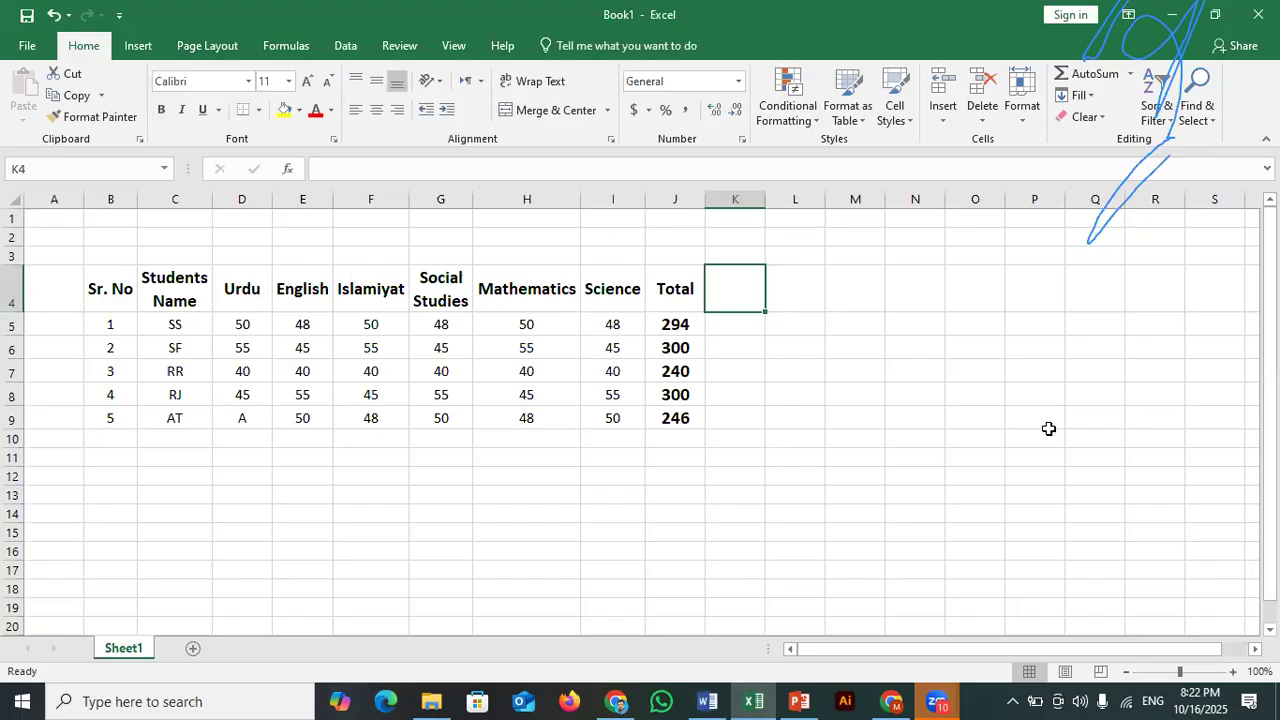
pyautogui.write('aV')
pyautogui.press('BackSpace')
pyautogui.press('BackSpace')
pyautogui.write('Average')
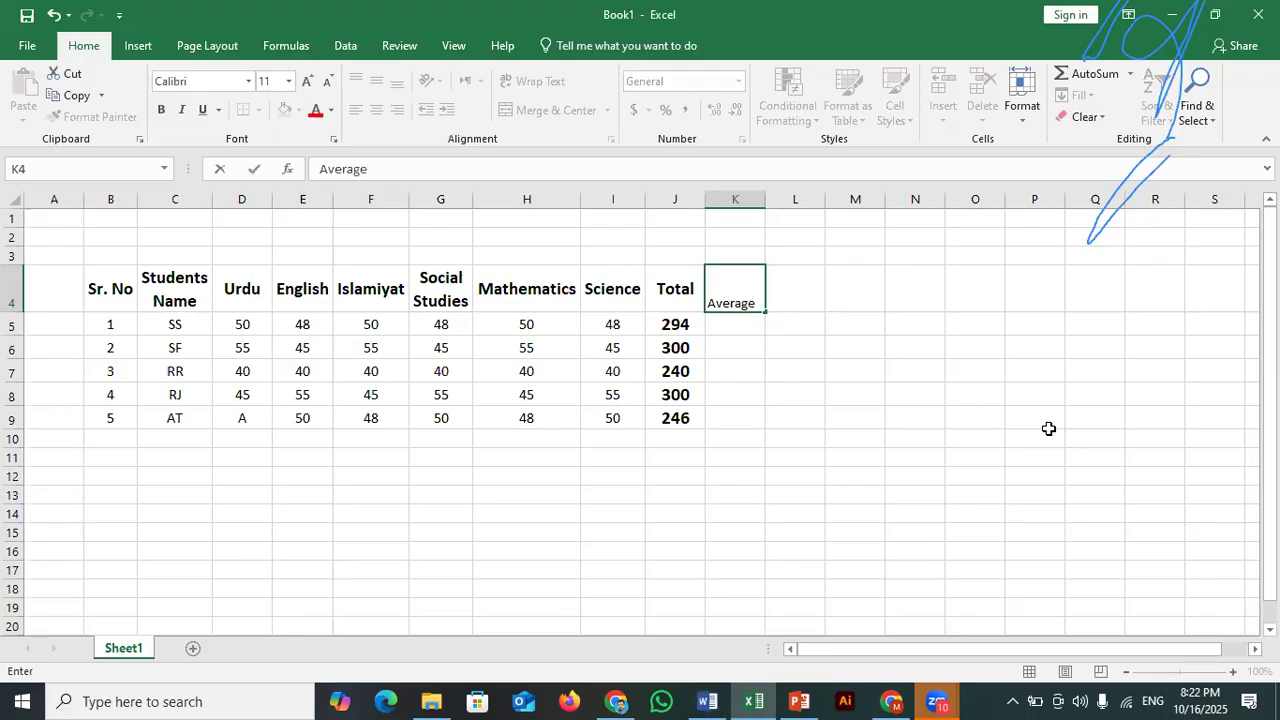
pyautogui.press('Tab')
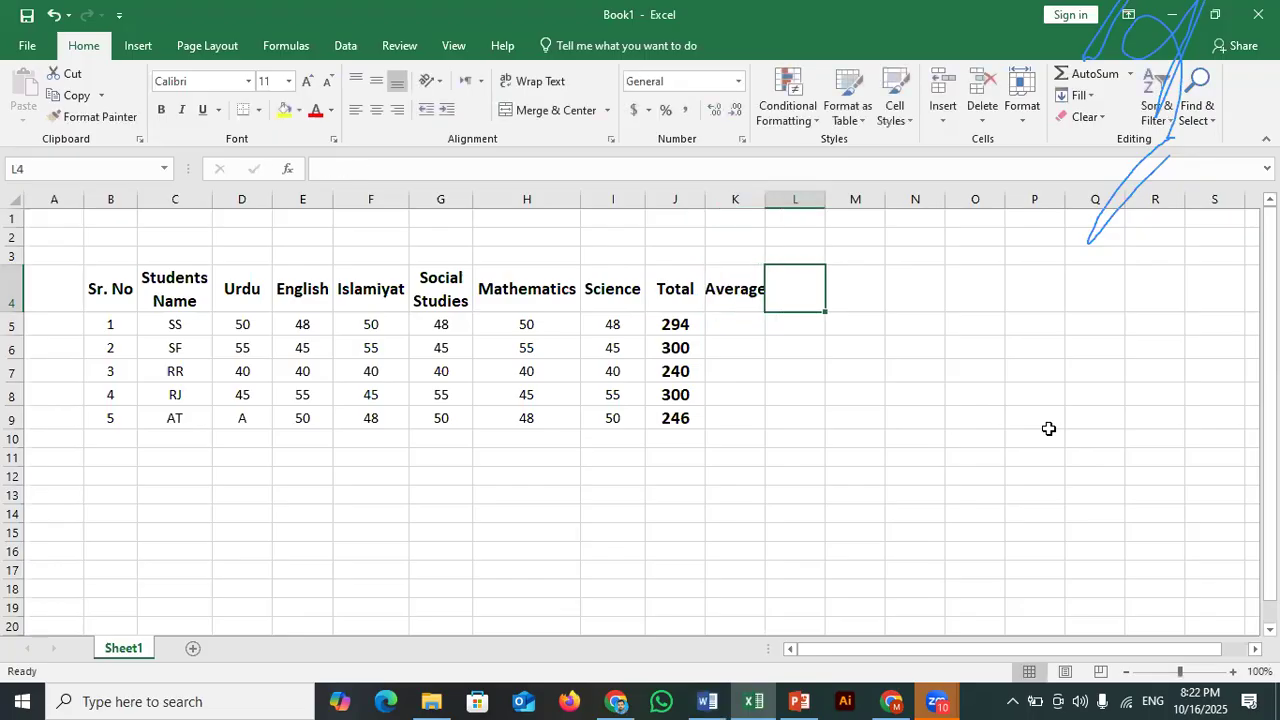
pyautogui.press('Down')
pyautogui.press('Left')
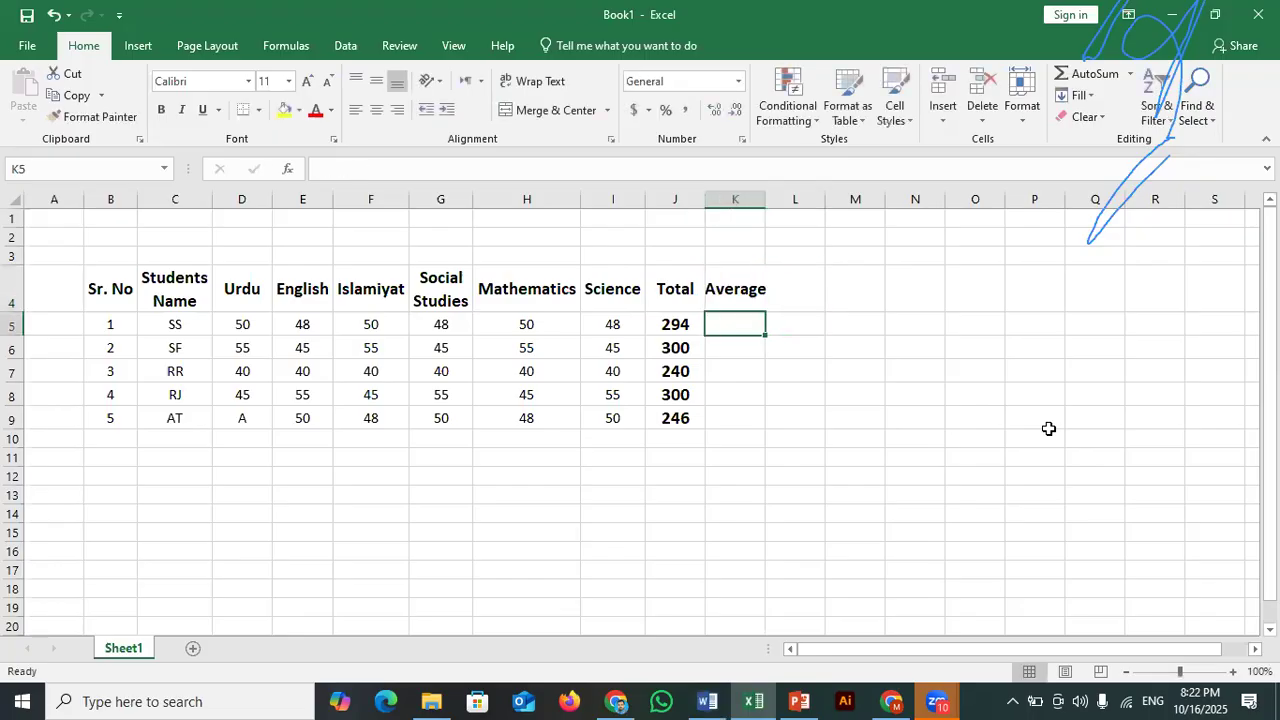
pyautogui.doubleClick(766, 199)
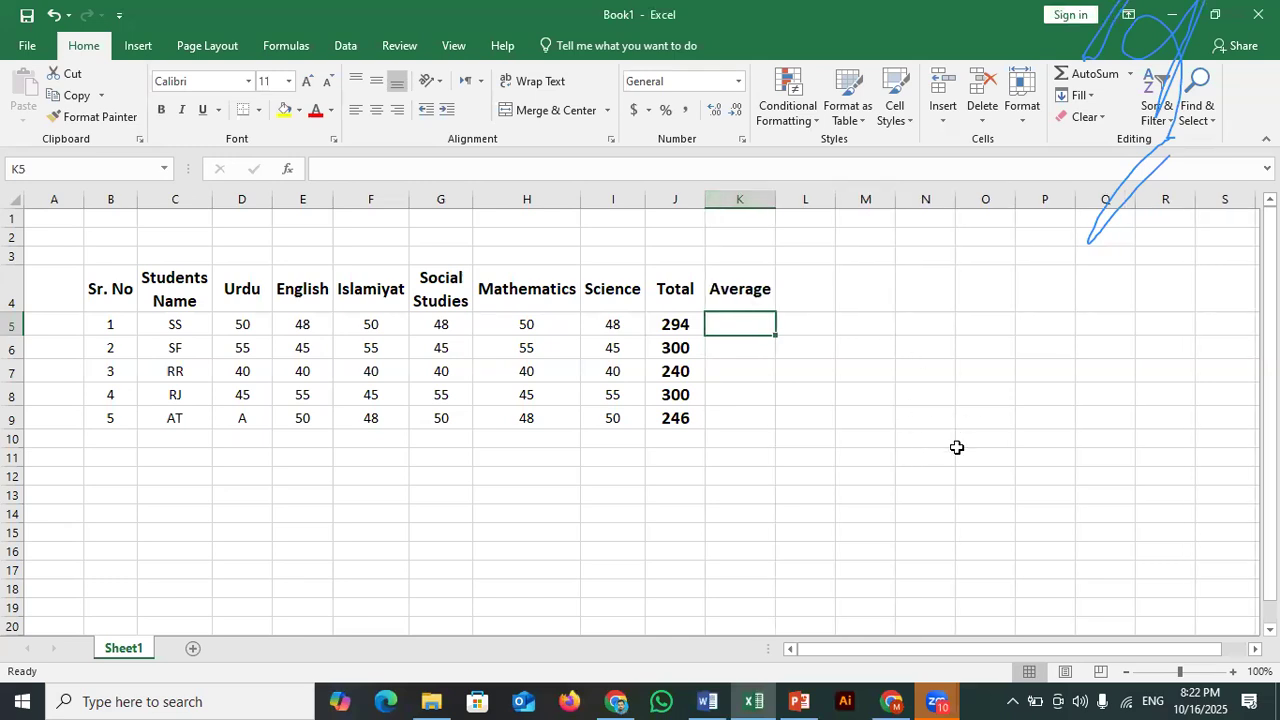
pyautogui.write('=')
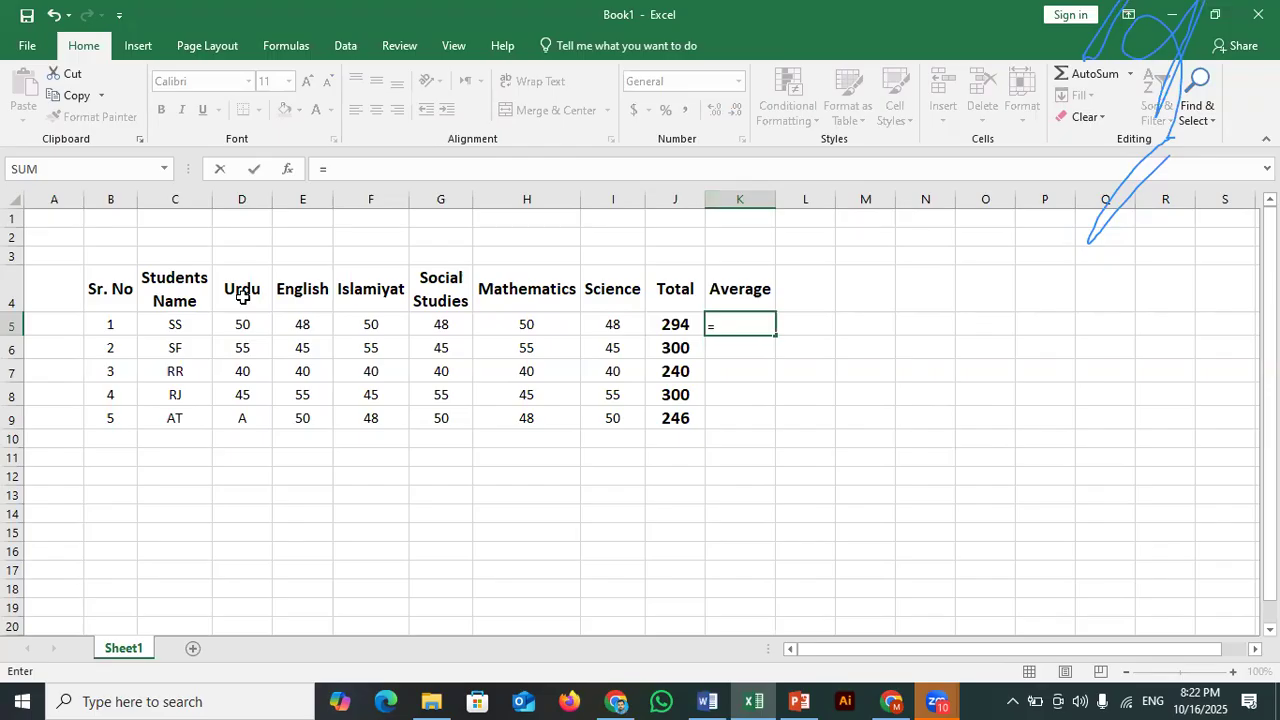
pyautogui.click(245, 257)
pyautogui.click(815, 410)
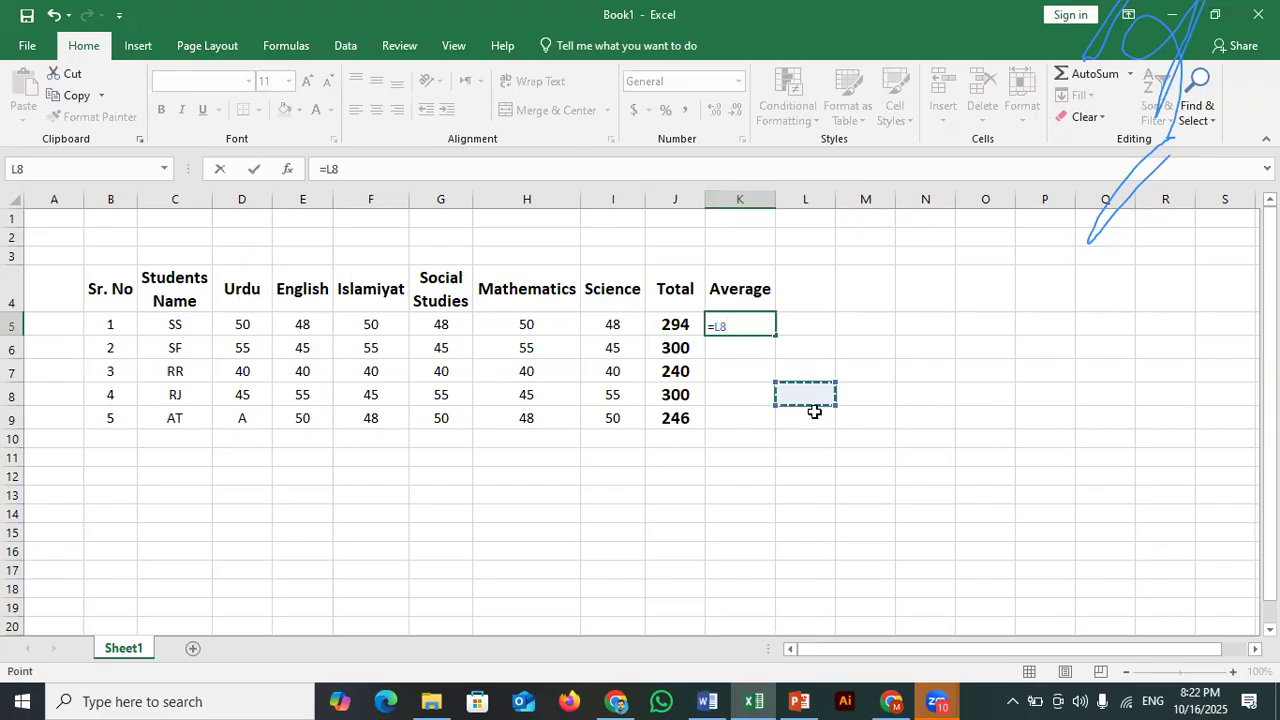
pyautogui.press('Escape')
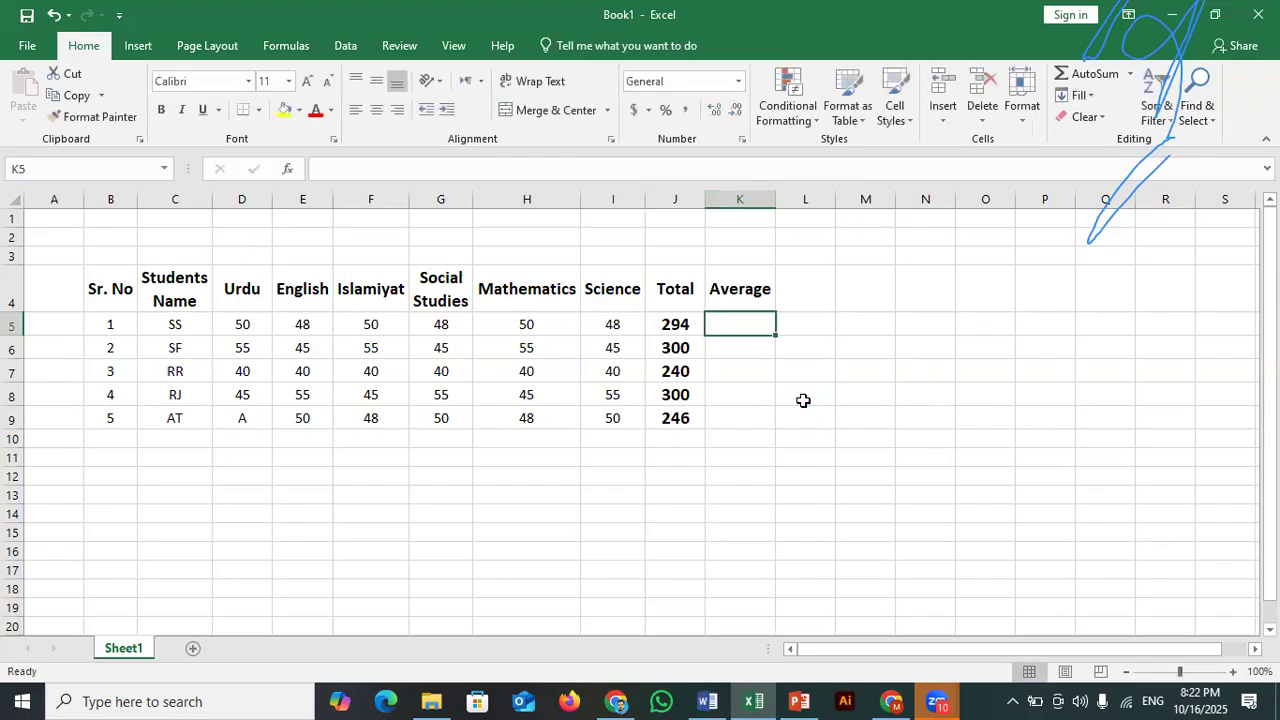
# Go through the subject headers in row 4 one by one, from Urdu to Science.
pyautogui.click(252, 289)
pyautogui.click(292, 290)
pyautogui.click(368, 289)
pyautogui.click(438, 289)
pyautogui.click(537, 287)
pyautogui.click(592, 288)
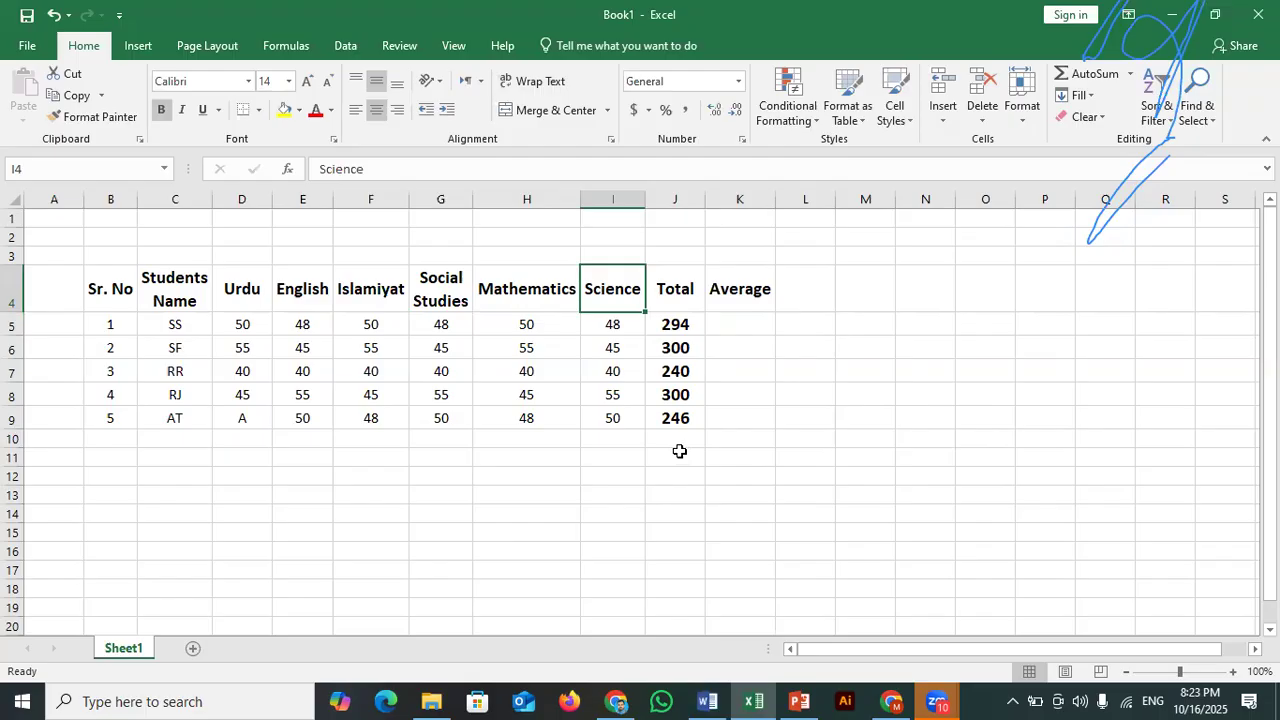
# Calculate the first student's average in K5 with the formula =AVERAGE(D5:I5).
pyautogui.click(724, 330)
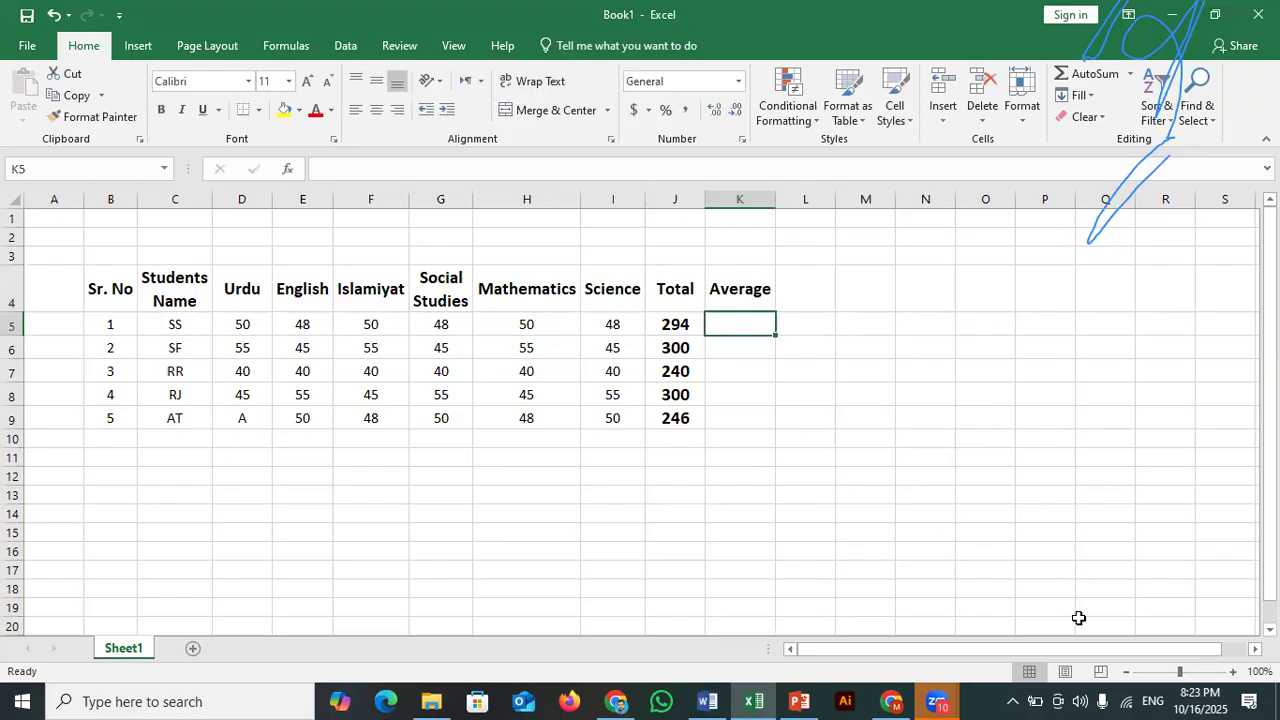
pyautogui.write('=av')
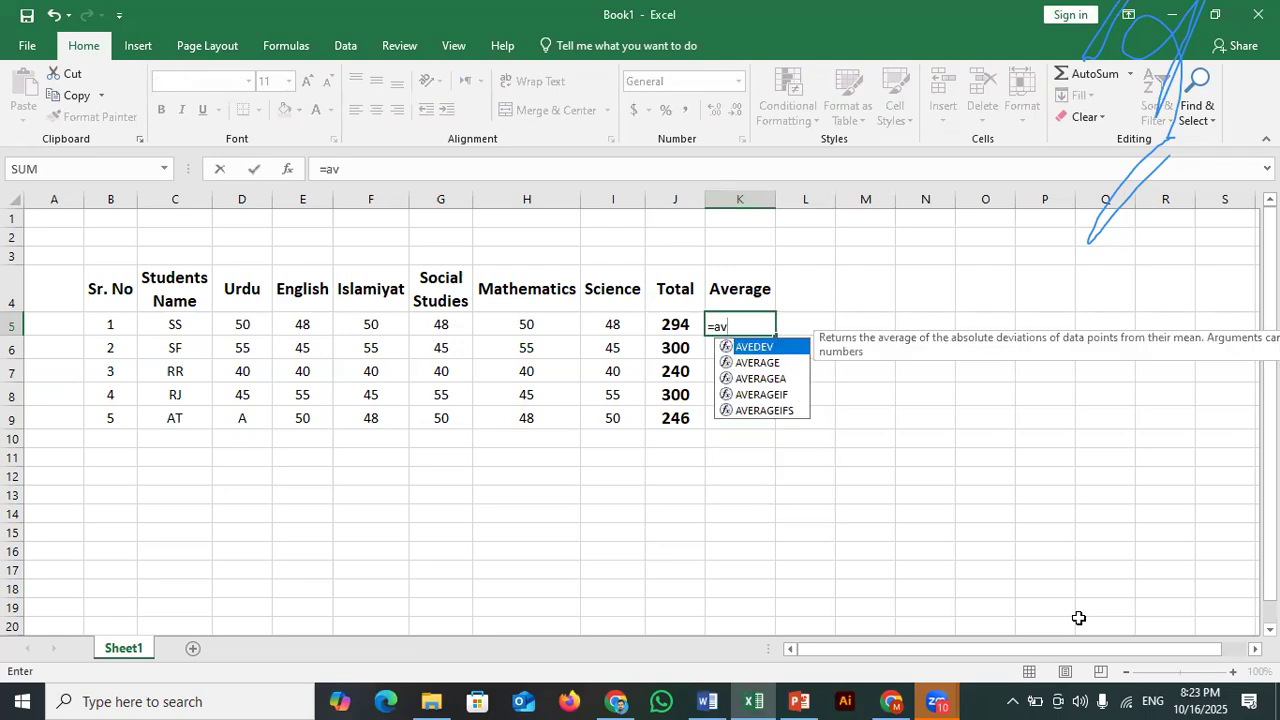
pyautogui.write('erage')
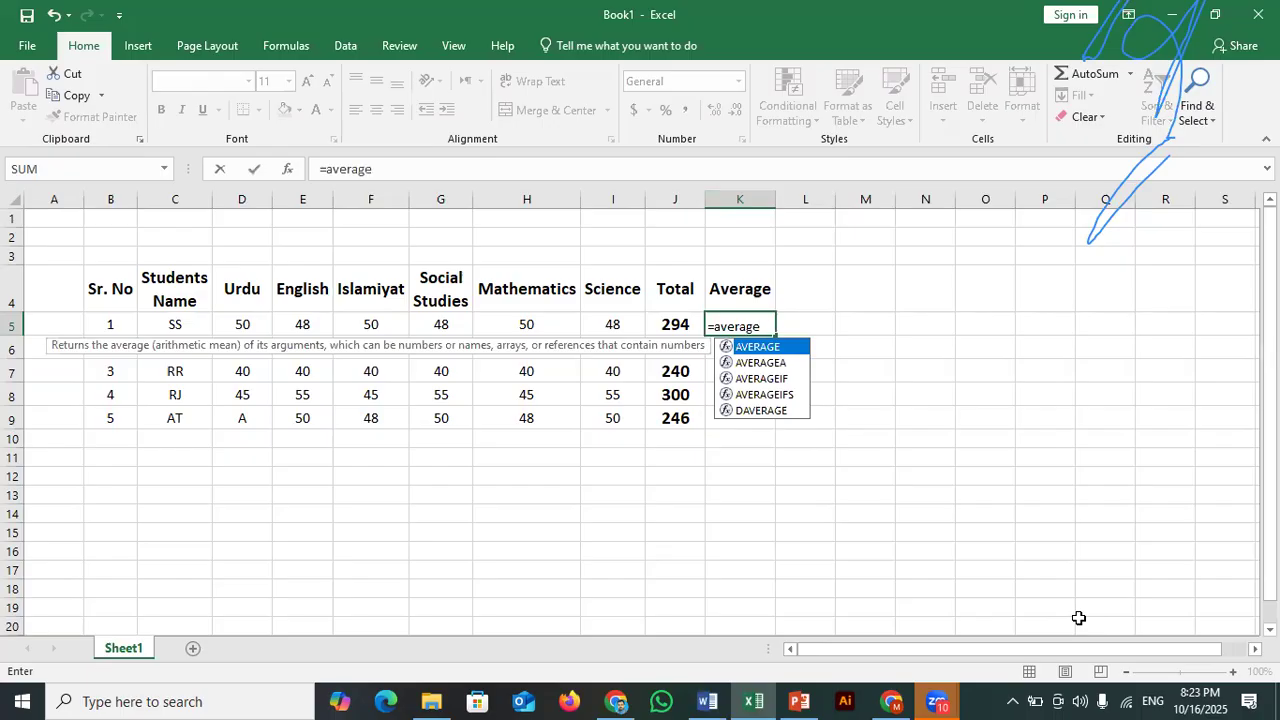
pyautogui.write('(')
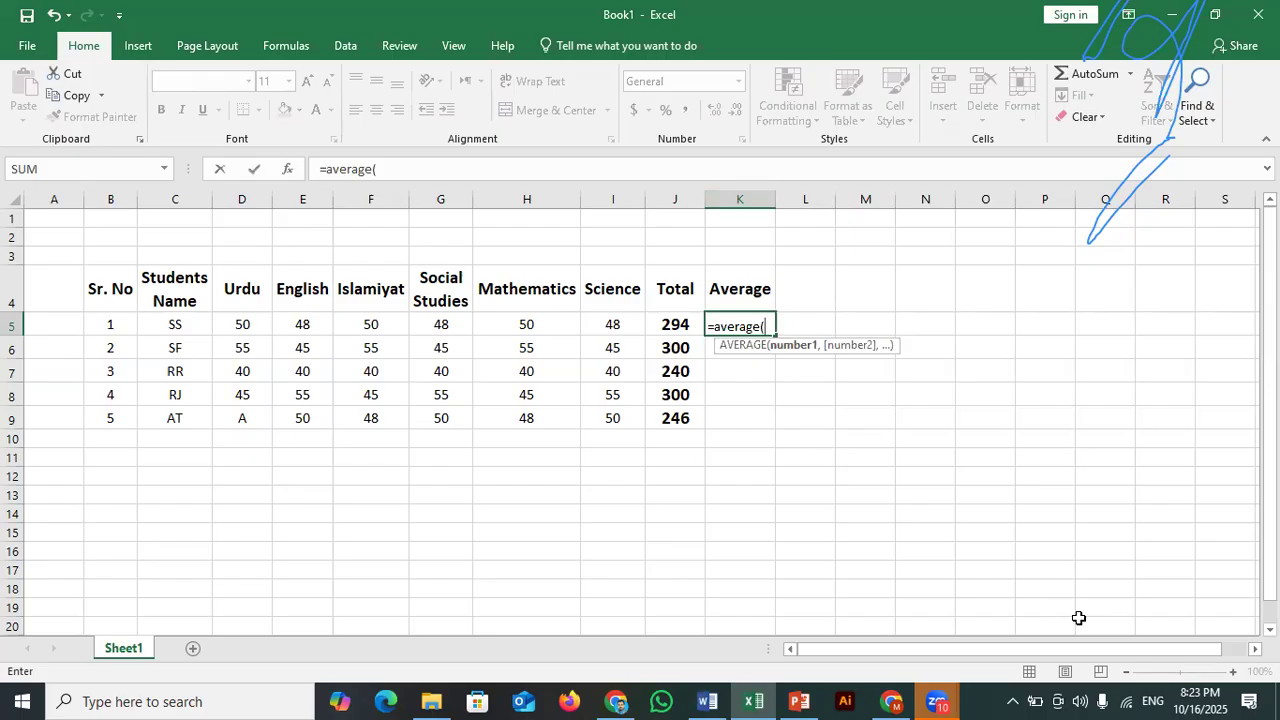
pyautogui.write('d')
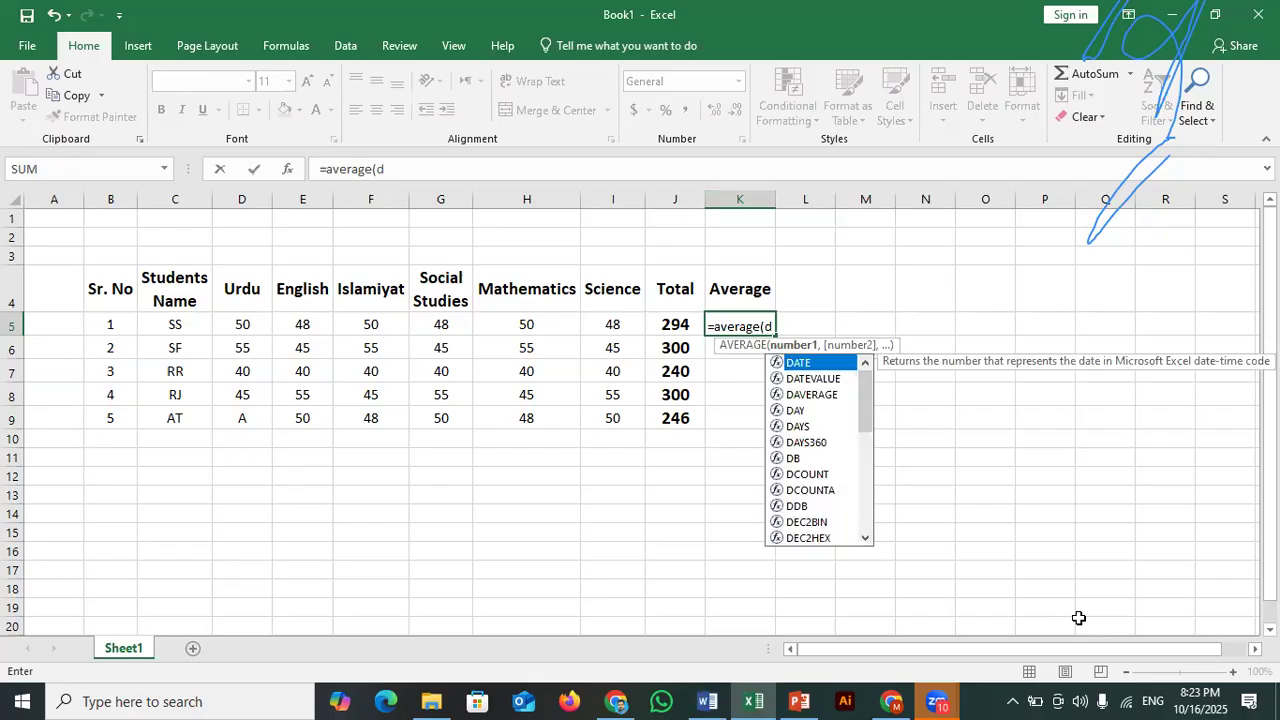
pyautogui.write('5:')
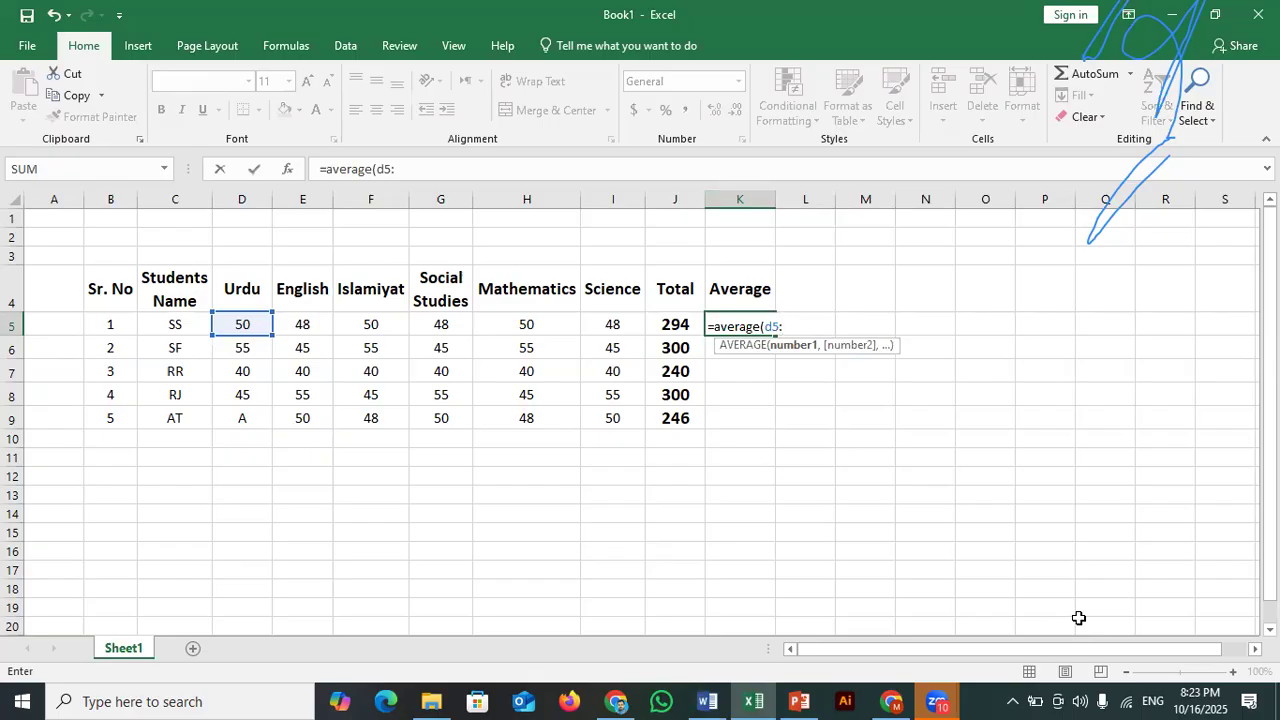
pyautogui.write('i5)')
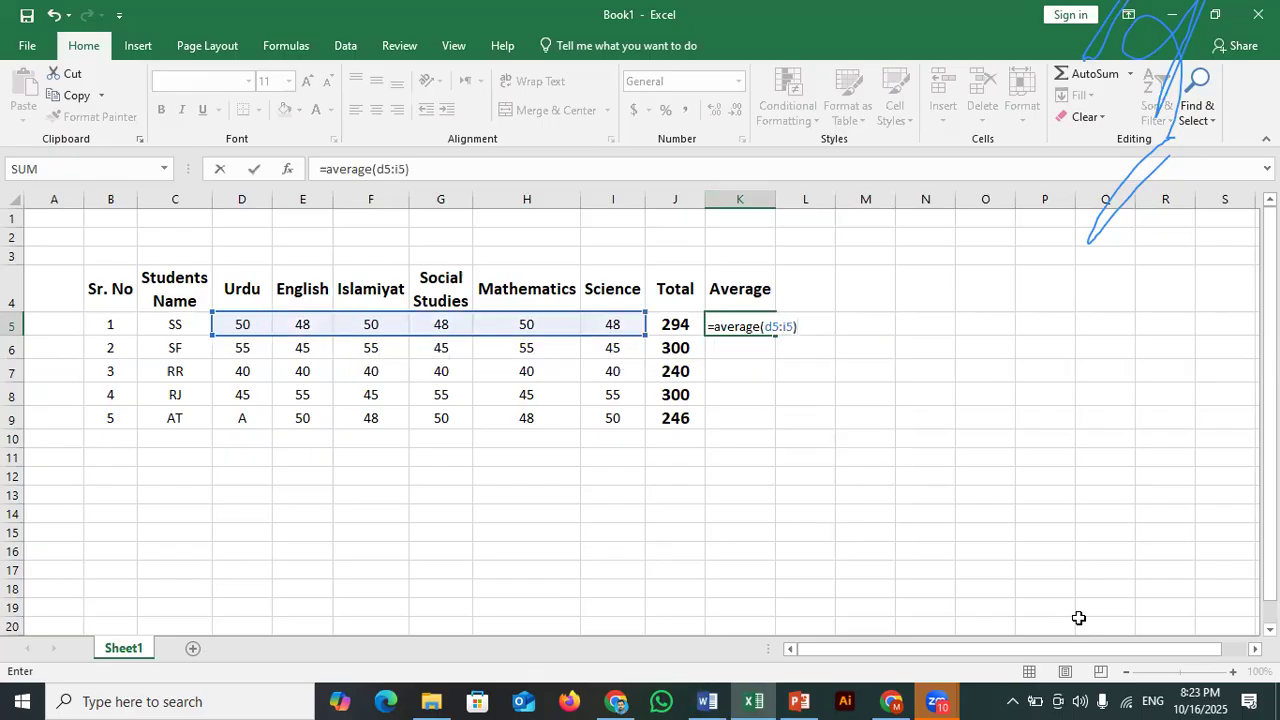
pyautogui.press('Return')
pyautogui.press('Up')
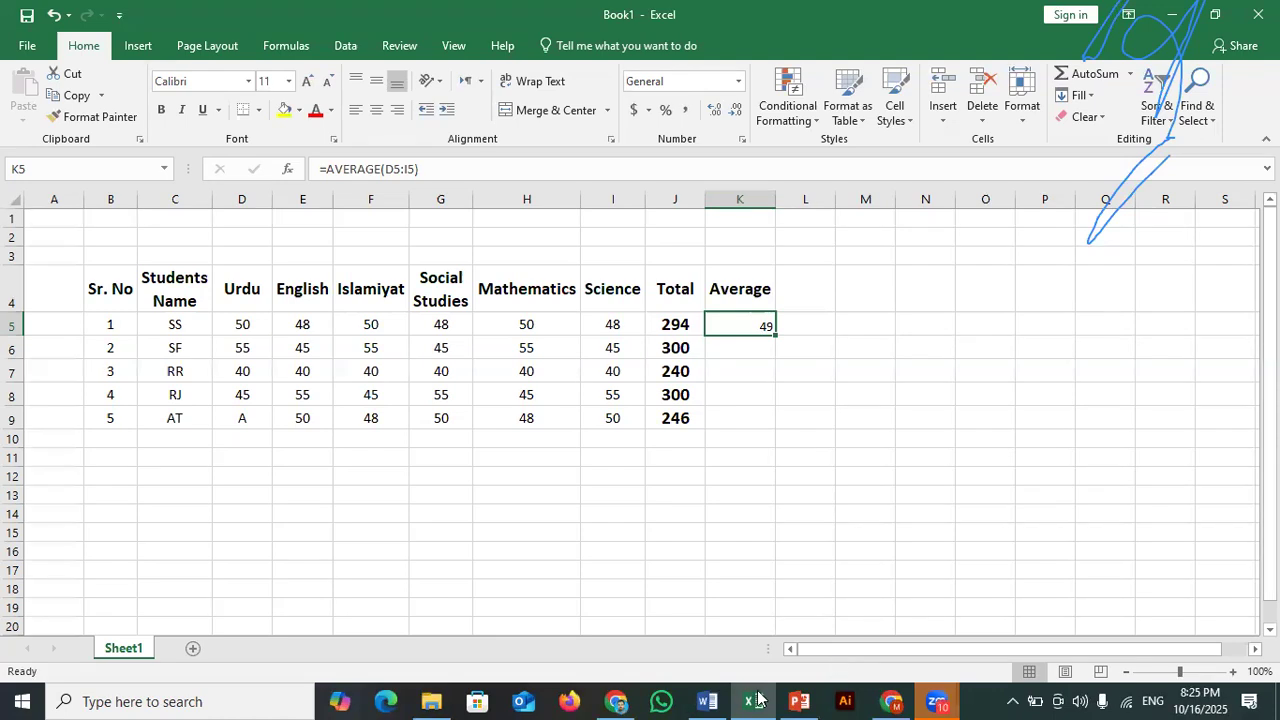
# Switch to the Excel notes document in Word and read the Percentage section's description, syntax and example.
pyautogui.click(707, 701)
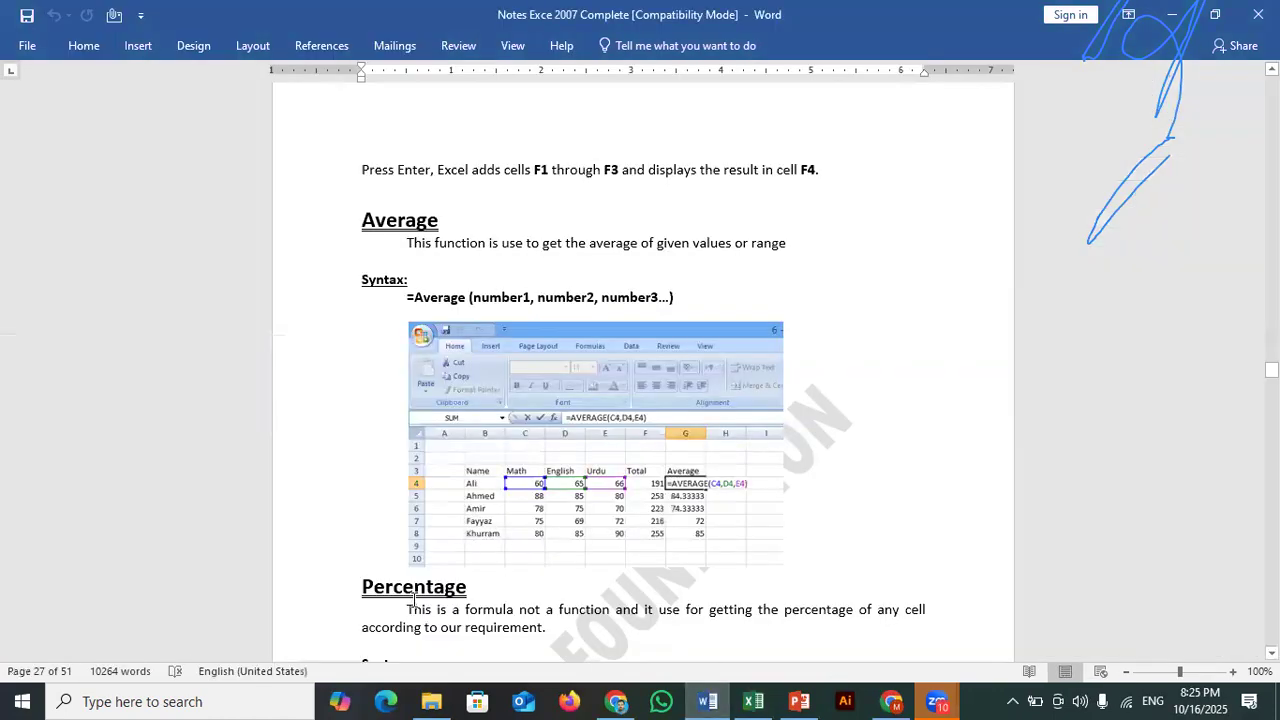
pyautogui.scroll(-3, 640, 400)
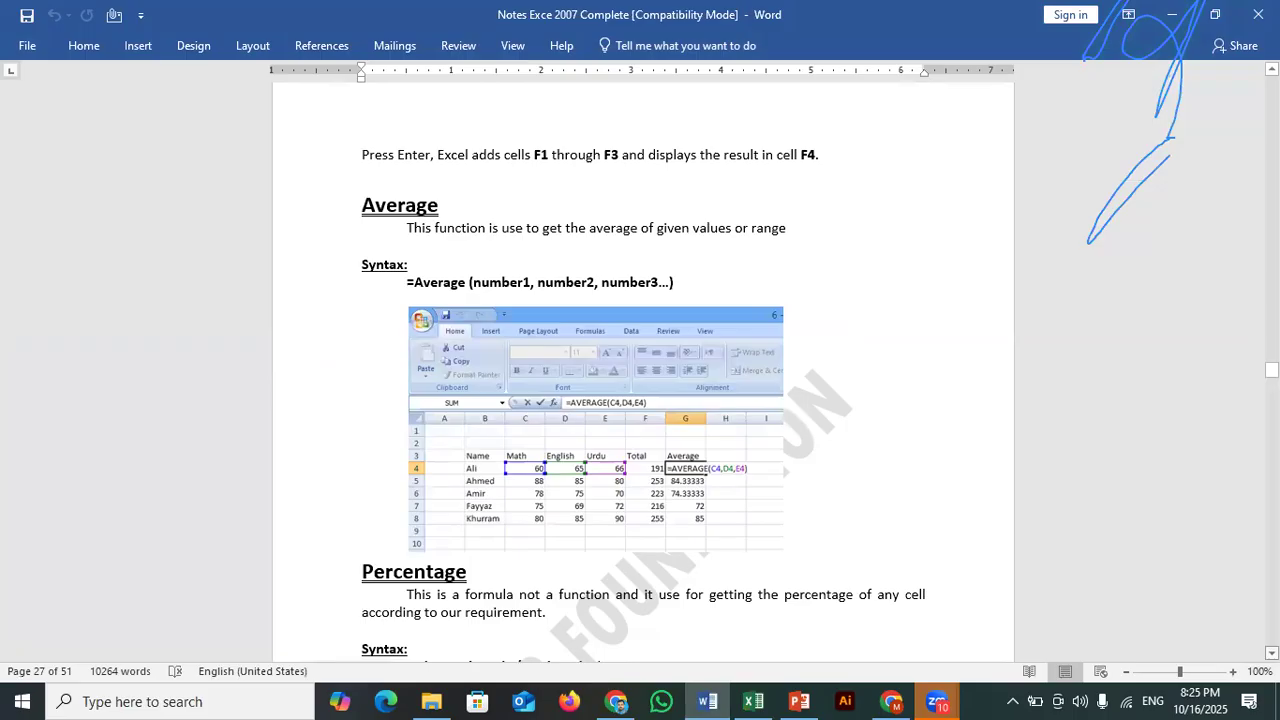
pyautogui.scroll(-3, 640, 400)
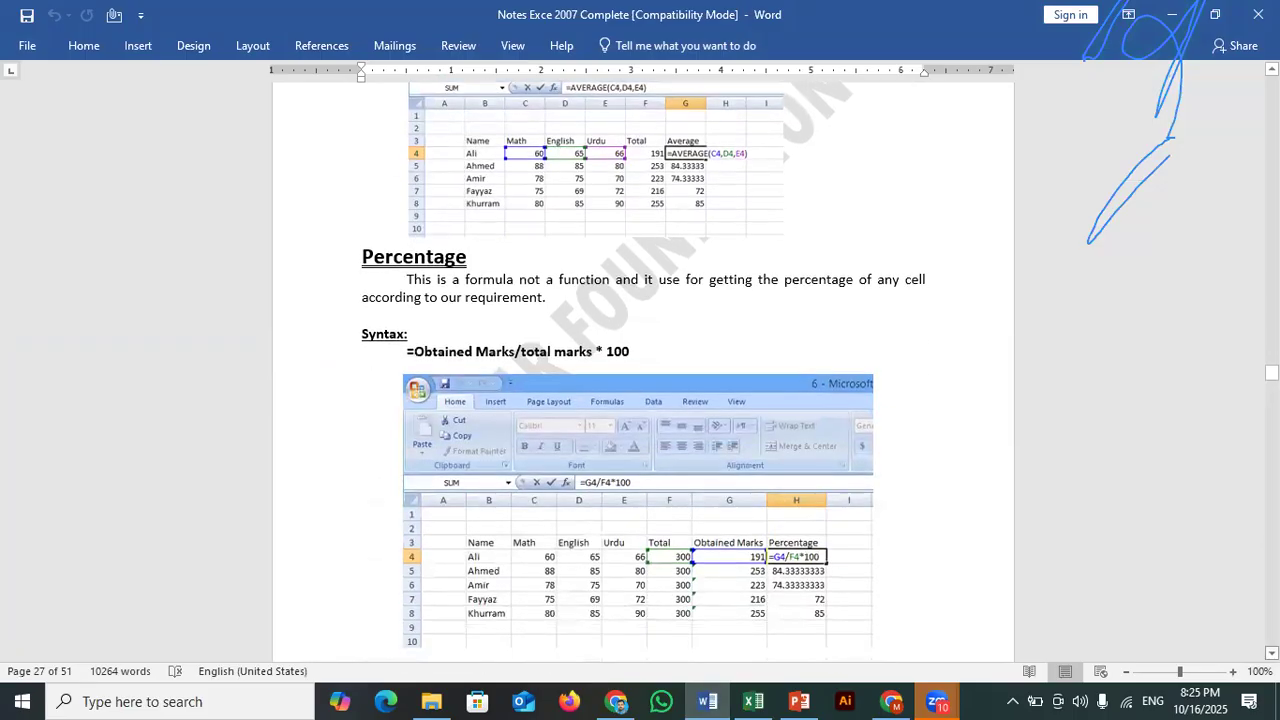
pyautogui.scroll(-1, 640, 400)
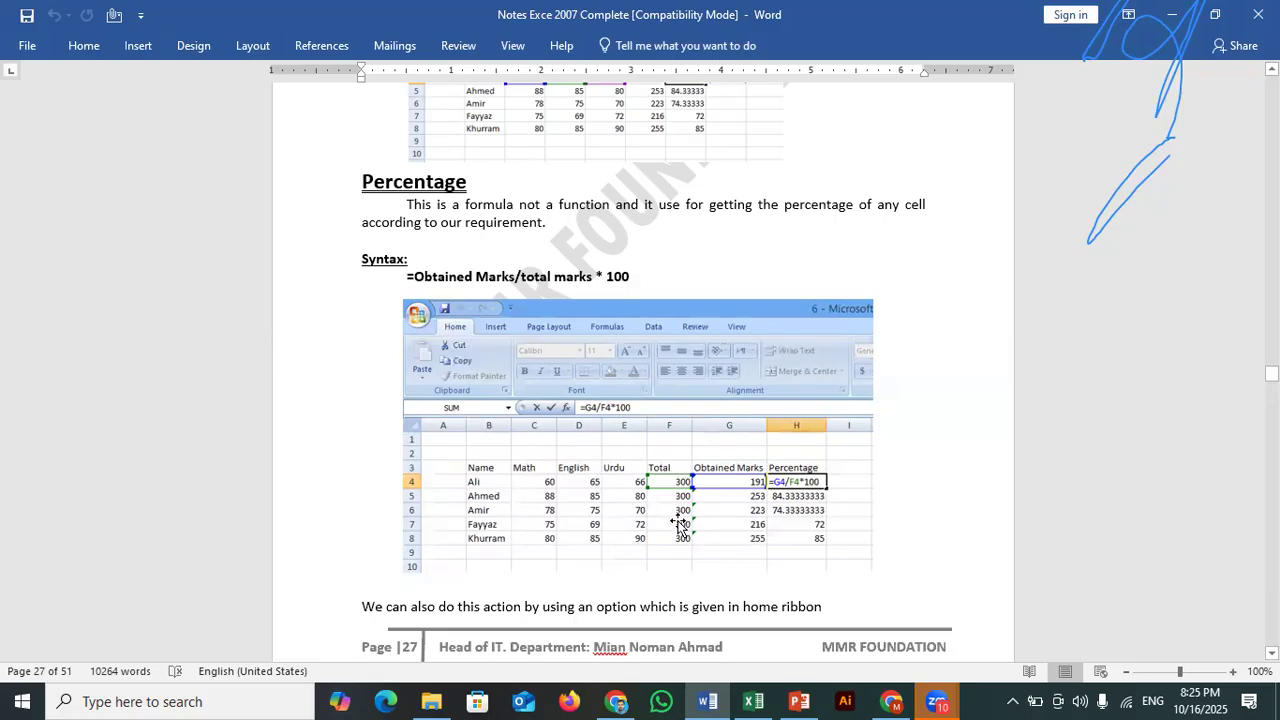
# Switch back to the Excel workbook and change the header in J4 to "Obtain Marks".
pyautogui.click(752, 700)
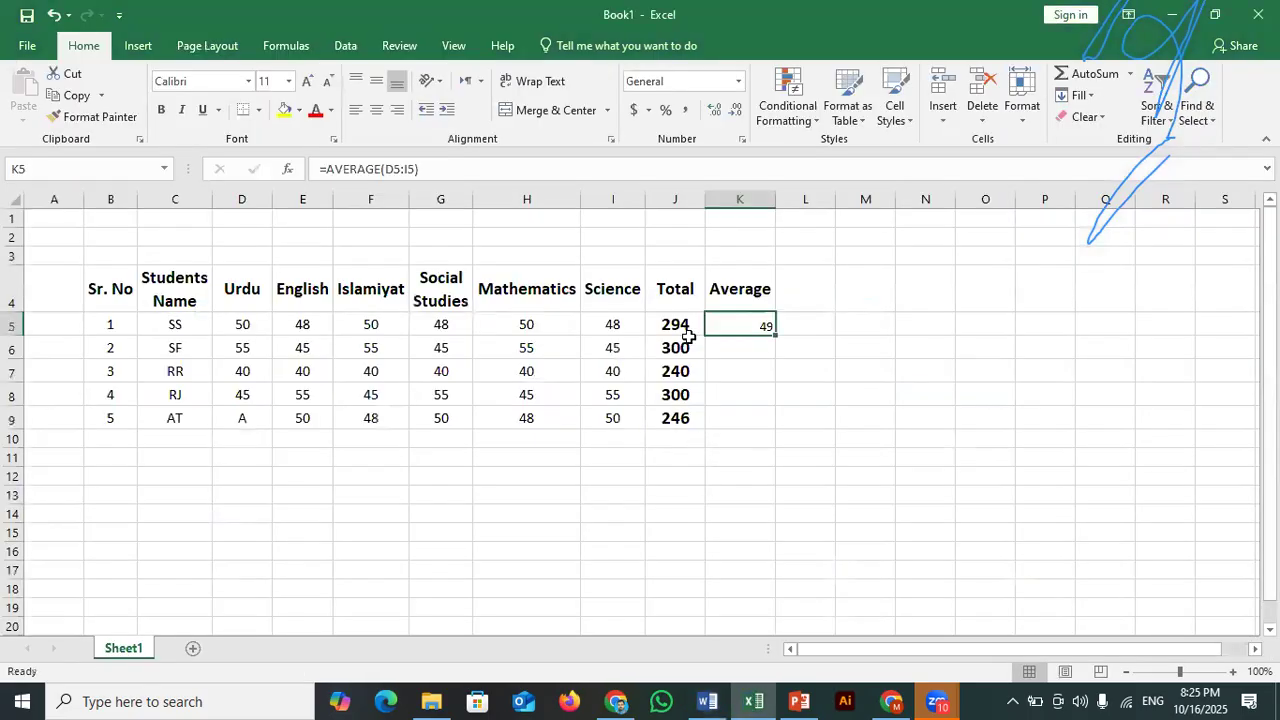
pyautogui.click(673, 284)
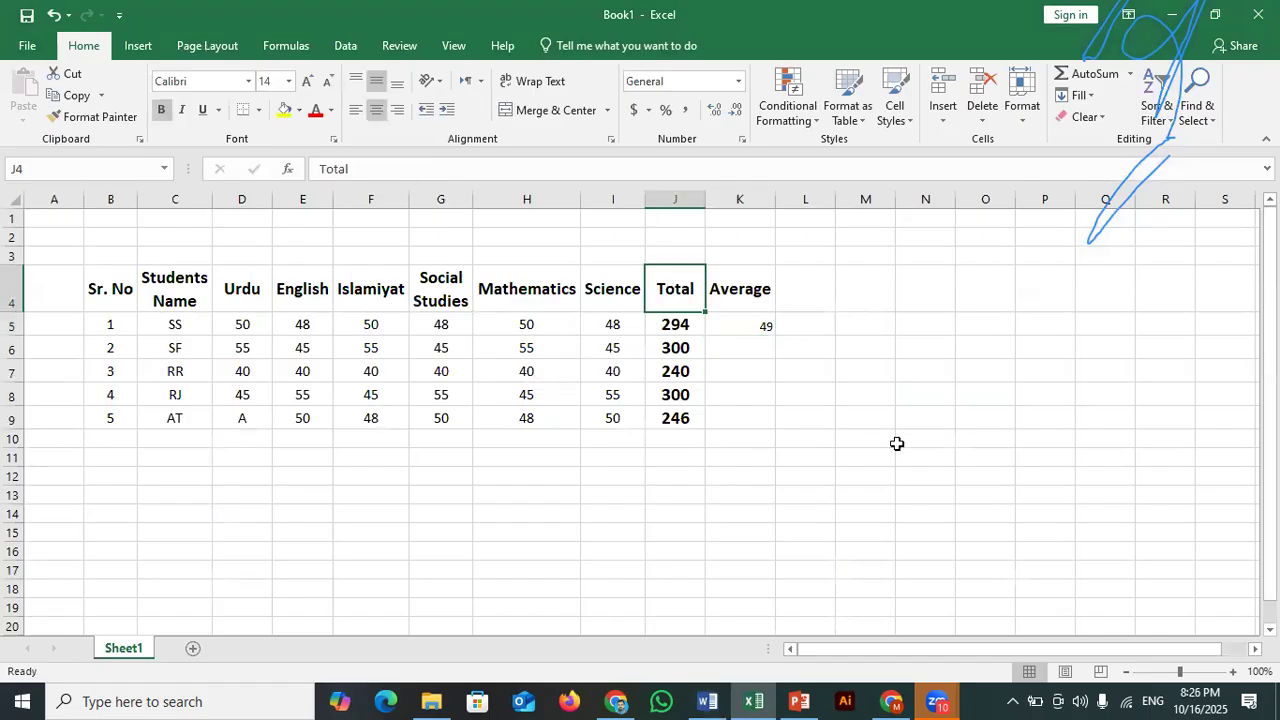
pyautogui.press('F2')
pyautogui.hotkey('shift', 'Left')
pyautogui.hotkey('shift', 'Left')
pyautogui.hotkey('shift', 'Left')
pyautogui.hotkey('shift', 'Left')
pyautogui.hotkey('shift', 'Left')
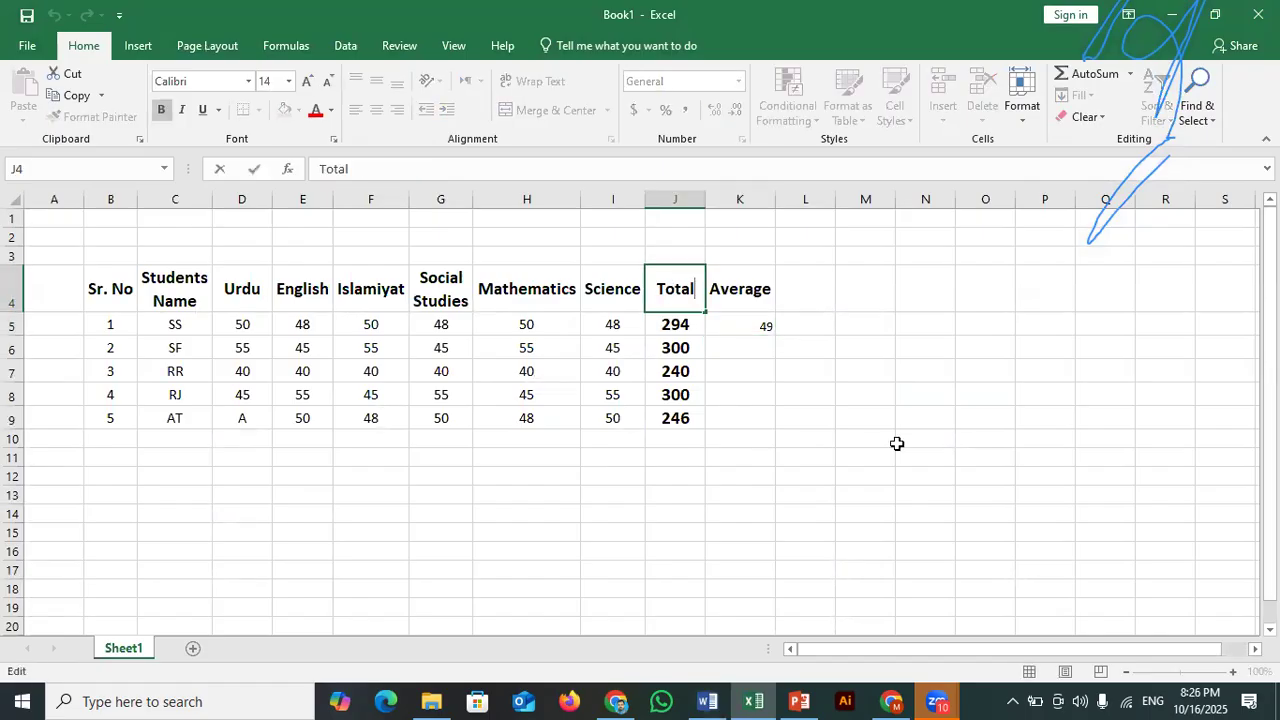
pyautogui.write('Obtain Marks')
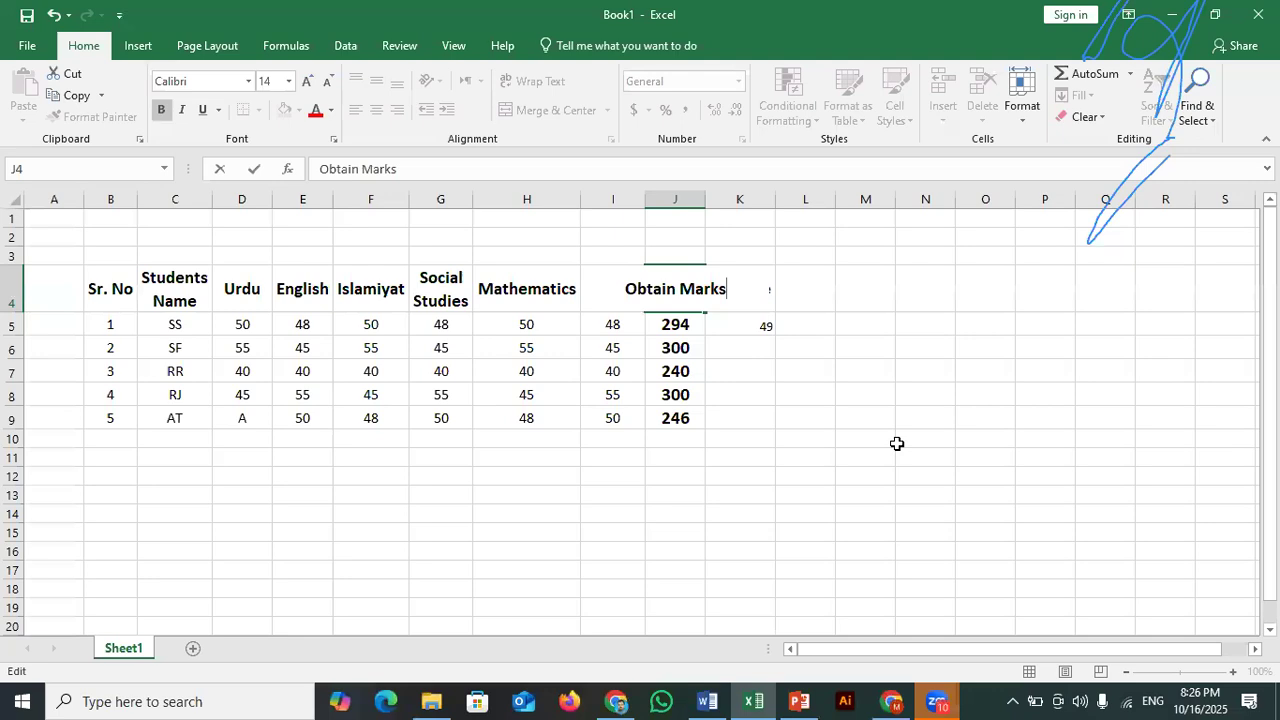
pyautogui.click(872, 304)
# Wrap the text of the "Obtain Marks" header in J4.
pyautogui.click(672, 284)
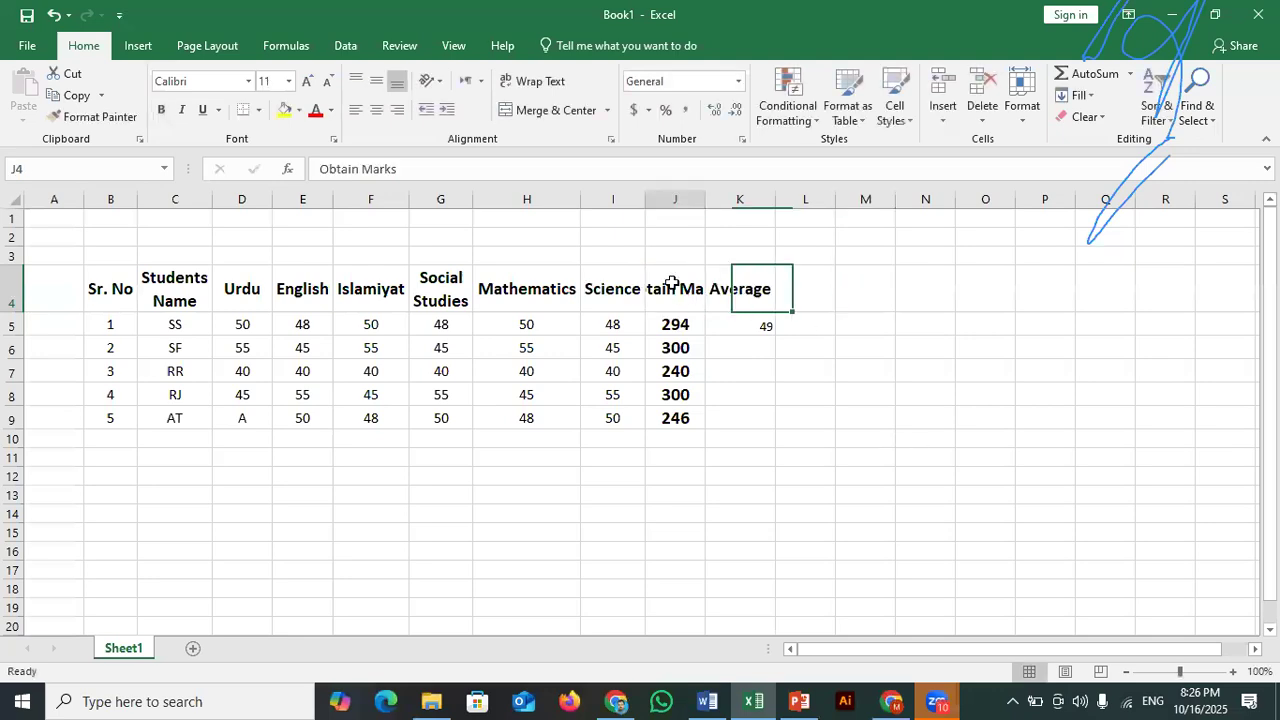
pyautogui.click(672, 284)
pyautogui.click(527, 84)
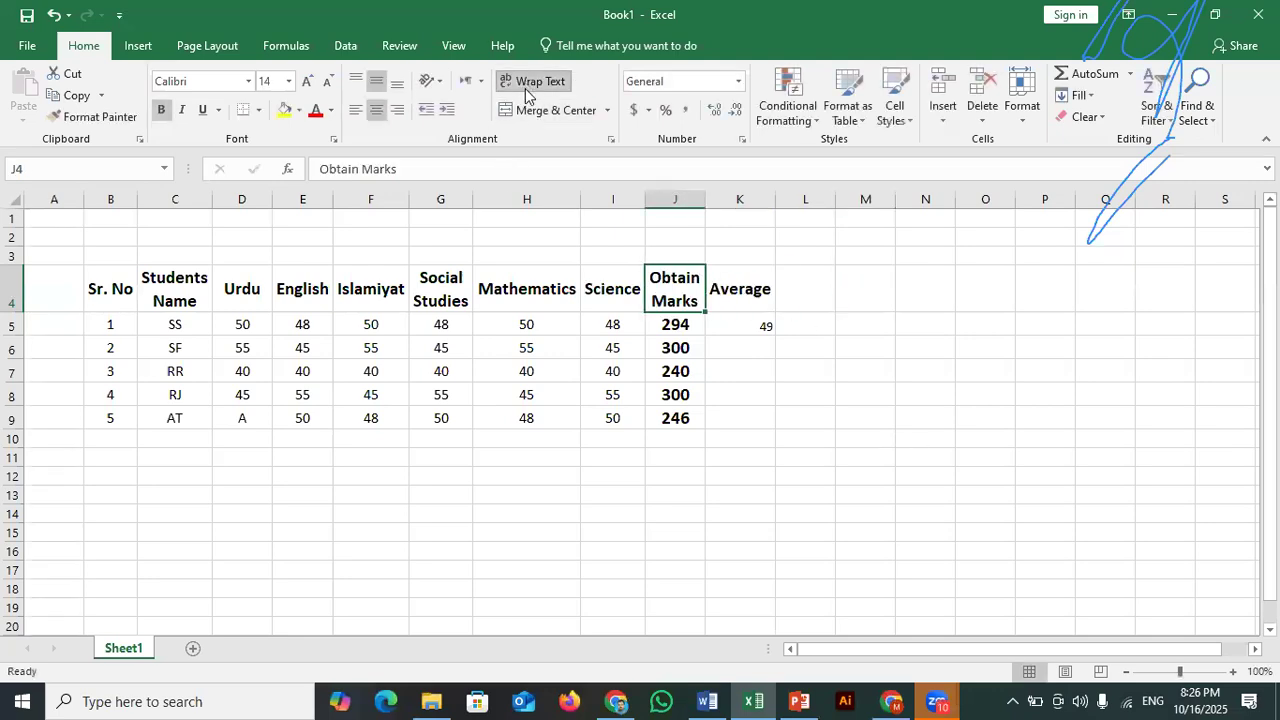
pyautogui.click(886, 292)
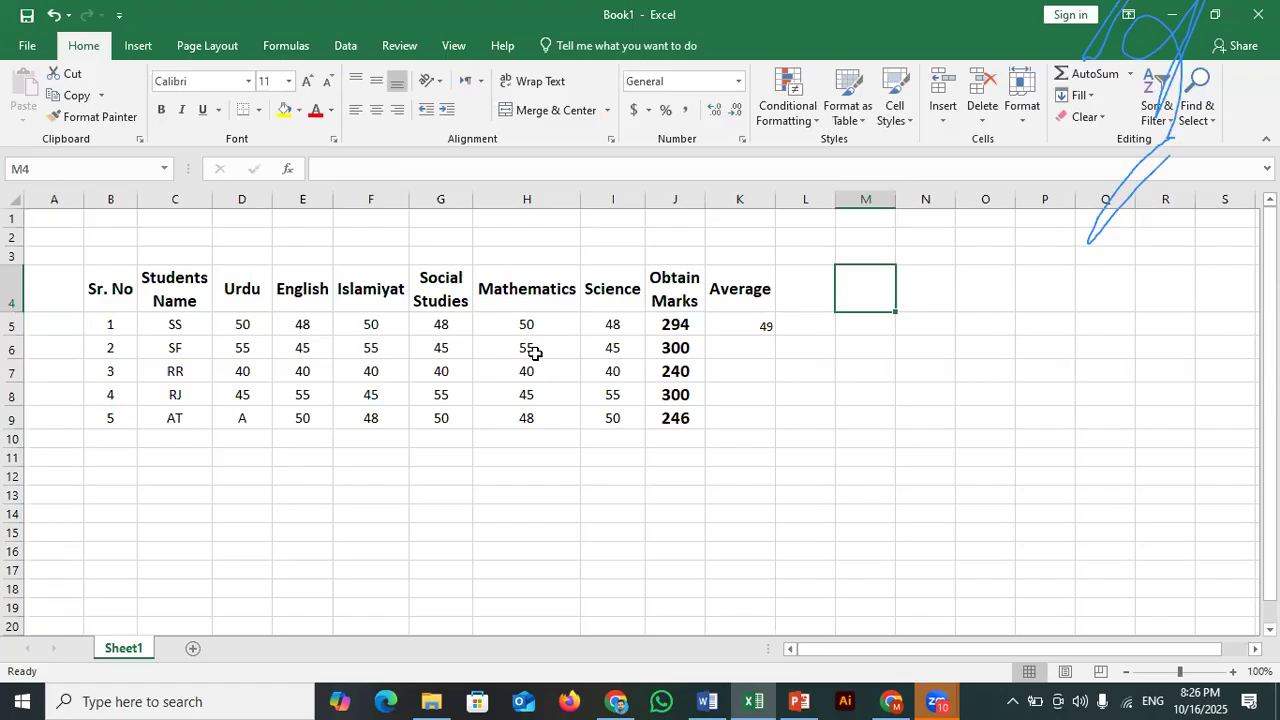
pyautogui.click(684, 292)
pyautogui.click(716, 270)
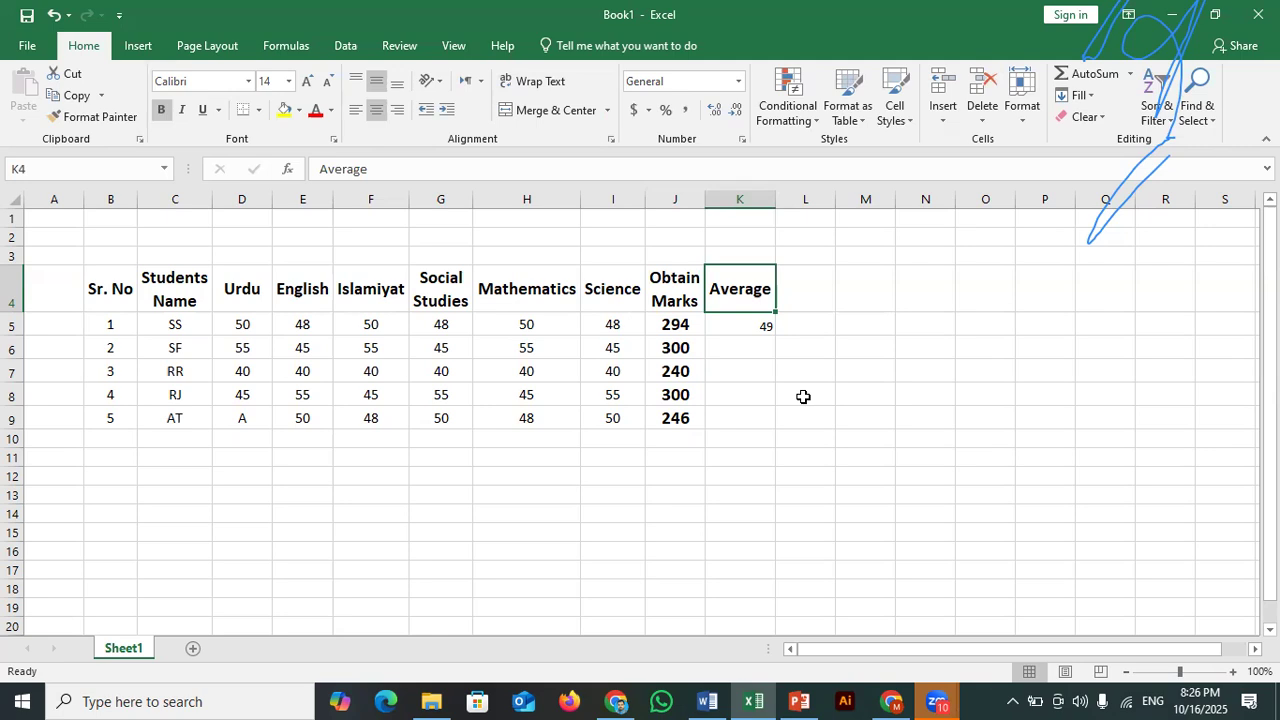
pyautogui.click(677, 289)
pyautogui.click(732, 290)
pyautogui.click(668, 290)
pyautogui.click(732, 292)
pyautogui.click(682, 287)
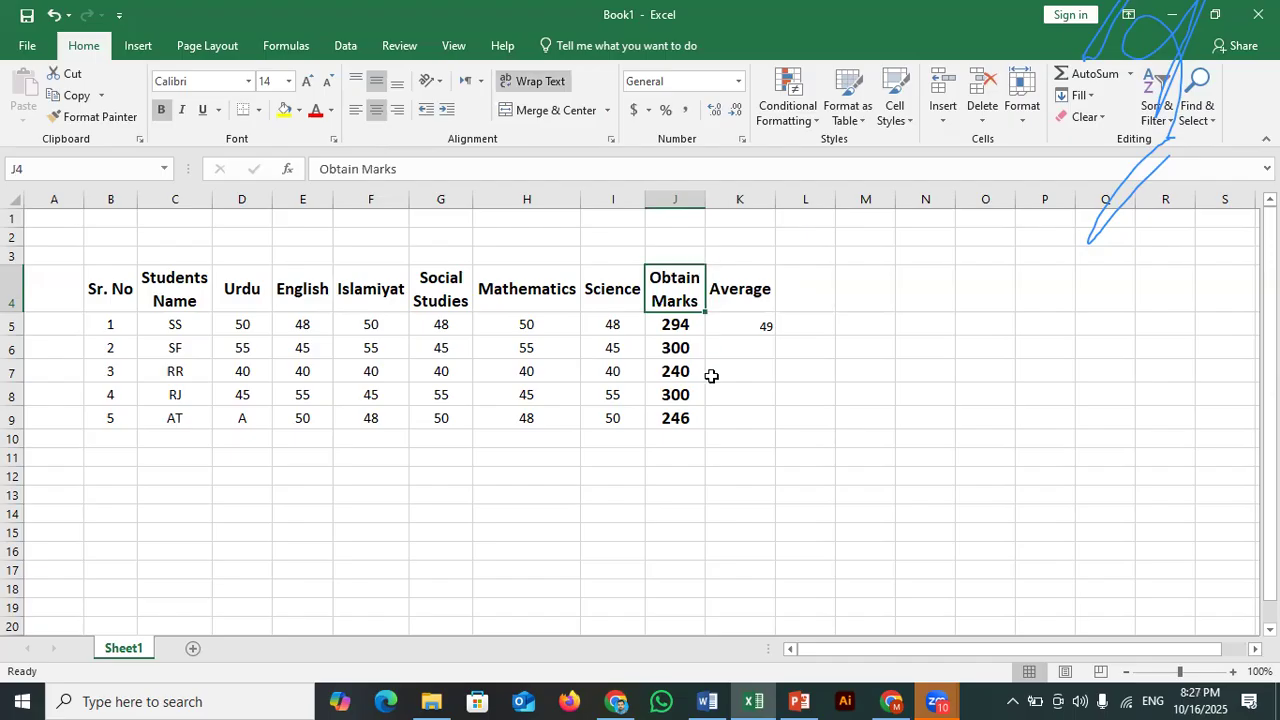
# Insert a new column before the Average column and enter the header "Total Marks" in K4.
pyautogui.click(748, 297)
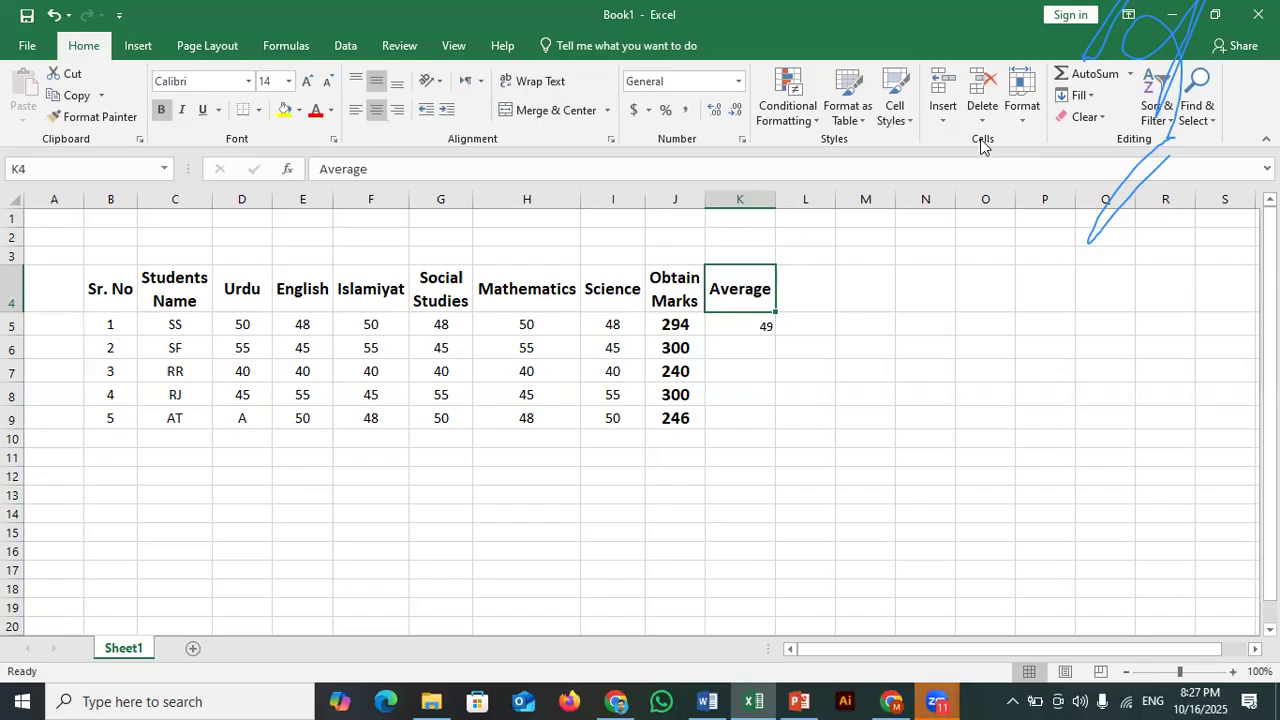
pyautogui.click(942, 124)
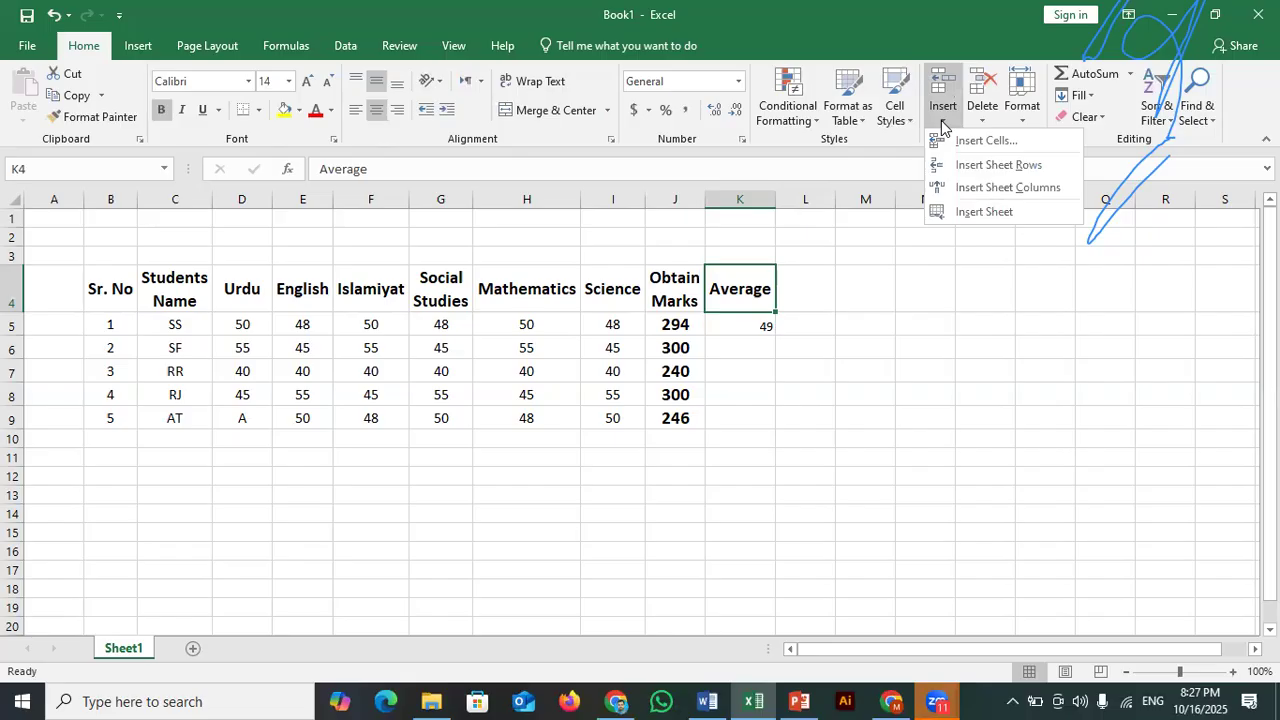
pyautogui.click(993, 188)
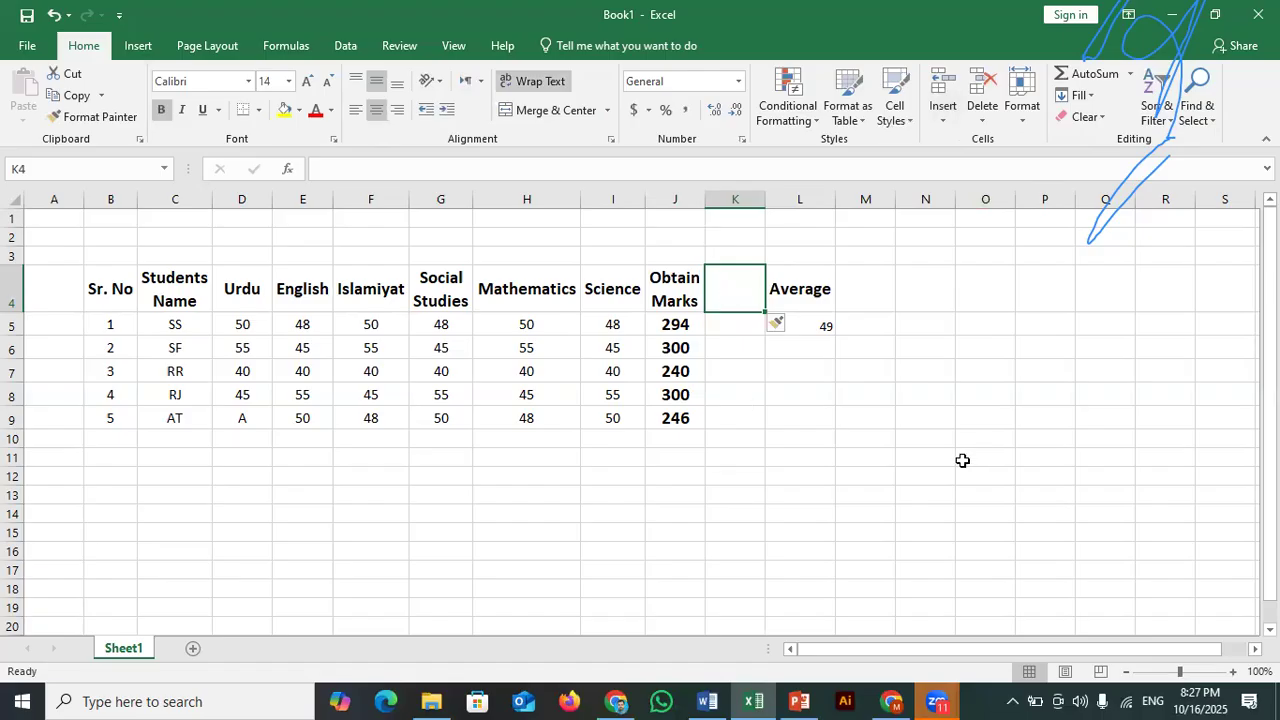
pyautogui.write('T')
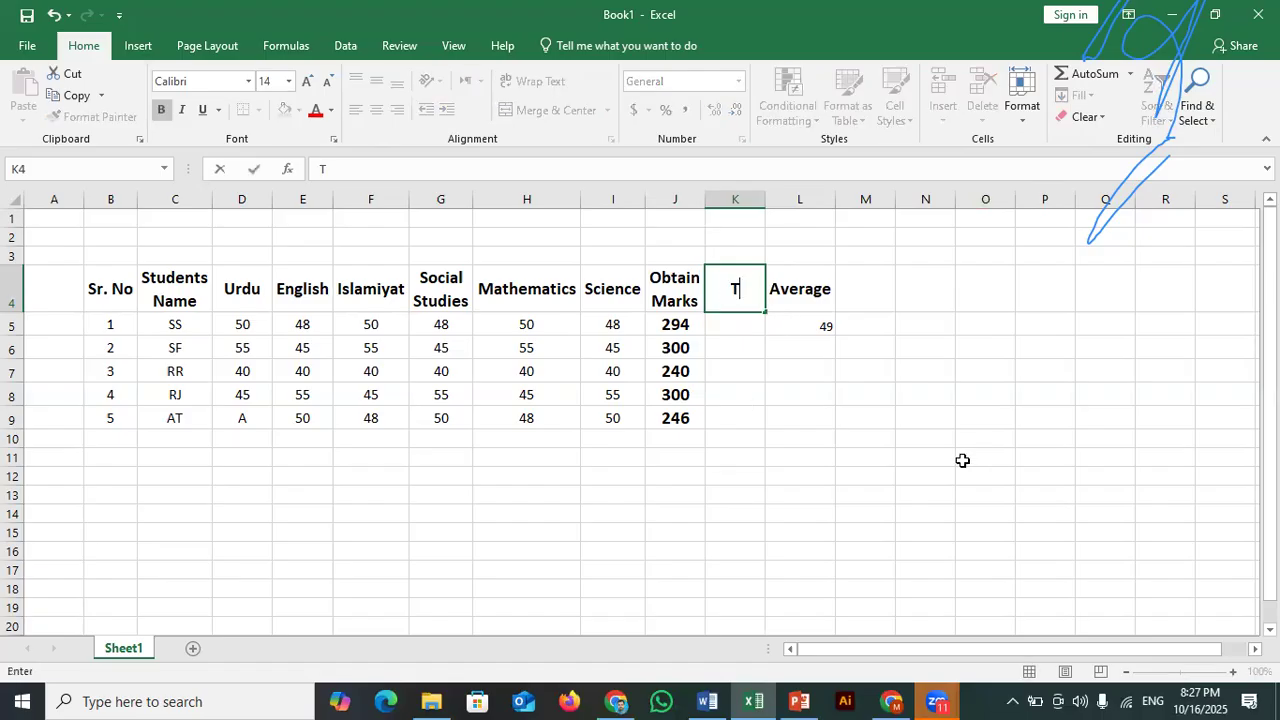
pyautogui.write('otal Mar')
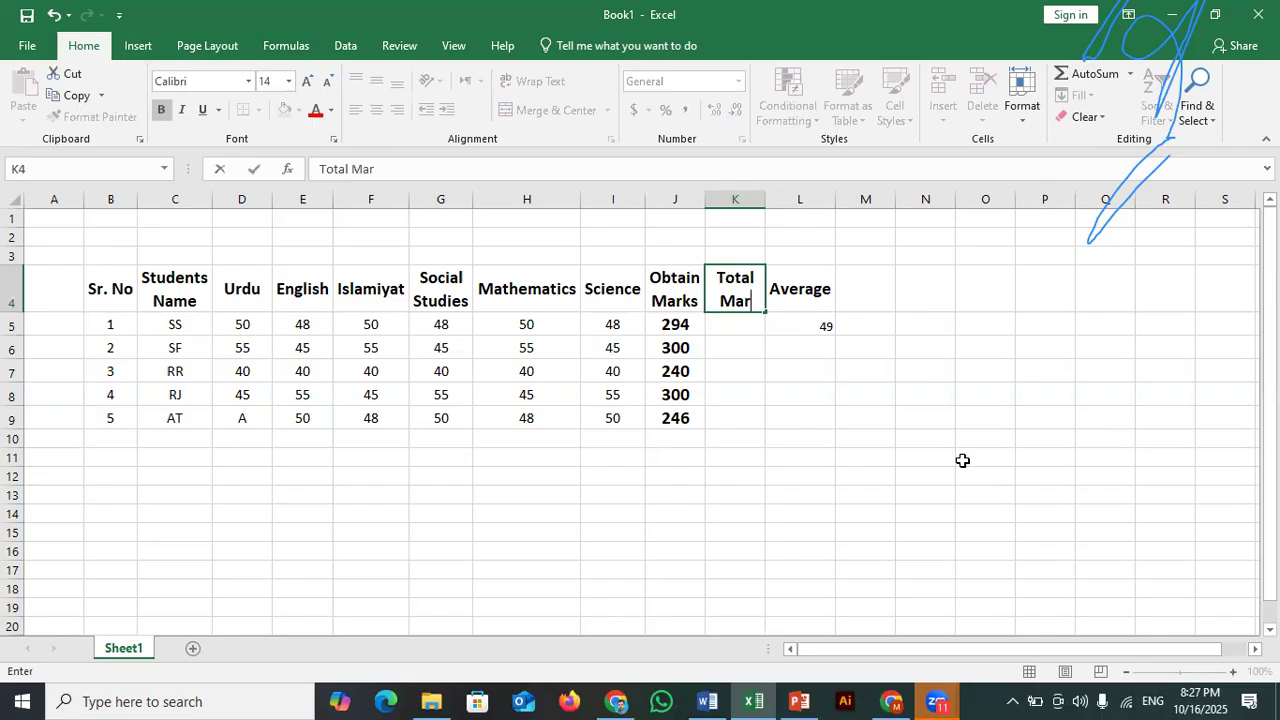
pyautogui.write('ks')
pyautogui.press('Return')
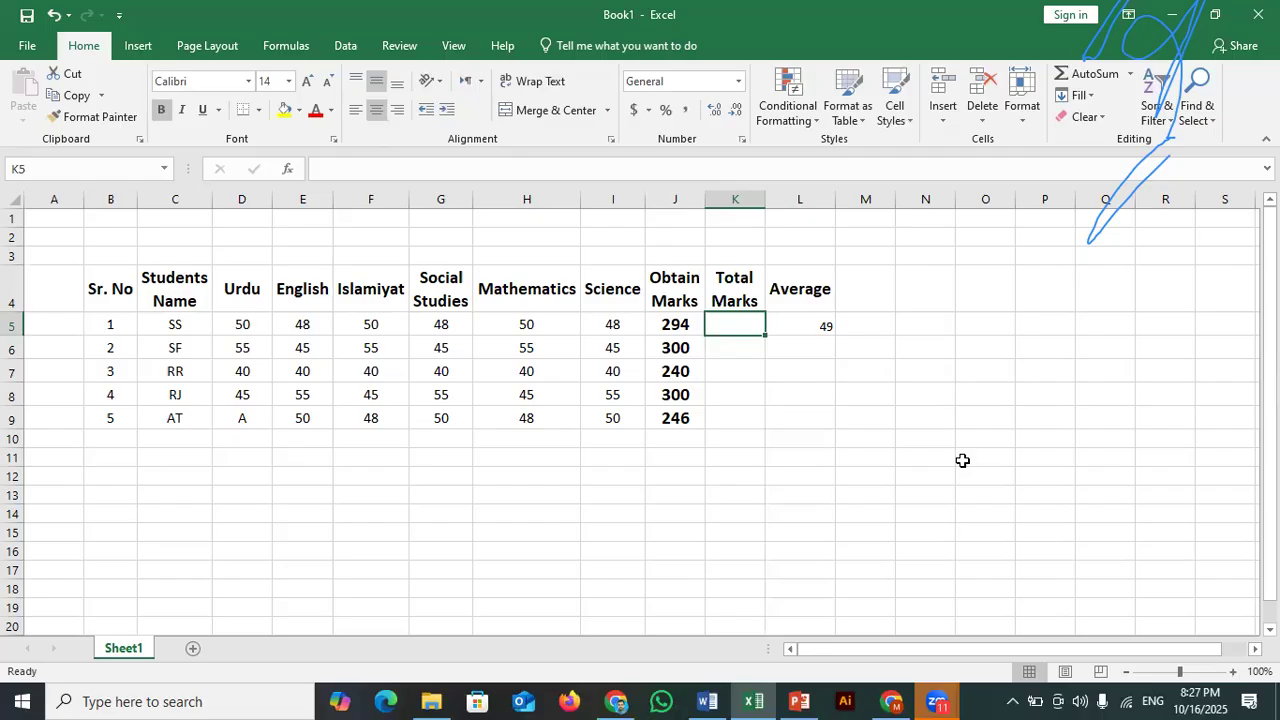
# Enter 300 as the first student's total marks in K5.
pyautogui.press('Up')
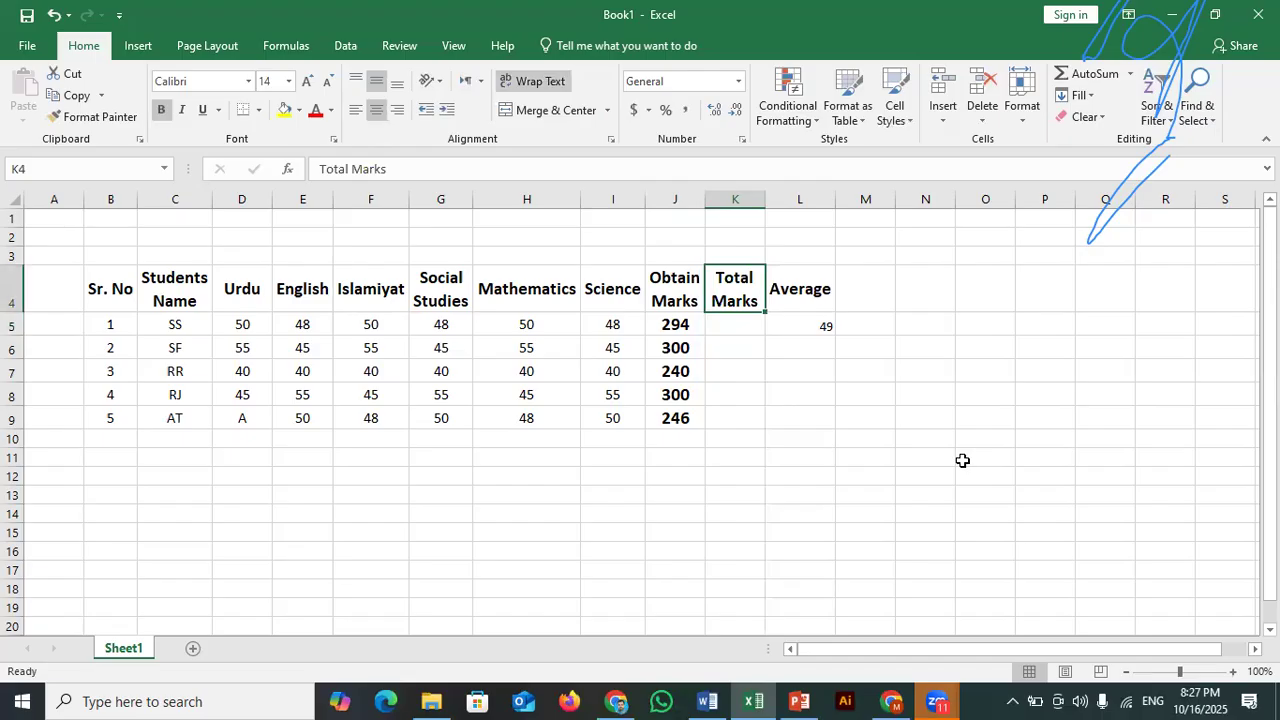
pyautogui.press('Left')
pyautogui.press('Right')
pyautogui.press('Down')
pyautogui.press('Down')
pyautogui.press('Up')
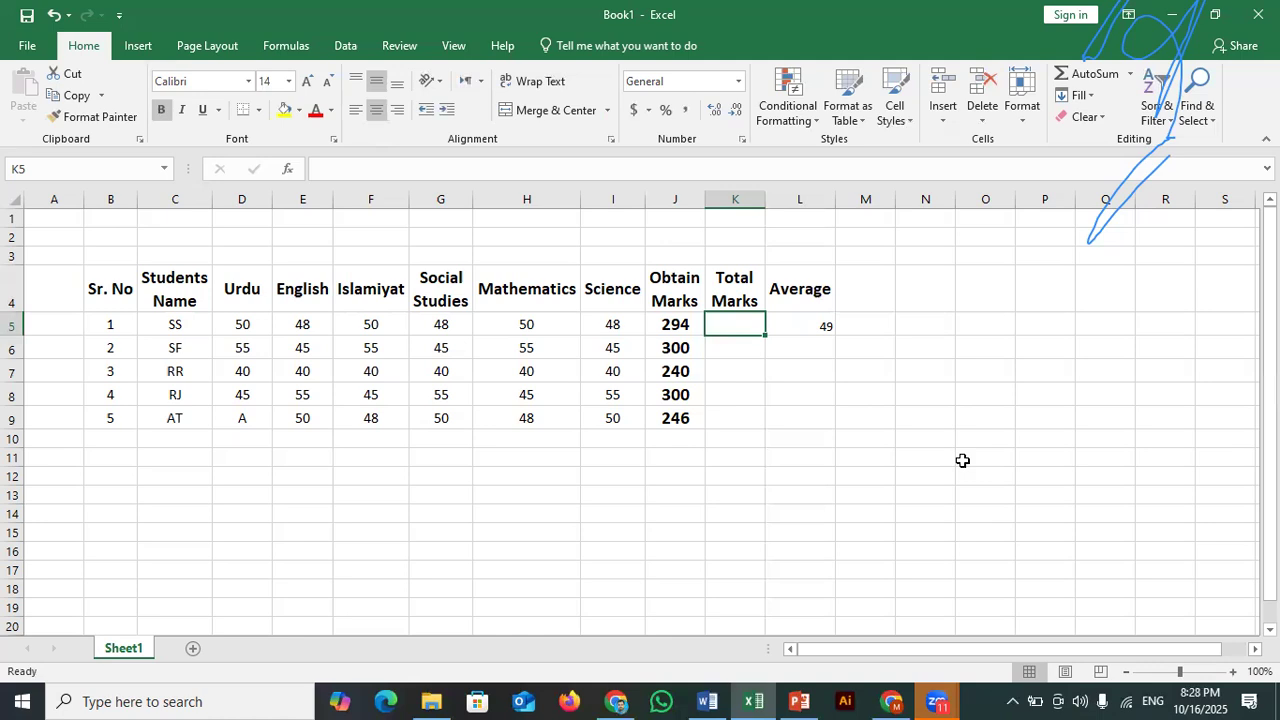
pyautogui.write('300')
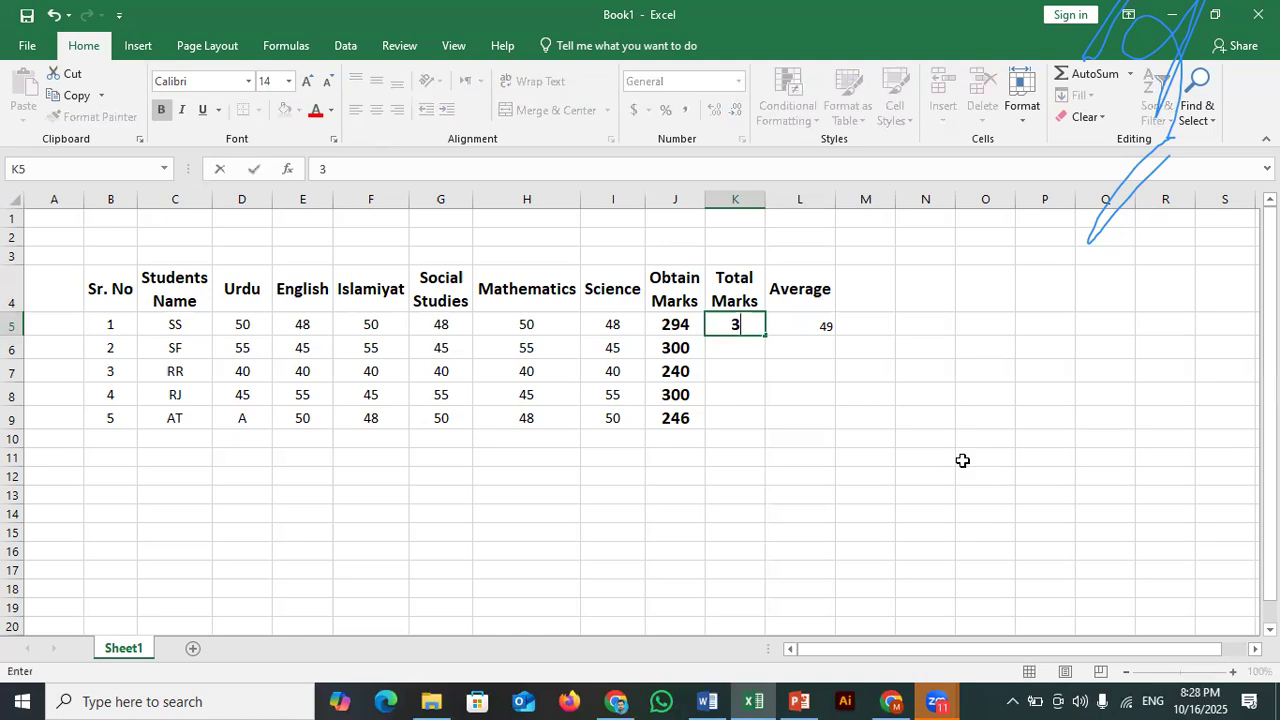
pyautogui.press('Return')
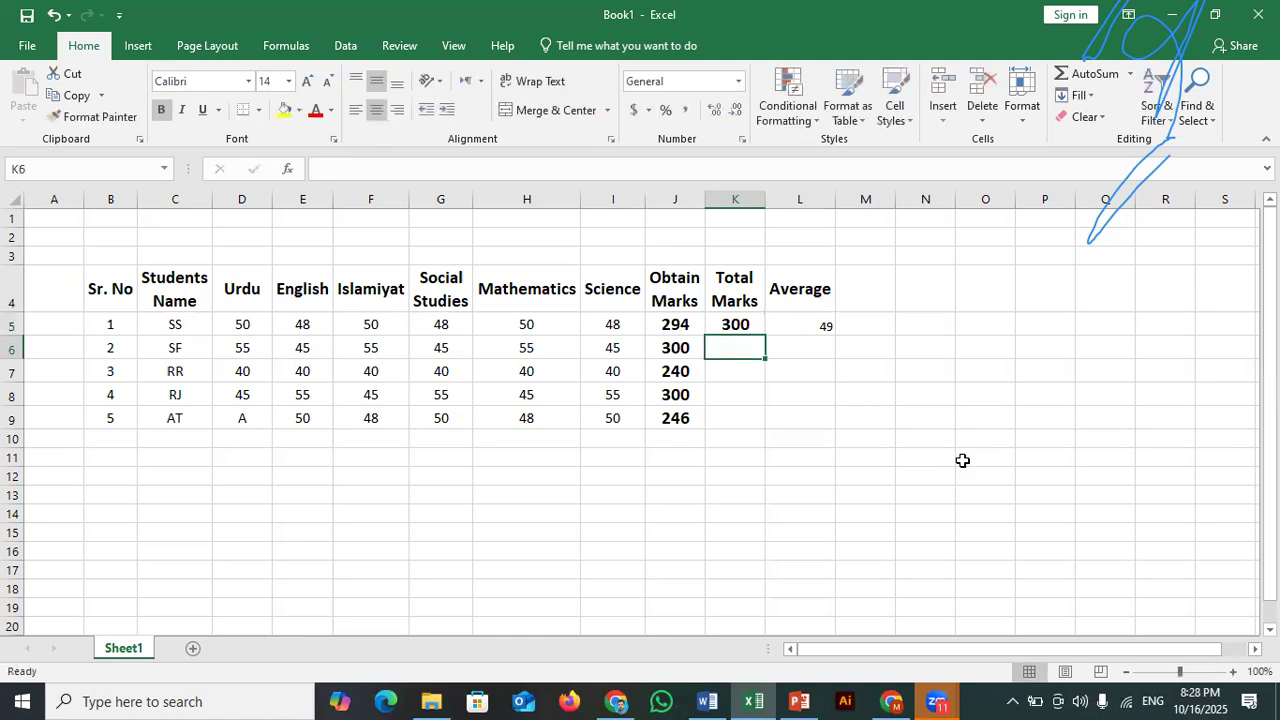
# Change student SF's Urdu, Islamiyat and Mathematics marks in row 6 to 49 each.
pyautogui.press('Up')
pyautogui.press('Left')
pyautogui.press('Left')
pyautogui.press('Left')
pyautogui.press('Left')
pyautogui.press('Left')
pyautogui.press('Left')
pyautogui.press('Left')
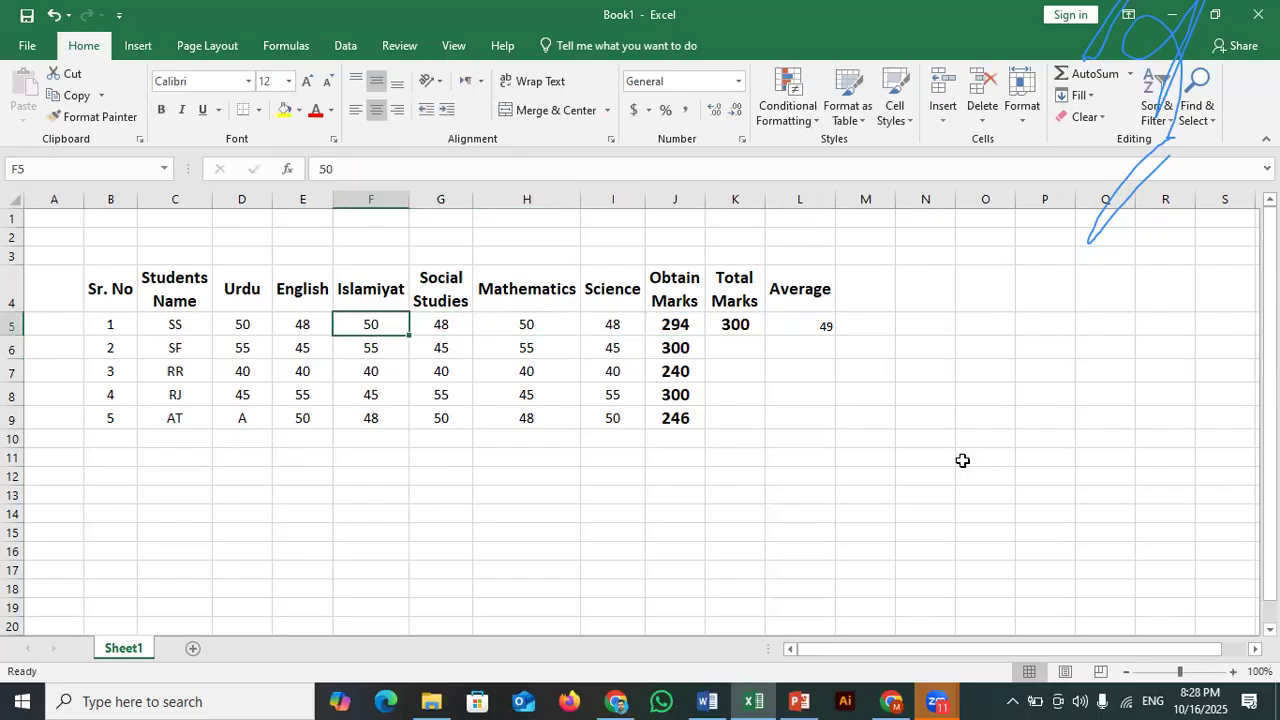
pyautogui.press('Down')
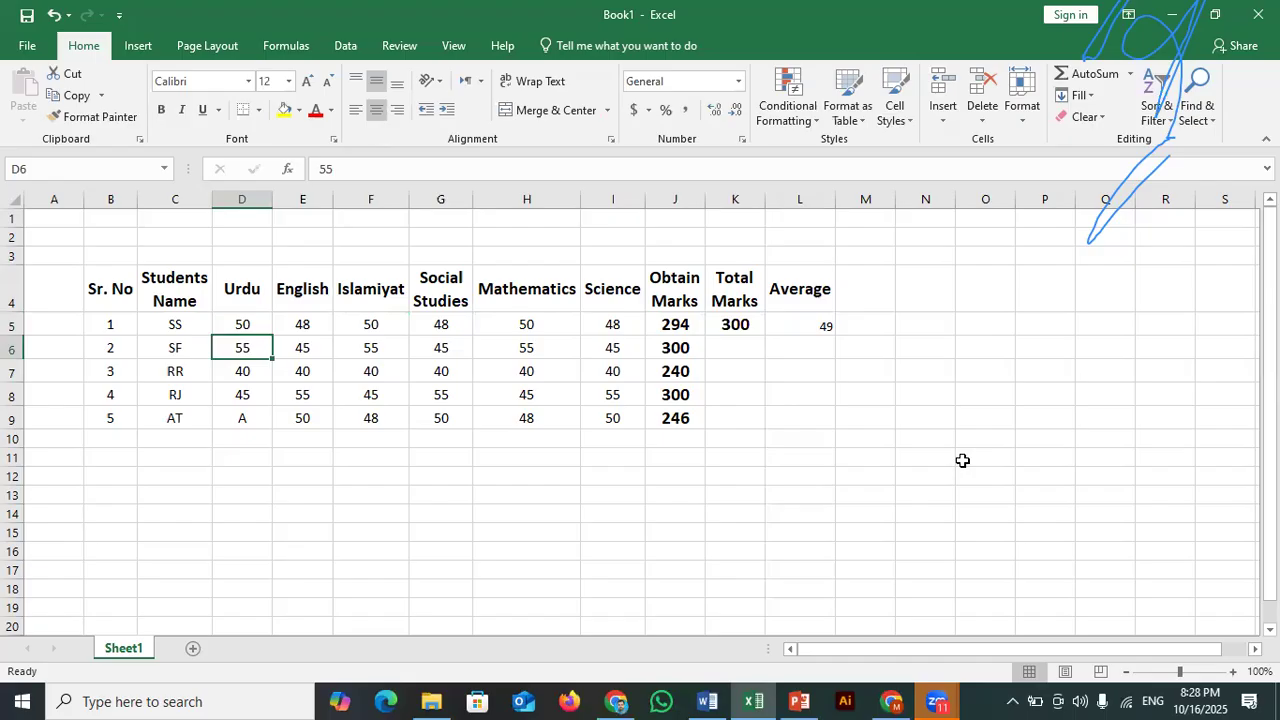
pyautogui.write('49')
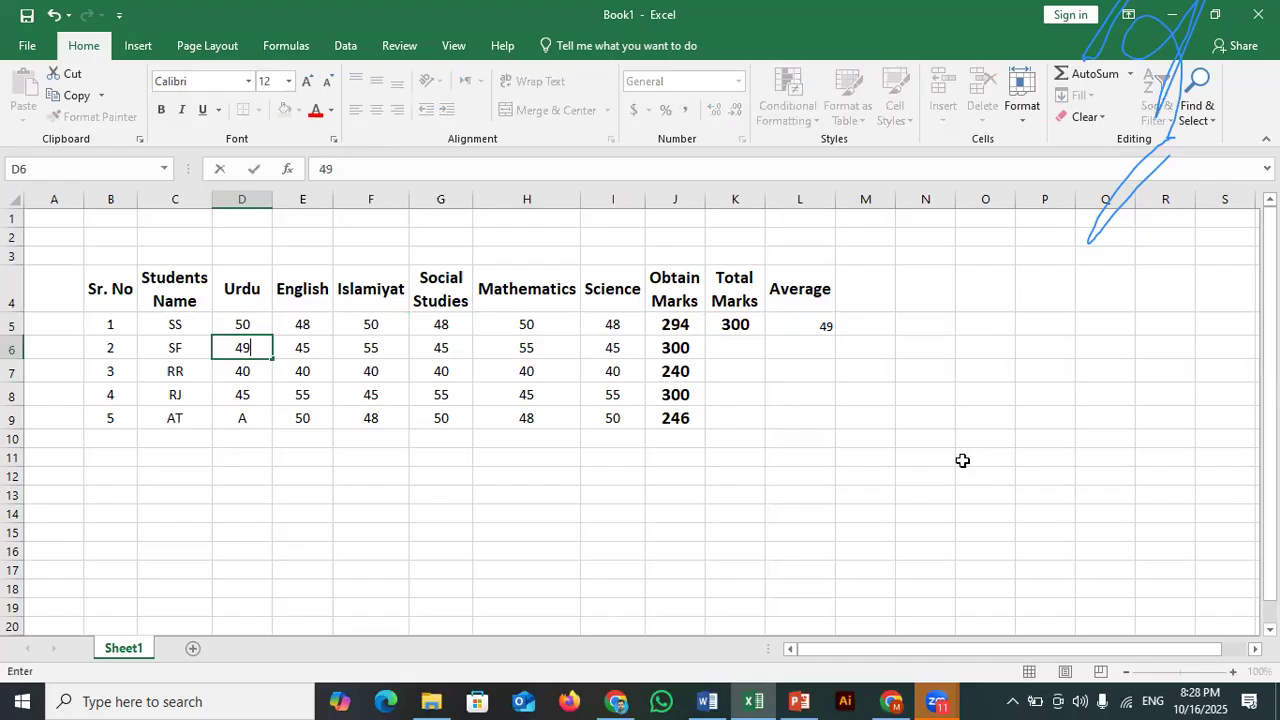
pyautogui.press('Right')
pyautogui.press('Right')
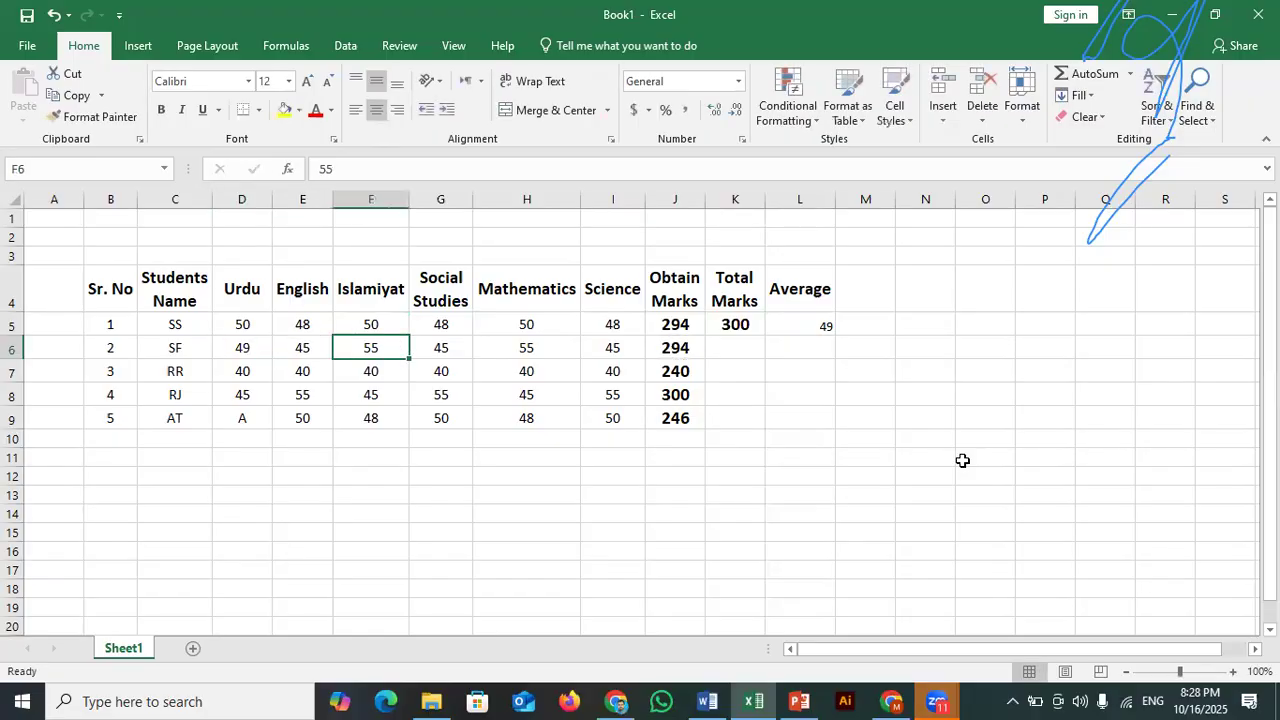
pyautogui.write('49')
pyautogui.press('Right')
pyautogui.press('Right')
pyautogui.write('49')
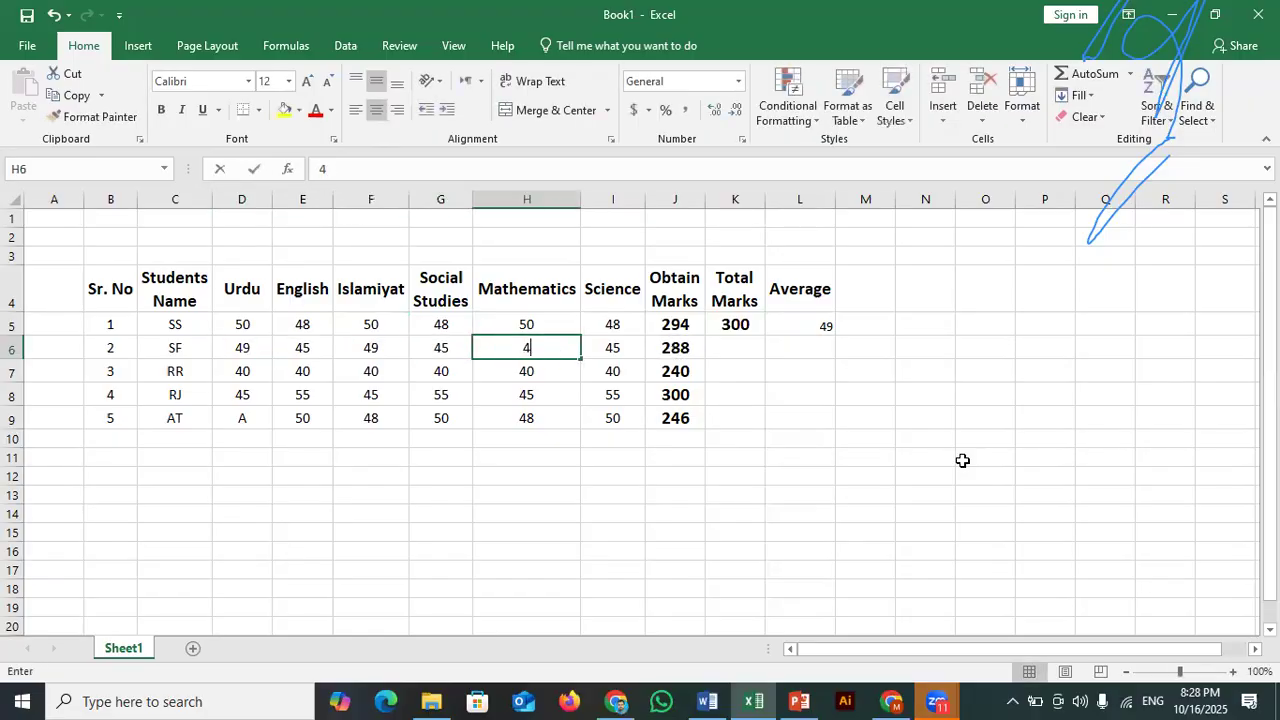
pyautogui.press('Return')
# Change student RJ's English, Social Studies and Science marks in row 8 to 49 each.
pyautogui.press('Down')
pyautogui.press('Left')
pyautogui.press('Left')
pyautogui.press('Left')
pyautogui.press('Left')
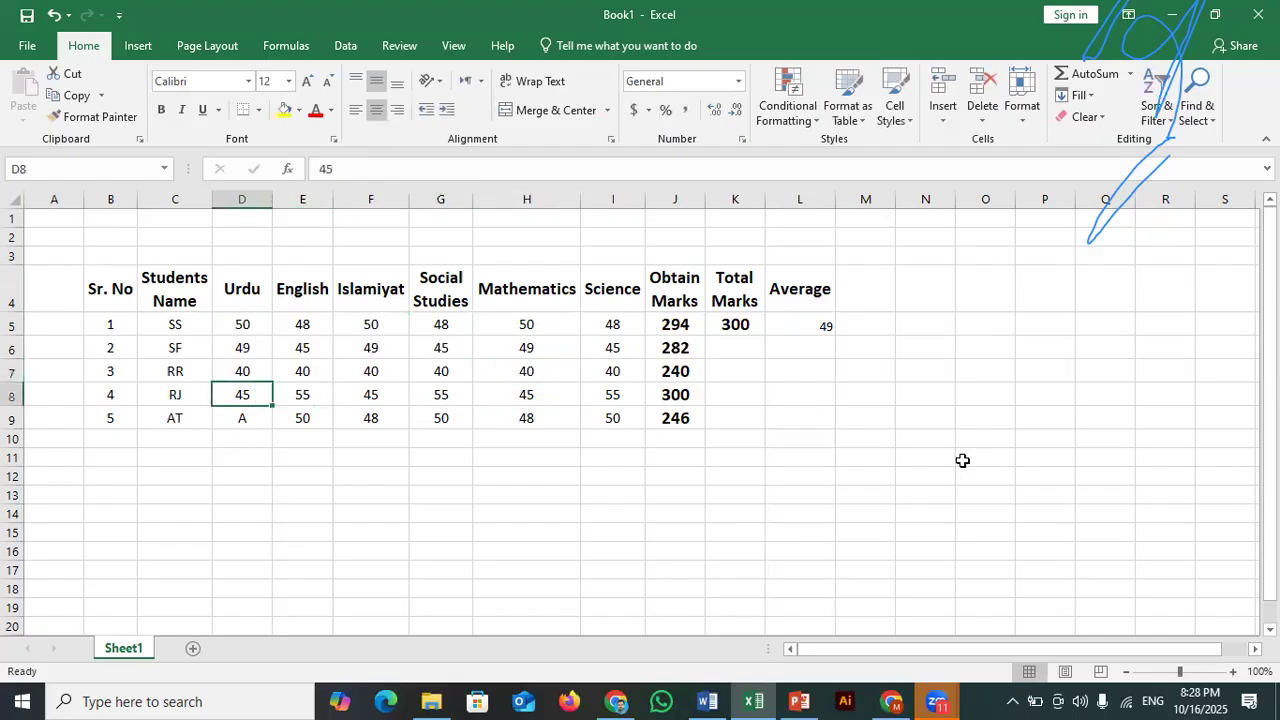
pyautogui.press('Right')
pyautogui.write('49')
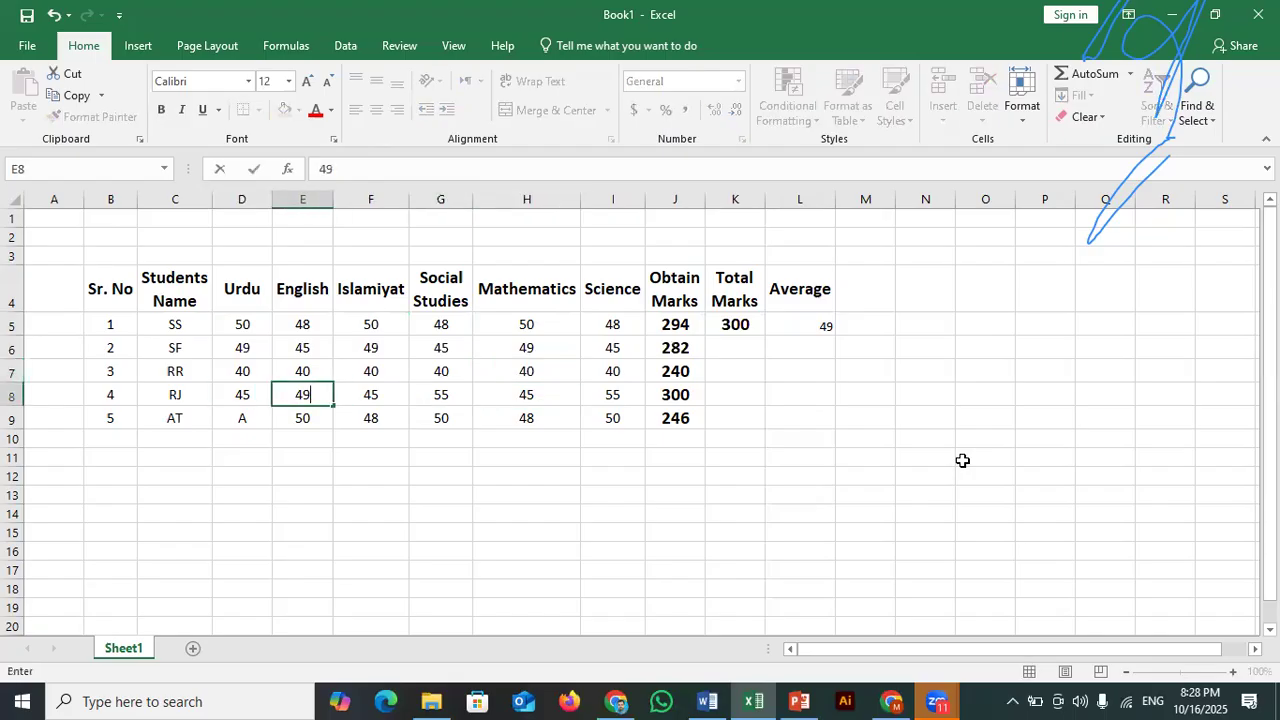
pyautogui.press('Right')
pyautogui.press('Right')
pyautogui.write('49')
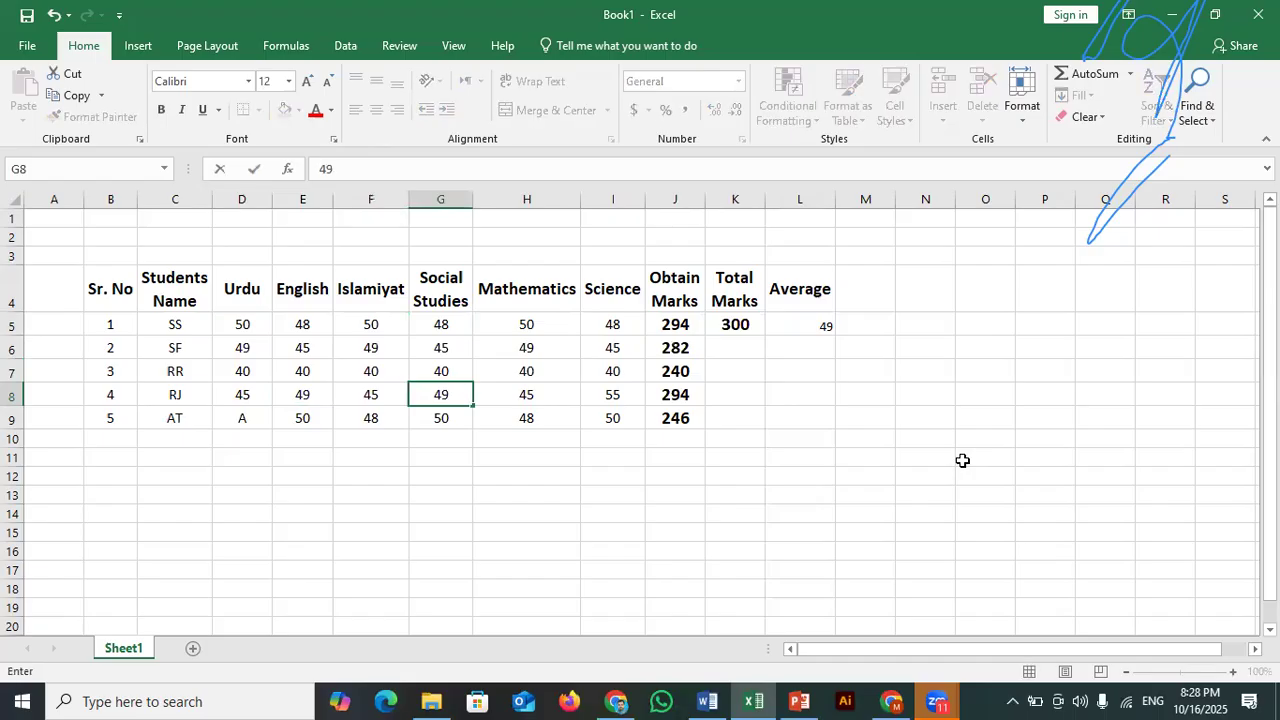
pyautogui.press('Right')
pyautogui.press('Right')
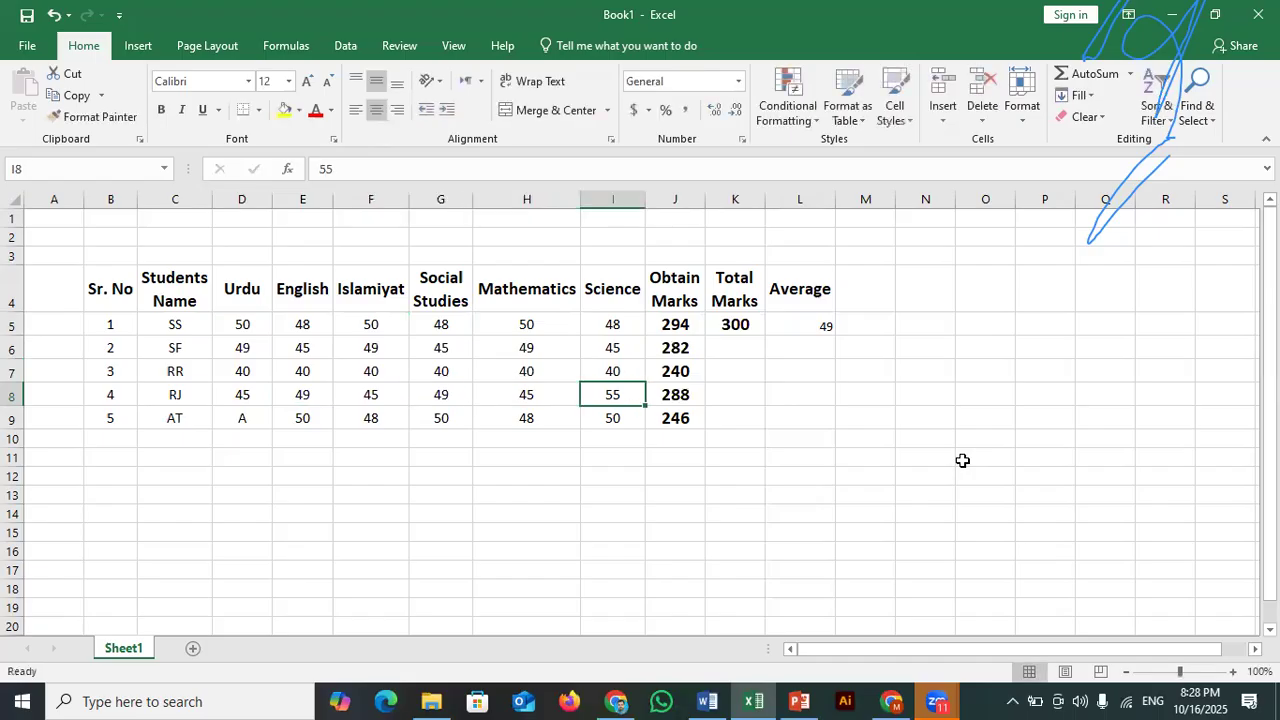
pyautogui.write('49')
pyautogui.press('Return')
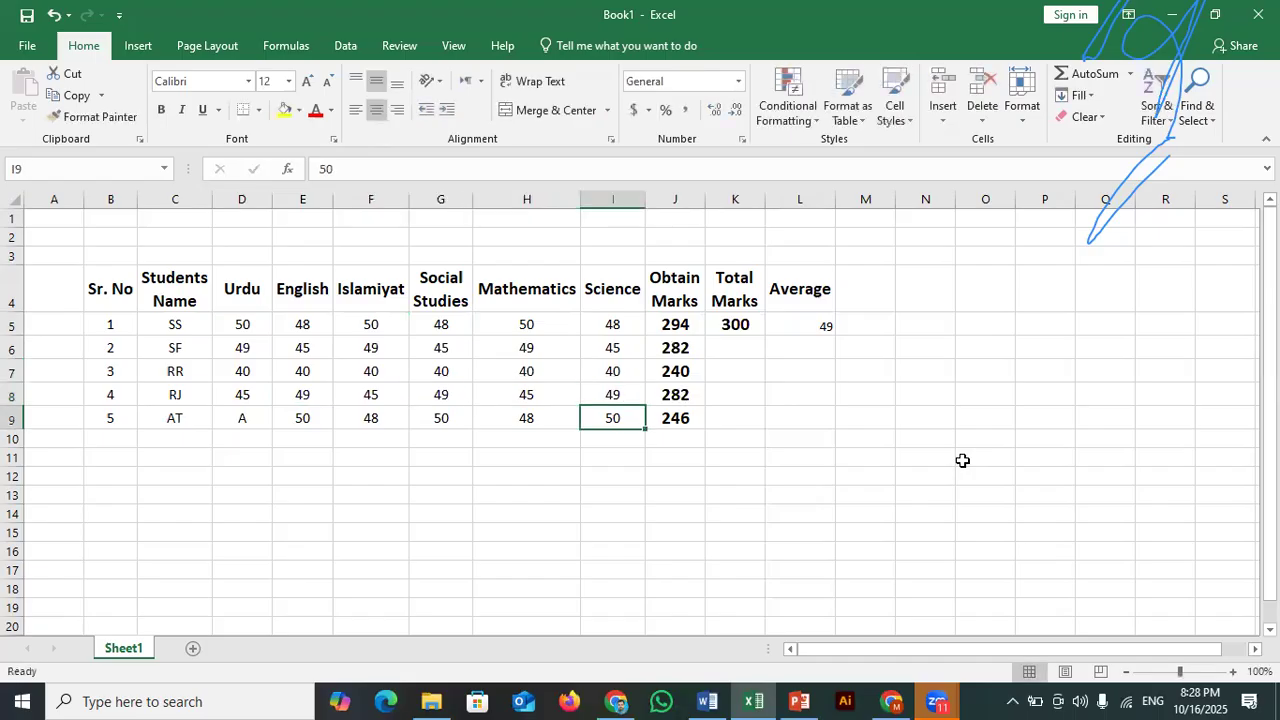
# Fill the total marks value 300 from K5 down to K9 for all remaining students.
pyautogui.press('Right')
pyautogui.press('Right')
pyautogui.press('Up')
pyautogui.press('Up')
pyautogui.press('Up')
pyautogui.press('Up')
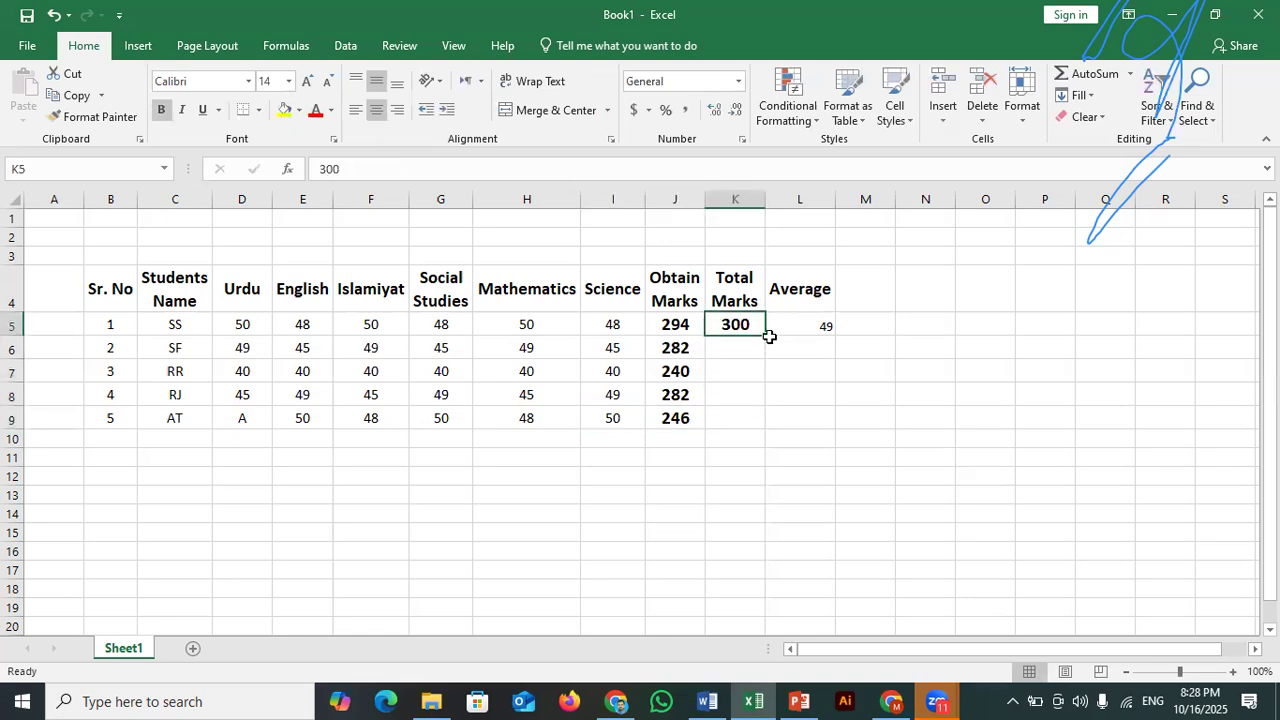
pyautogui.moveTo(766, 337); pyautogui.dragTo(760, 420)
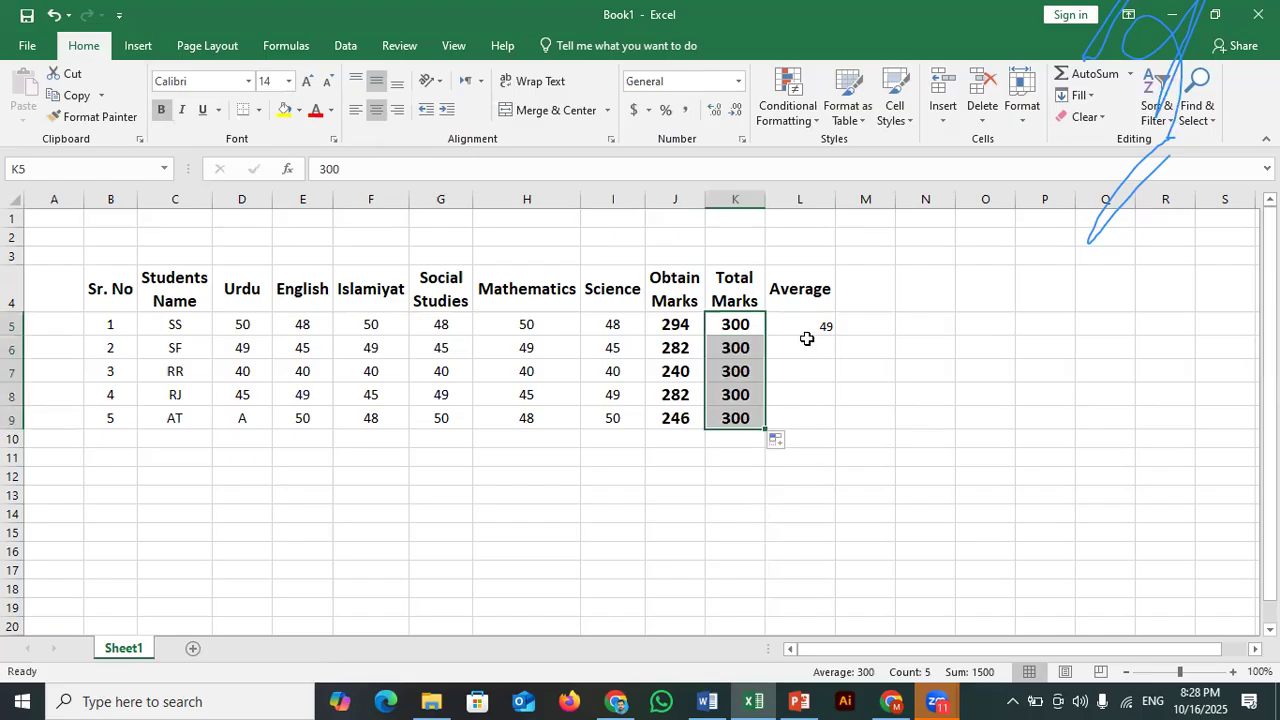
# Fill the average formula from L5 down to L9 for all remaining students.
pyautogui.moveTo(809, 337); pyautogui.dragTo(816, 385)
pyautogui.moveTo(838, 337); pyautogui.dragTo(838, 440)
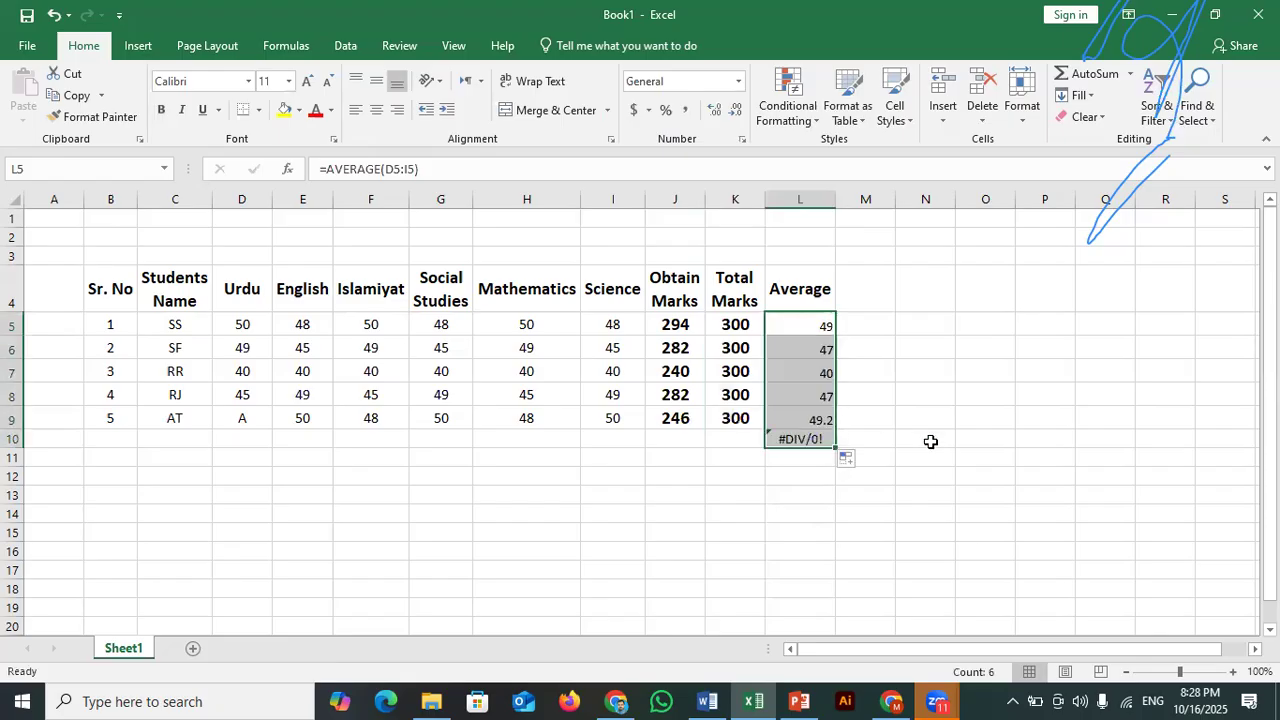
pyautogui.hotkey('ctrl', 'z')
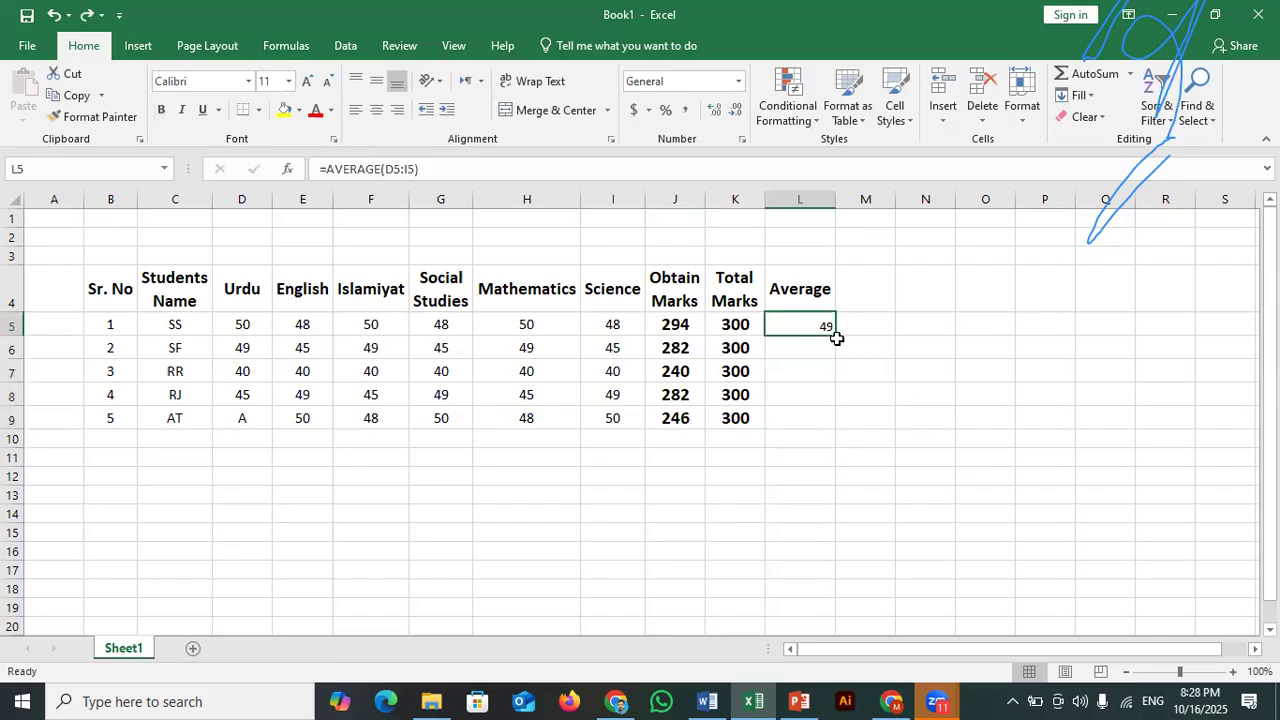
pyautogui.moveTo(836, 336); pyautogui.dragTo(875, 419)
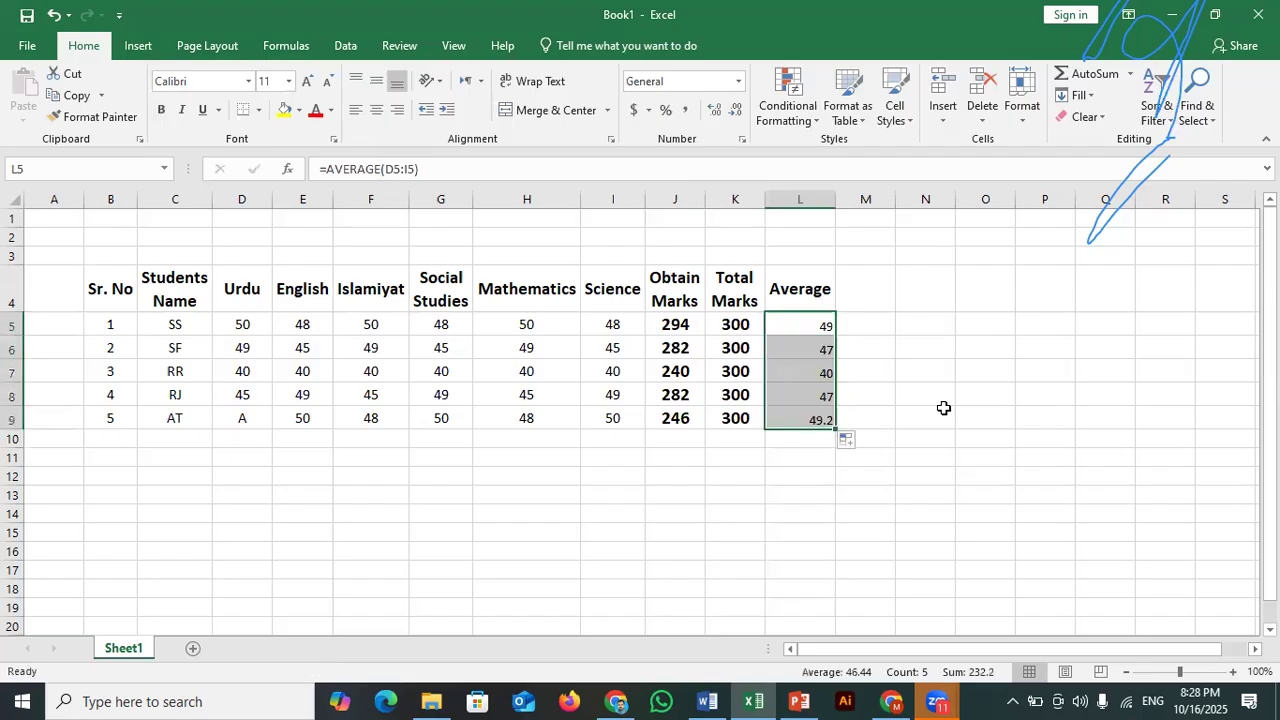
pyautogui.click(890, 415)
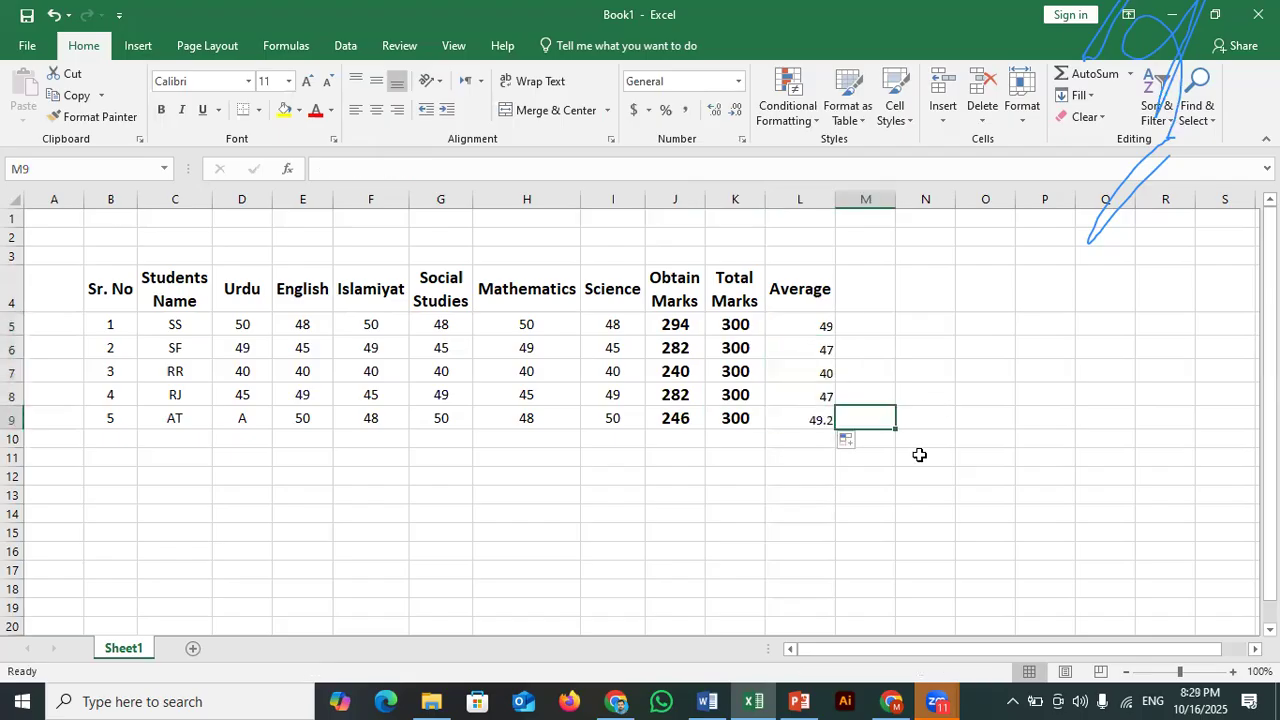
# Add the heading Percentage in M4 and widen column M to fit it.
pyautogui.click(880, 298)
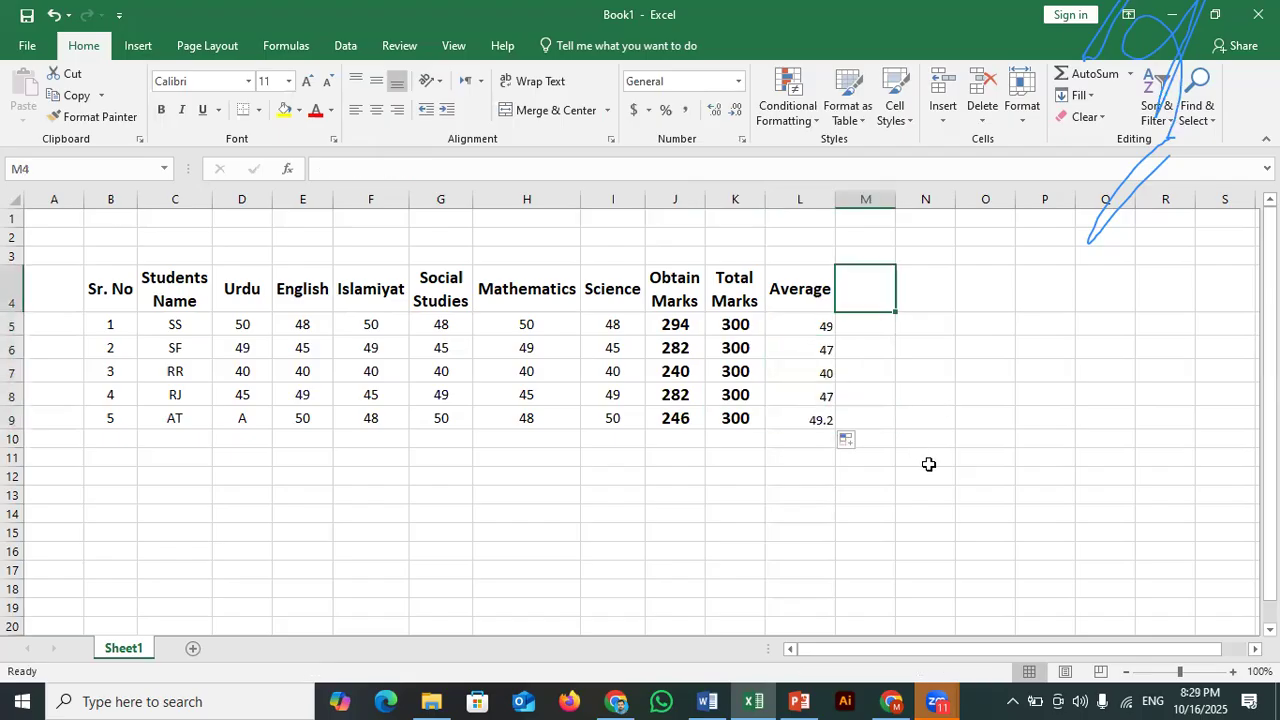
pyautogui.write('Per')
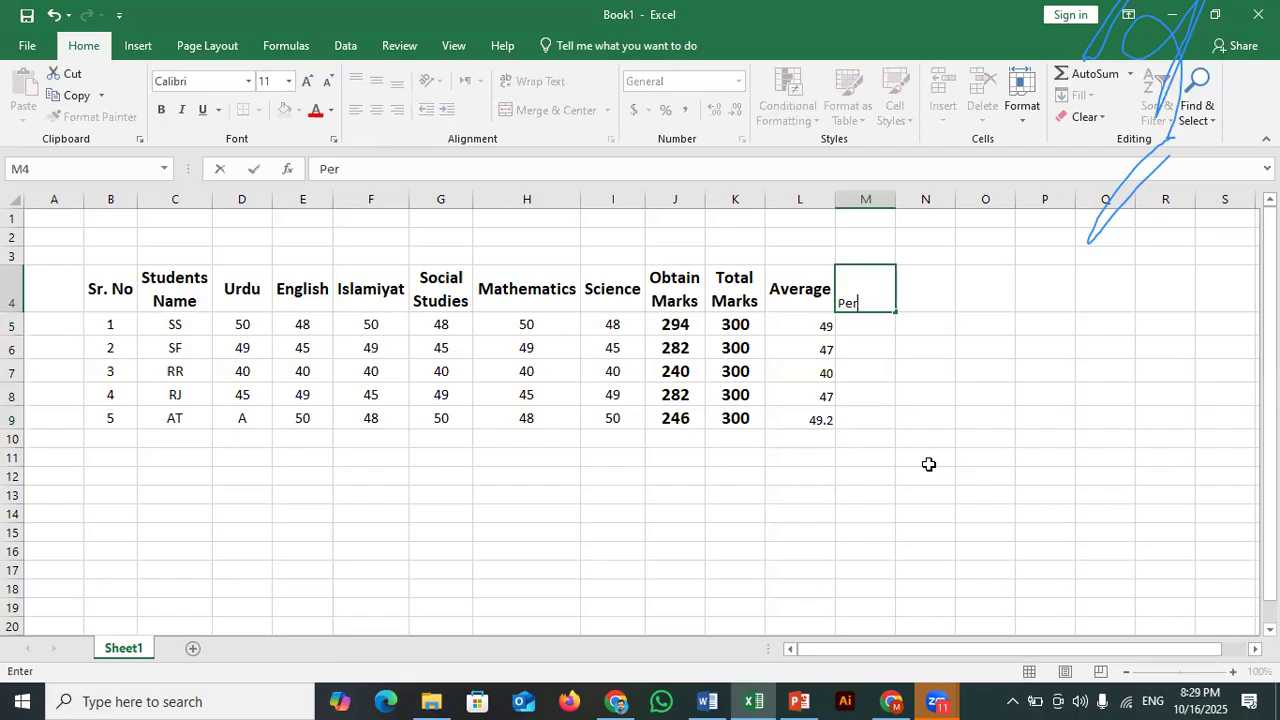
pyautogui.write('centage')
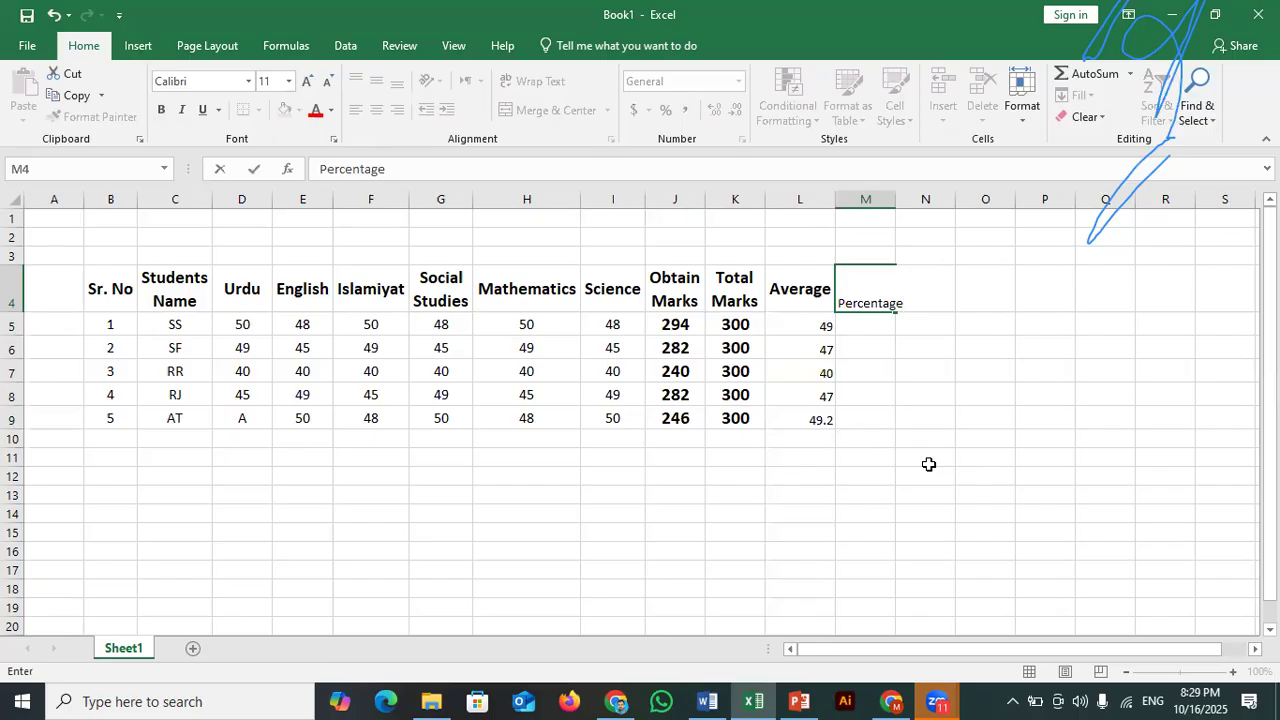
pyautogui.press('Return')
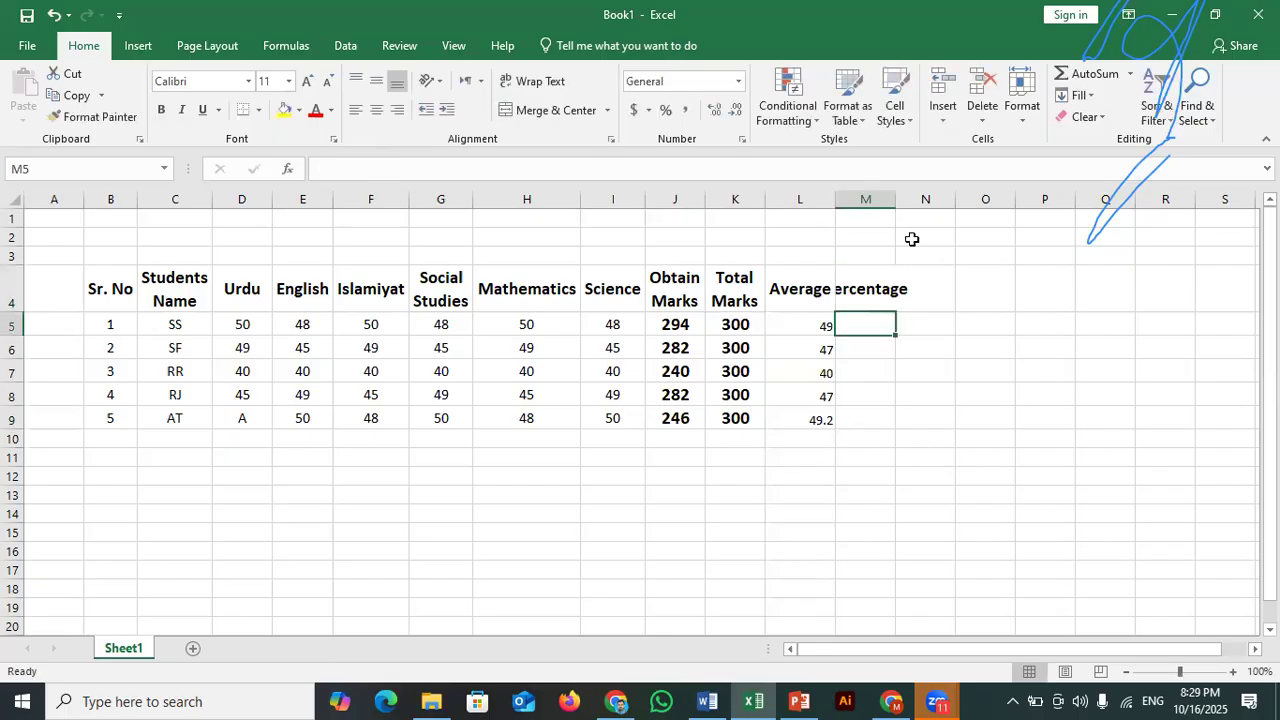
pyautogui.doubleClick(895, 199)
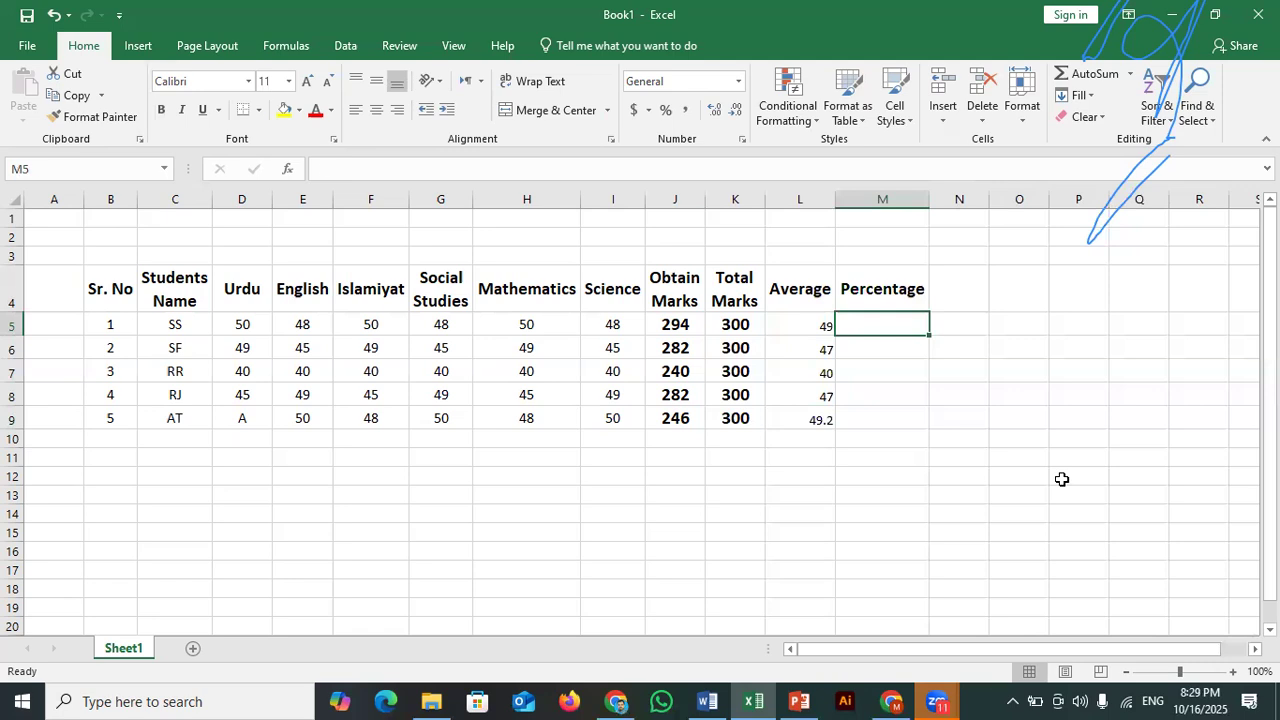
# Calculate the first student's percentage in M5 with =J5*100/K5 and fill the formula down to M9.
pyautogui.write('=')
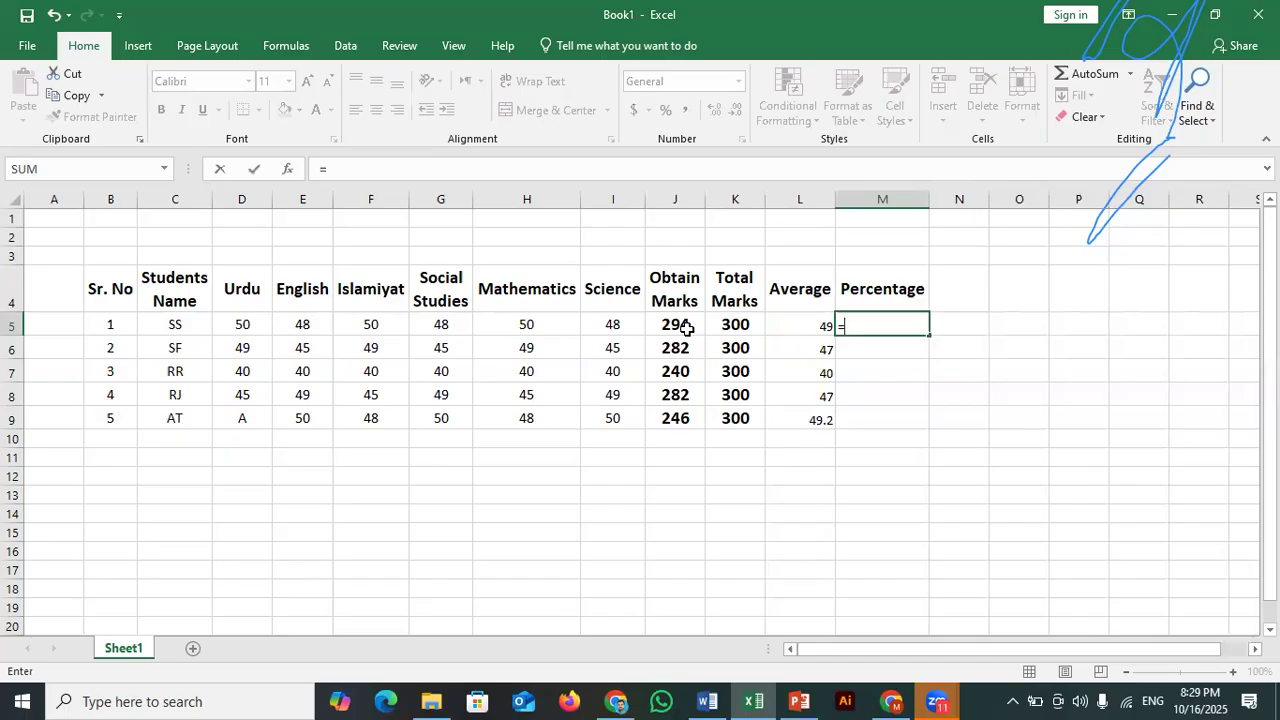
pyautogui.write('j5')
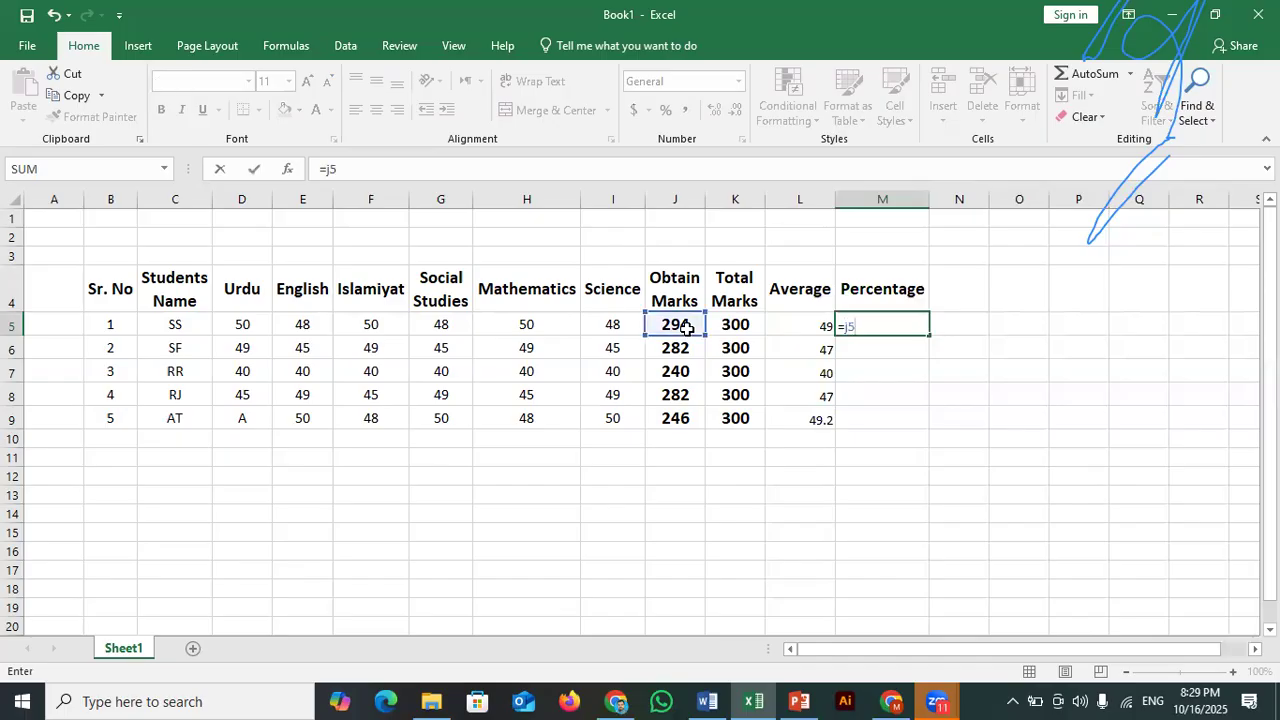
pyautogui.write('*100/')
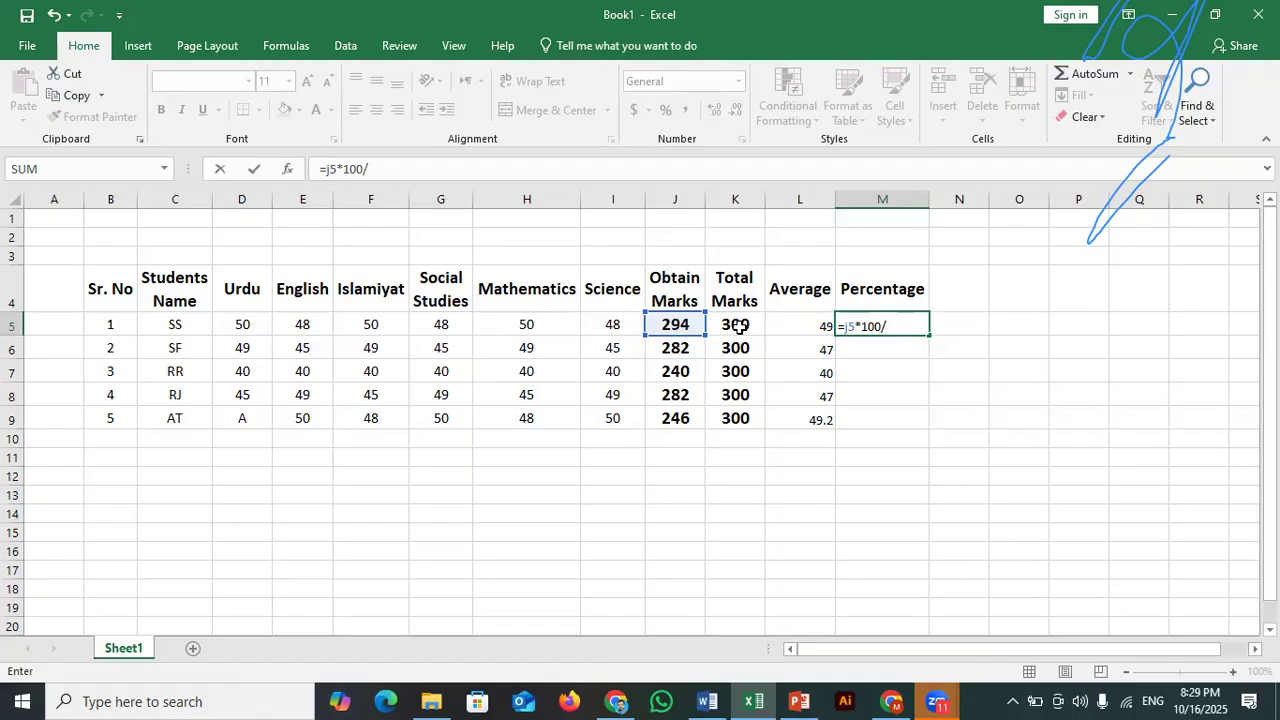
pyautogui.write('k5')
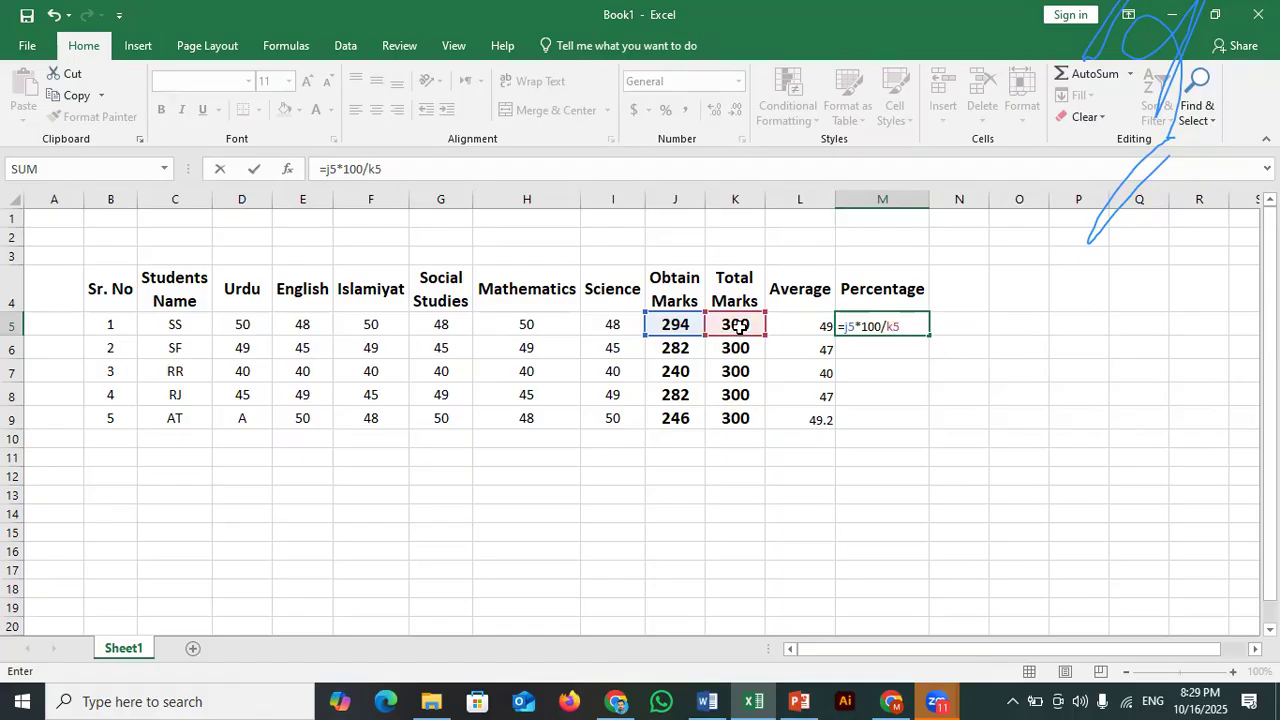
pyautogui.press('Return')
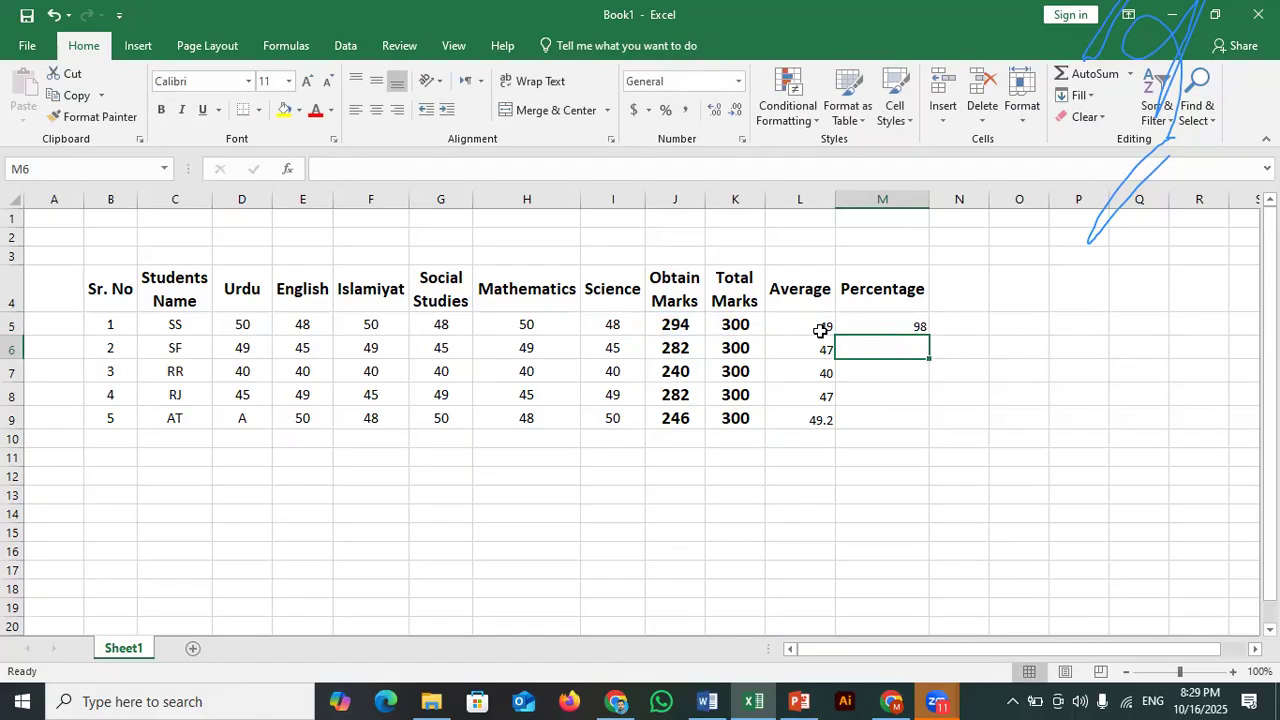
pyautogui.click(871, 328)
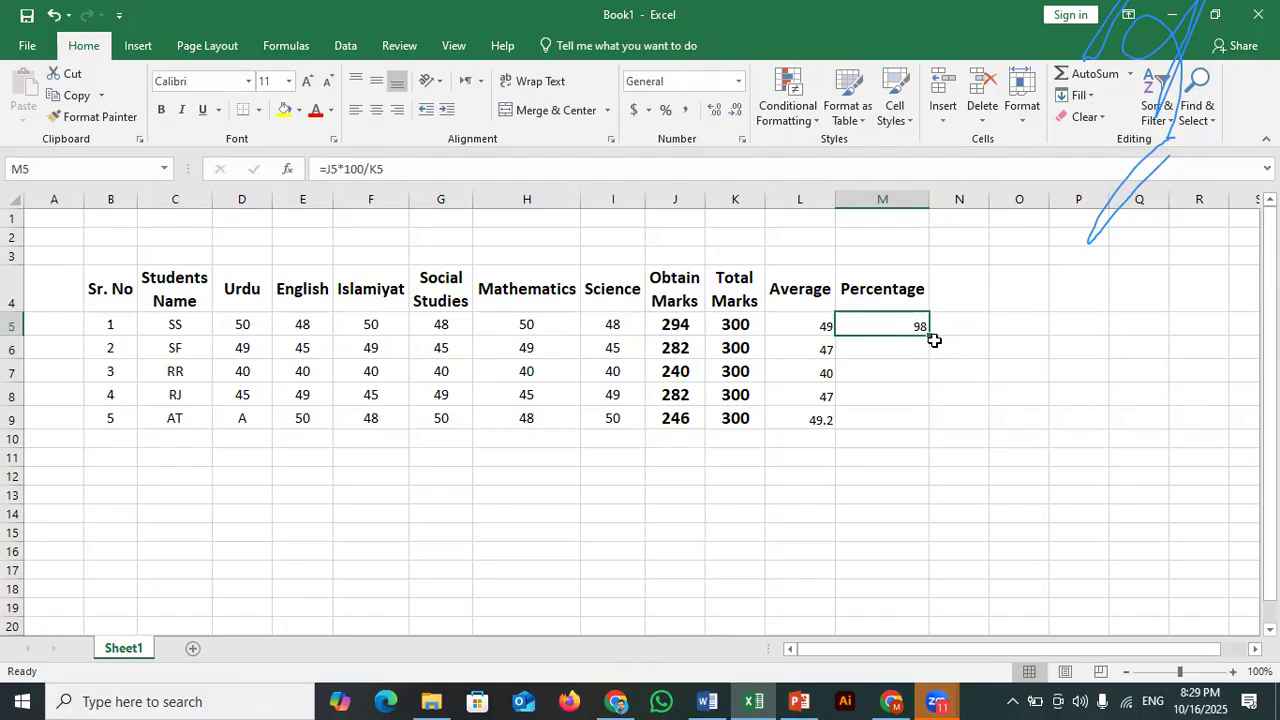
pyautogui.moveTo(929, 335); pyautogui.dragTo(918, 432)
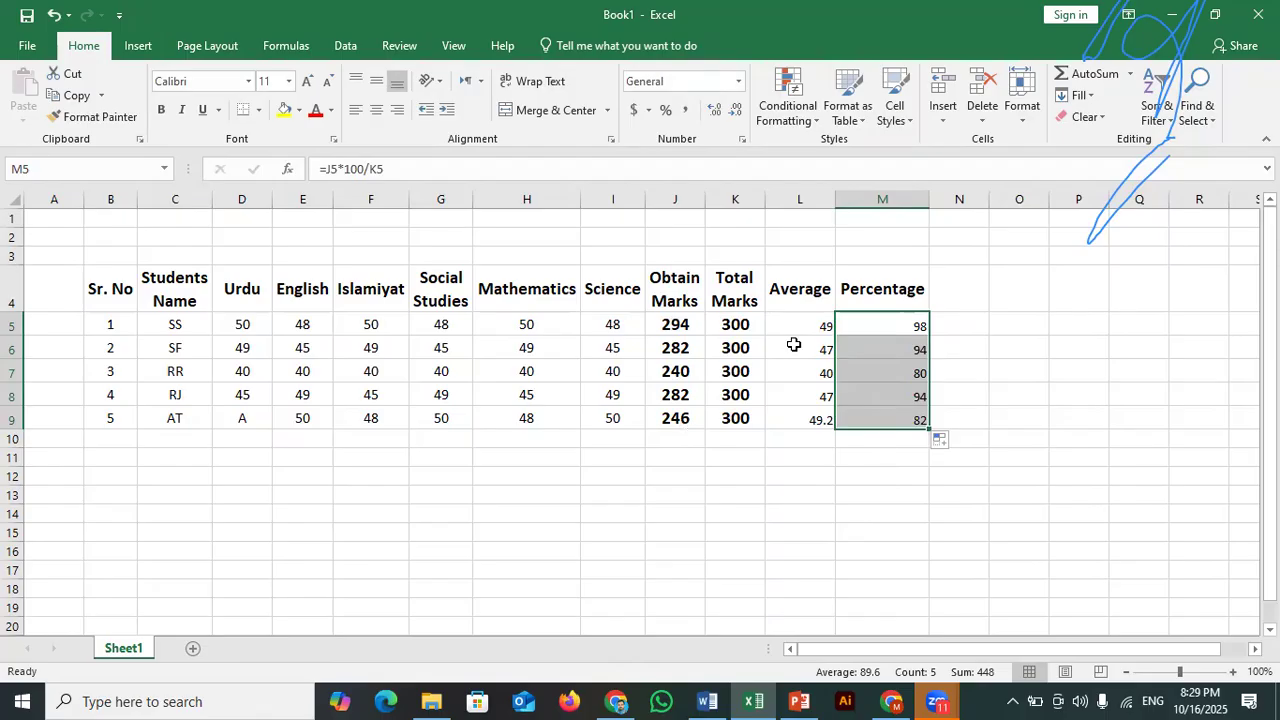
# Format the obtained marks, total marks, average and percentage values in J5:M9 as bold at font size 14.
pyautogui.click(681, 325)
pyautogui.click(734, 323)
pyautogui.moveTo(671, 320); pyautogui.dragTo(903, 416)
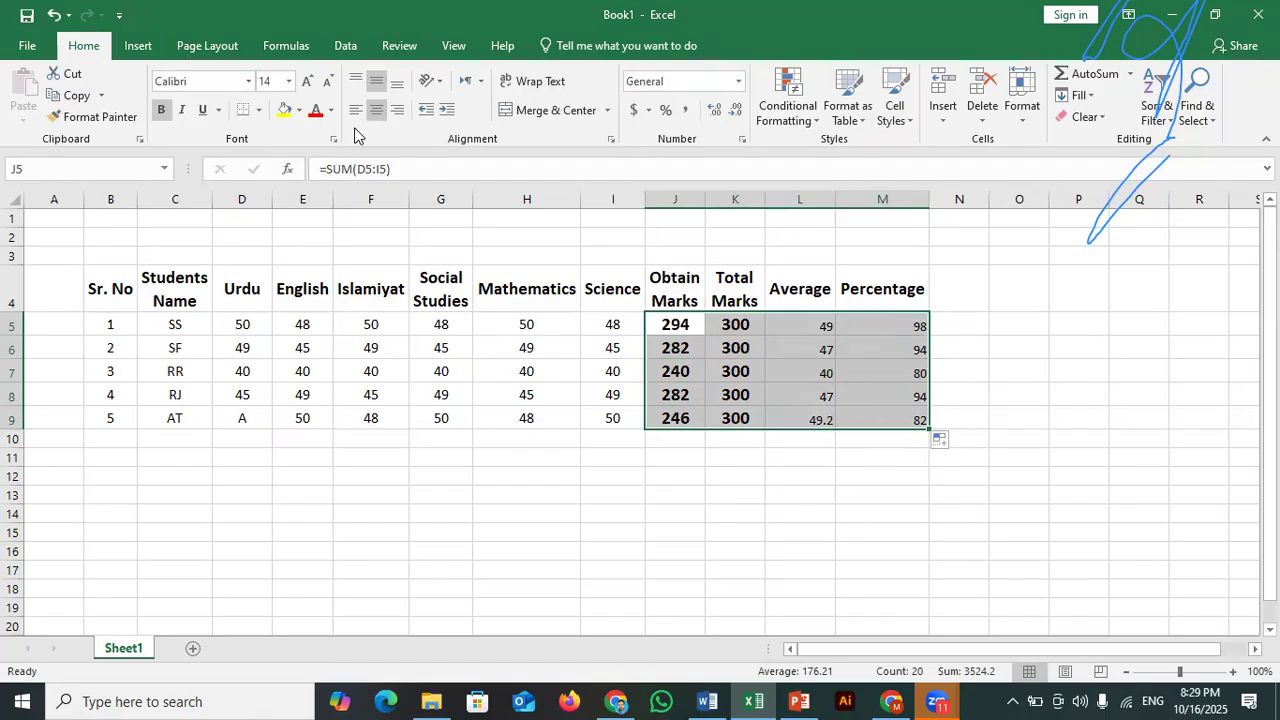
pyautogui.click(291, 88)
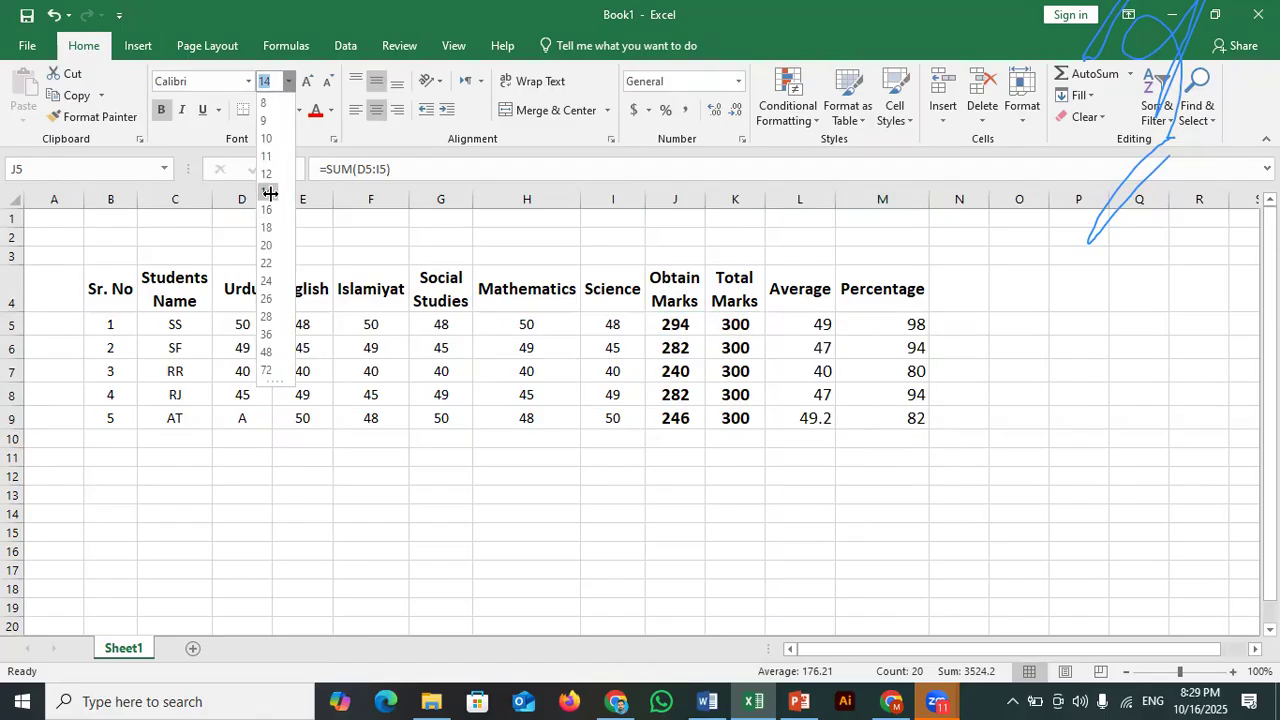
pyautogui.click(268, 200)
pyautogui.click(166, 110)
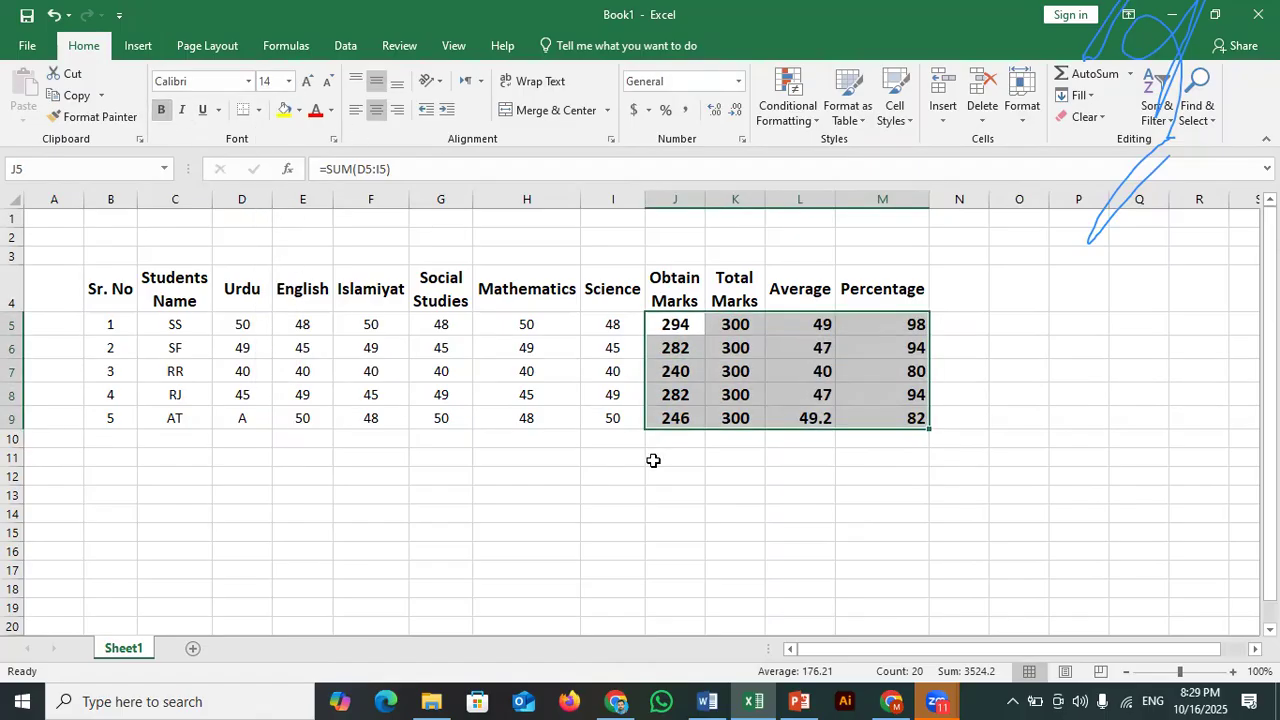
pyautogui.click(820, 394)
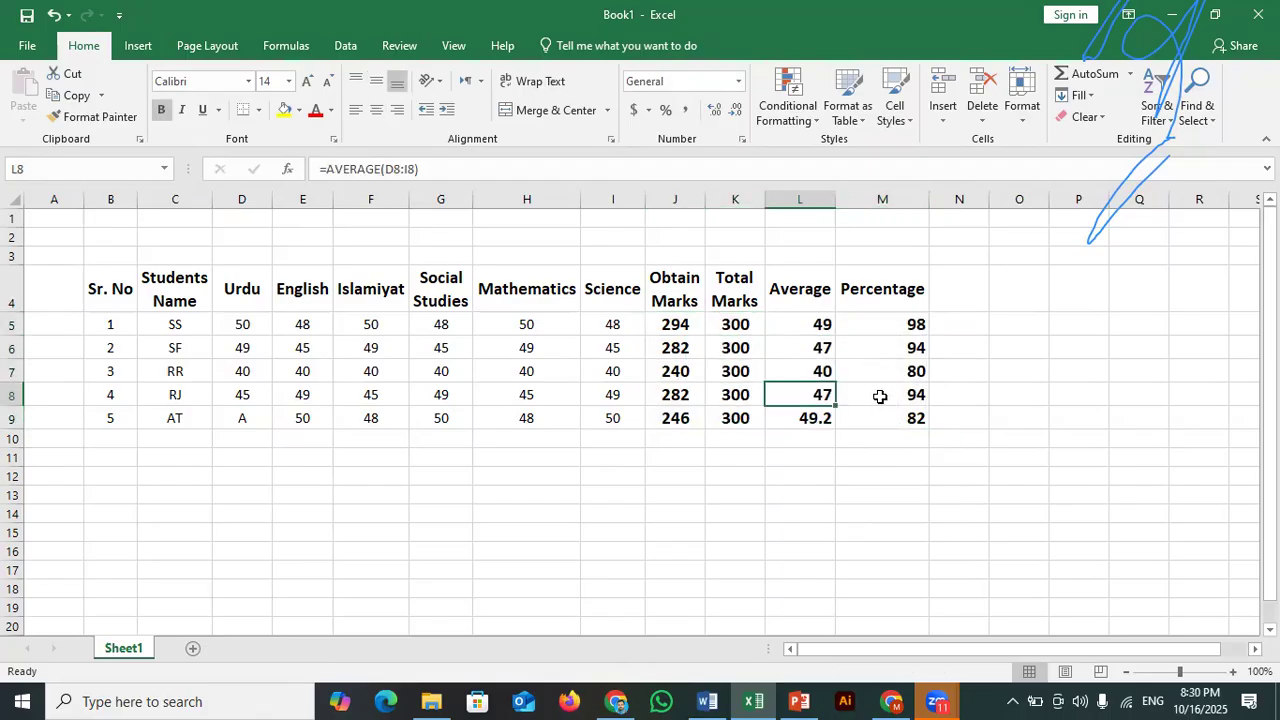
# Shade the header row B4:M4 and the Sr. No column B4:B9 with a light grey fill.
pyautogui.moveTo(124, 284); pyautogui.dragTo(846, 289)
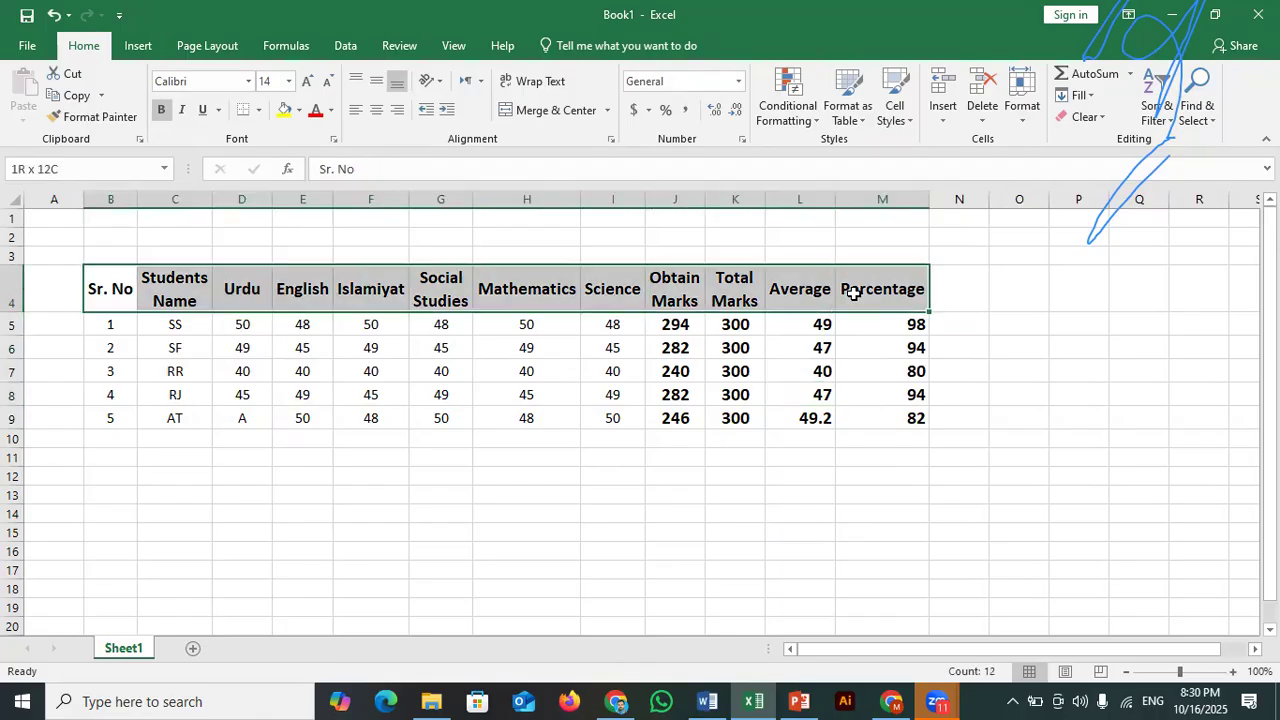
pyautogui.click(298, 110)
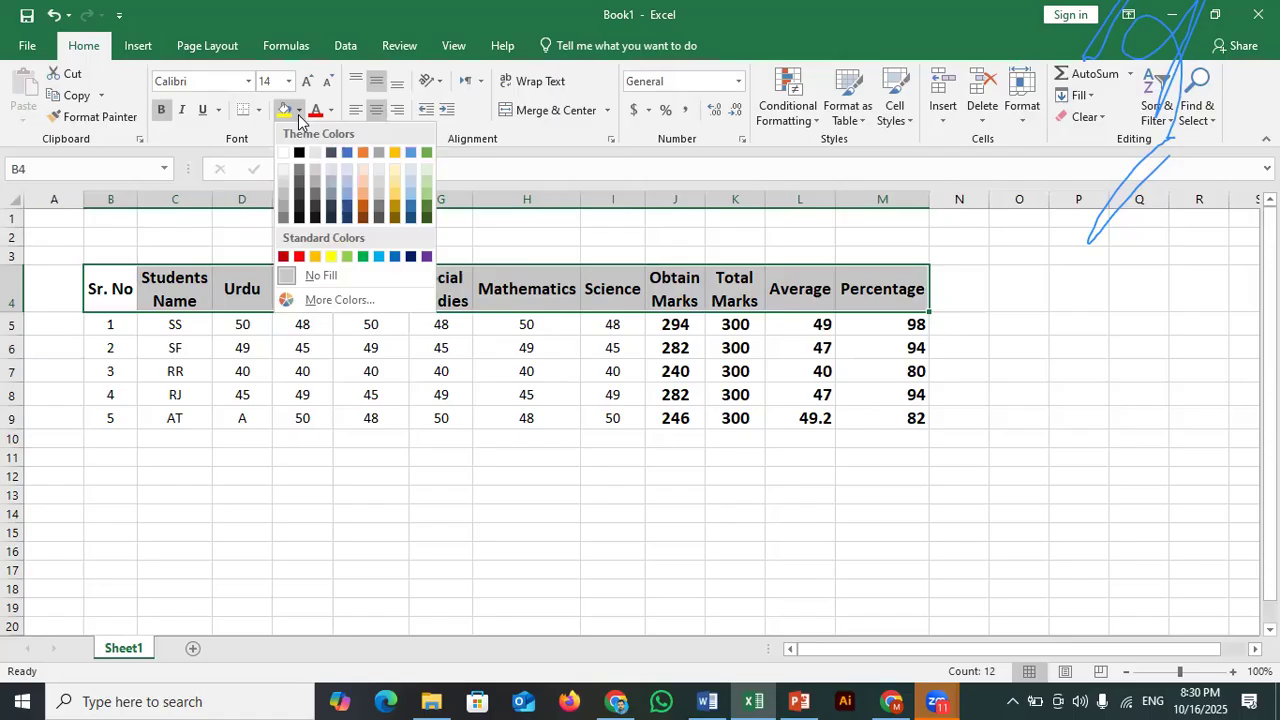
pyautogui.click(285, 186)
pyautogui.moveTo(113, 295); pyautogui.dragTo(103, 412)
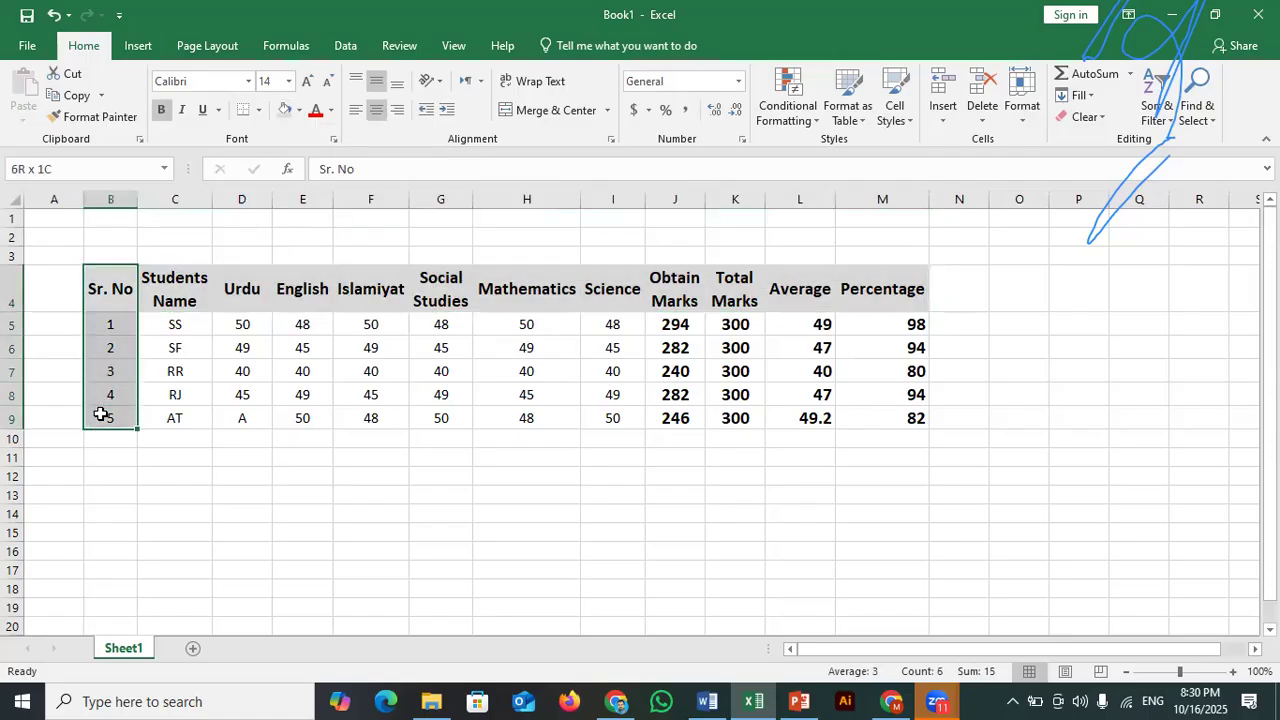
pyautogui.click(285, 110)
pyautogui.click(331, 363)
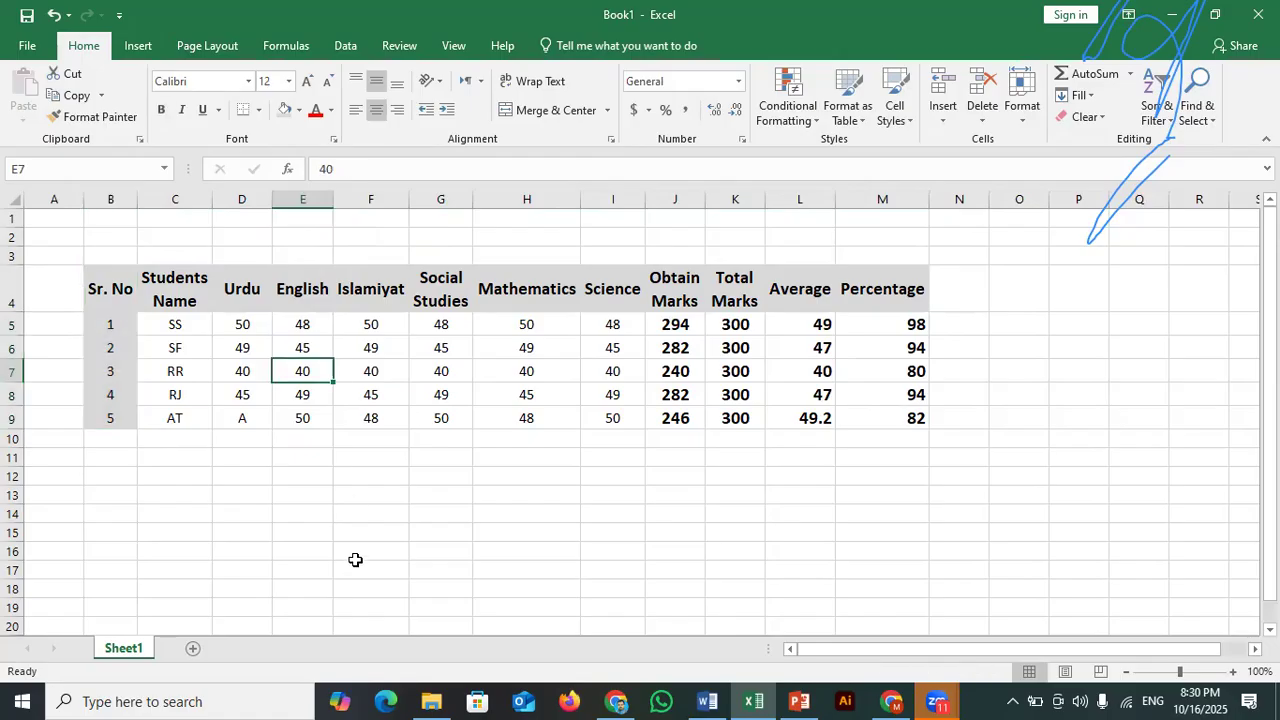
pyautogui.moveTo(354, 556); pyautogui.dragTo(354, 574)
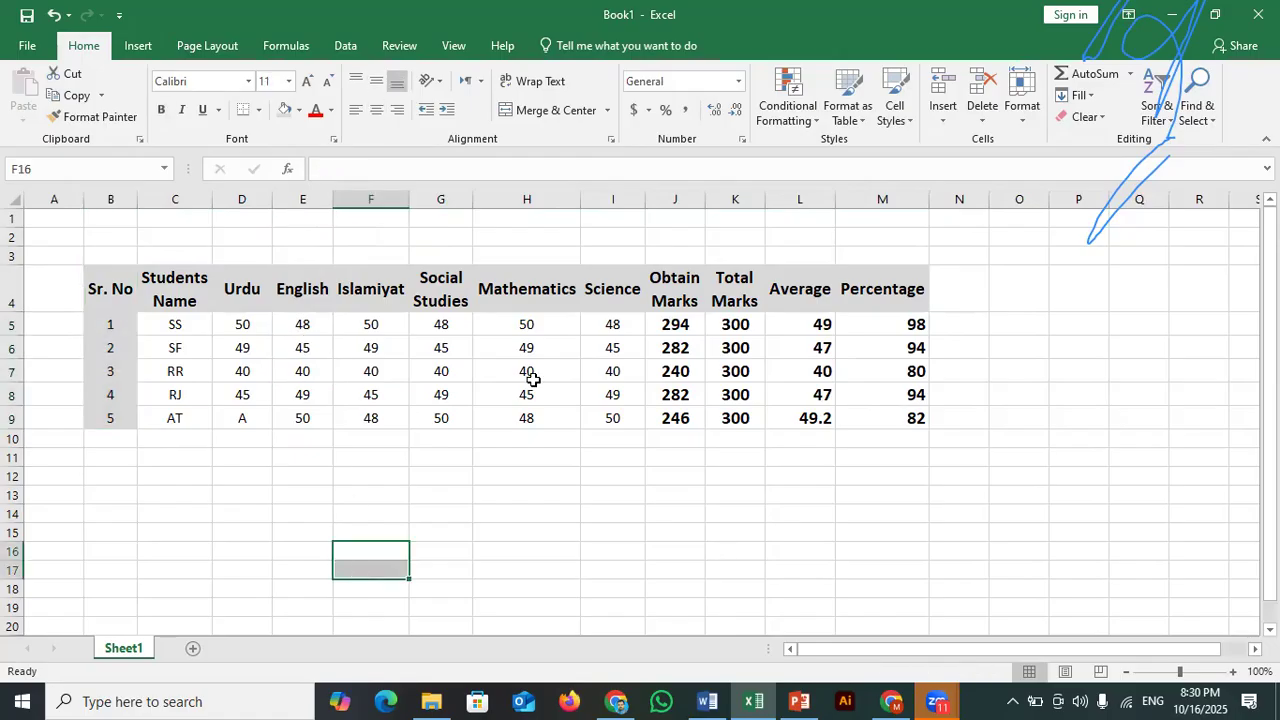
# Select the student data range C5:M9 in one sweep, then deselect it.
pyautogui.click(891, 324)
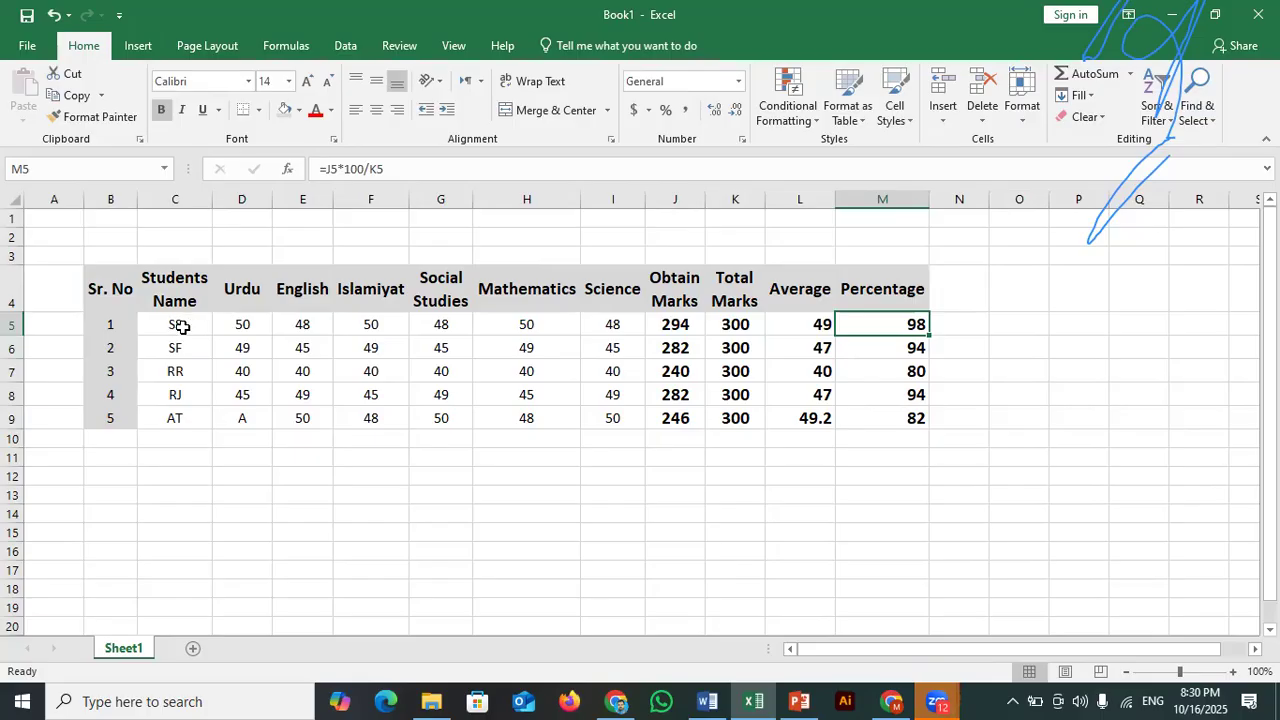
pyautogui.moveTo(180, 326); pyautogui.dragTo(560, 419)
pyautogui.moveTo(666, 422); pyautogui.dragTo(905, 420)
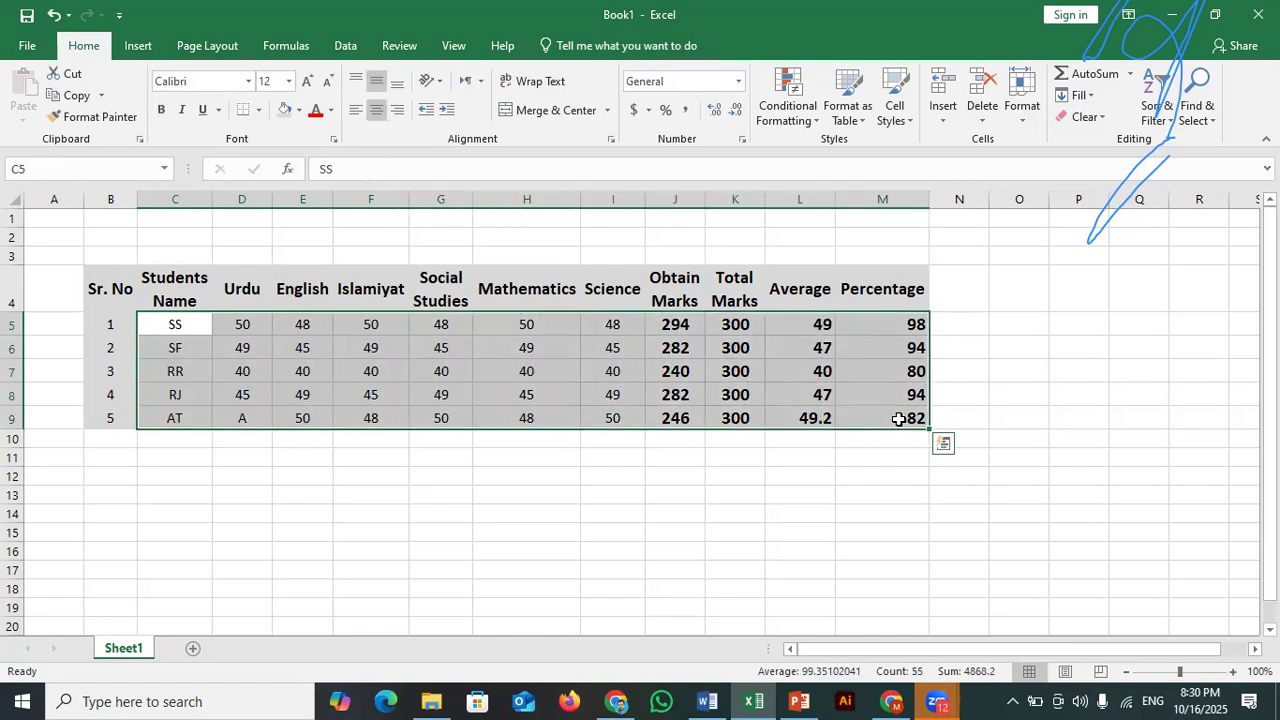
pyautogui.click(793, 485)
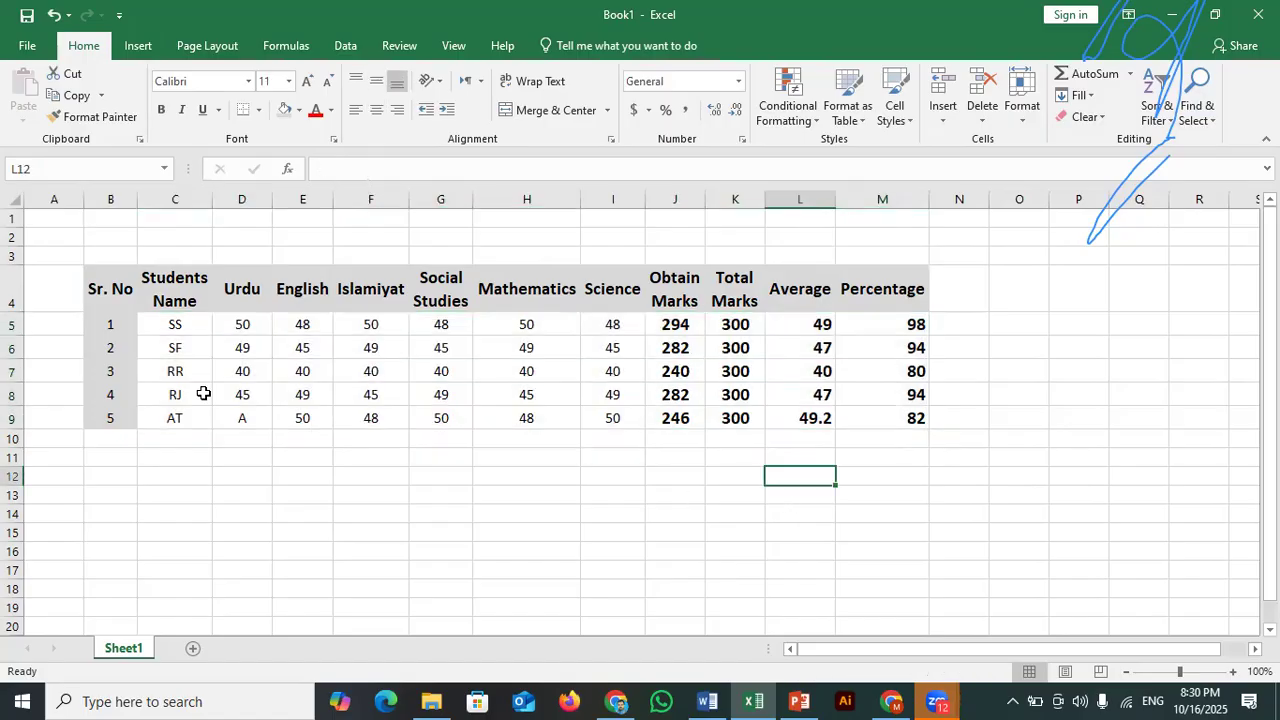
# Extend the selection cell by cell from C5 across to M5 and down to row 9, then clear it.
pyautogui.click(180, 326)
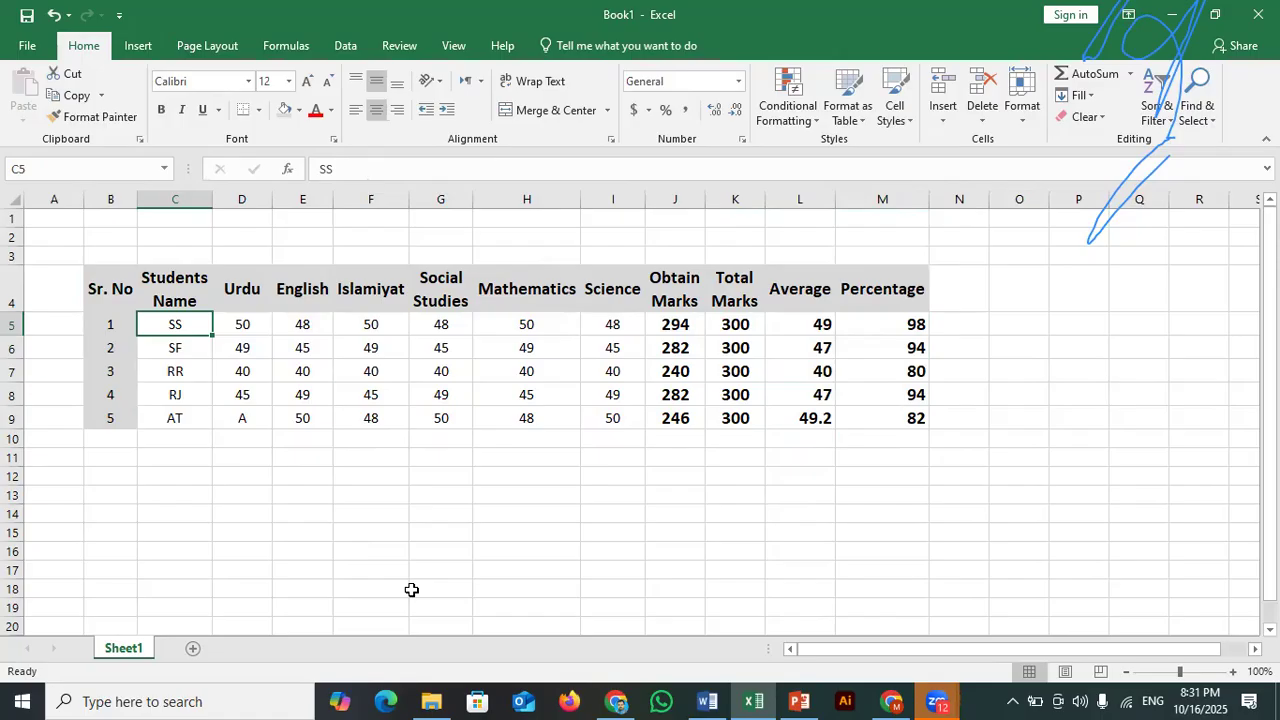
pyautogui.hotkey('shift', 'Right')
pyautogui.hotkey('shift', 'Right')
pyautogui.hotkey('shift', 'Right')
pyautogui.hotkey('shift', 'Right')
pyautogui.hotkey('shift', 'Right')
pyautogui.hotkey('shift', 'Right')
pyautogui.hotkey('shift', 'Right')
pyautogui.hotkey('shift', 'Right')
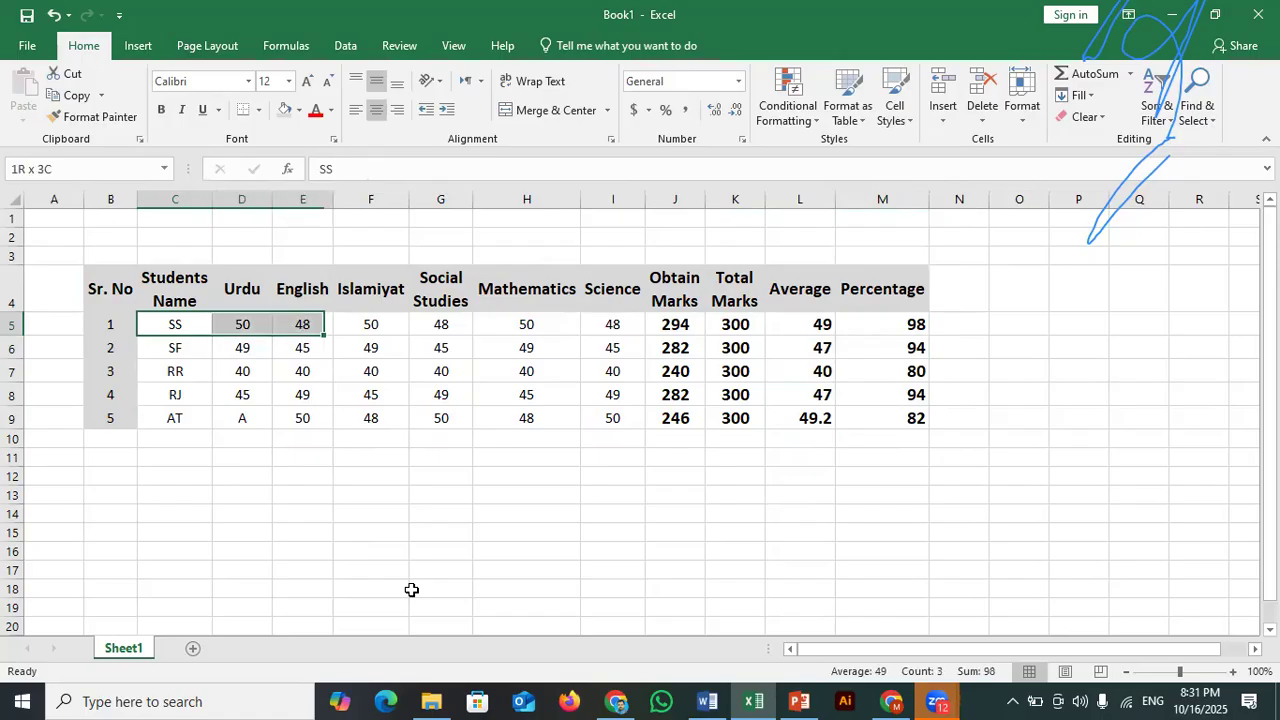
pyautogui.hotkey('shift', 'Right')
pyautogui.hotkey('shift', 'Right')
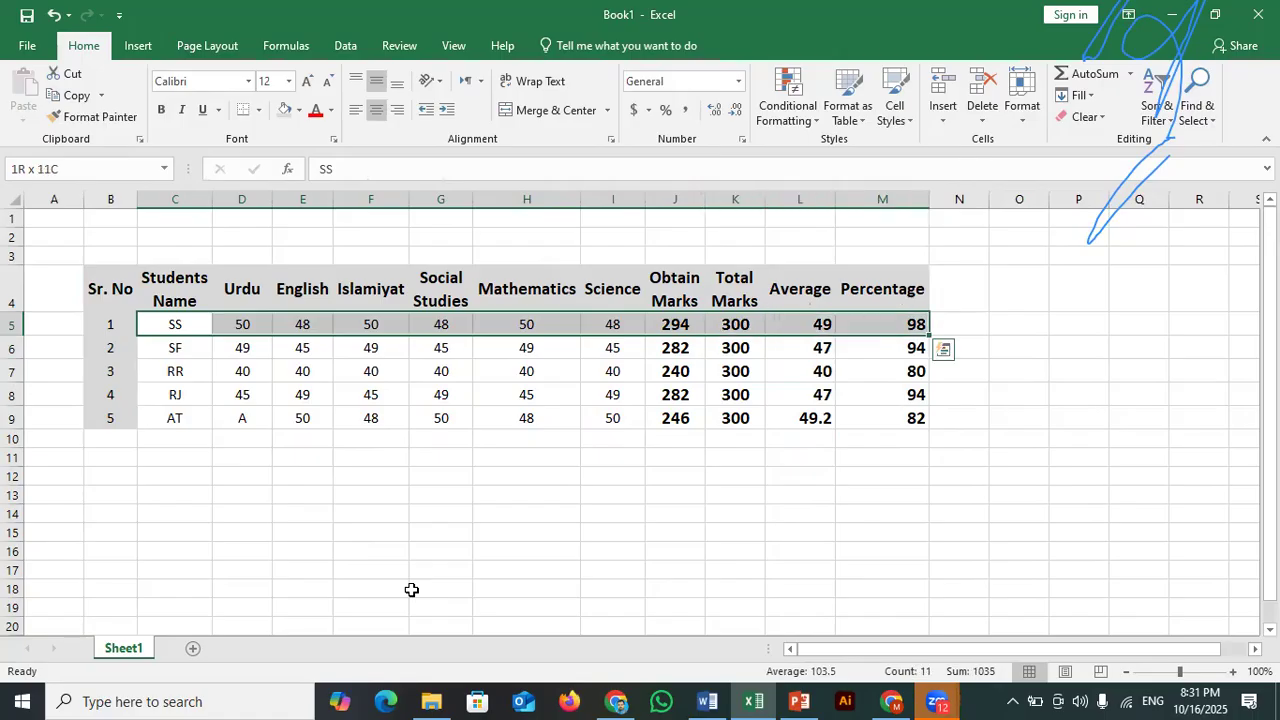
pyautogui.hotkey('shift', 'Down')
pyautogui.hotkey('shift', 'Down')
pyautogui.hotkey('shift', 'Down')
pyautogui.hotkey('shift', 'Down')
pyautogui.hotkey('shift', 'Down')
pyautogui.hotkey('shift', 'Up')
pyautogui.hotkey('shift', 'Up')
pyautogui.hotkey('shift', 'Up')
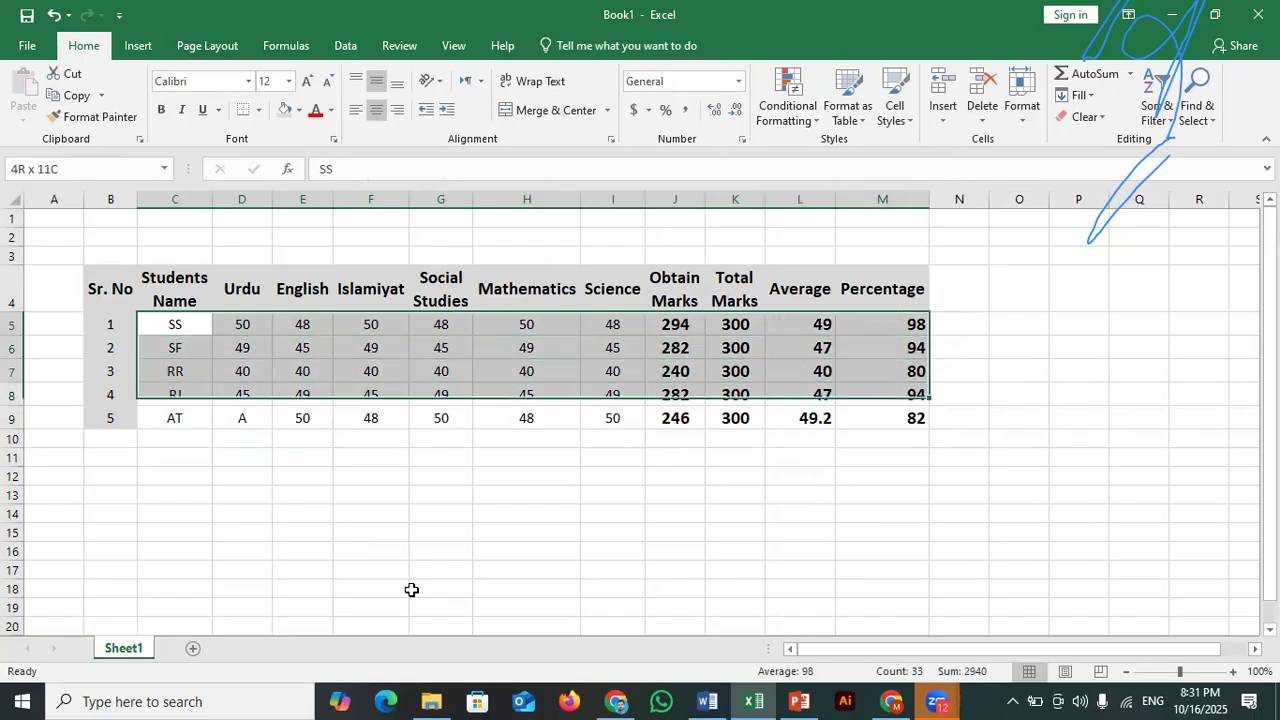
pyautogui.hotkey('shift', 'Up')
pyautogui.hotkey('shift', 'Left')
pyautogui.hotkey('shift', 'Left')
pyautogui.hotkey('shift', 'Left')
pyautogui.hotkey('shift', 'Down')
pyautogui.hotkey('shift', 'Down')
pyautogui.hotkey('shift', 'Down')
pyautogui.hotkey('shift', 'Right')
pyautogui.hotkey('shift', 'Right')
pyautogui.hotkey('shift', 'Right')
pyautogui.hotkey('shift', 'Right')
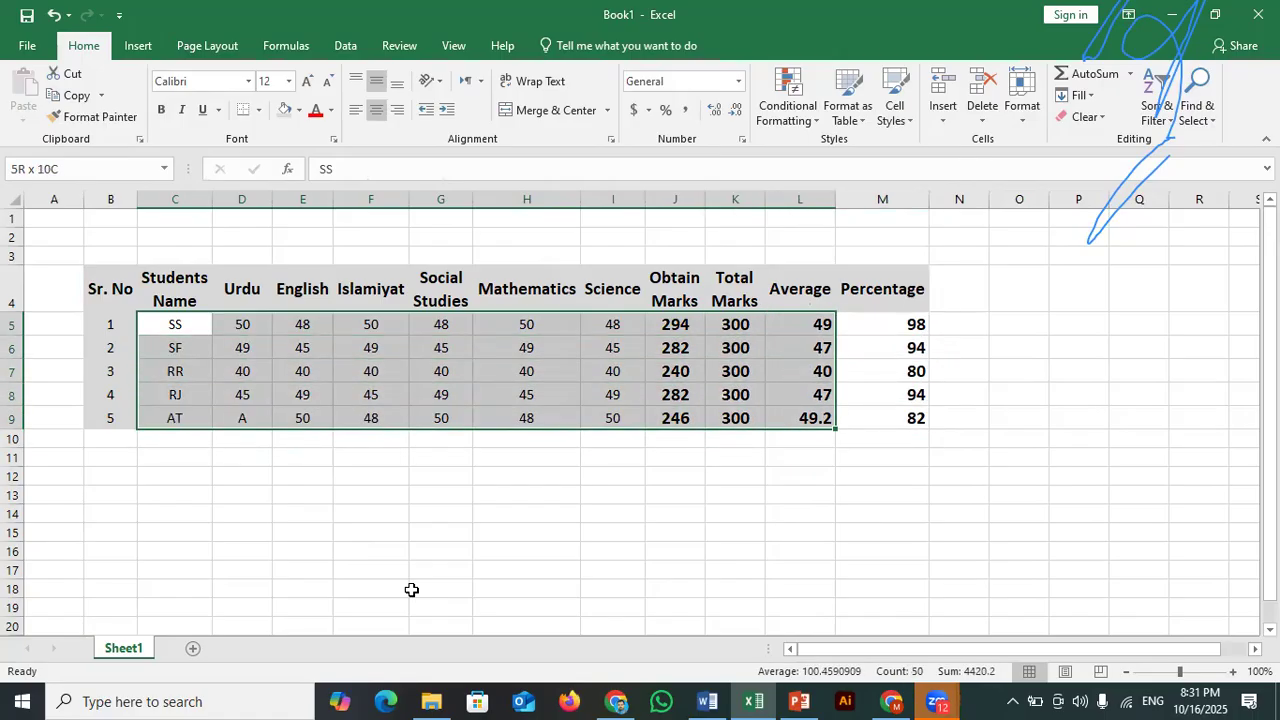
pyautogui.hotkey('shift', 'Left')
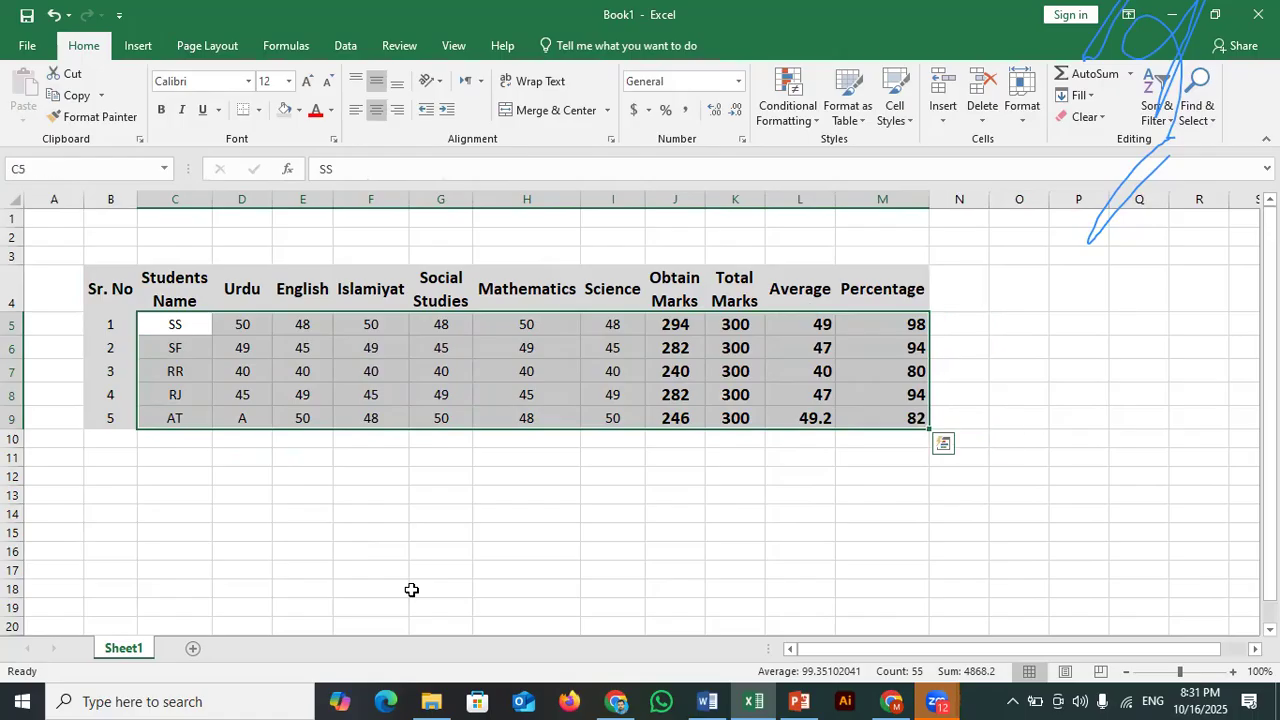
pyautogui.click(444, 495)
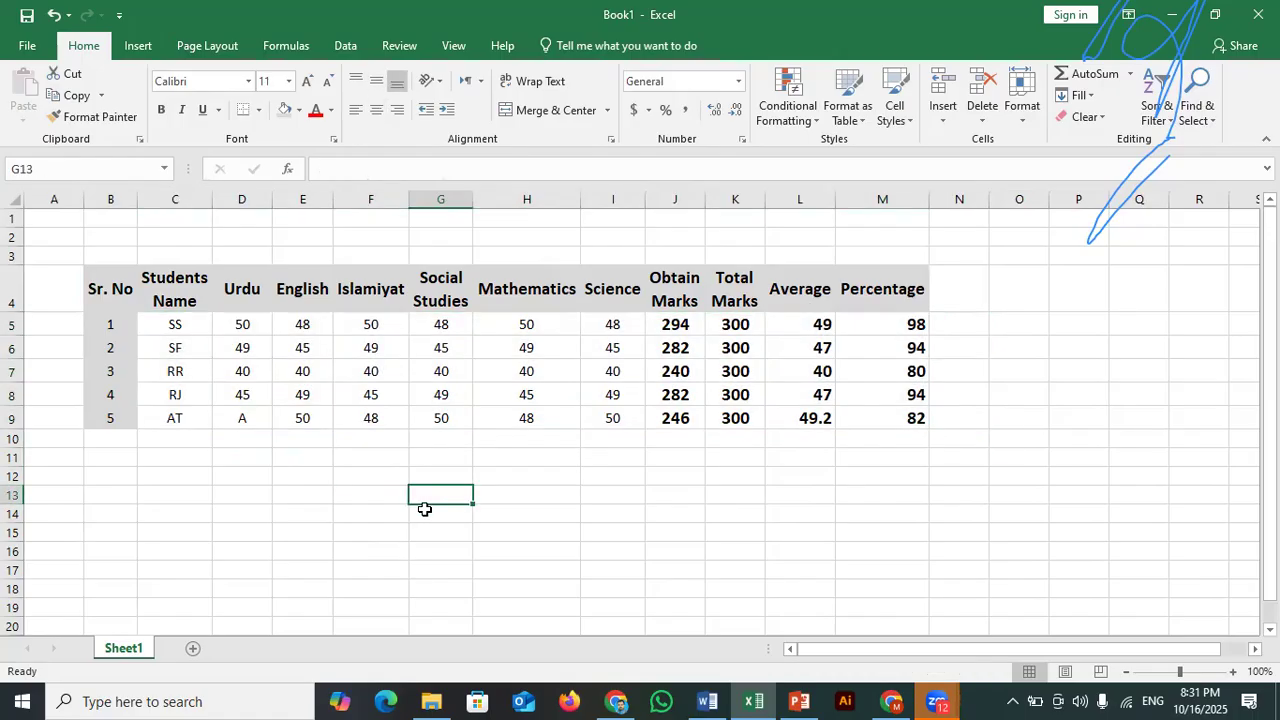
# Select C5:M9 using Extend Selection mode, extend the selection to row 13, and turn the mode off to clear it.
pyautogui.click(182, 326)
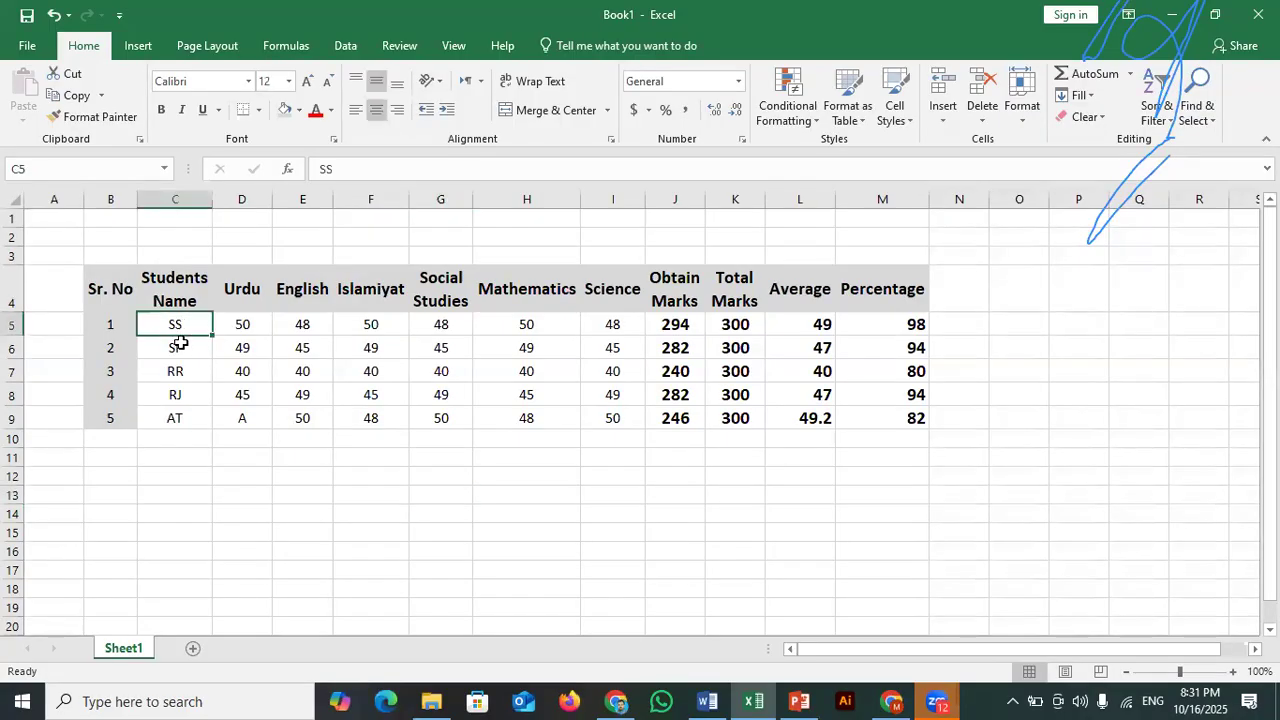
pyautogui.press('F8')
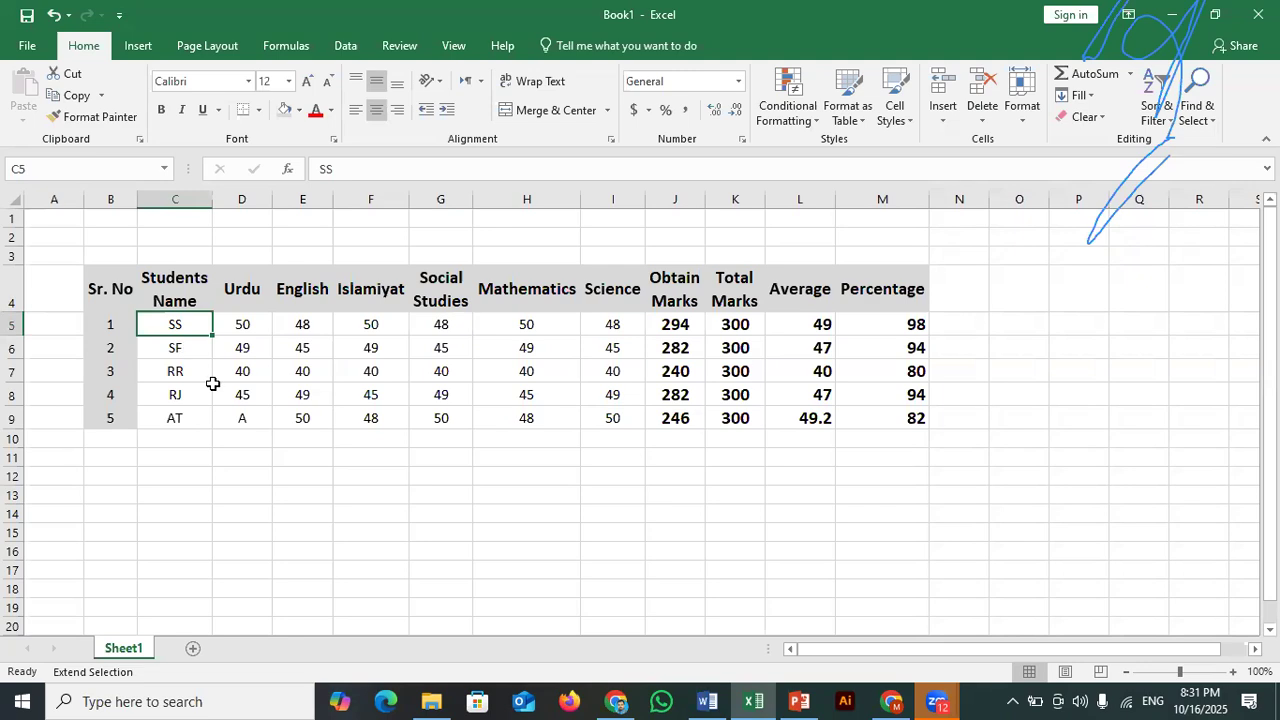
pyautogui.click(878, 418)
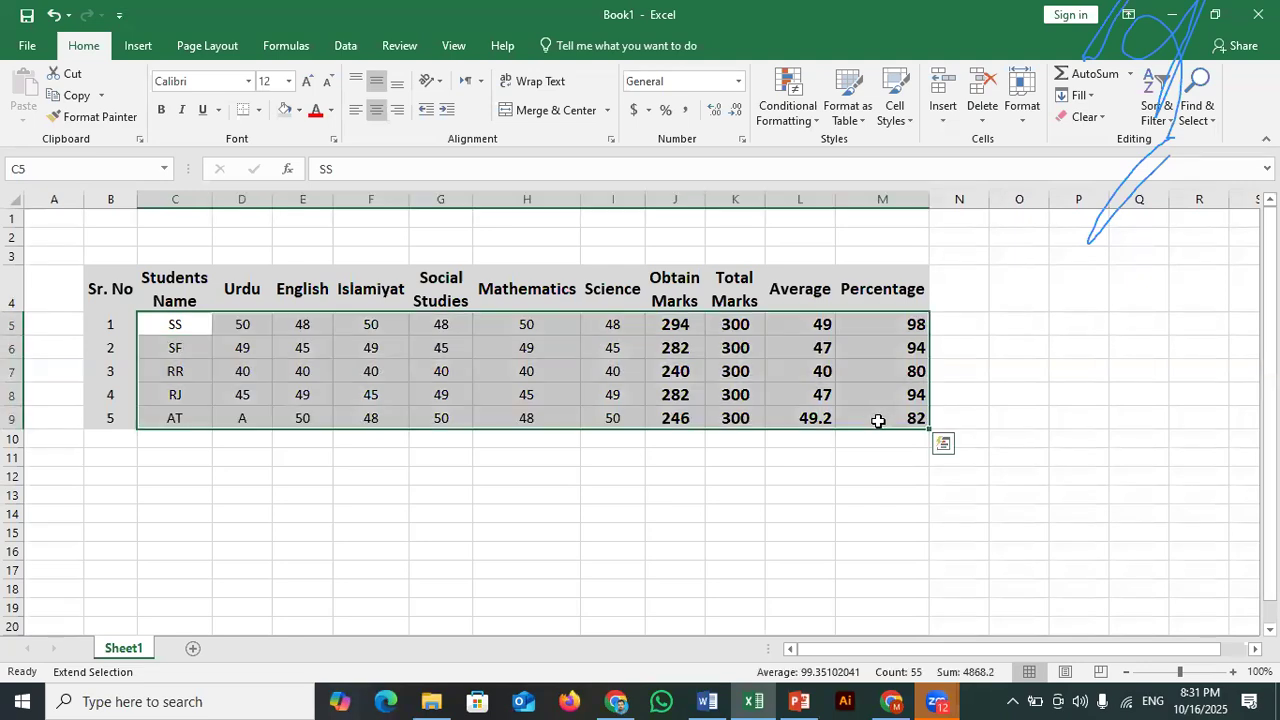
pyautogui.click(869, 494)
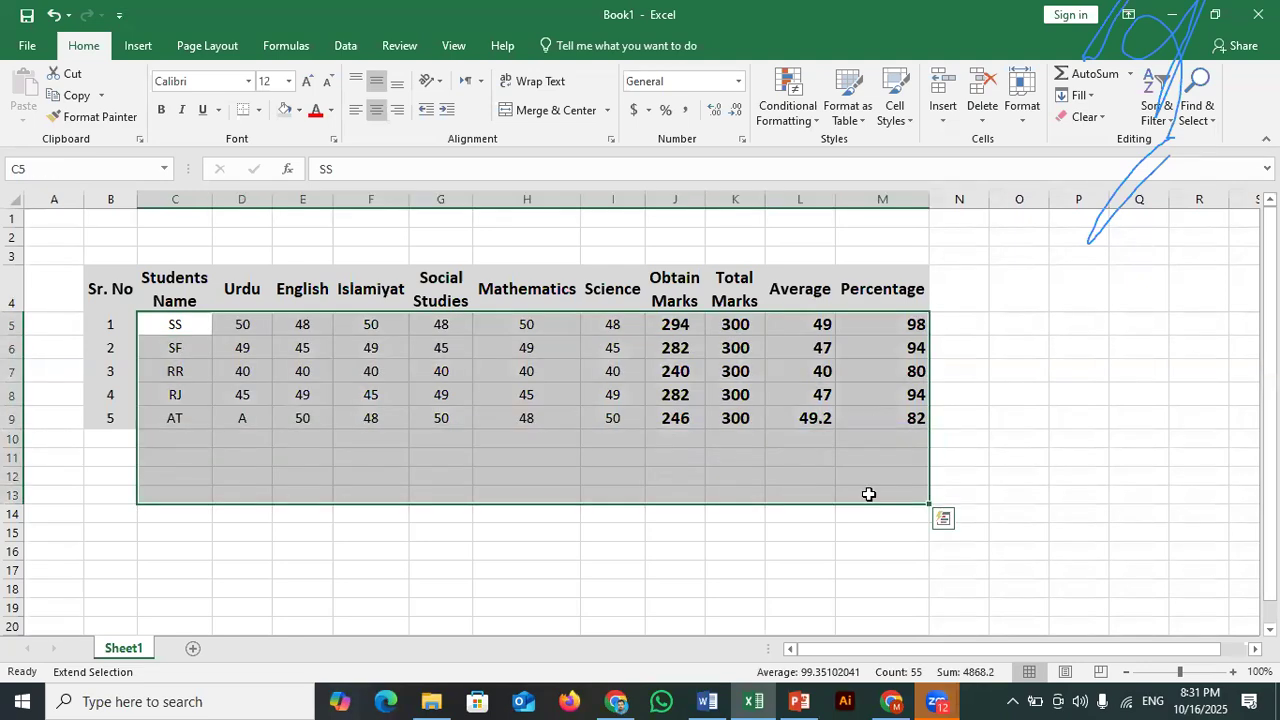
pyautogui.press('F8')
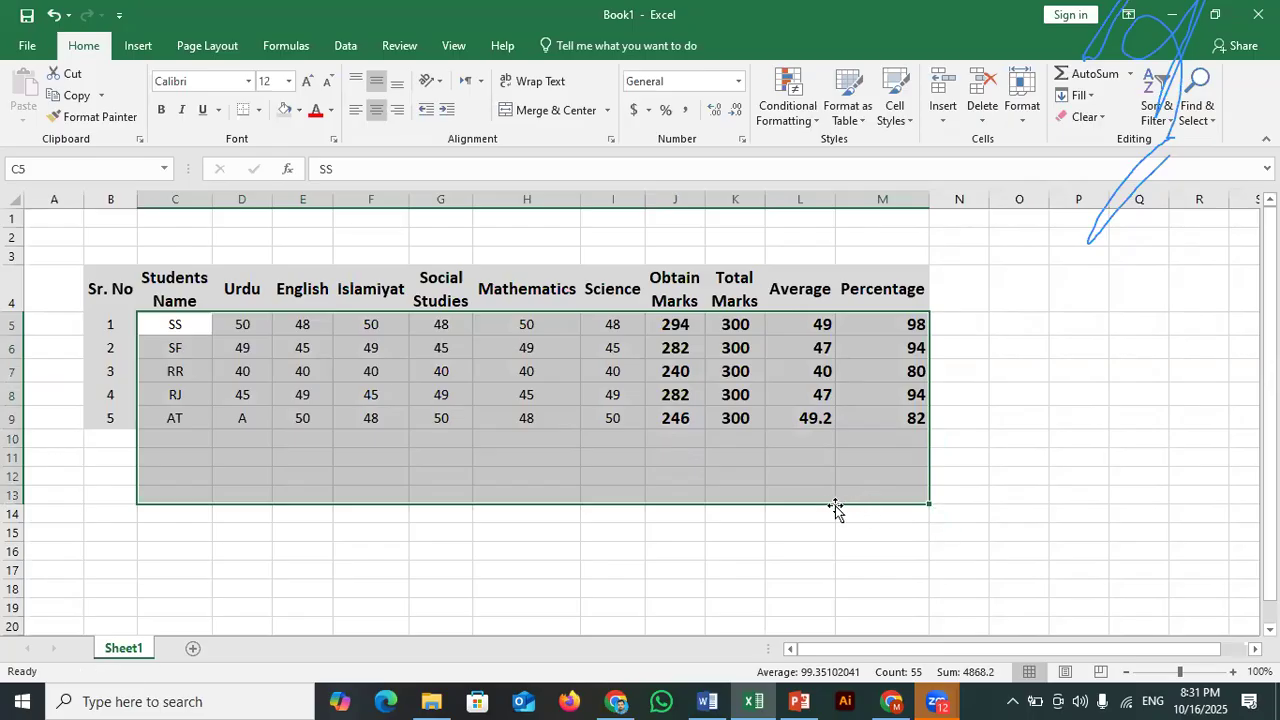
pyautogui.click(730, 556)
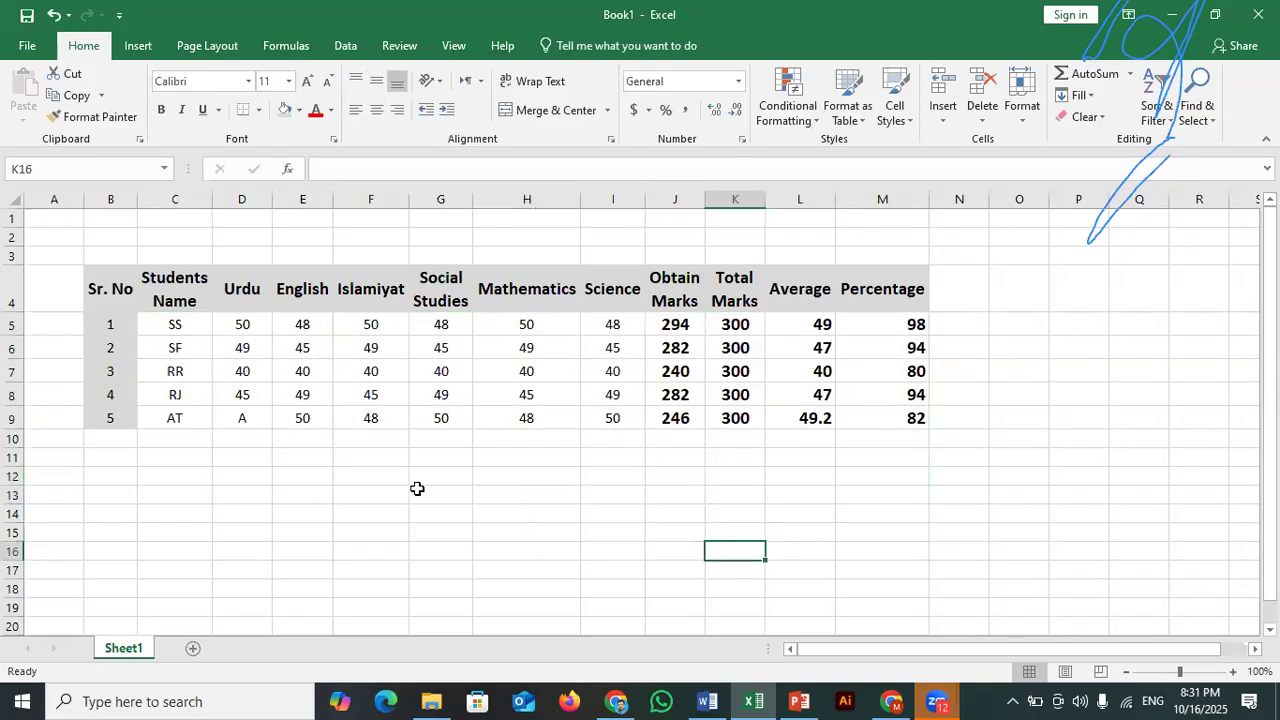
# Select the header row from B4 to M4 using Extend Selection mode, and deselect it.
pyautogui.click(176, 328)
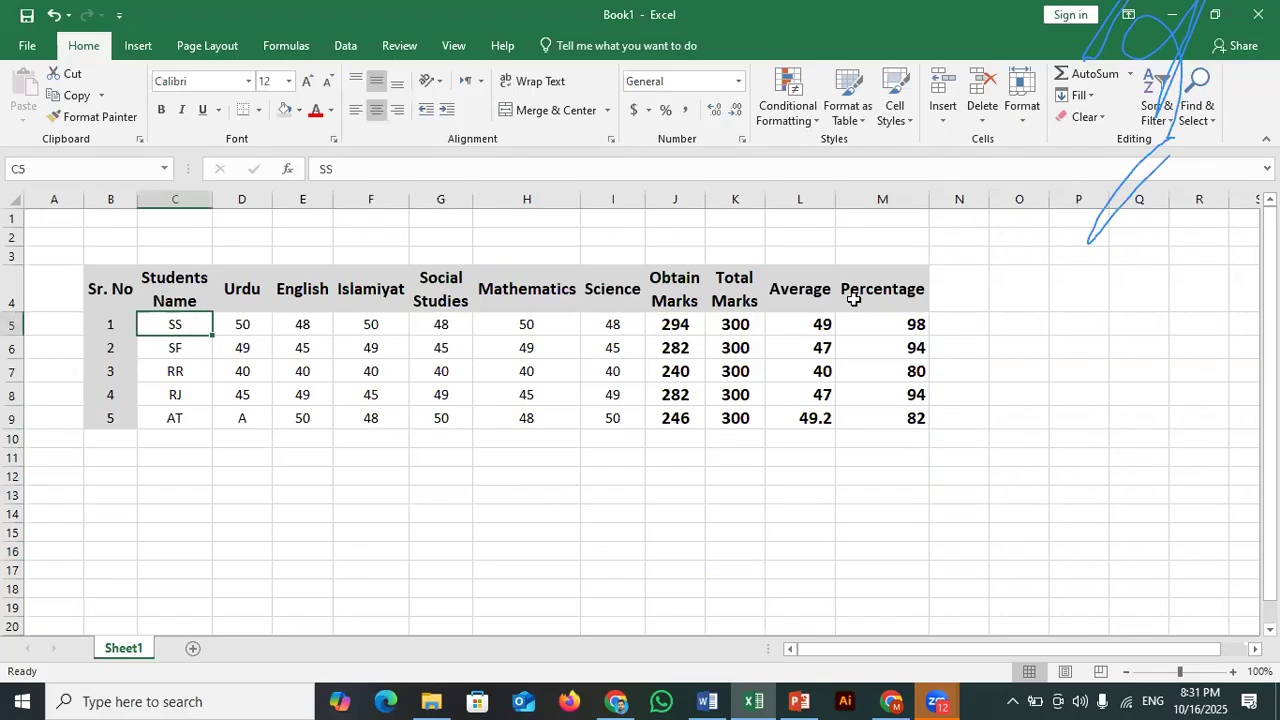
pyautogui.click(113, 288)
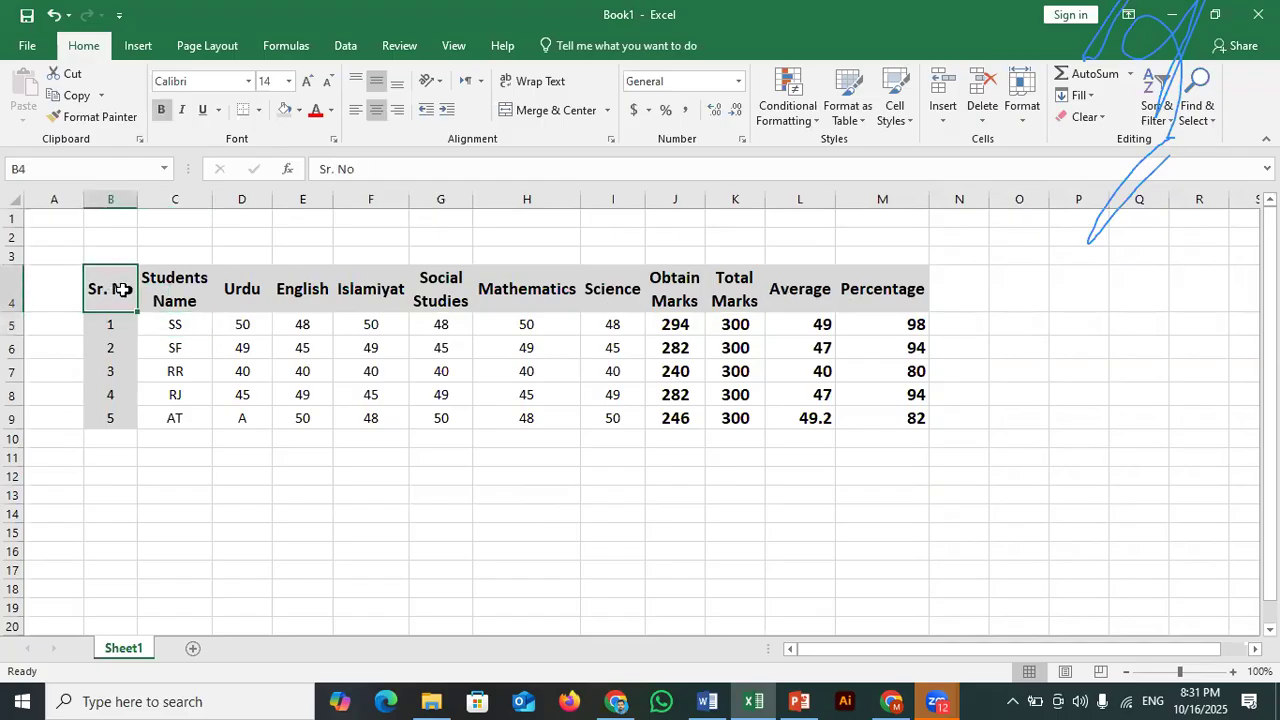
pyautogui.press('F8')
pyautogui.click(893, 288)
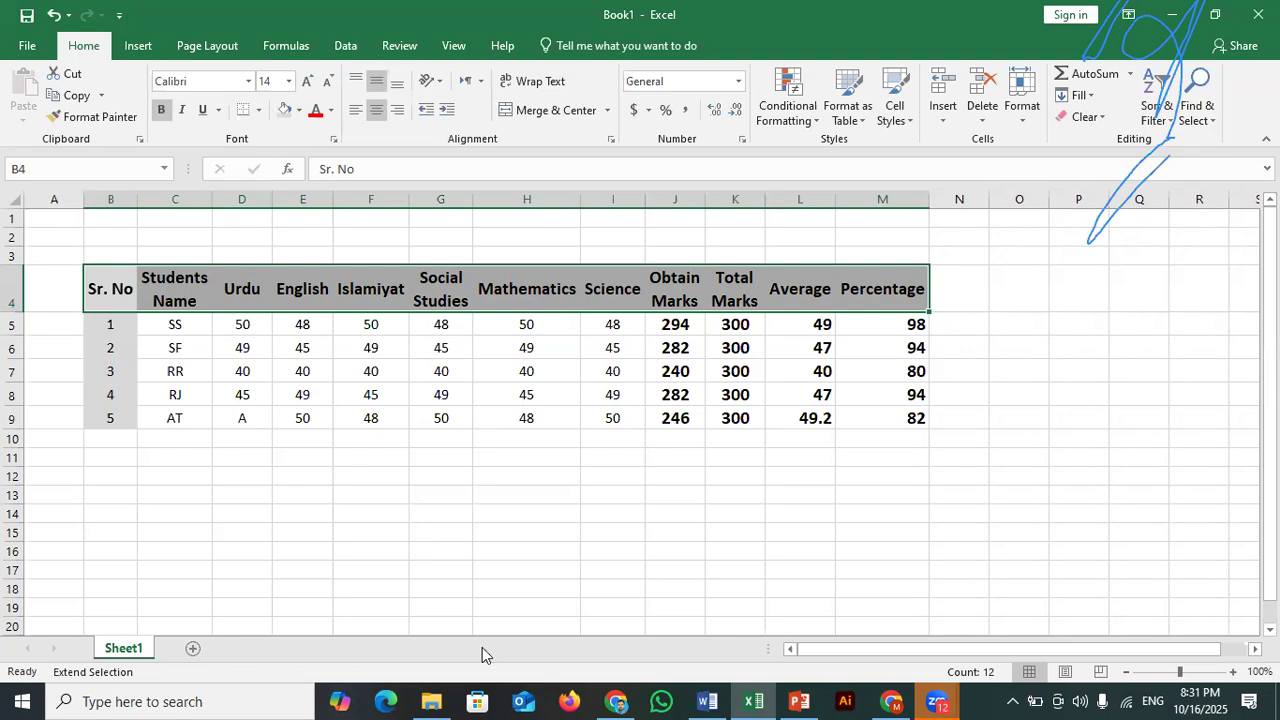
pyautogui.click(618, 515)
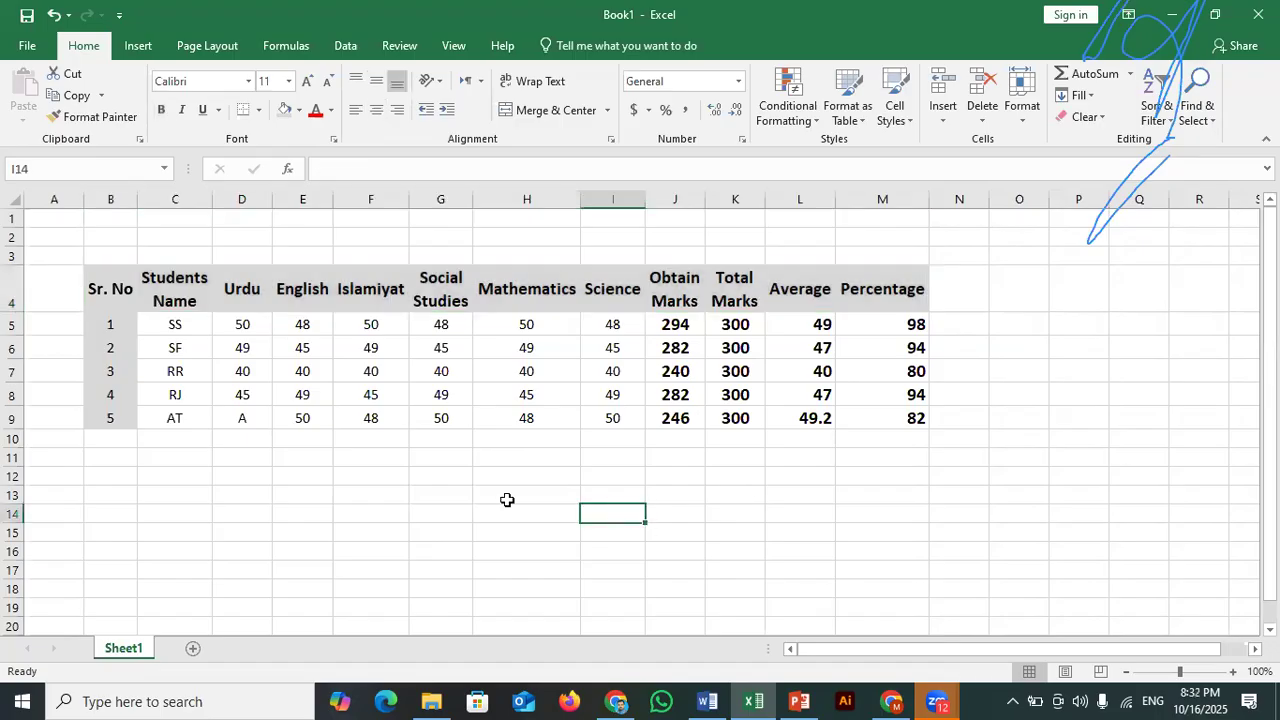
pyautogui.click(780, 505)
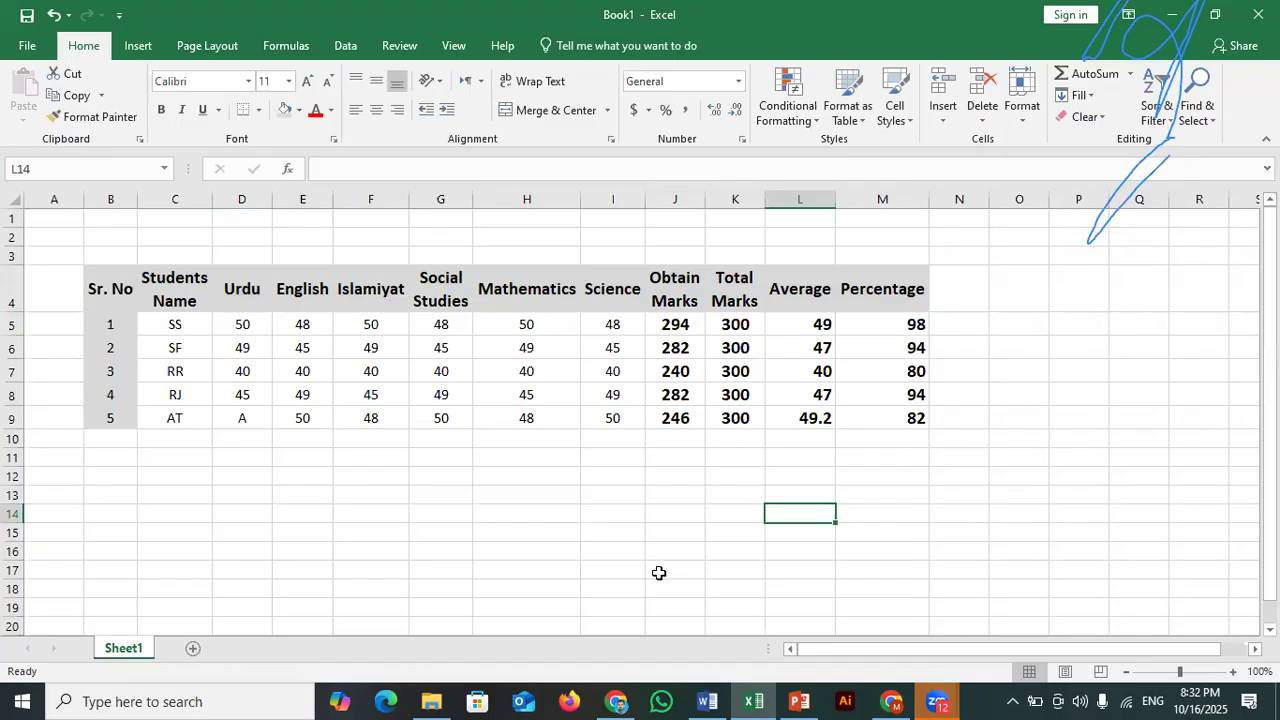
# Switch to the Excel notes in Word and read the Max function section after the Percentage topic.
pyautogui.click(706, 700)
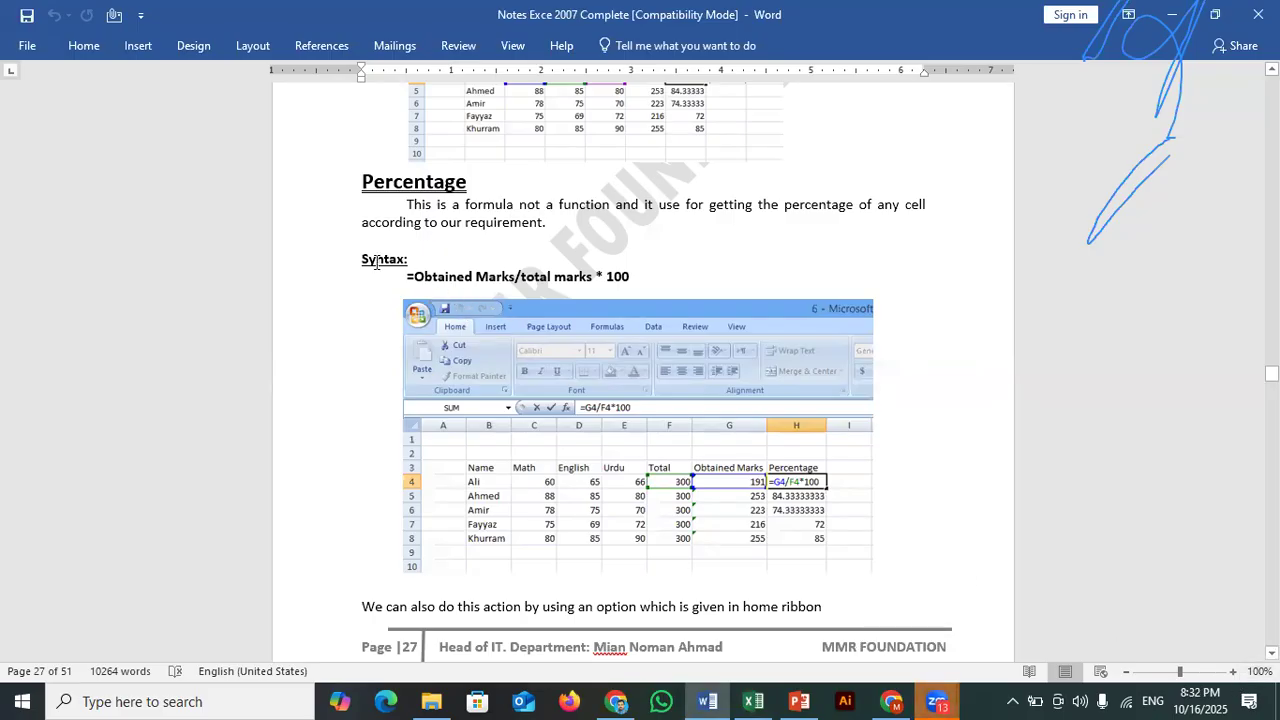
pyautogui.scroll(-1, 376, 262)
pyautogui.scroll(-4, 640, 370)
pyautogui.scroll(-3, 640, 370)
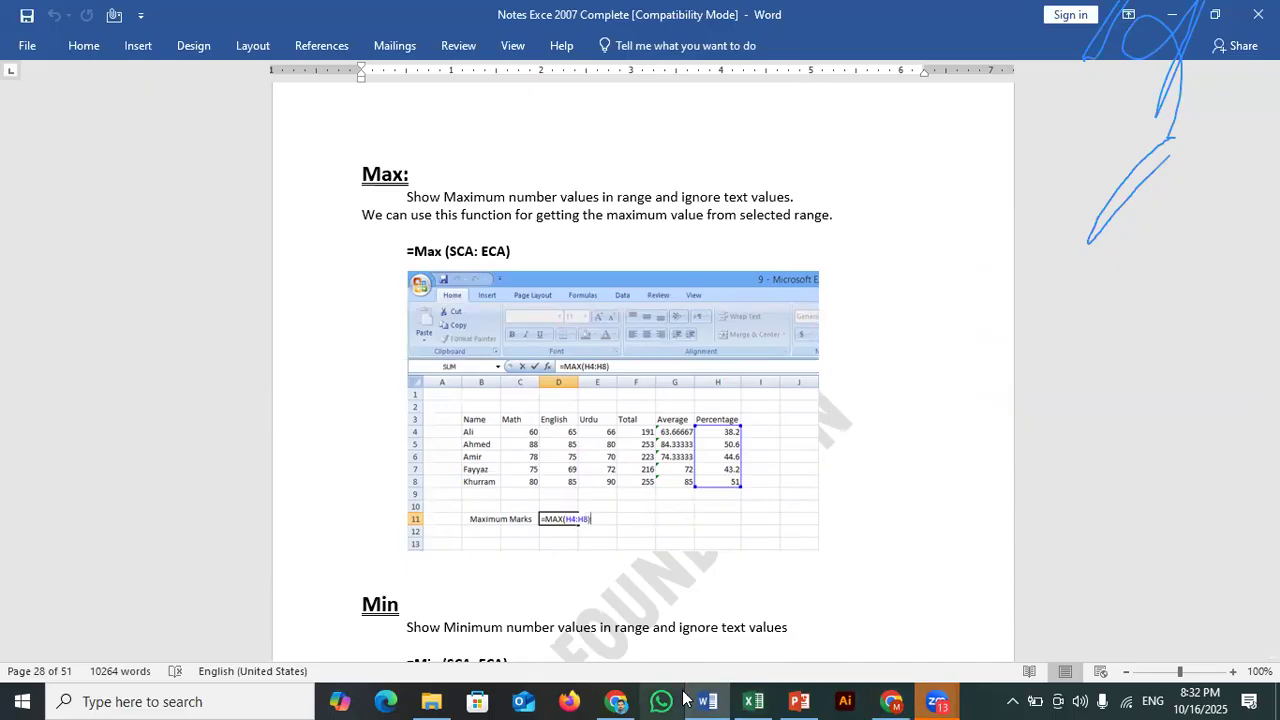
pyautogui.moveTo(622, 700)
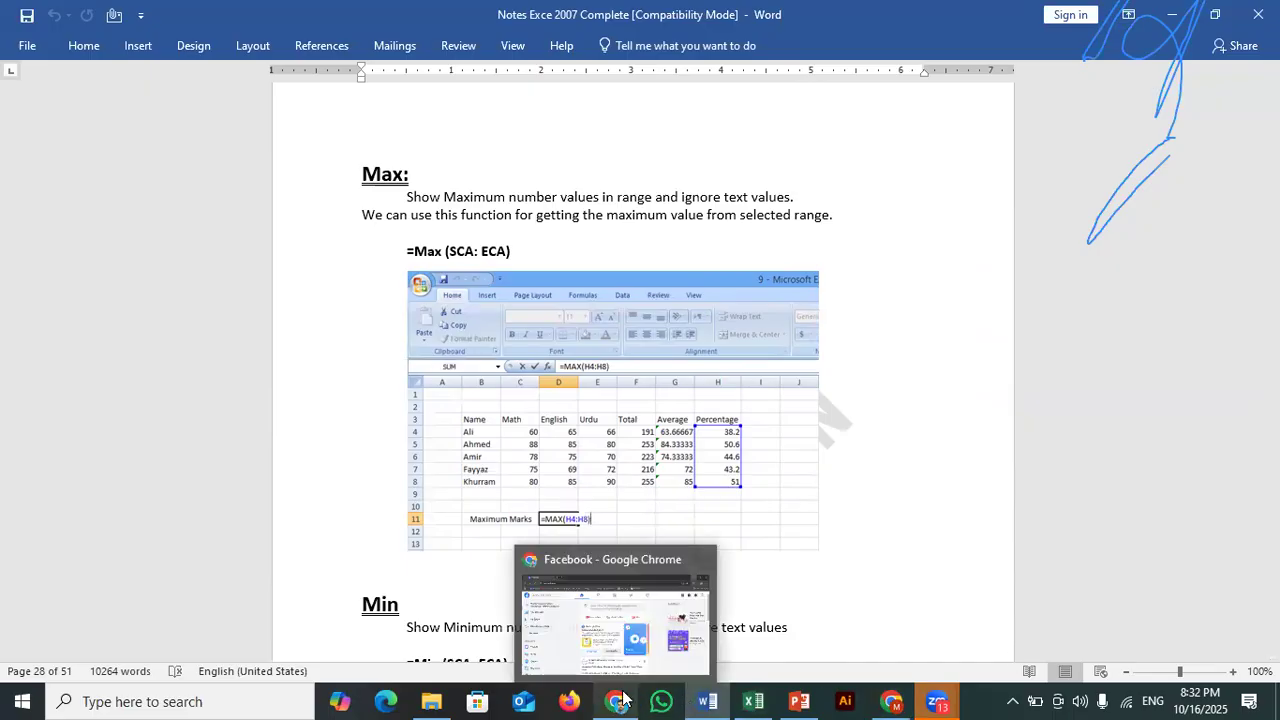
# Switch back to the Excel workbook and add a Max column heading in N4.
pyautogui.click(754, 700)
pyautogui.click(950, 287)
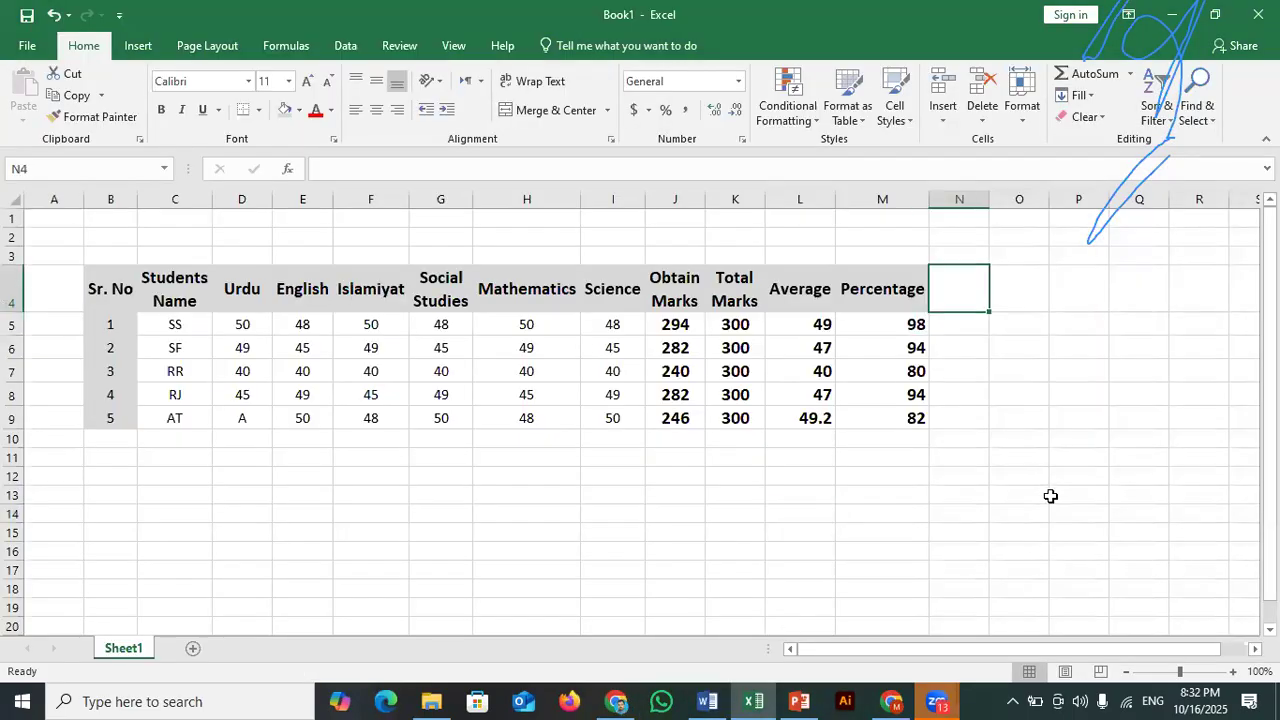
pyautogui.write('M')
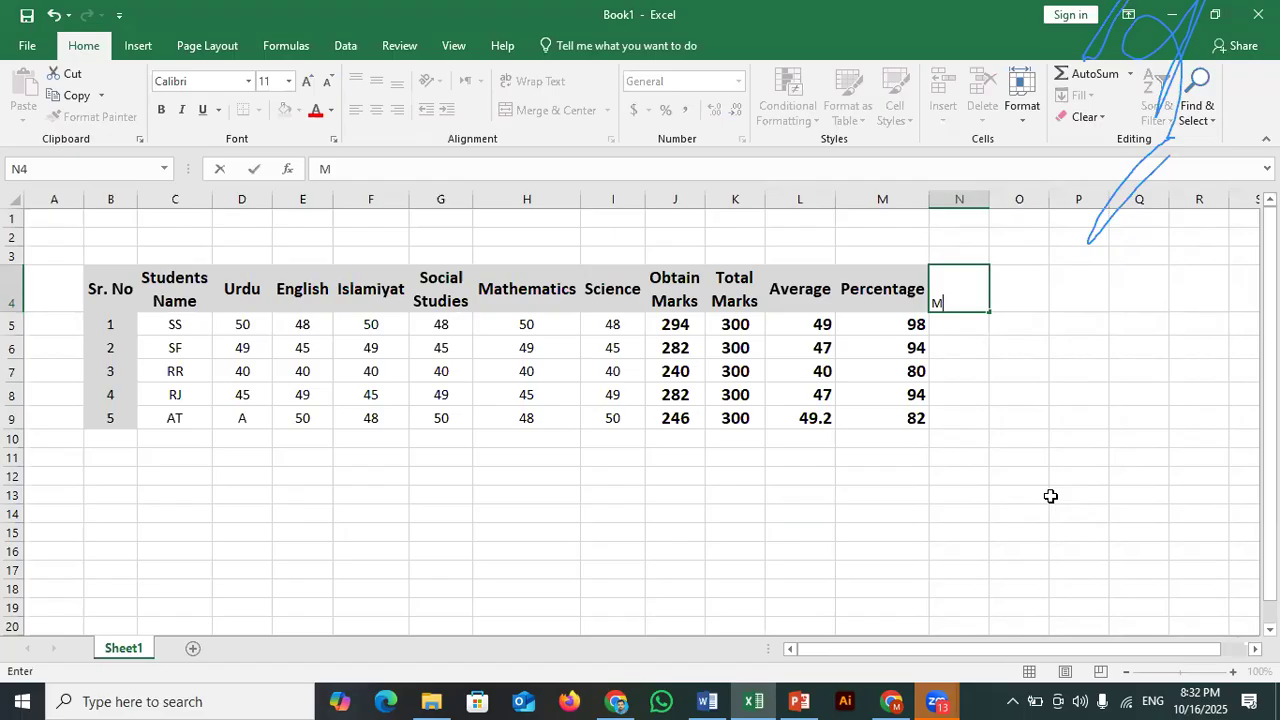
pyautogui.write('ax')
pyautogui.press('Return')
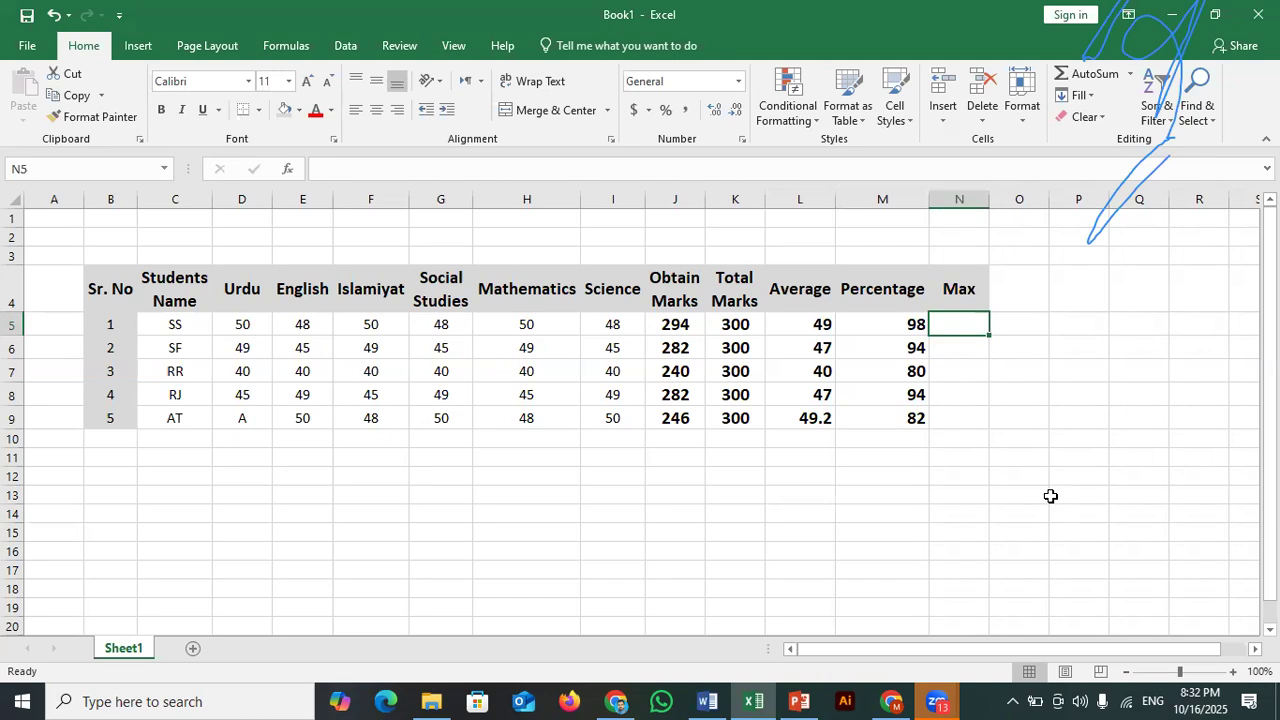
# Calculate the first student's highest subject mark in N5 with =MAX(D5:I5) and fill the formula down to N9.
pyautogui.write('=')
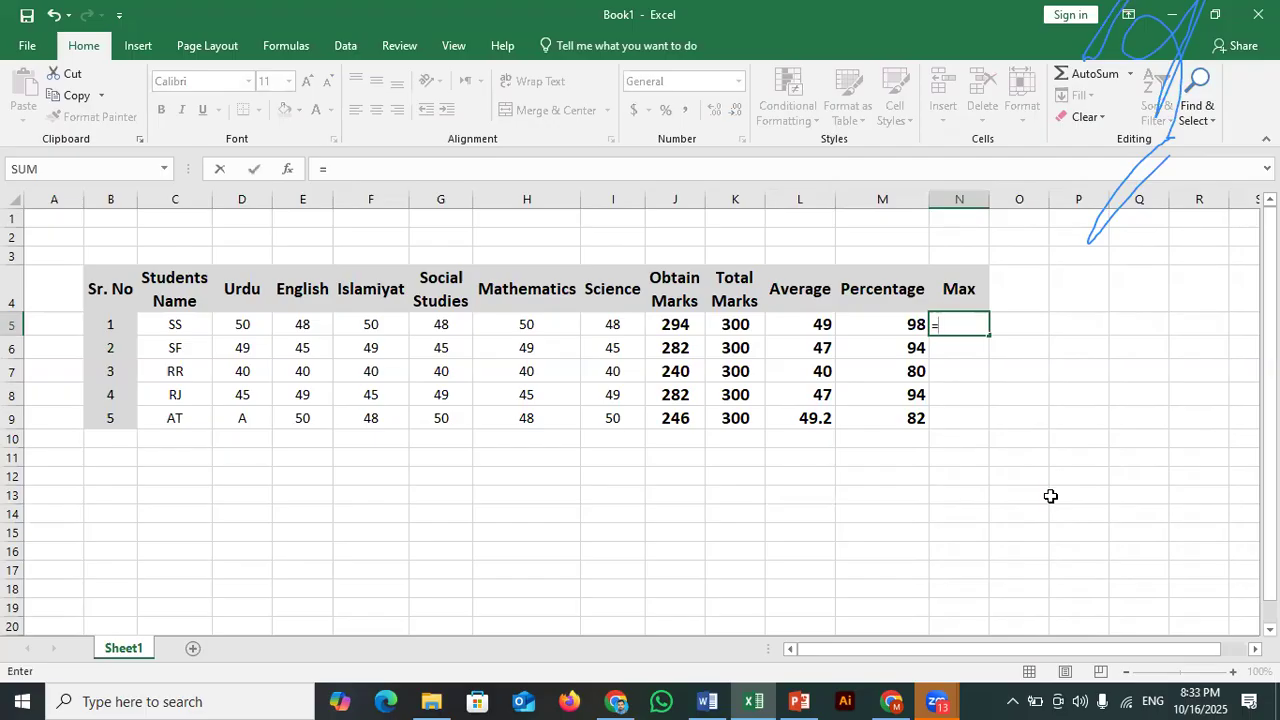
pyautogui.write('max')
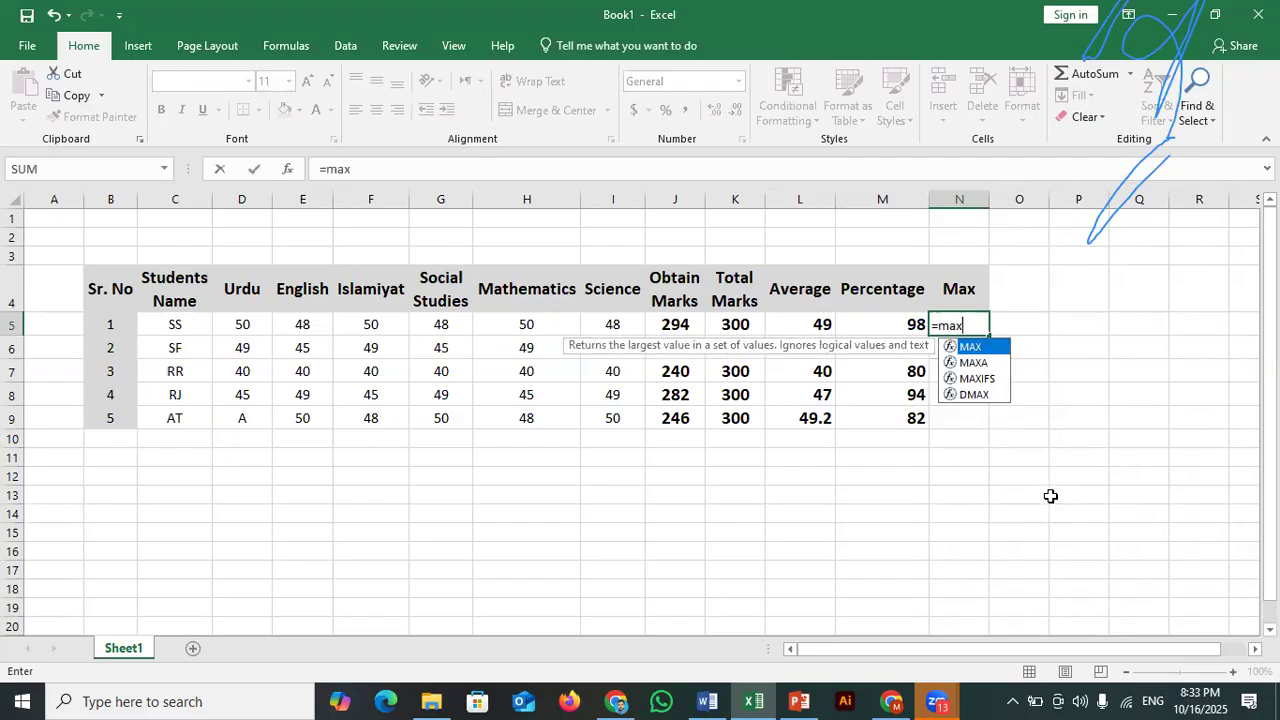
pyautogui.write('(')
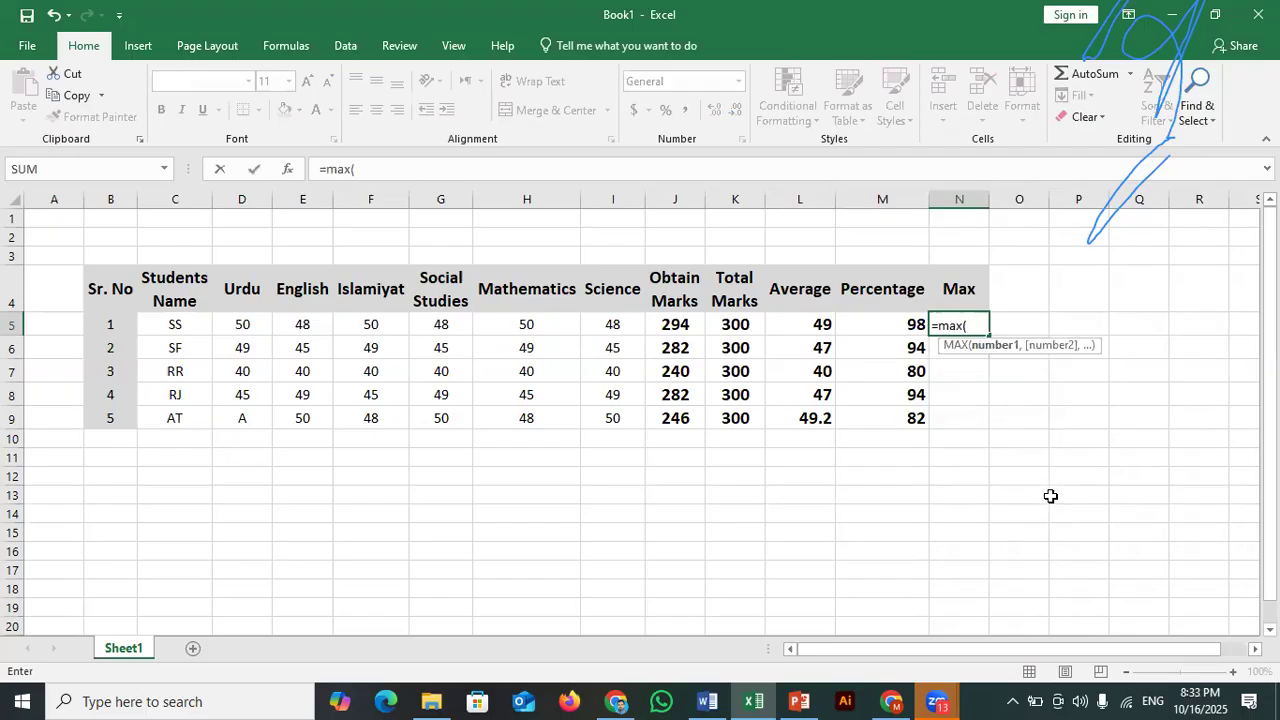
pyautogui.click(249, 326)
pyautogui.press('F8')
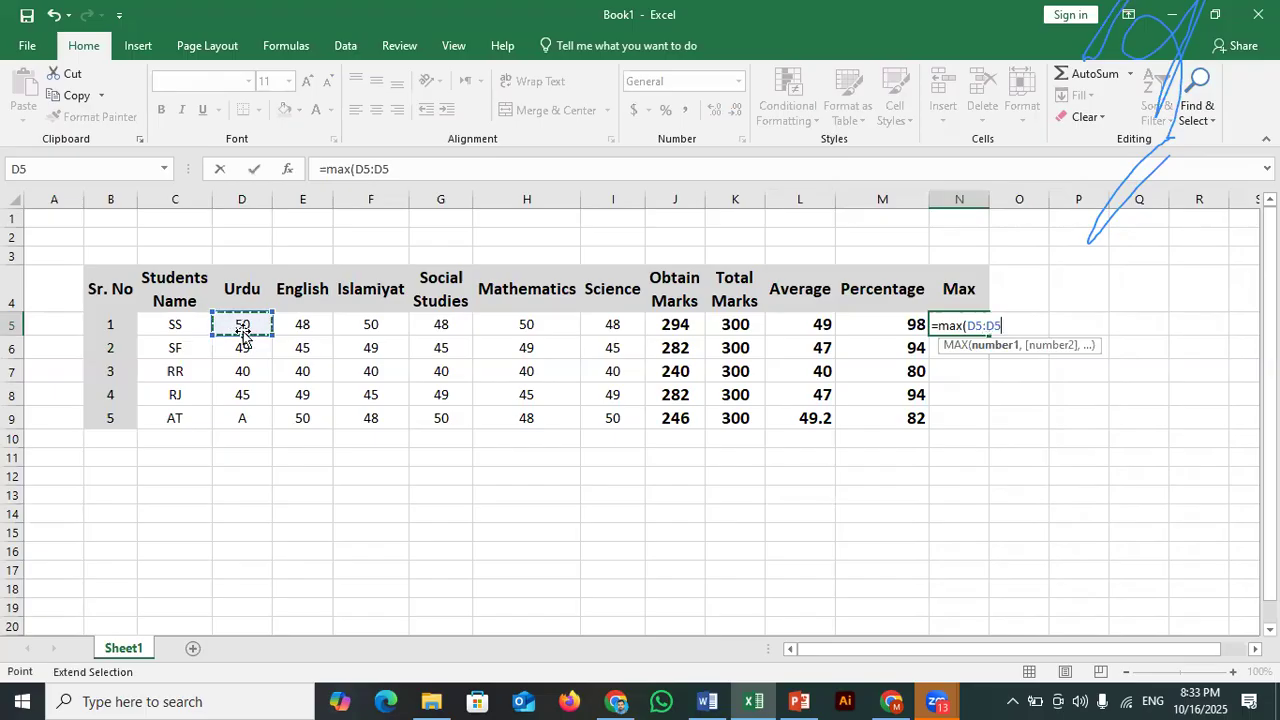
pyautogui.click(613, 324)
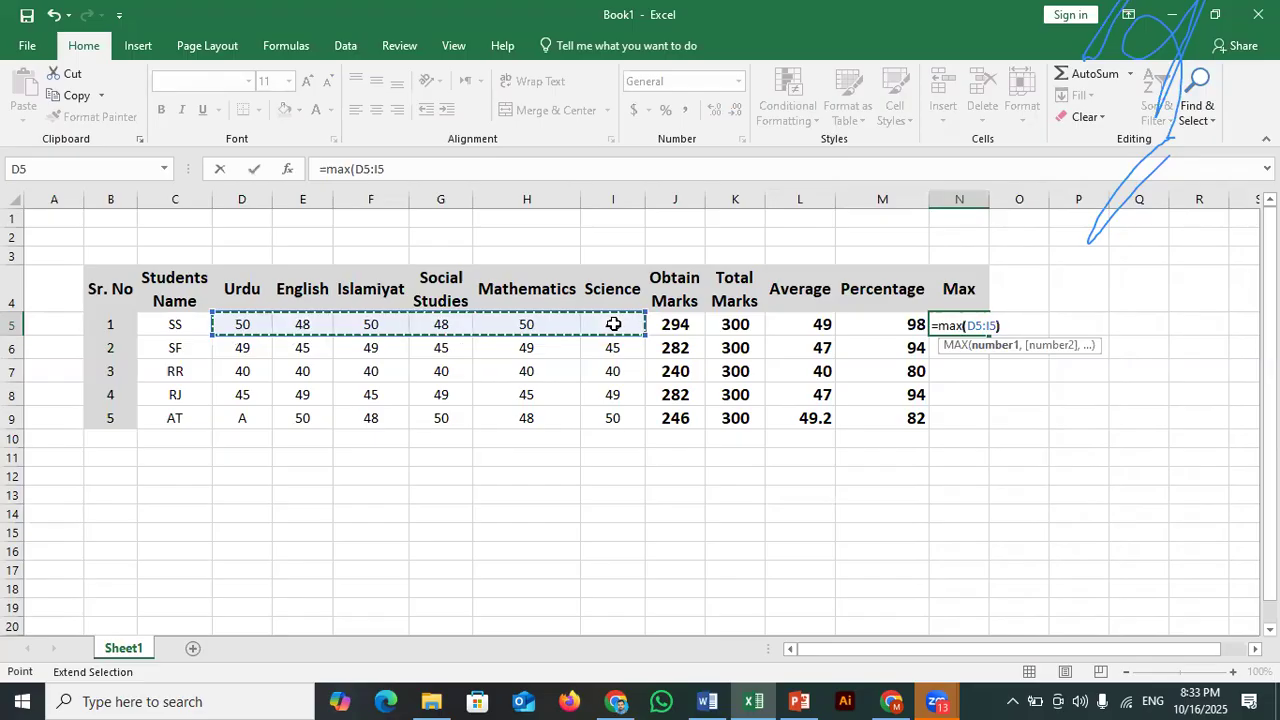
pyautogui.write(')')
pyautogui.press('Return')
pyautogui.press('Up')
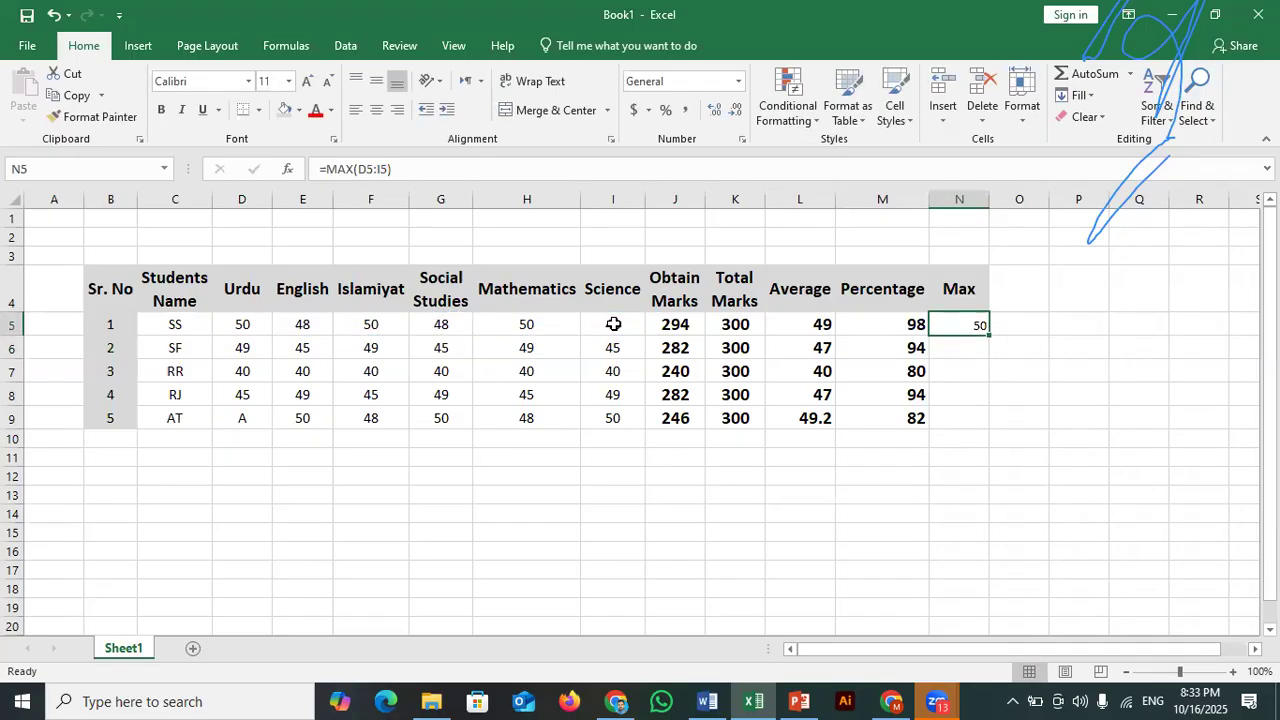
pyautogui.moveTo(988, 336); pyautogui.dragTo(998, 430)
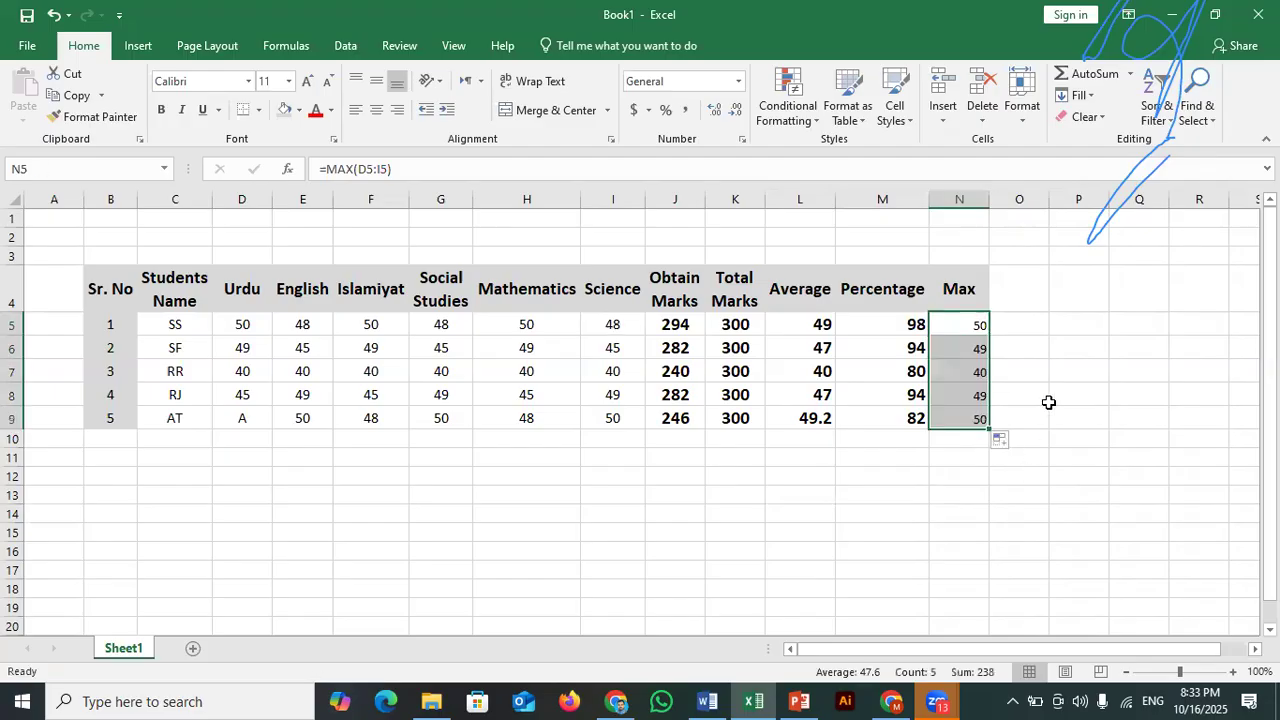
pyautogui.click(179, 421)
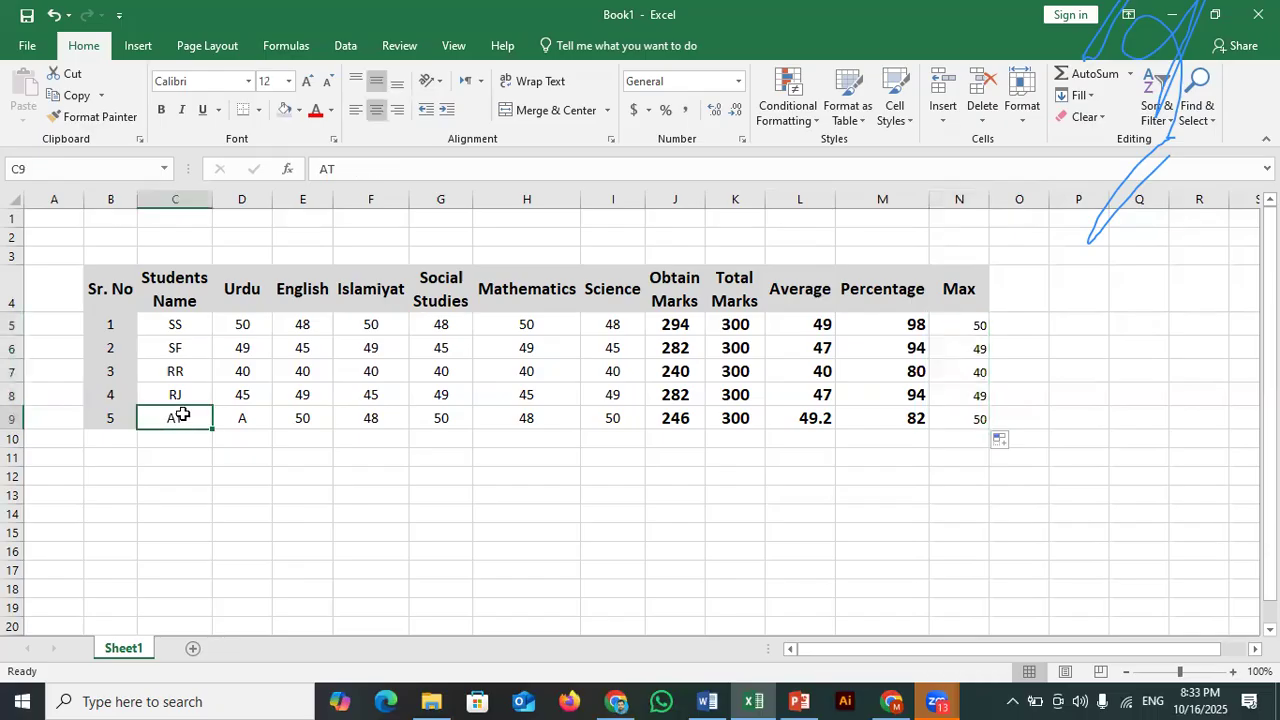
pyautogui.click(187, 397)
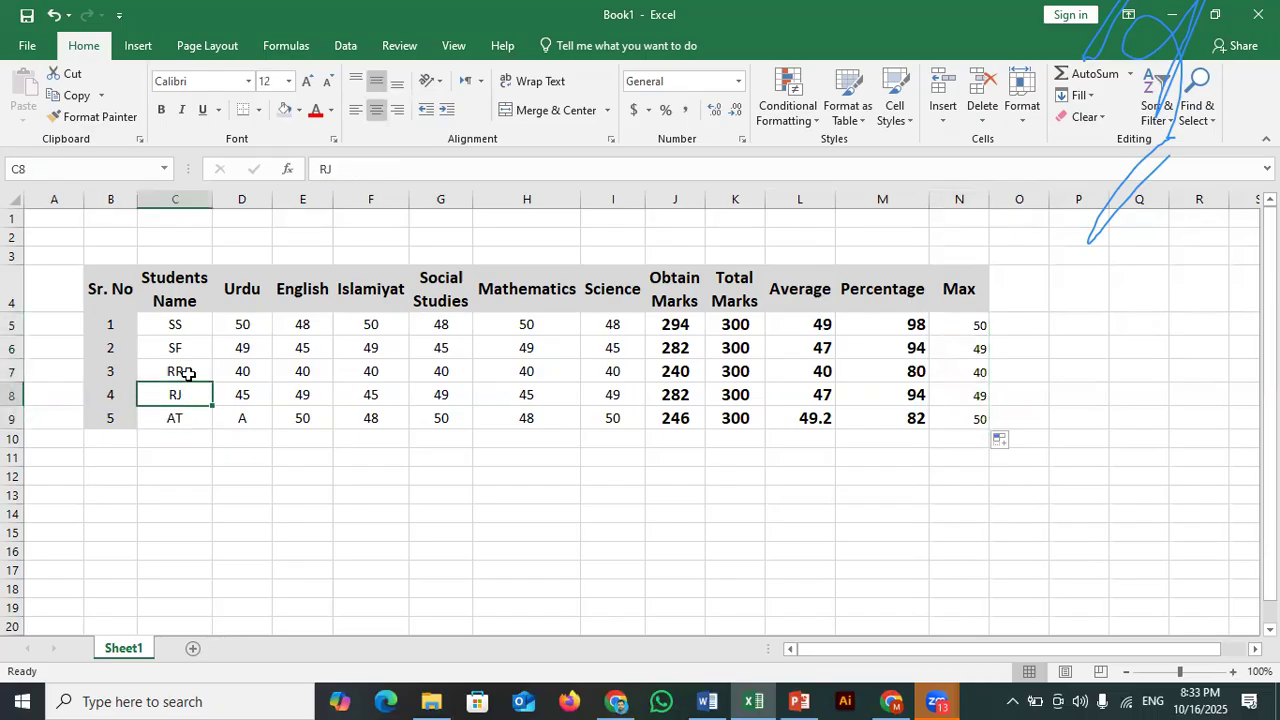
pyautogui.click(188, 372)
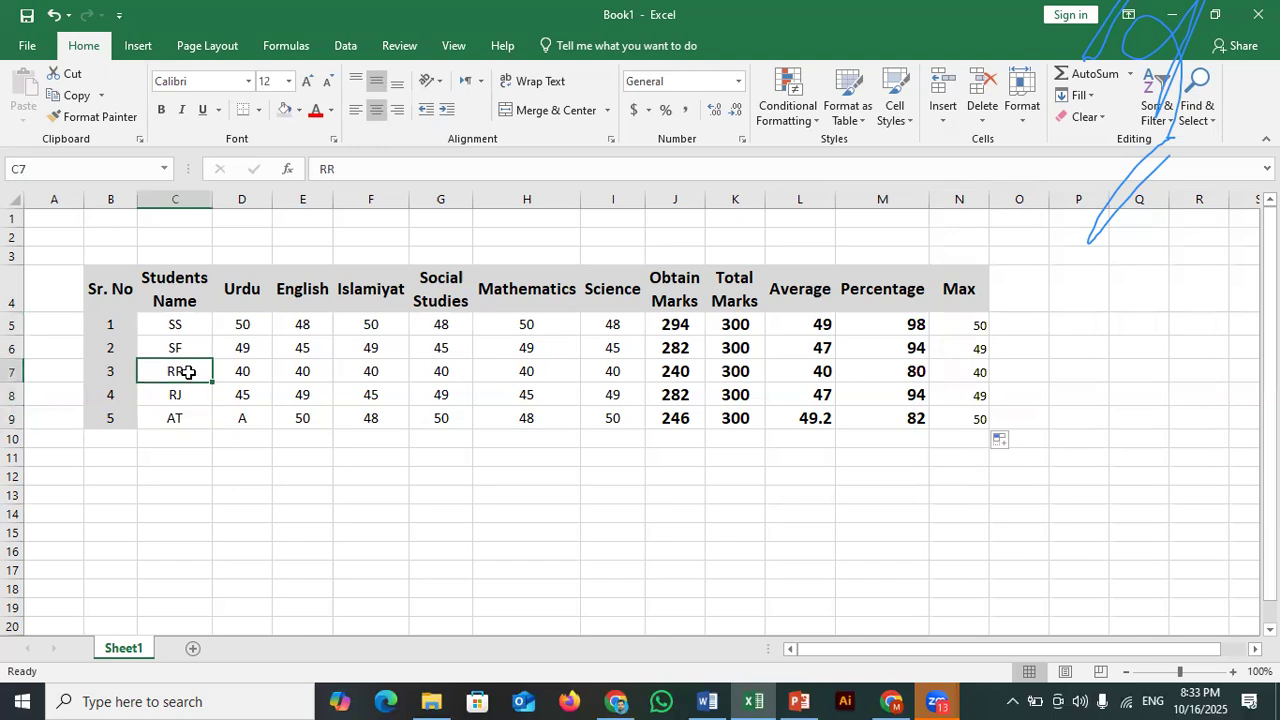
pyautogui.click(192, 350)
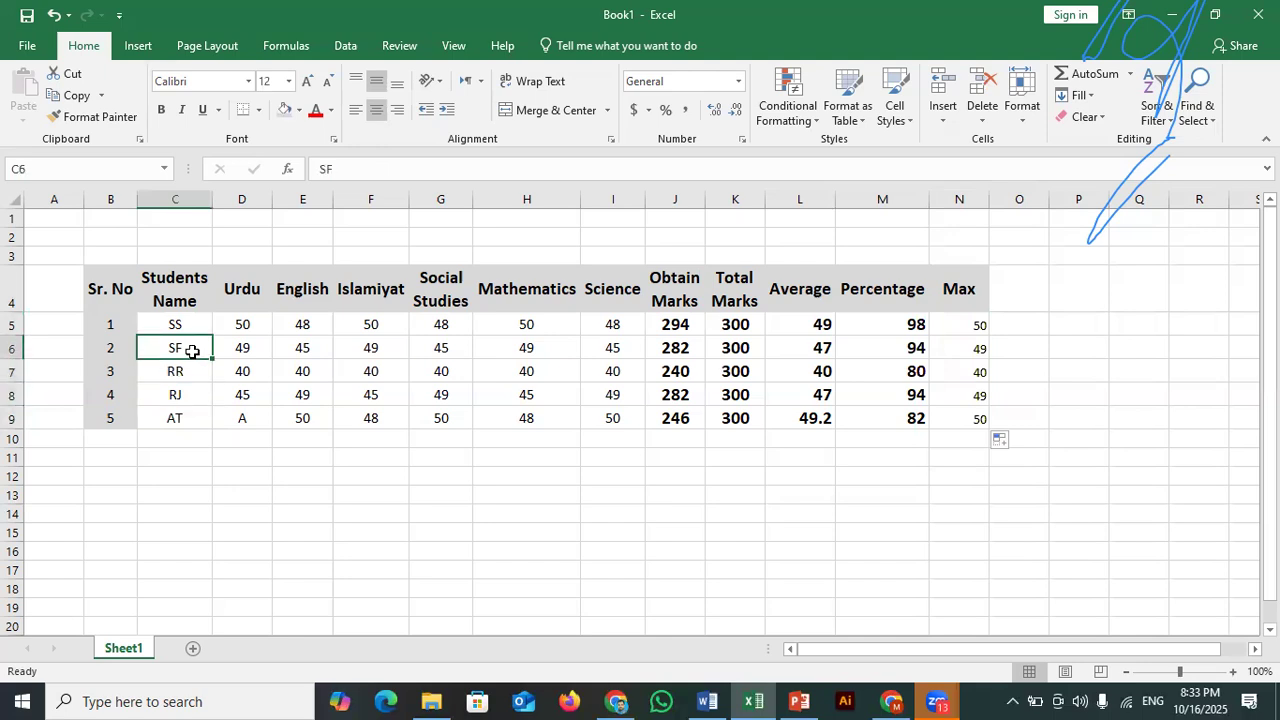
pyautogui.click(194, 325)
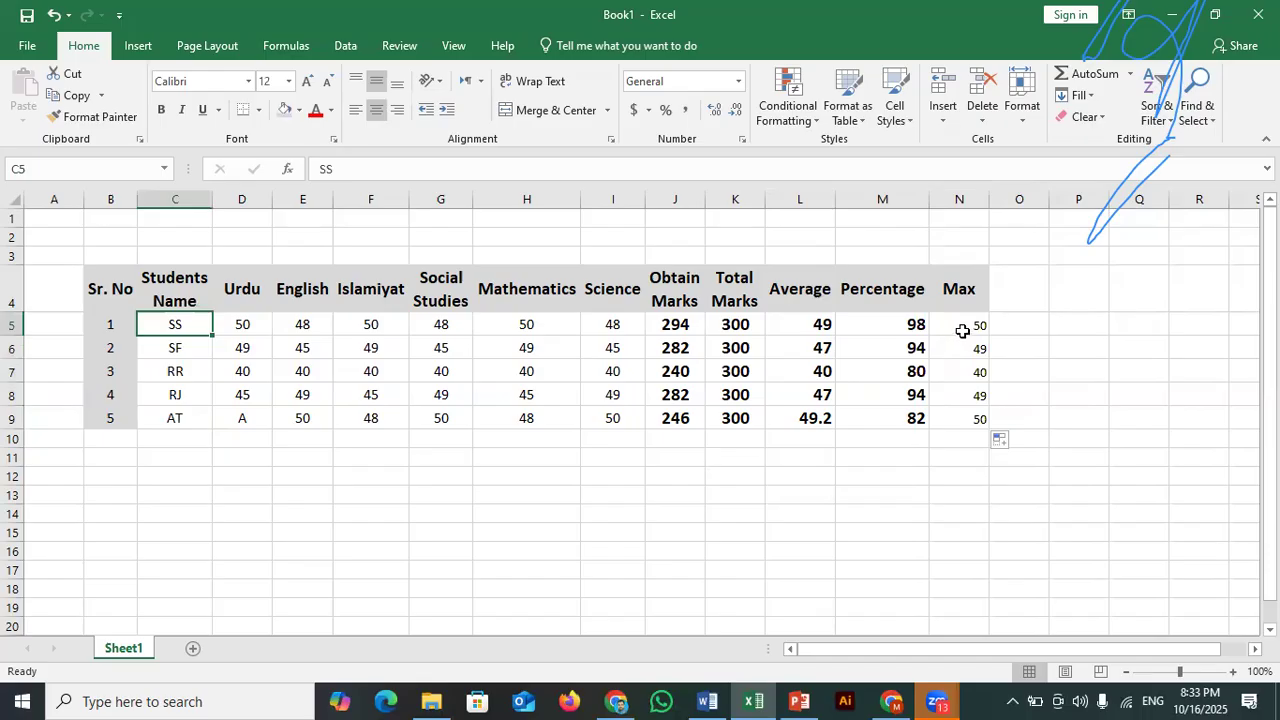
# Add a Min column heading in O4 beside the Max column.
pyautogui.click(1016, 292)
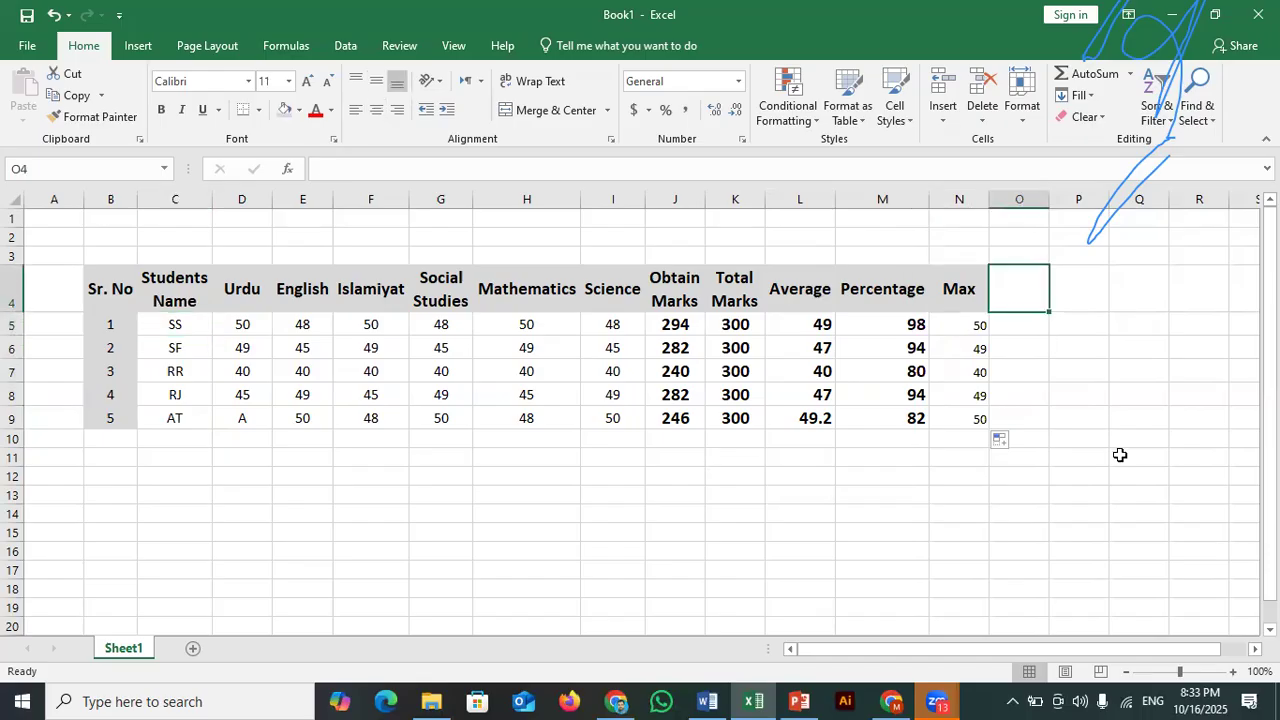
pyautogui.write('Min')
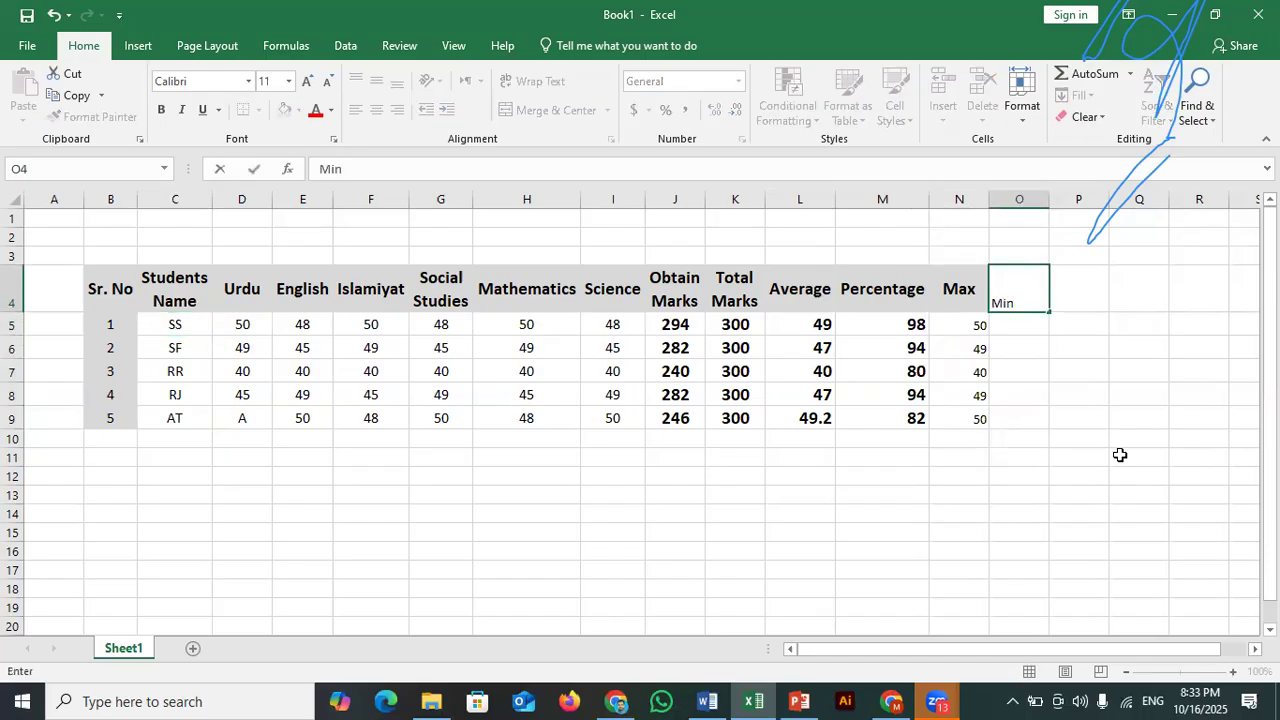
pyautogui.press('Return')
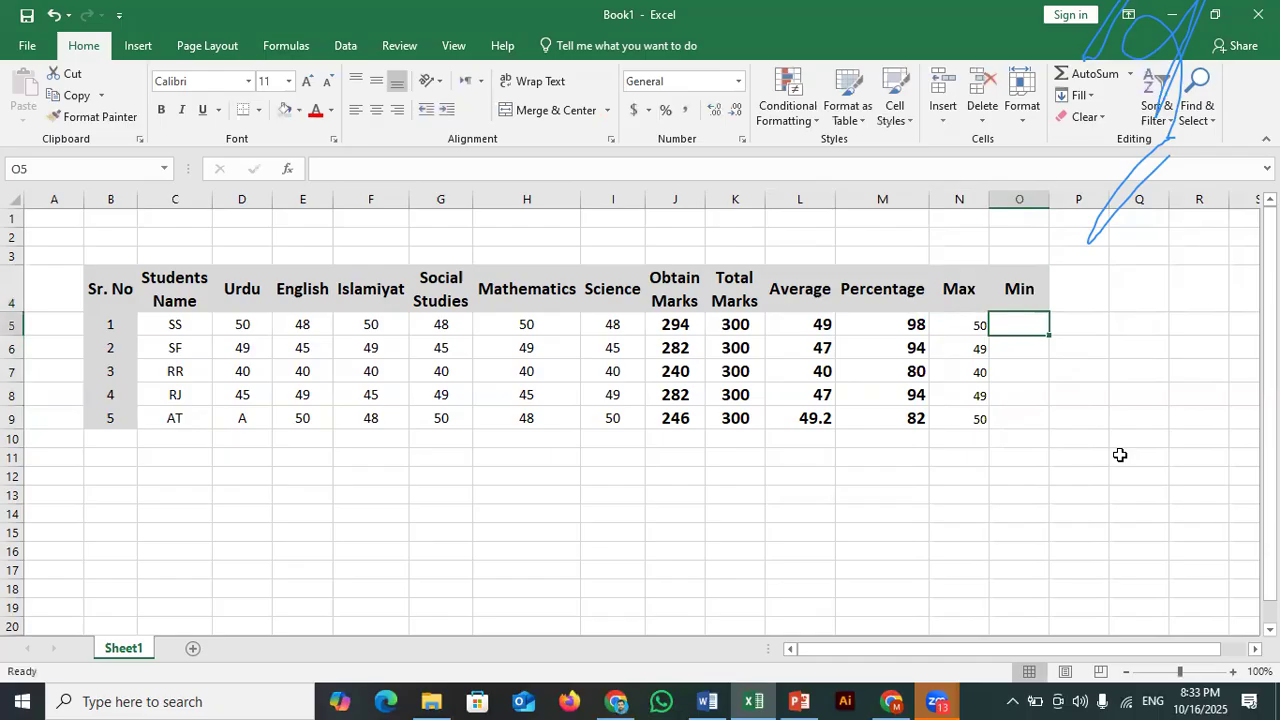
# Calculate the first student's lowest subject mark in O5 with =MIN(D5:I5) and fill the formula down to O9.
pyautogui.write('=min')
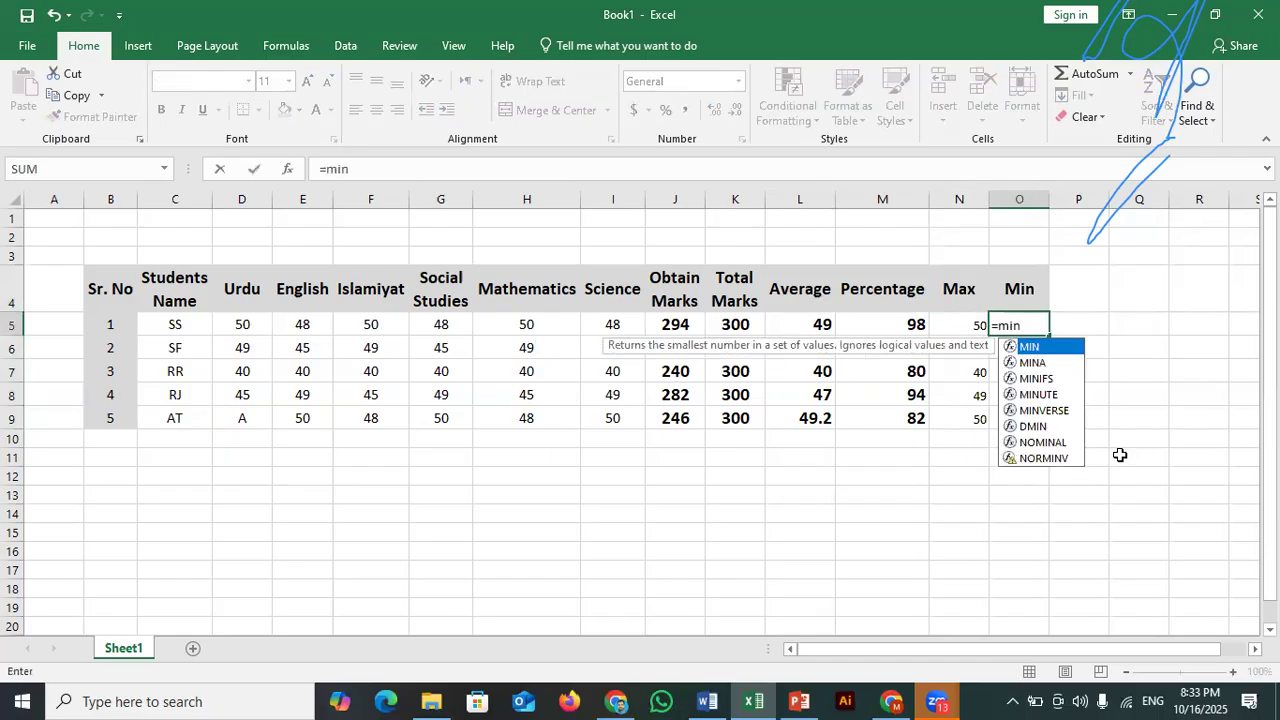
pyautogui.write('(')
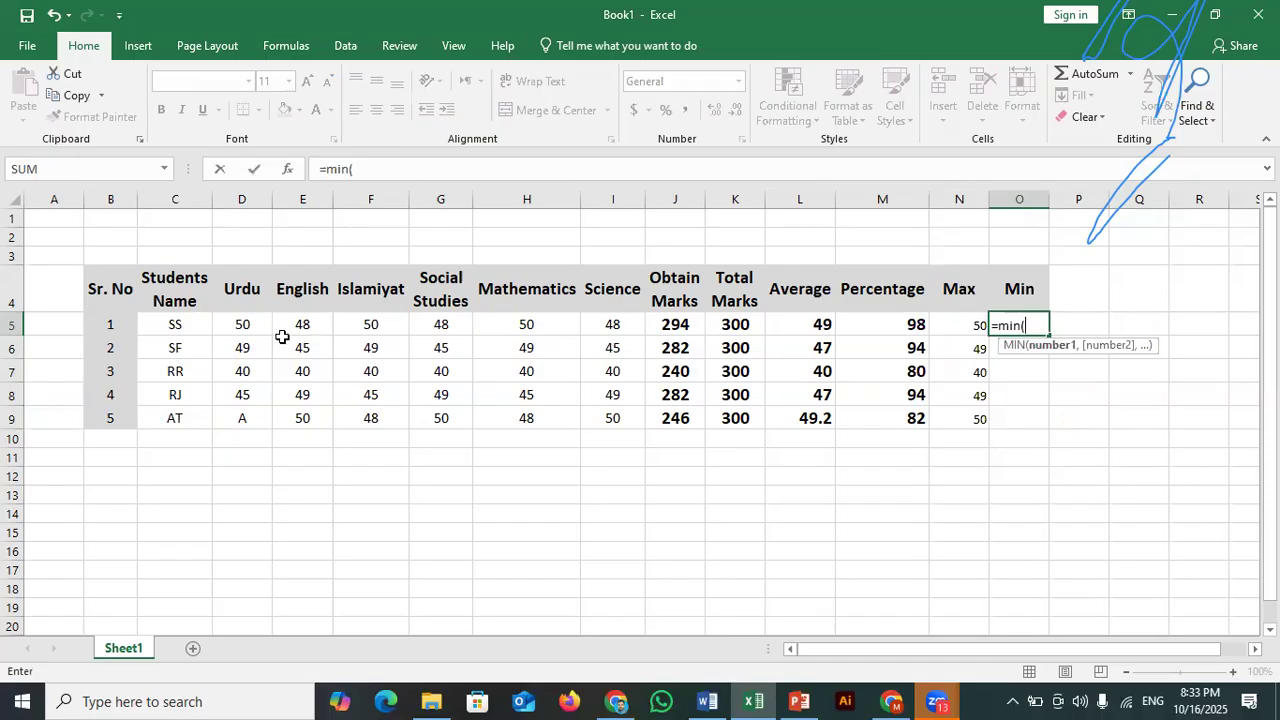
pyautogui.click(251, 324)
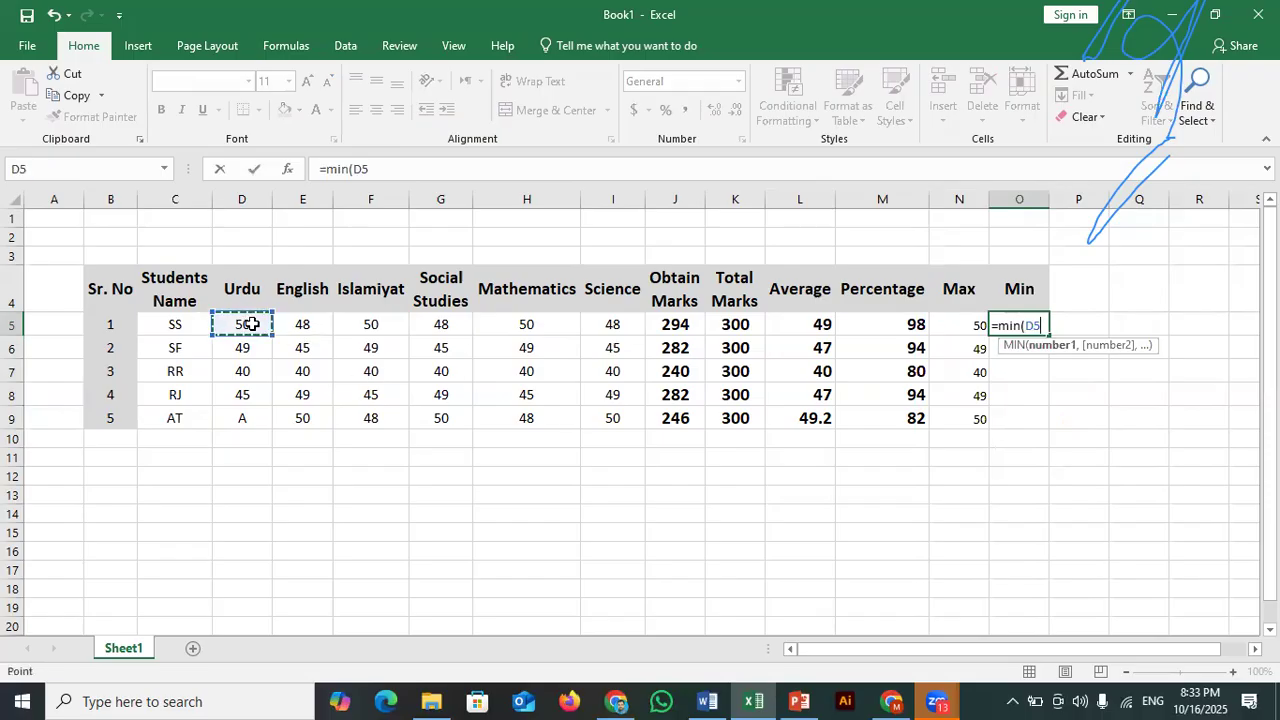
pyautogui.press('F8')
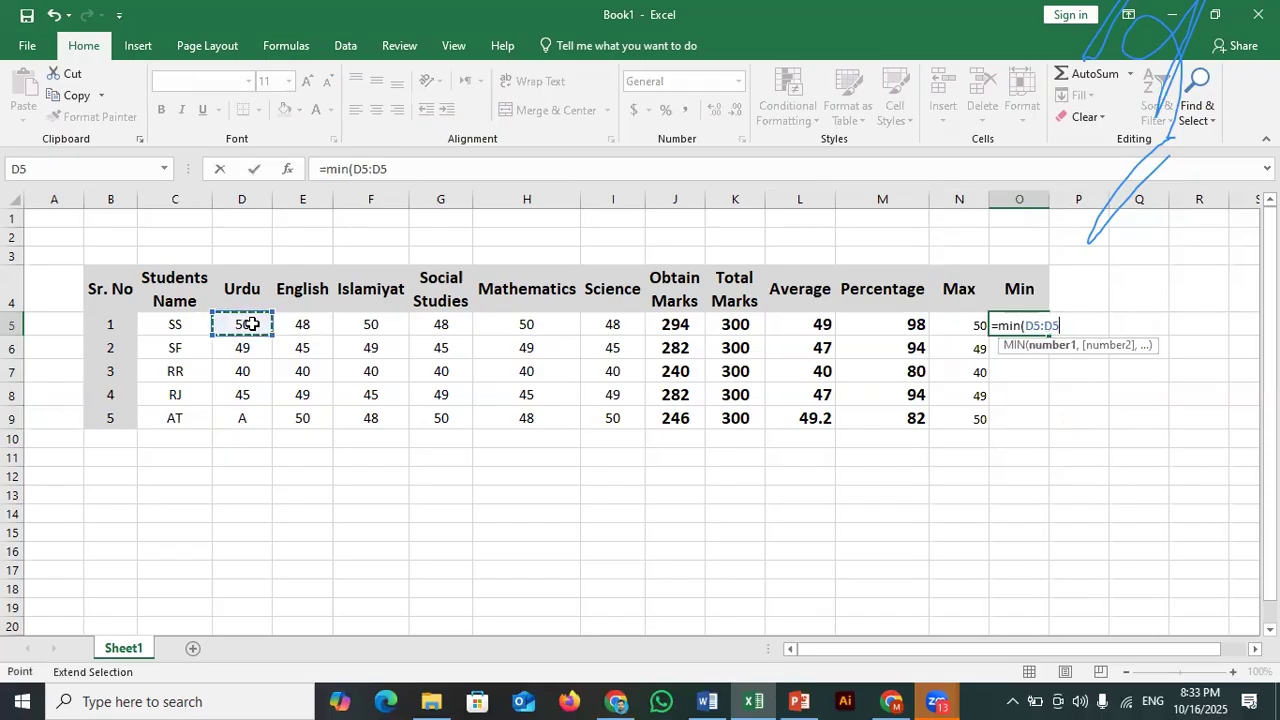
pyautogui.click(620, 328)
pyautogui.write(')')
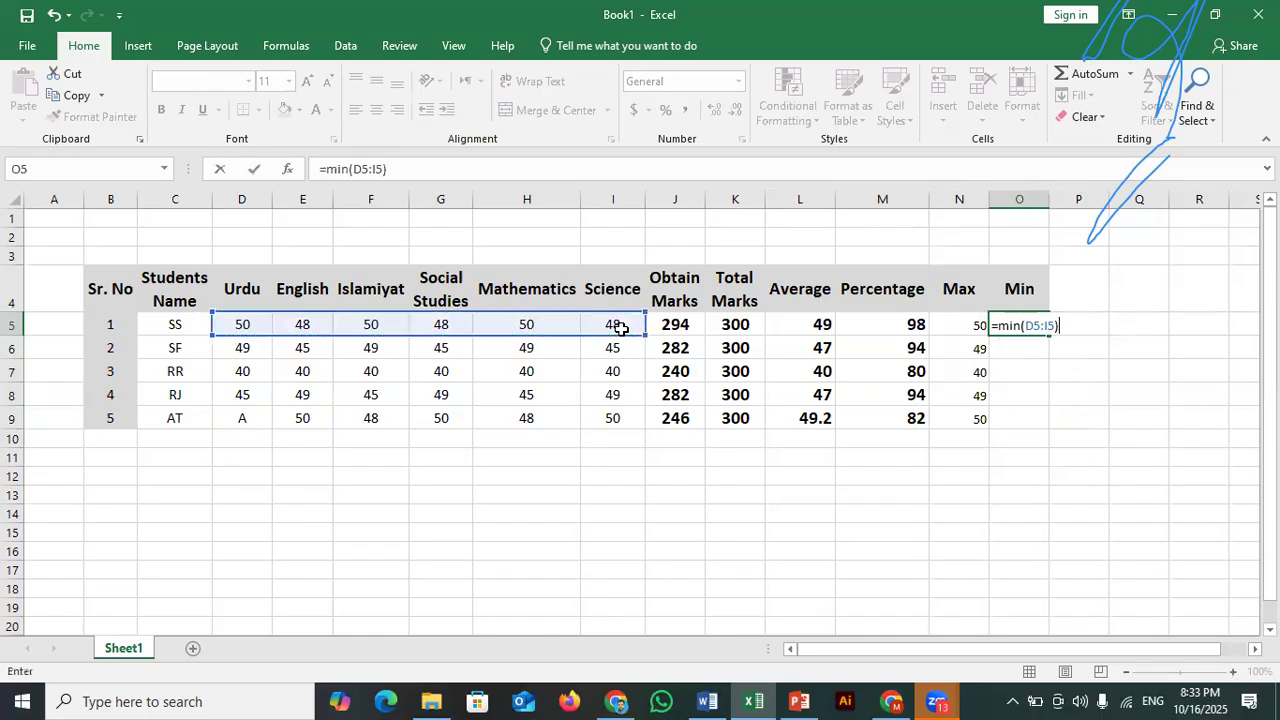
pyautogui.press('Return')
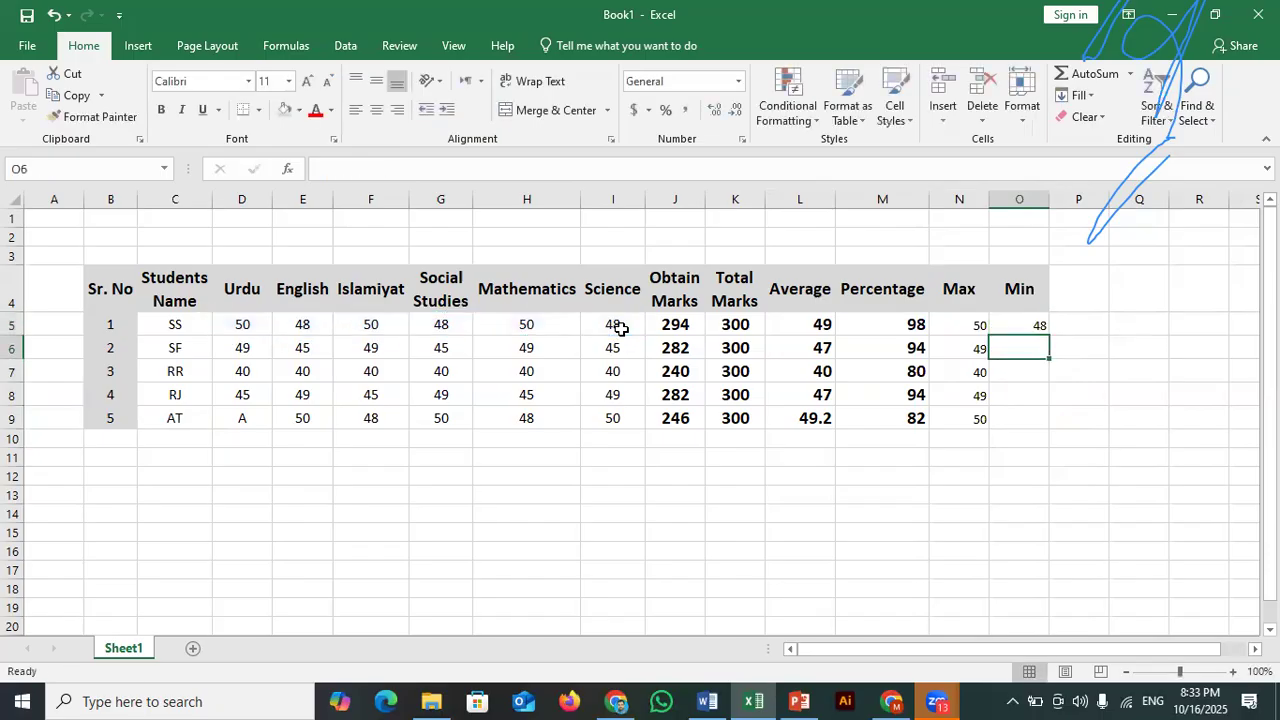
pyautogui.click(1032, 328)
pyautogui.moveTo(1052, 336); pyautogui.dragTo(1059, 429)
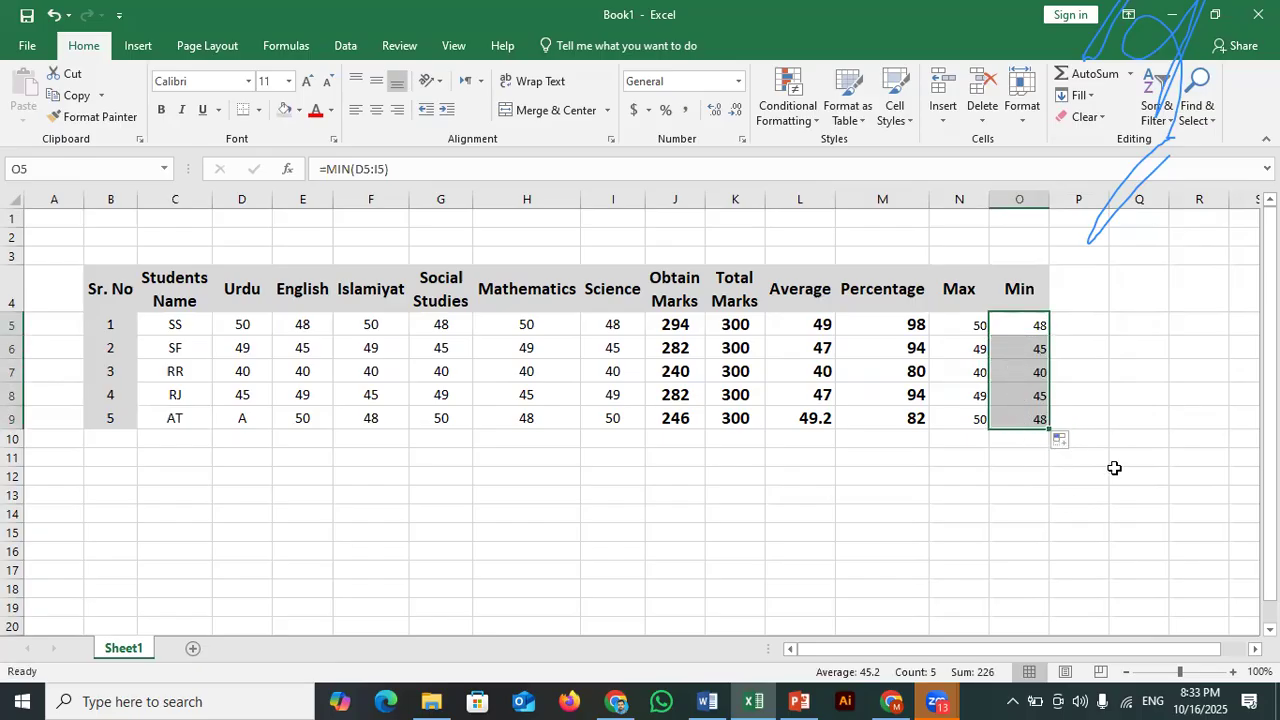
pyautogui.click(1101, 425)
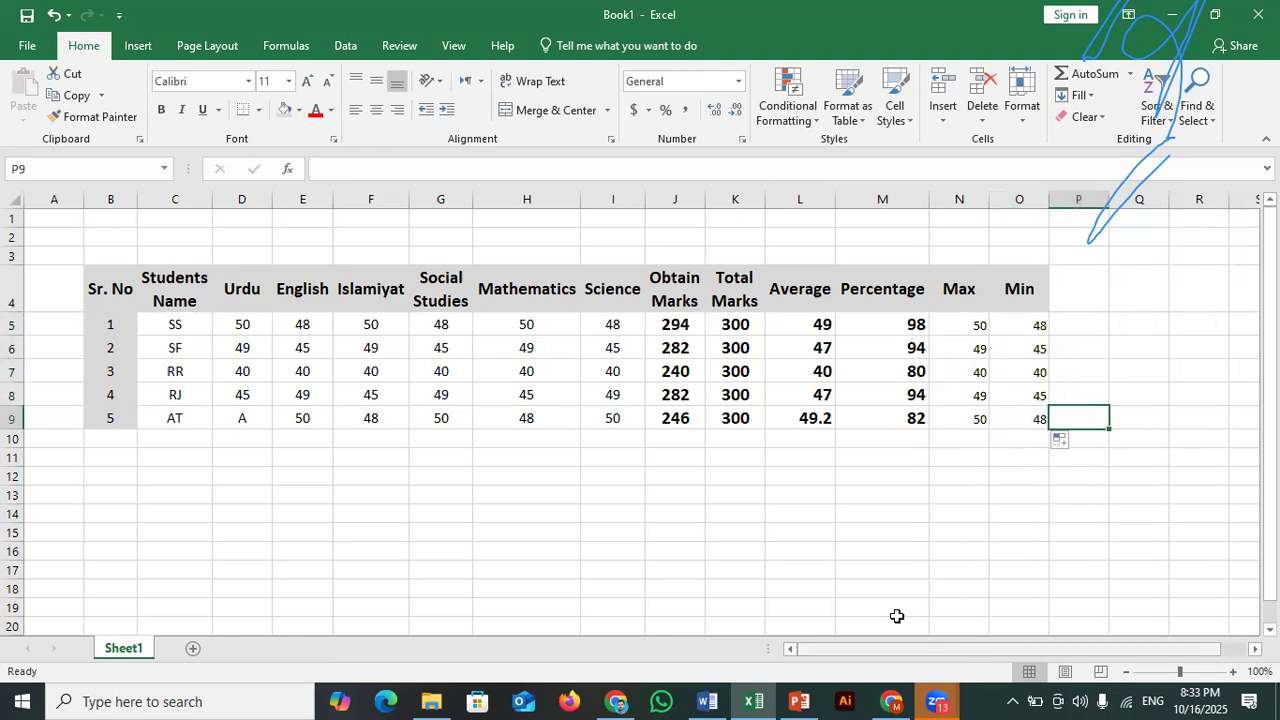
# Format the Max and Min values in N5:O9 as bold with font size 14.
pyautogui.moveTo(962, 322); pyautogui.dragTo(1043, 423)
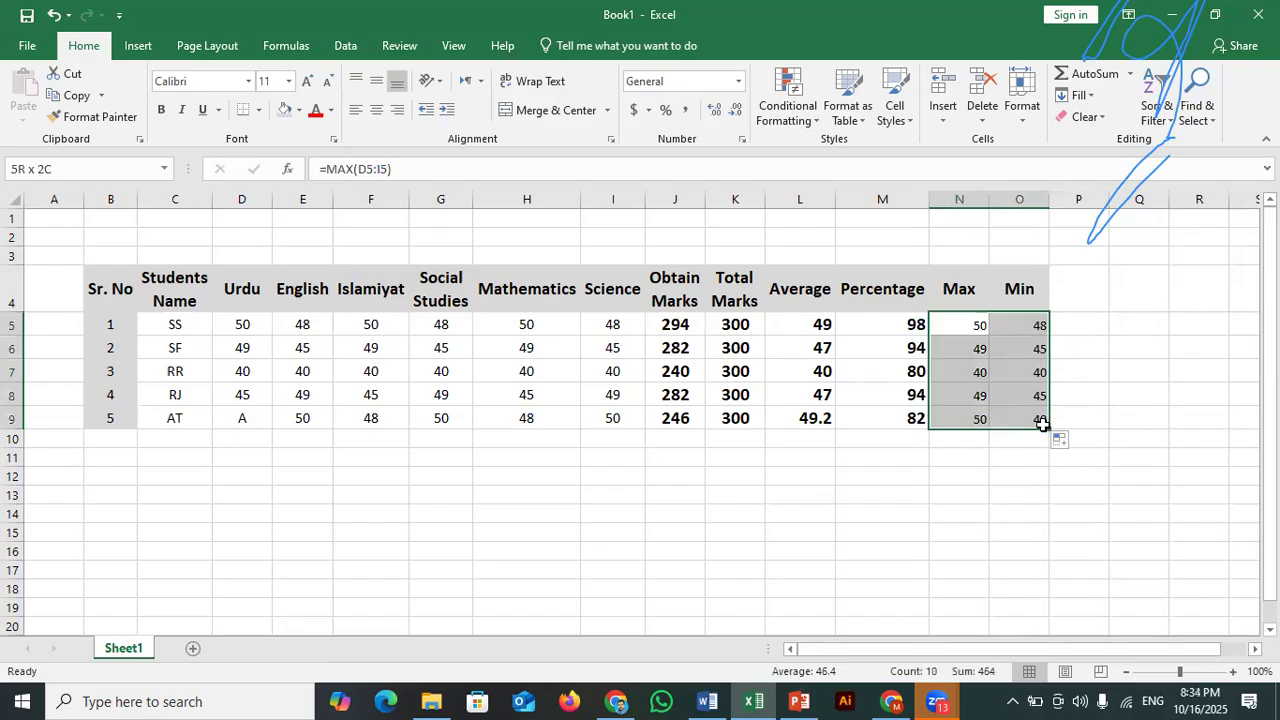
pyautogui.click(306, 81)
pyautogui.click(306, 81)
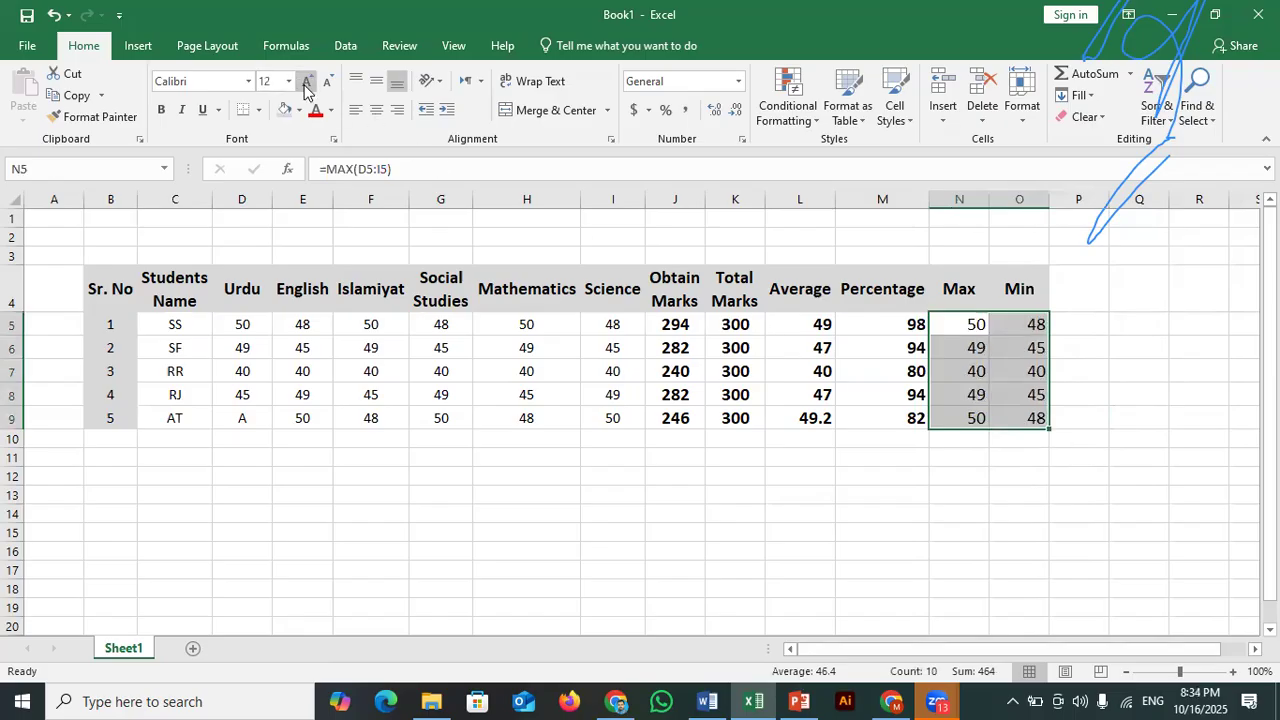
pyautogui.click(161, 109)
pyautogui.click(975, 412)
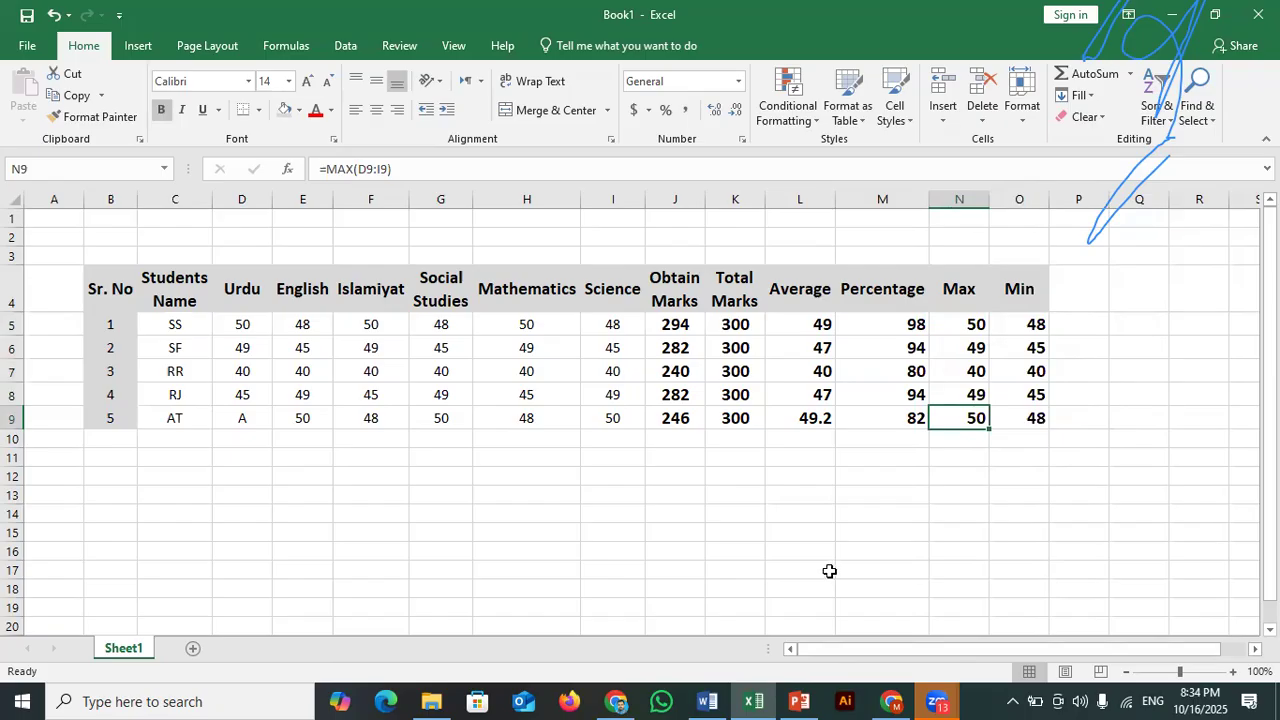
# Switch to the Excel notes in Word and read the Min function section below the Max example.
pyautogui.moveTo(762, 698)
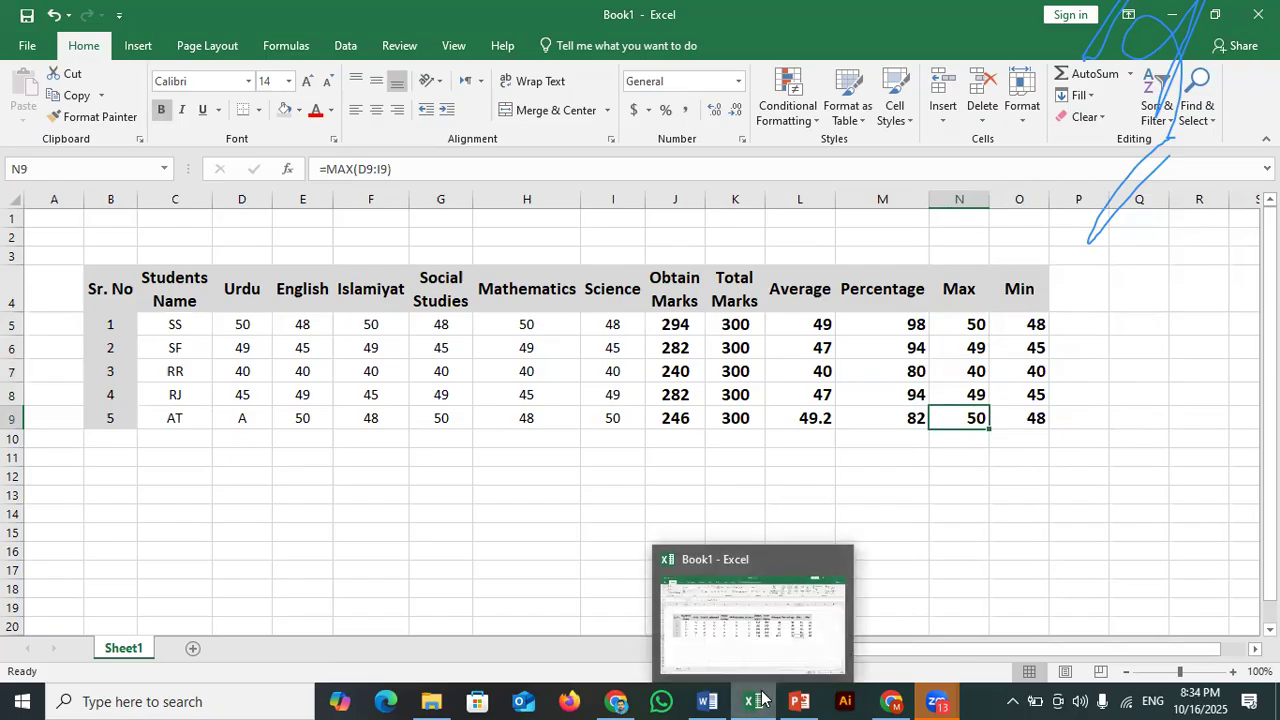
pyautogui.click(712, 701)
pyautogui.scroll(-3, 1197, 528)
pyautogui.scroll(-1, 640, 400)
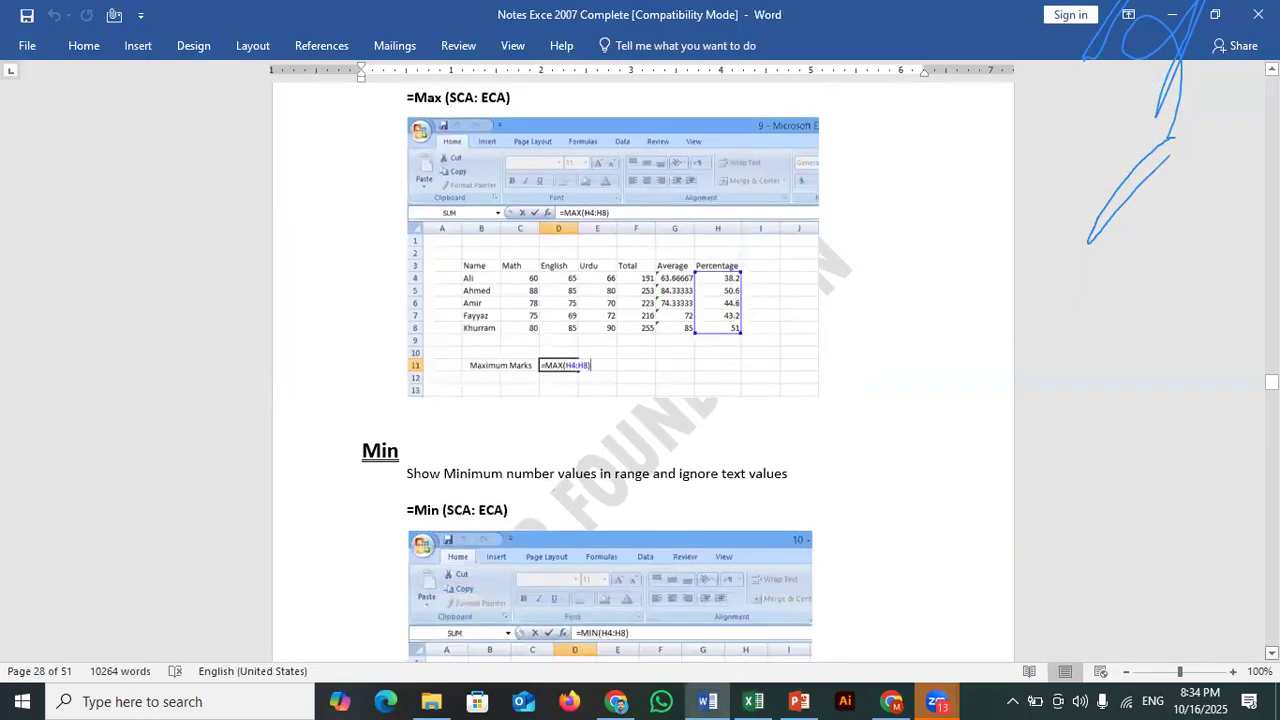
pyautogui.scroll(-5, 640, 400)
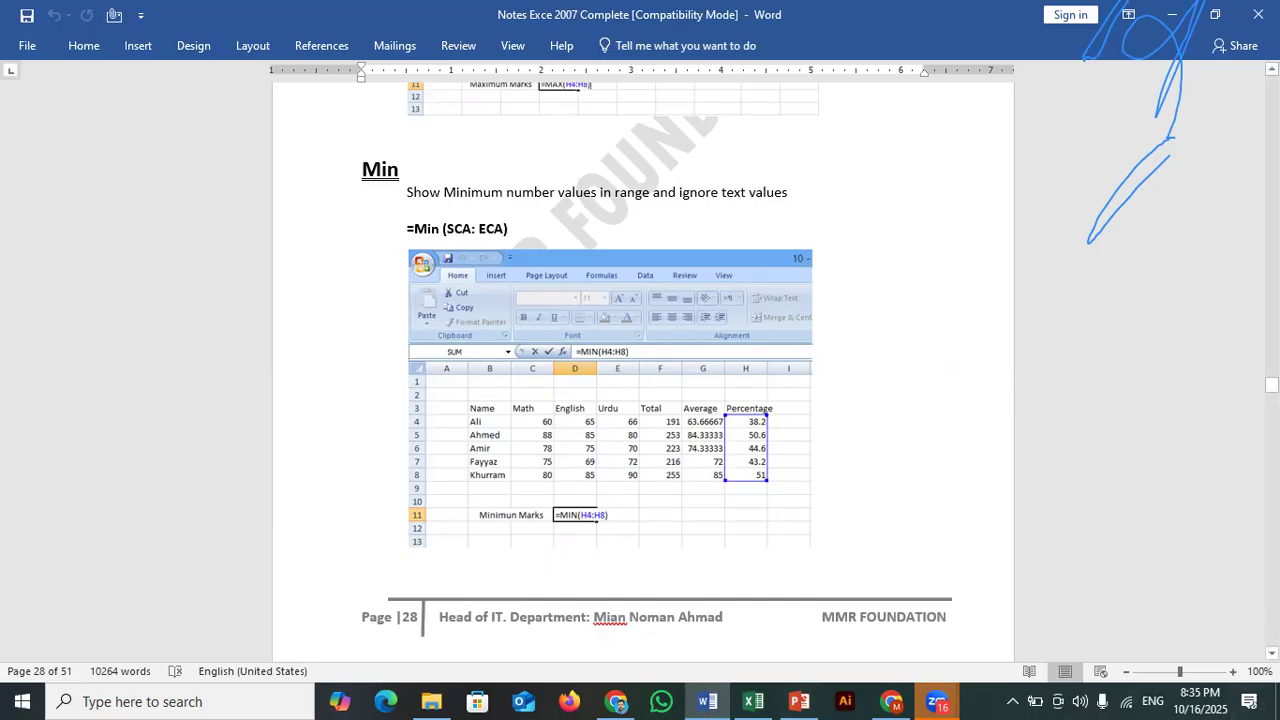
# Read the Large function section in the notes, including its syntax and the 2nd Position example.
pyautogui.scroll(-5, 640, 360)
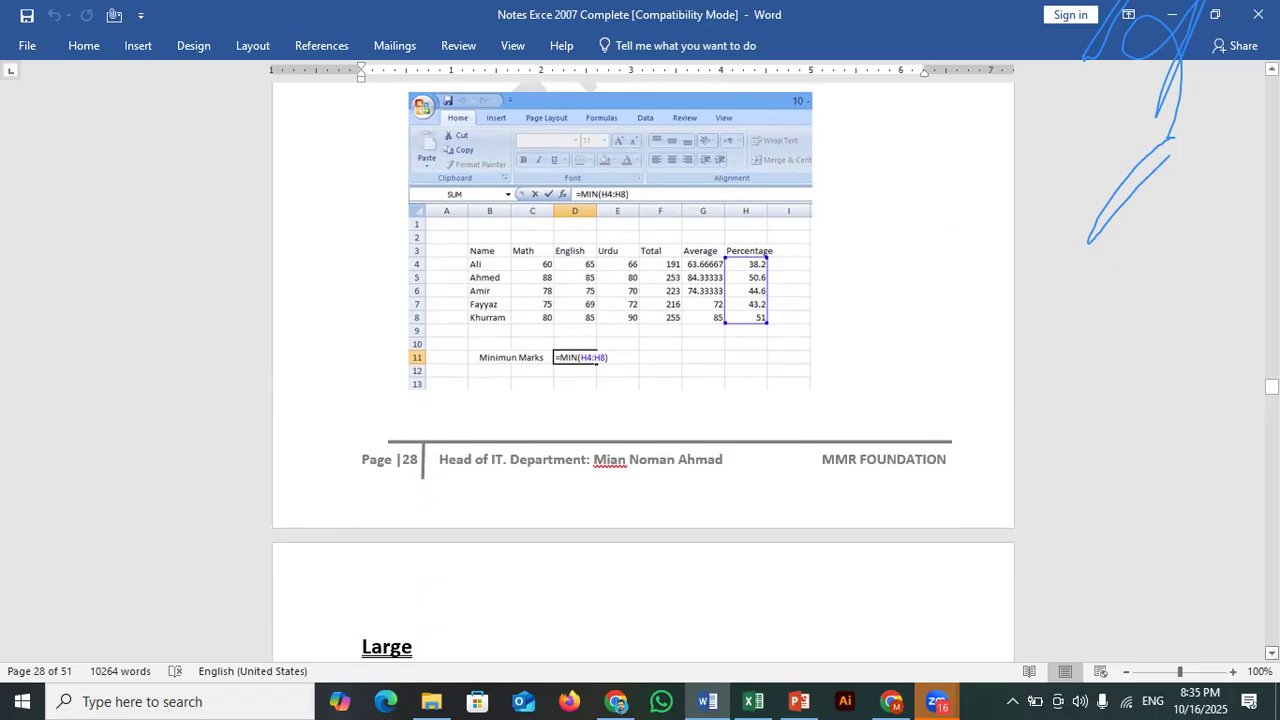
pyautogui.scroll(-4, 643, 372)
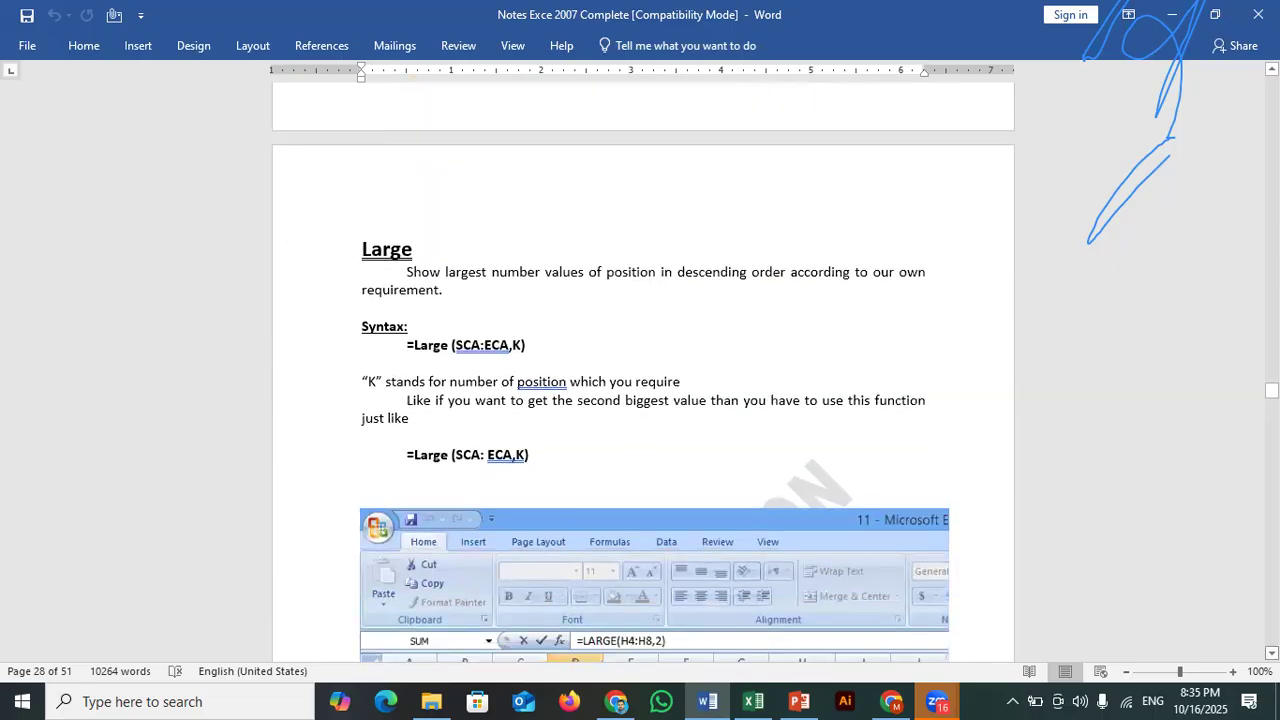
pyautogui.scroll(-1, 500, 316)
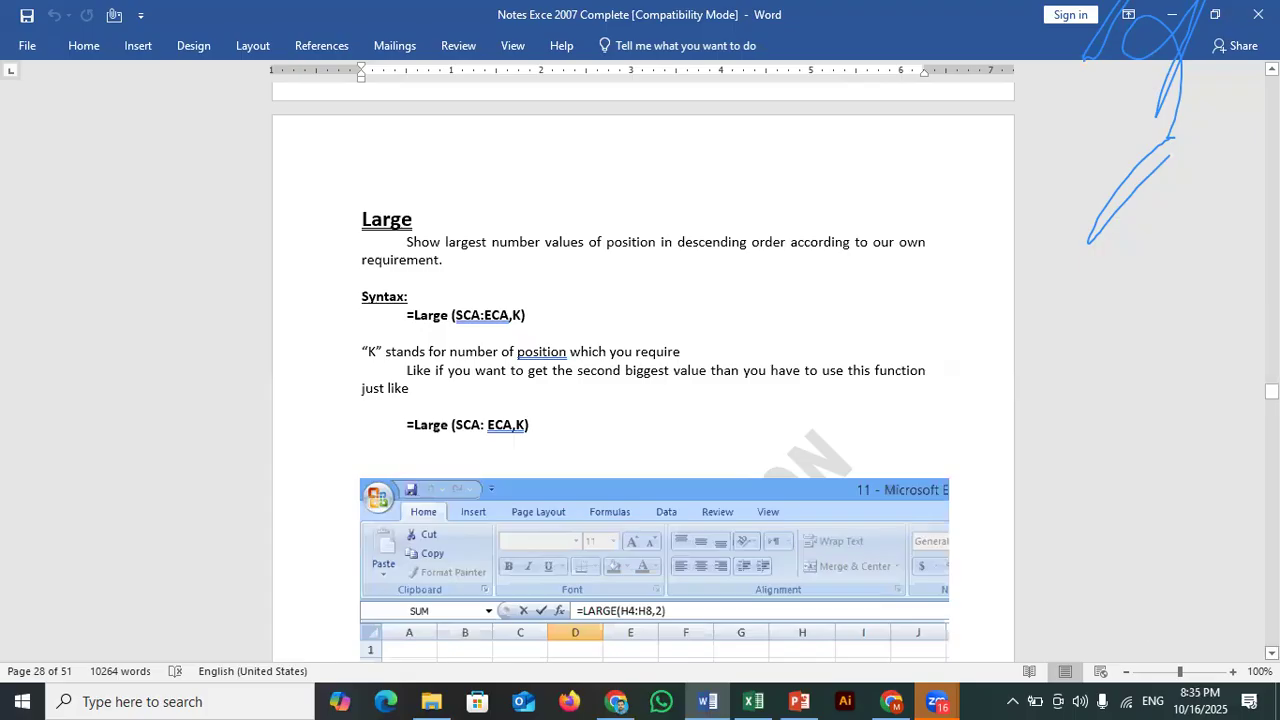
pyautogui.scroll(-2, 451, 367)
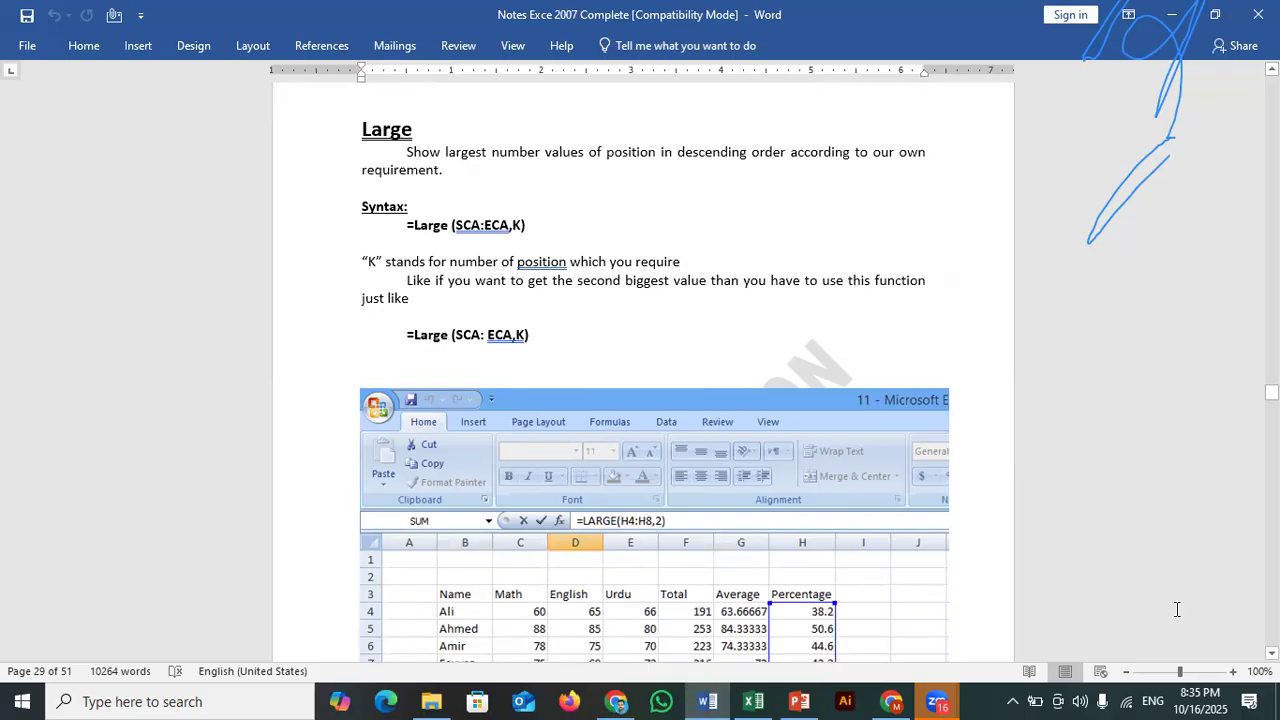
pyautogui.click(1272, 653)
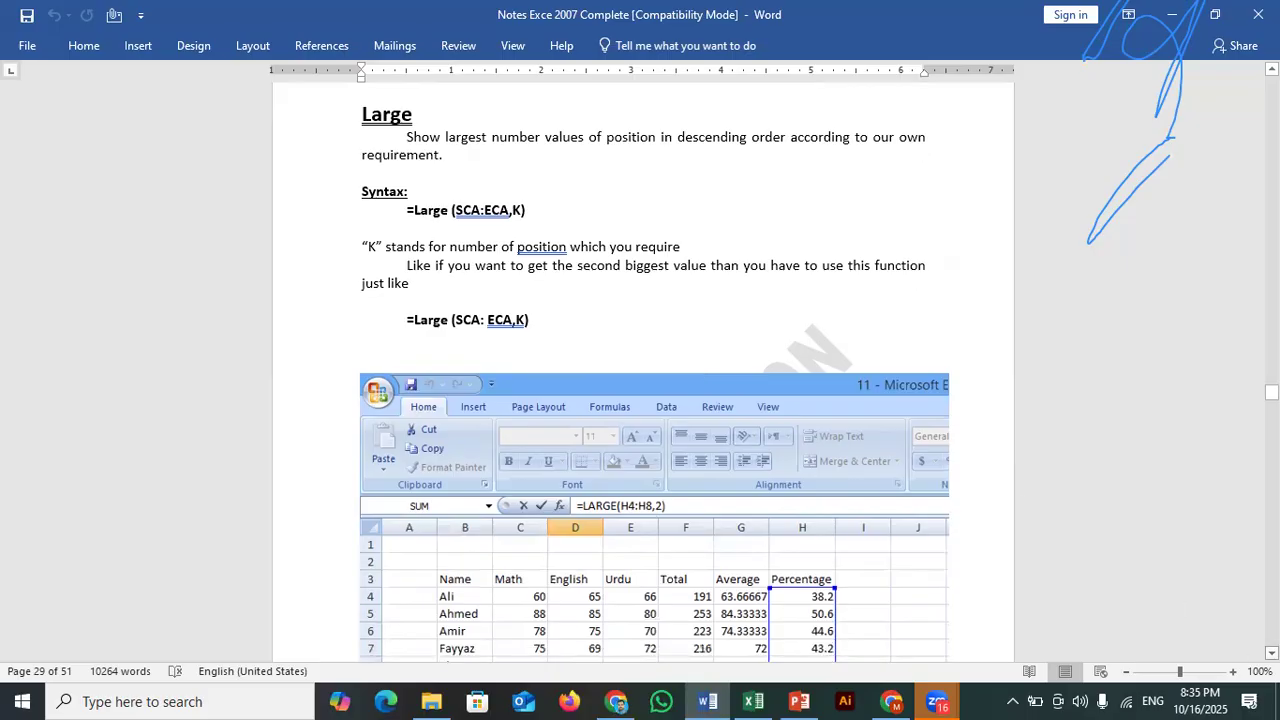
pyautogui.scroll(-4, 655, 384)
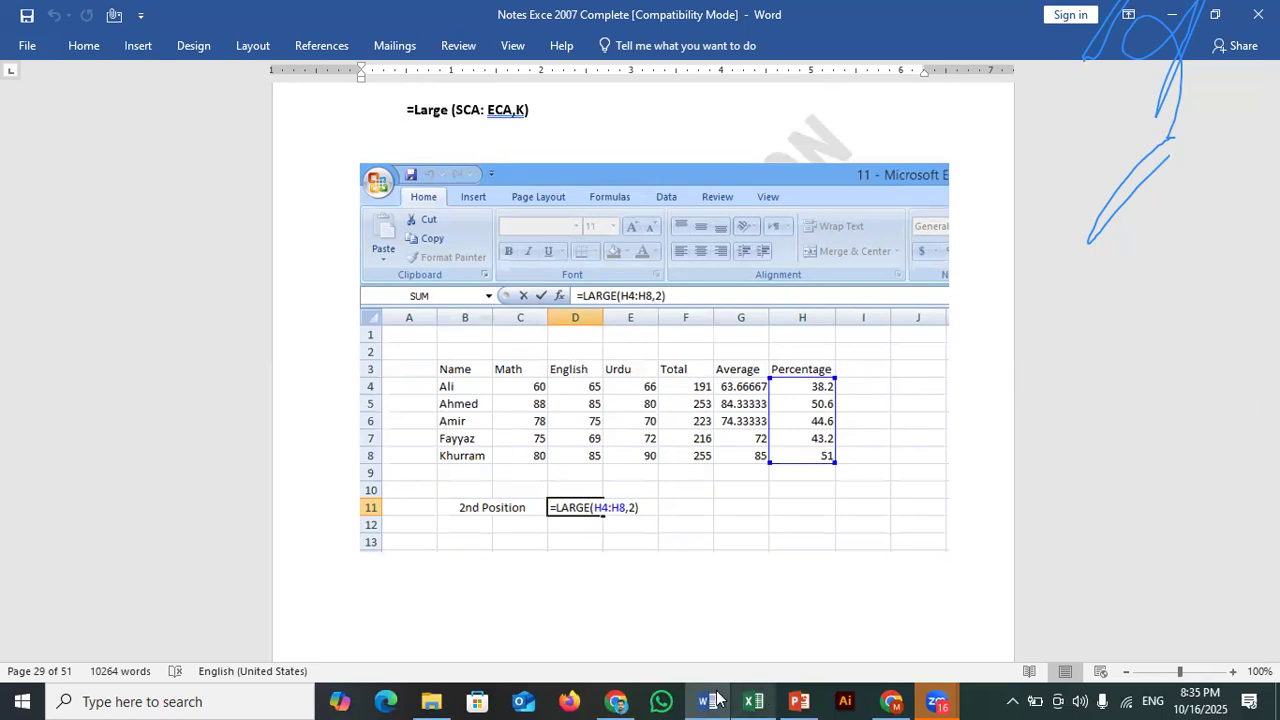
# Switch back to the Excel workbook and select the Min heading in O4.
pyautogui.click(753, 701)
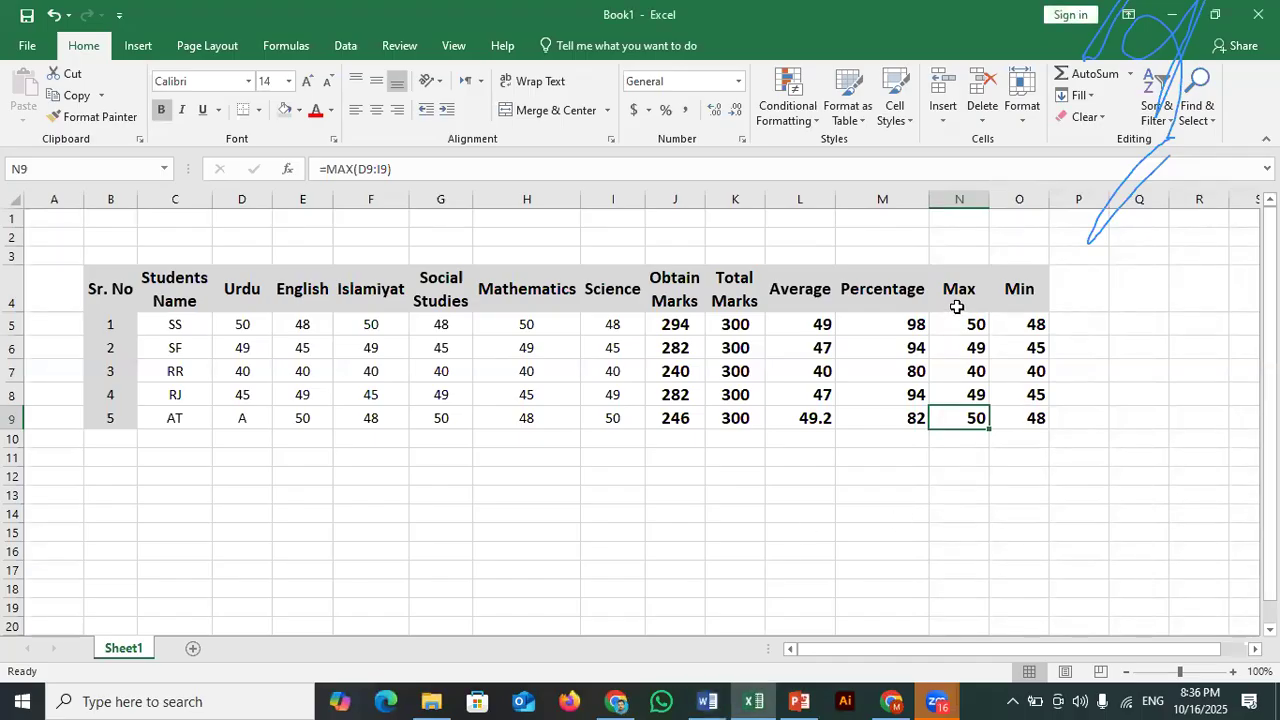
pyautogui.click(1039, 304)
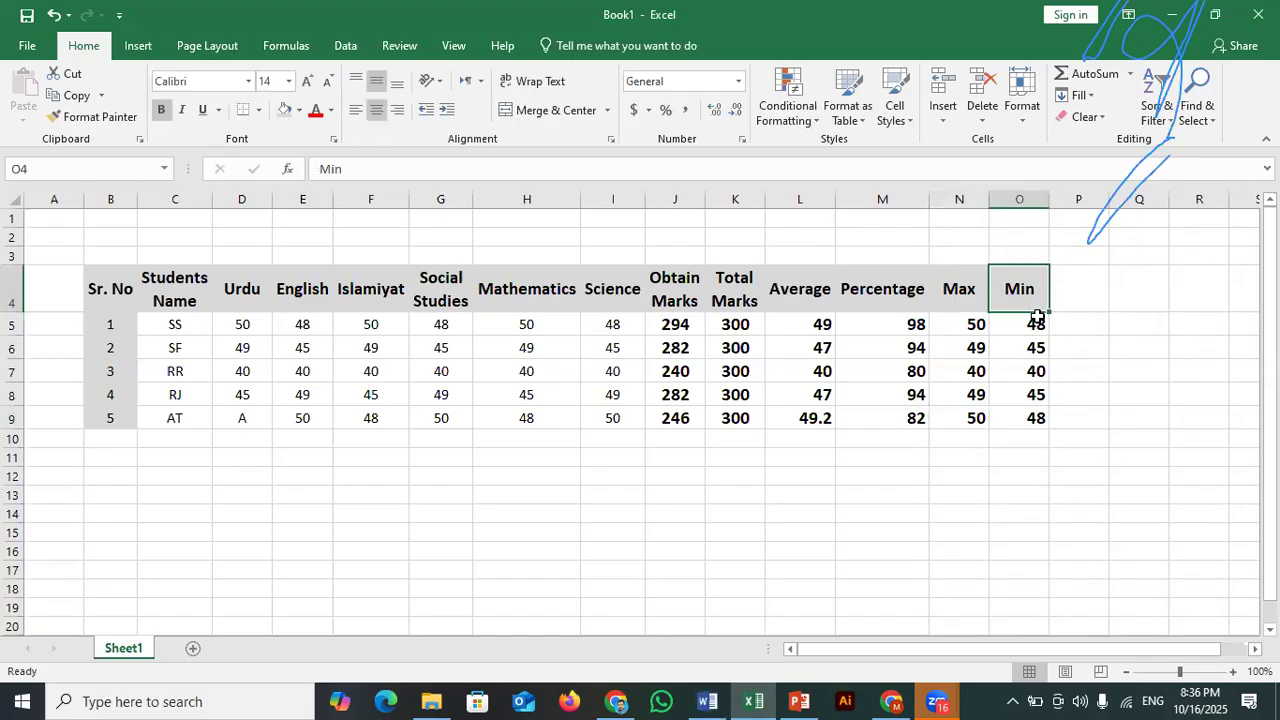